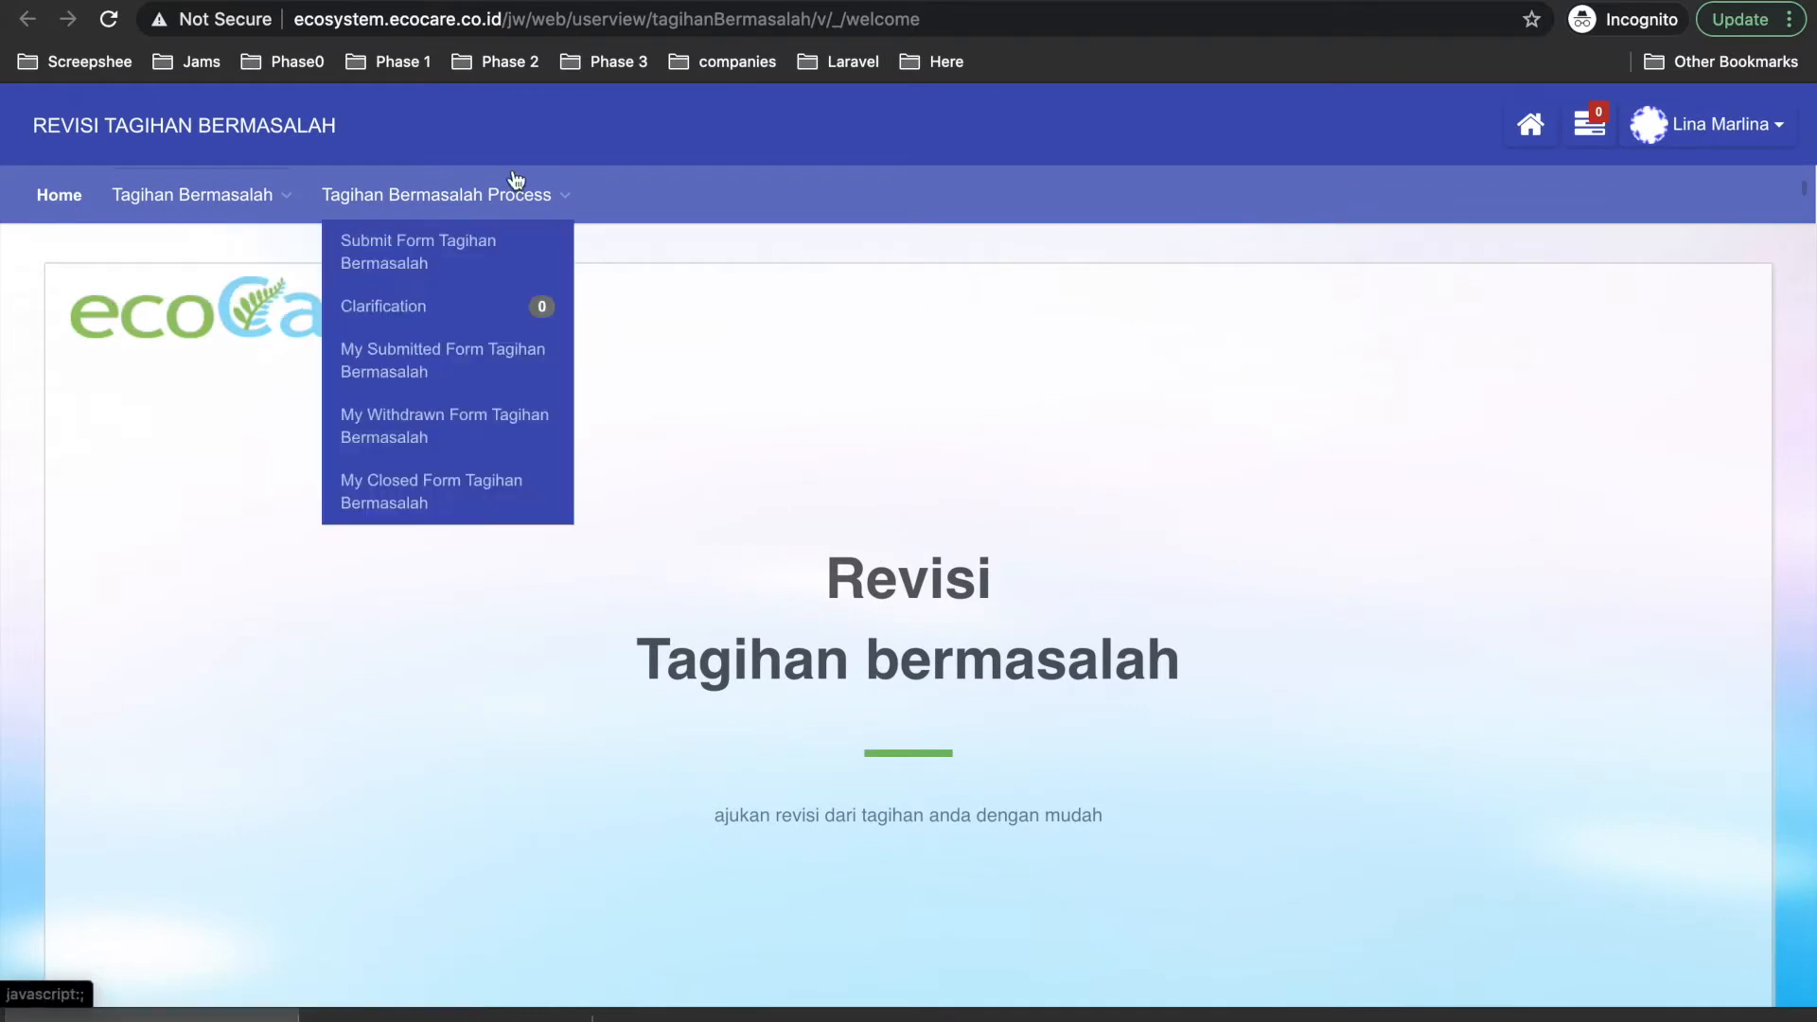
Open Submit Form Tagihan Bermasalah from the Tagihan Bermasalah Process menu.
{"action": "mouse_move", "coordinate": [195, 187]}
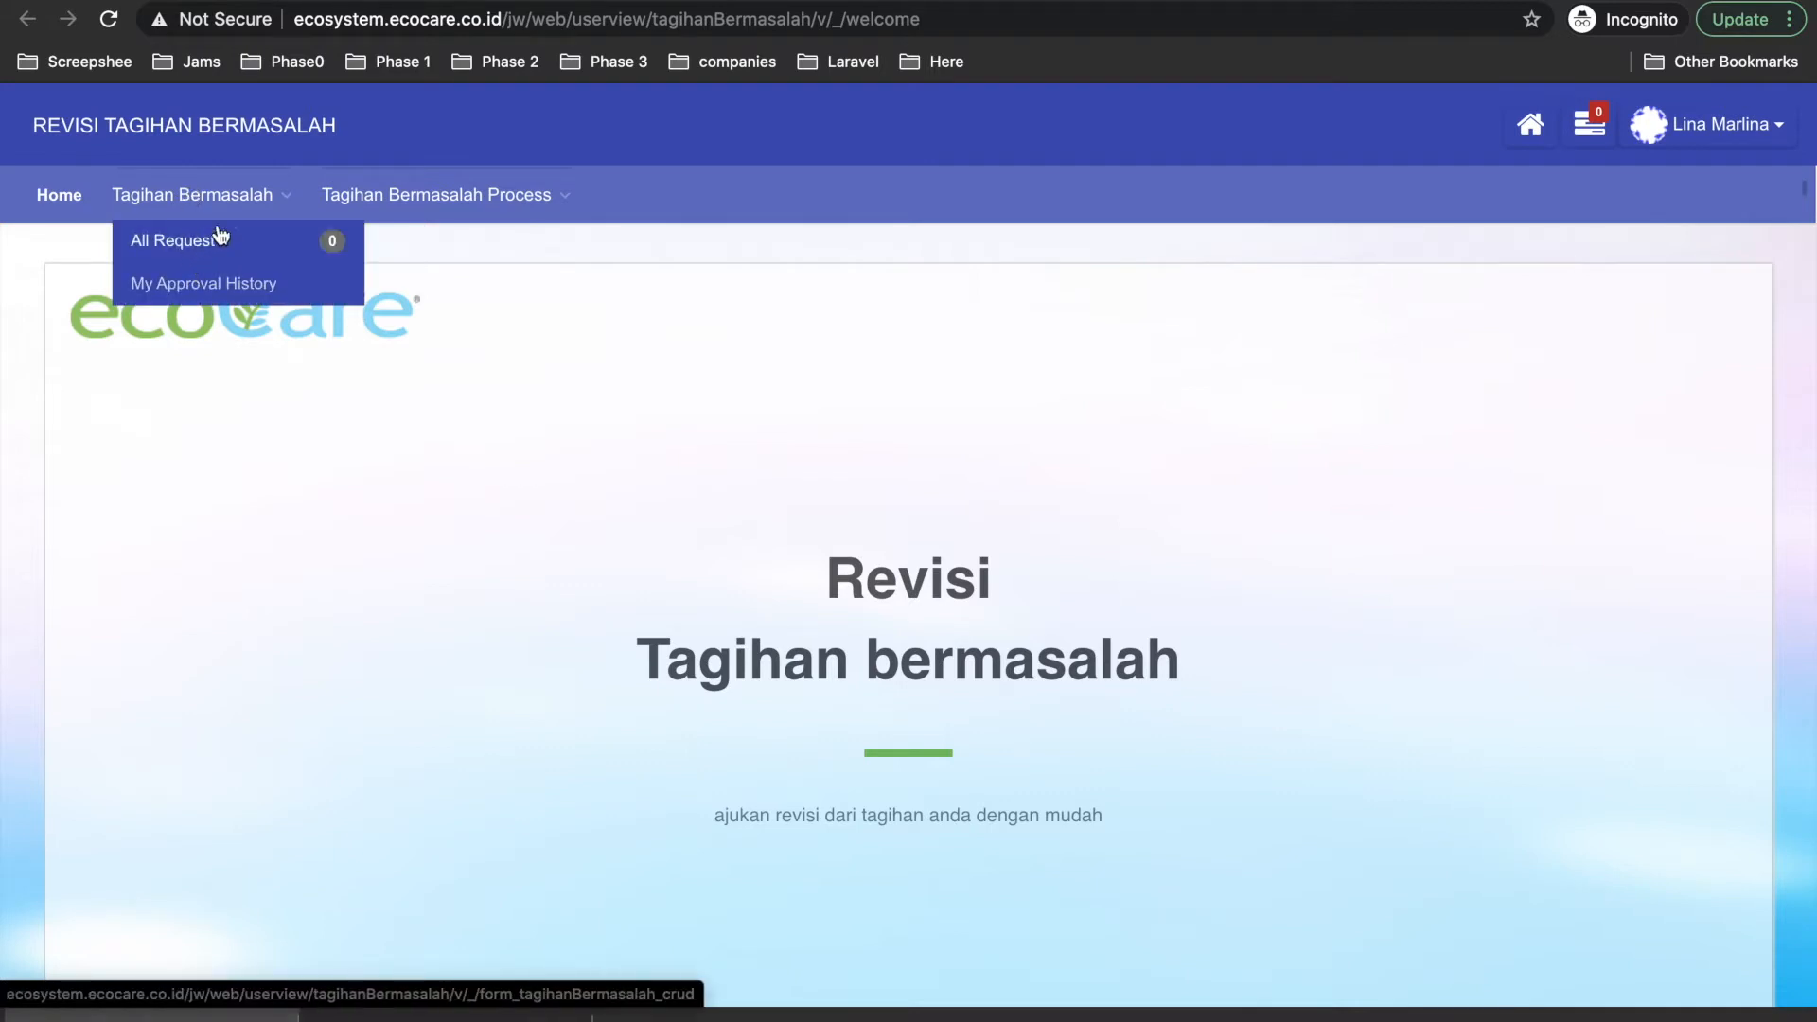
{"action": "mouse_move", "coordinate": [397, 195]}
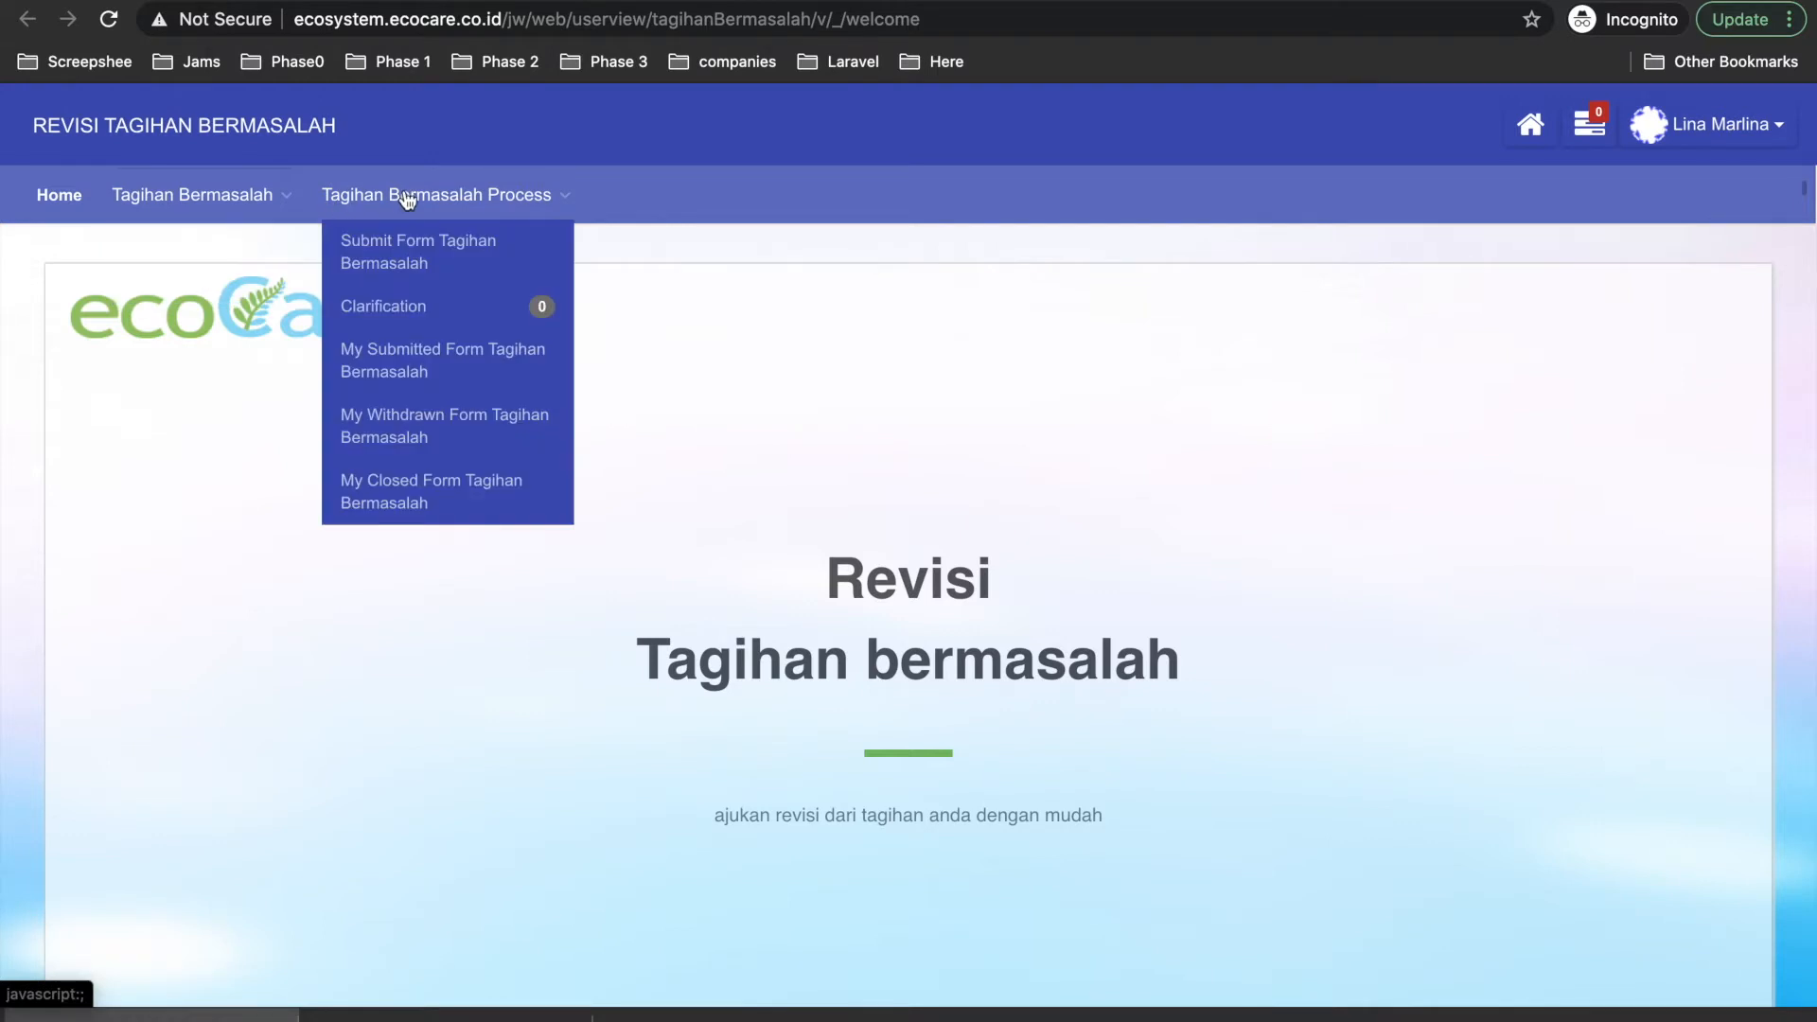
{"action": "left_click", "coordinate": [401, 261]}
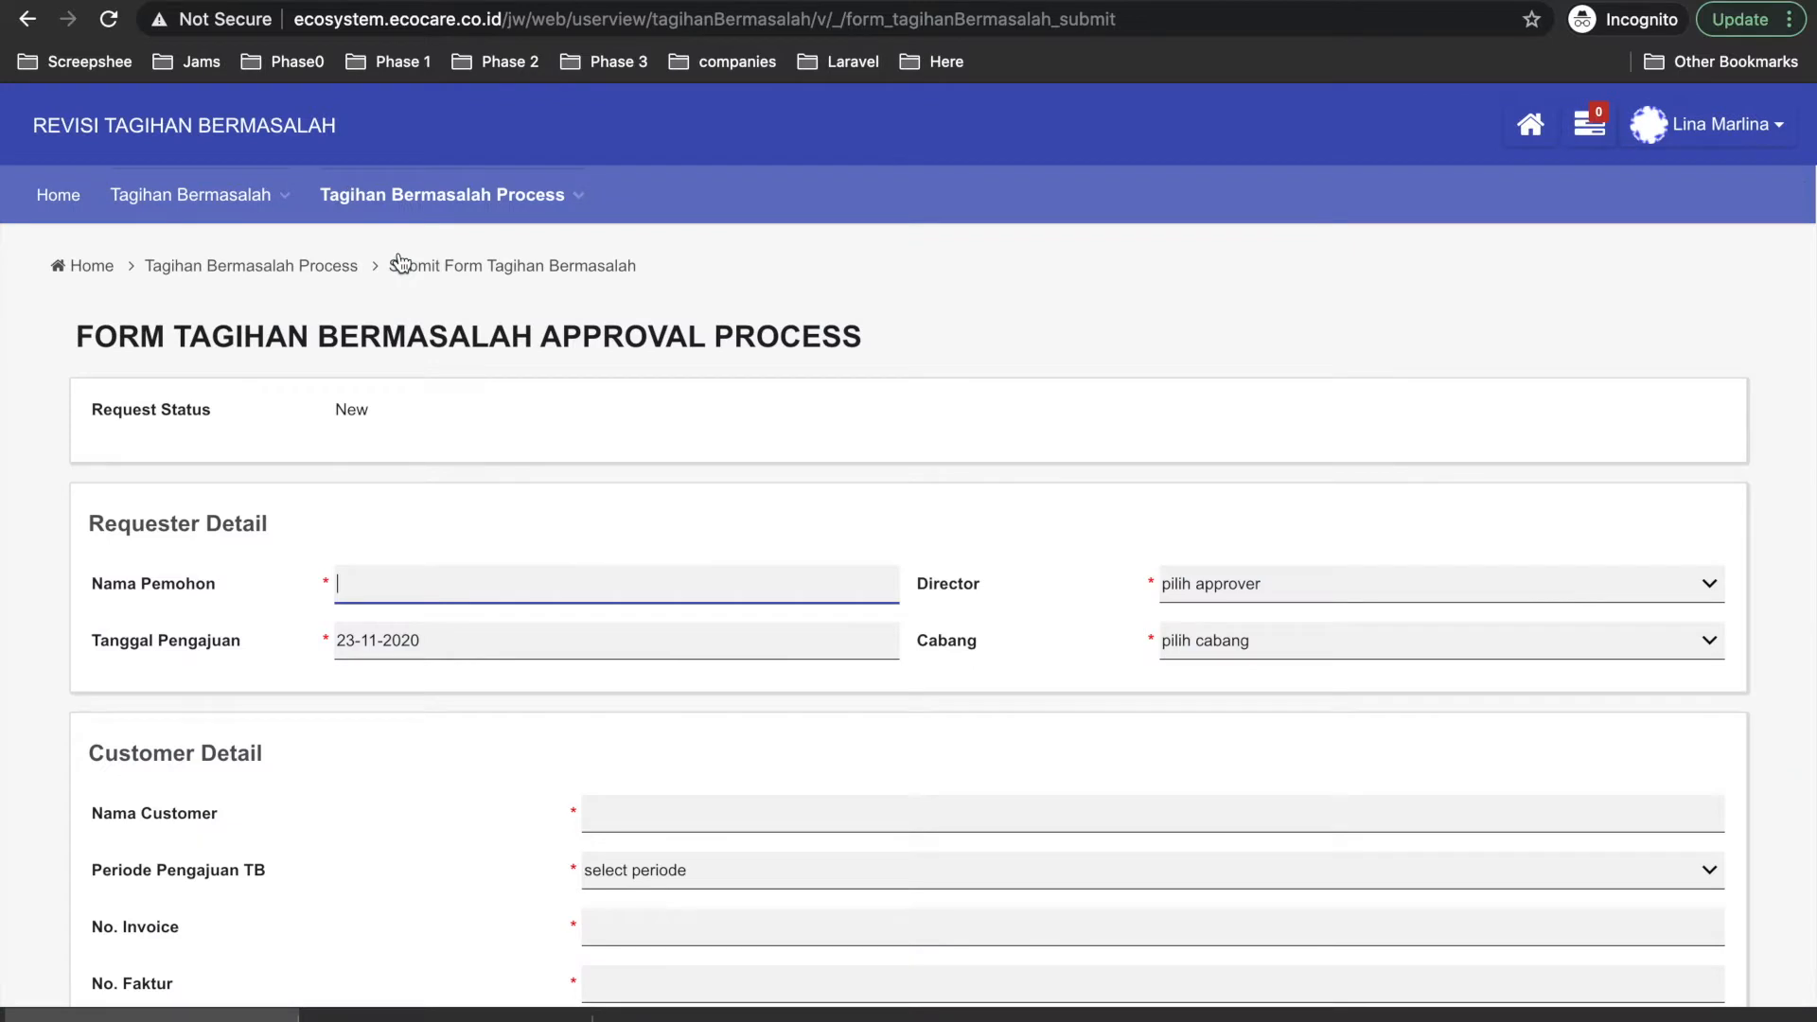
Enter the applicant's name, choose the Director approver and set Cabang to BCC.
{"action": "scroll", "coordinate": [373, 577], "scroll_direction": "down", "scroll_amount": 2}
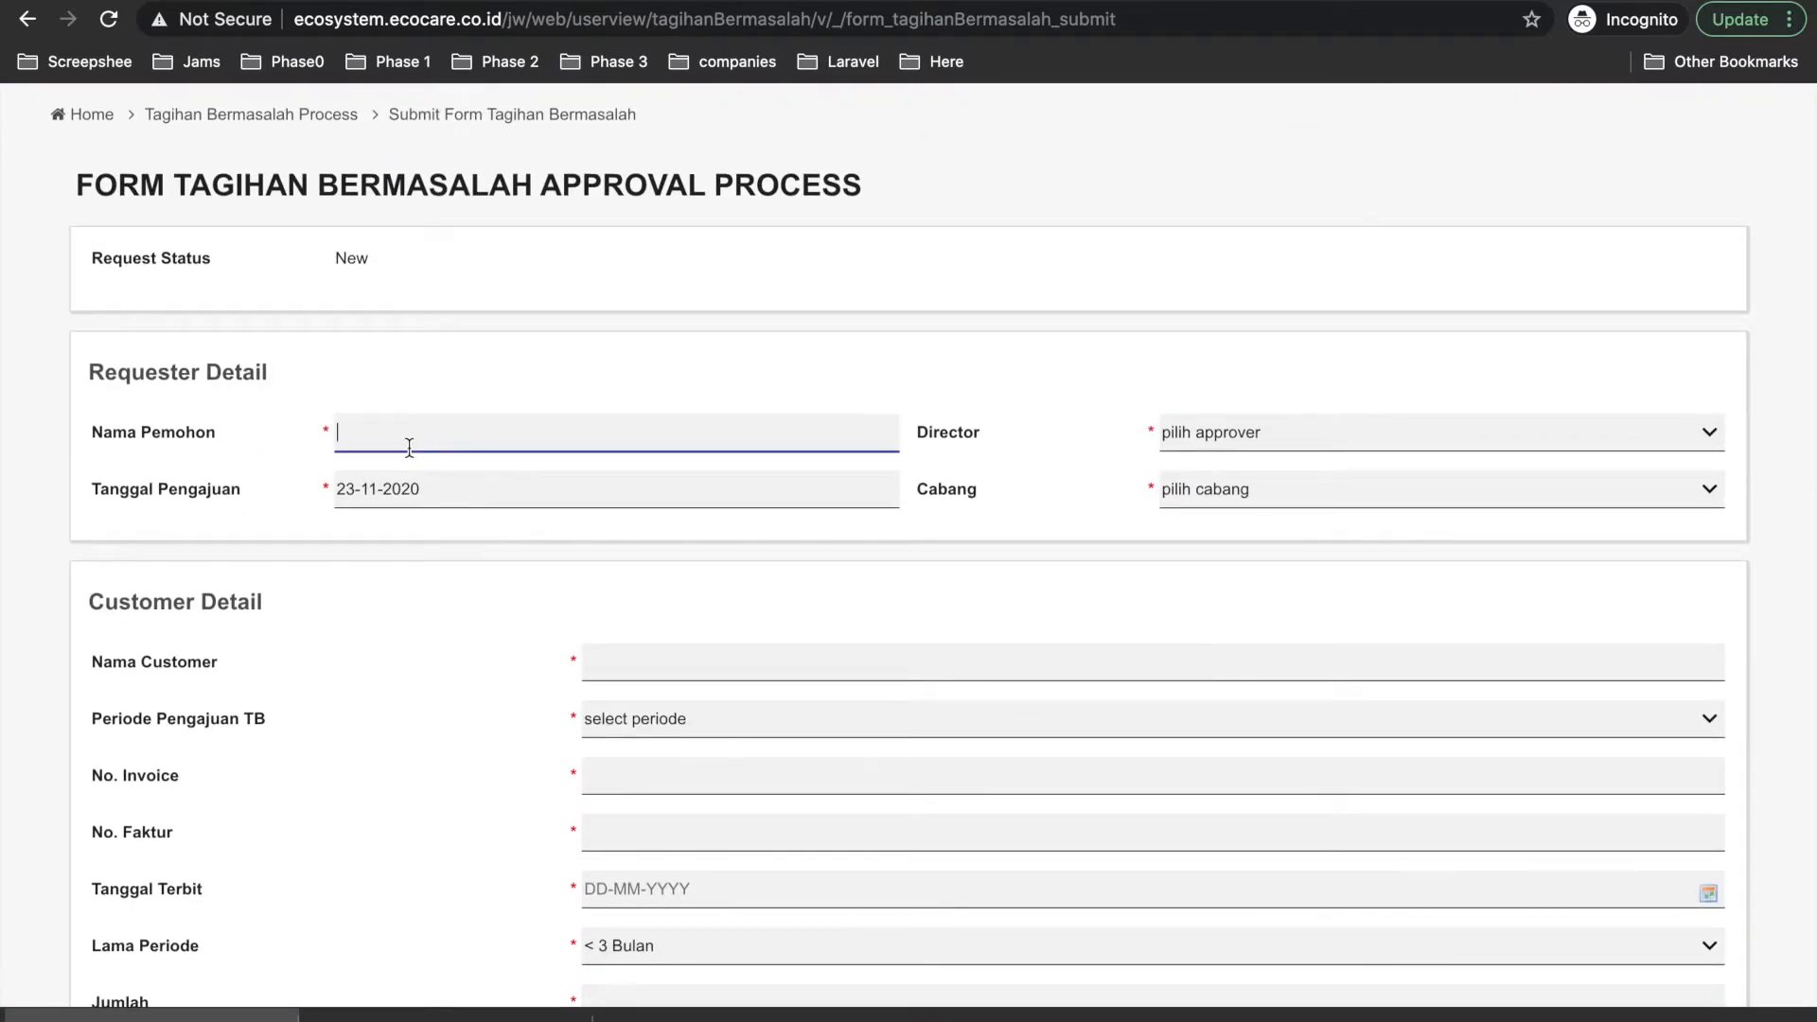
{"action": "type", "text": "Raka Testing 2"}
{"action": "left_click", "coordinate": [1217, 433]}
{"action": "left_click", "coordinate": [1220, 455]}
{"action": "left_click", "coordinate": [1201, 486]}
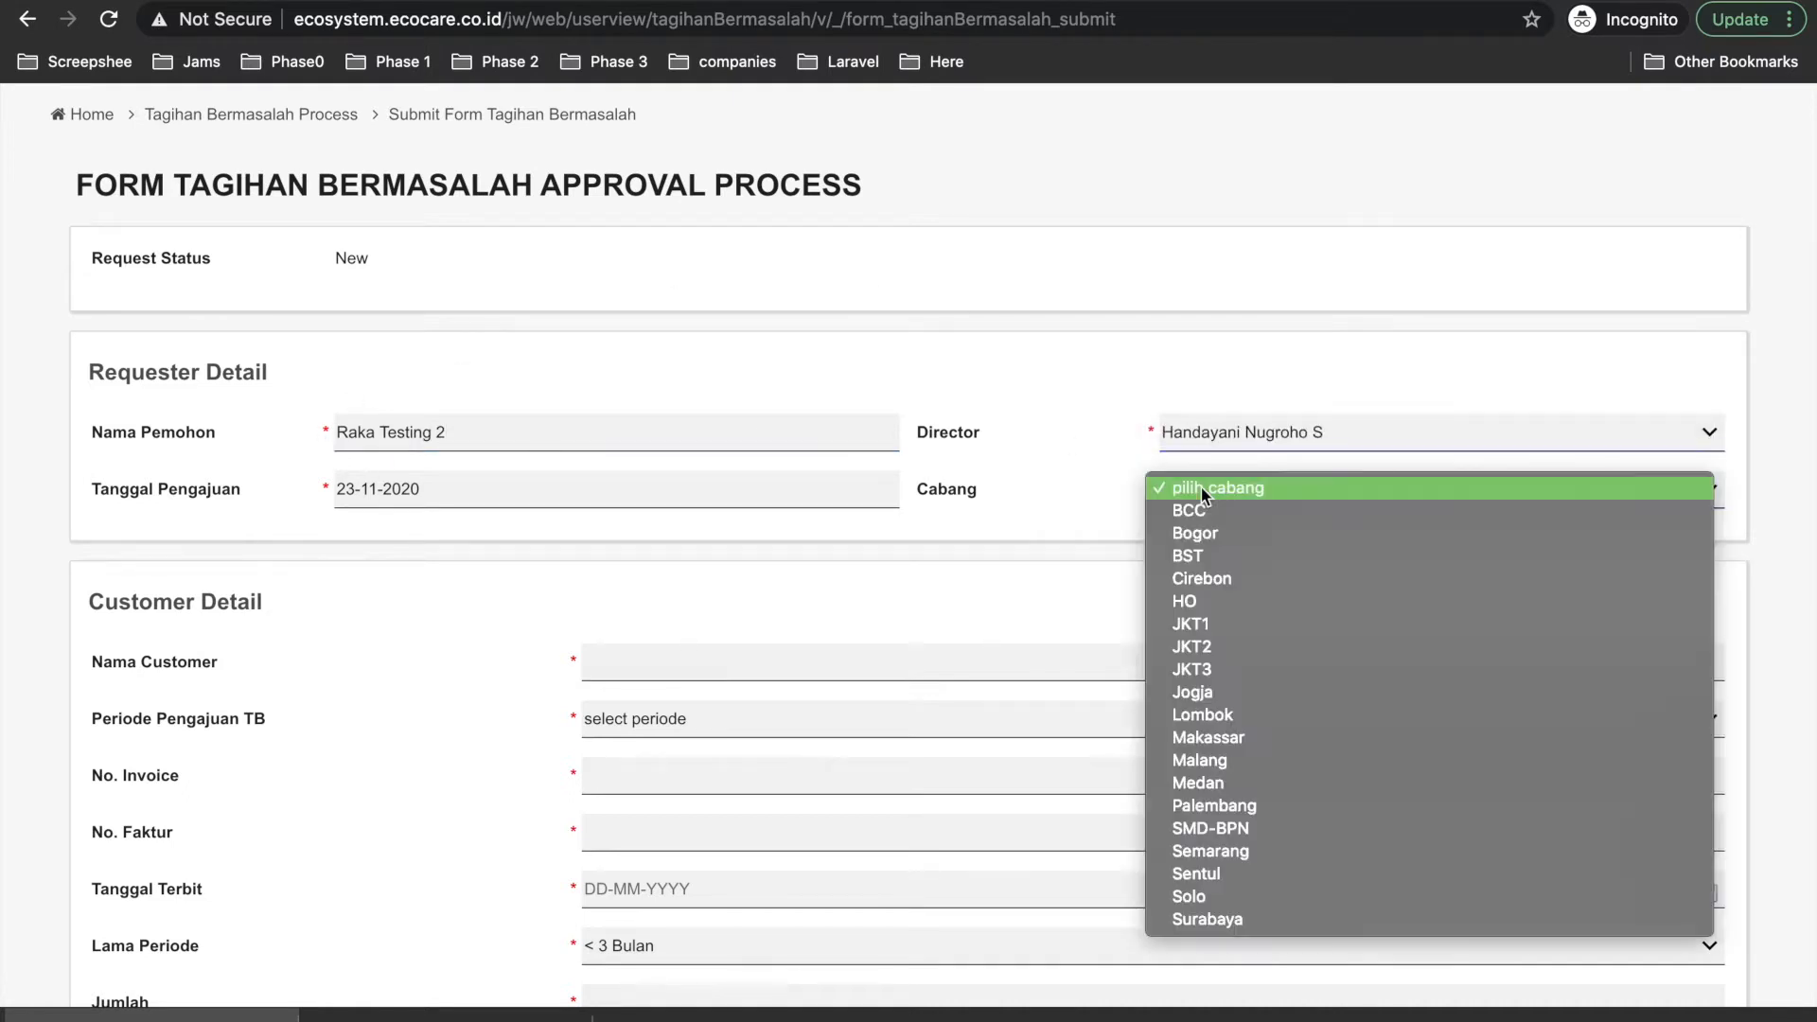
{"action": "left_click", "coordinate": [1206, 519]}
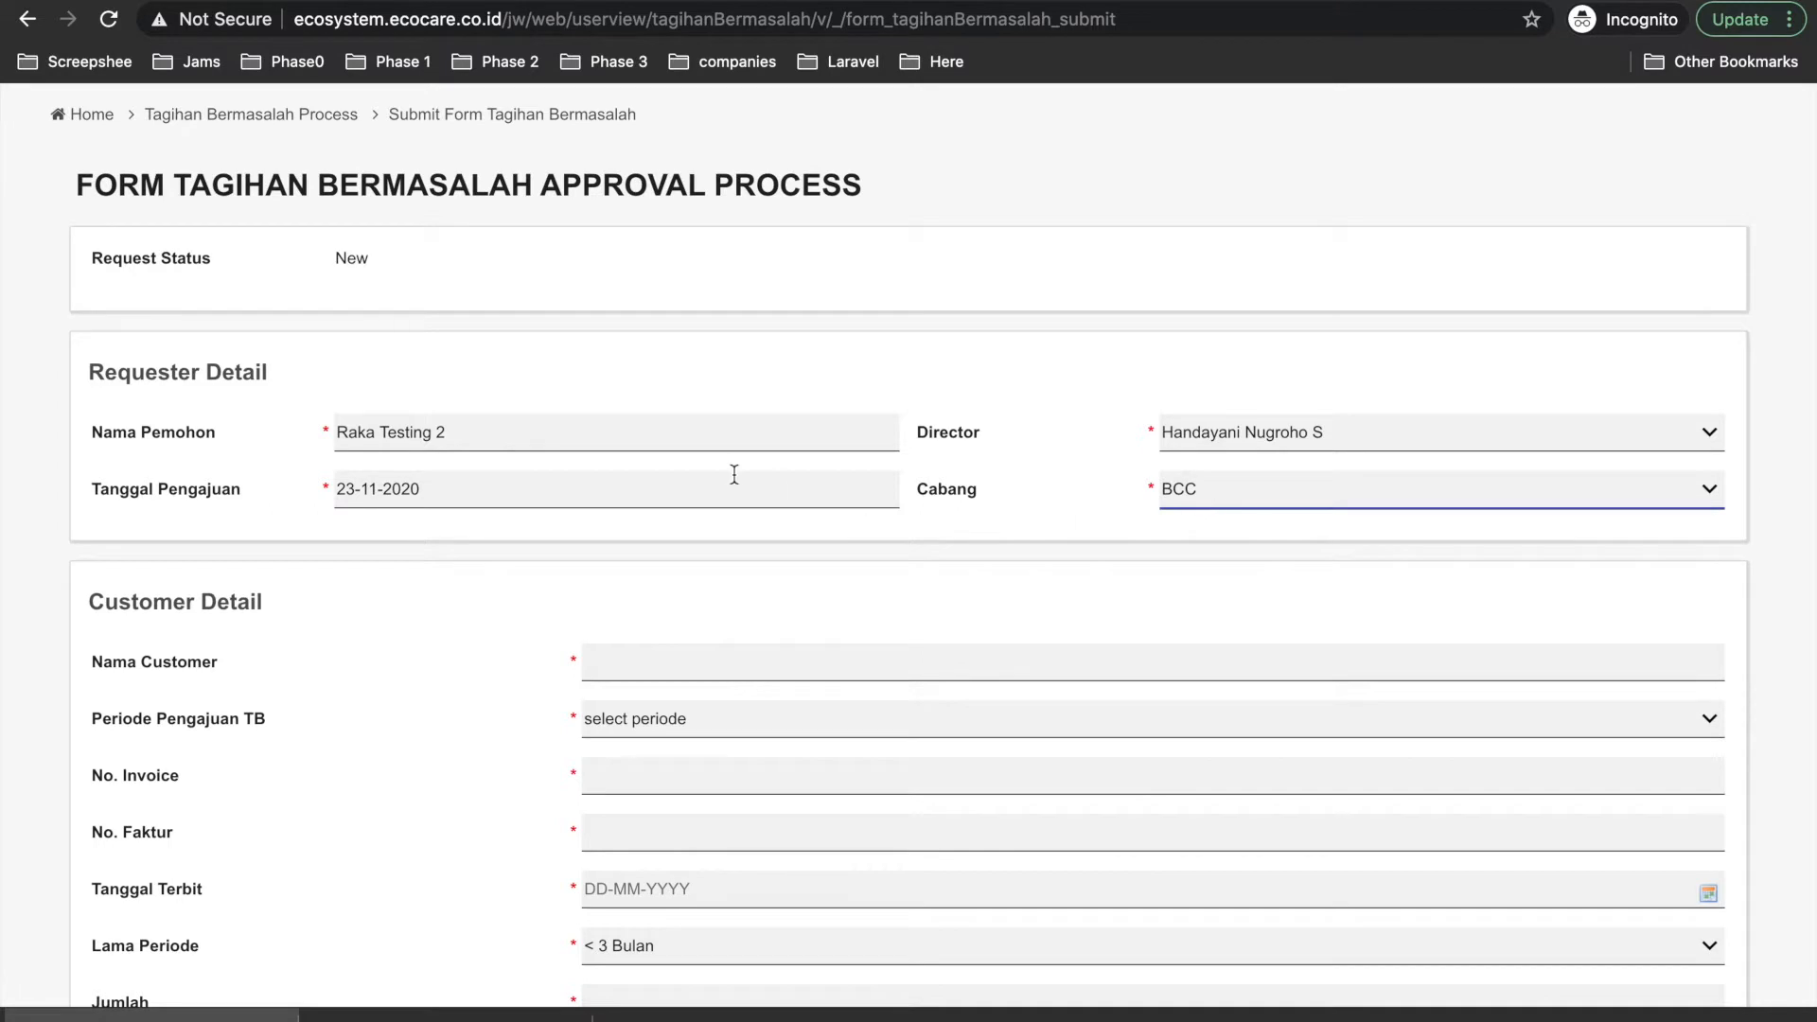
{"action": "left_click", "coordinate": [611, 507]}
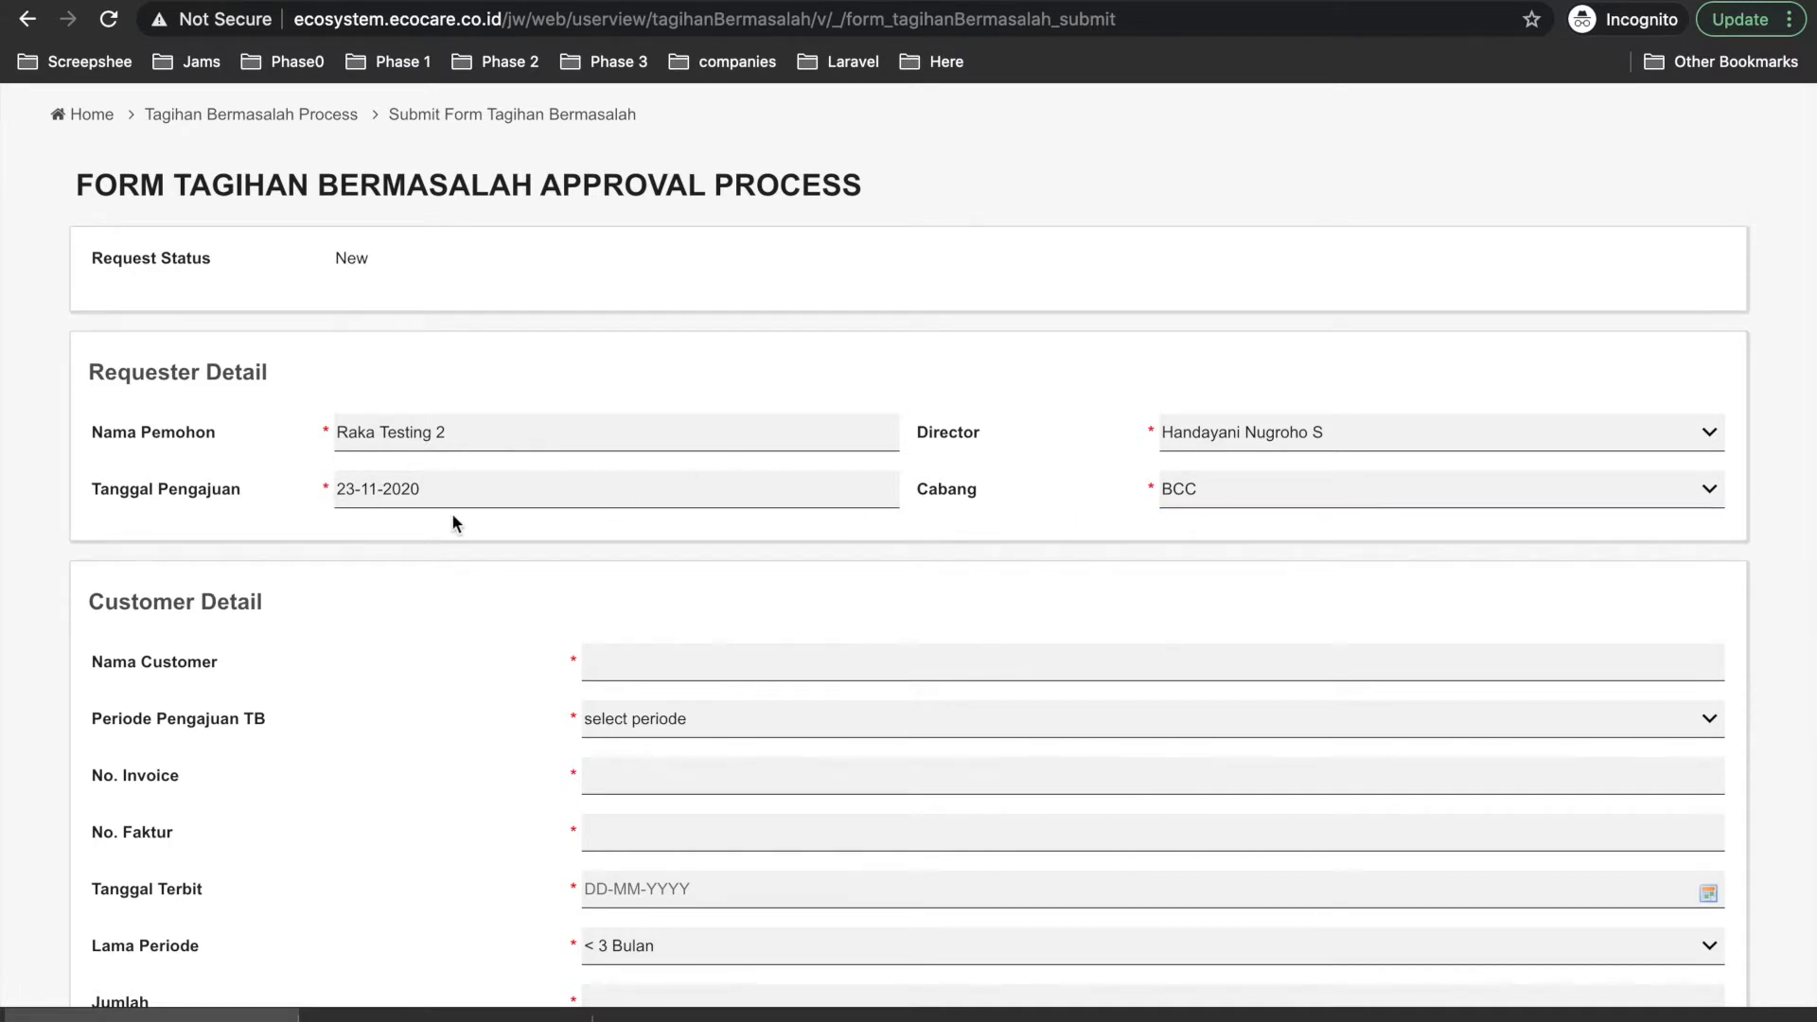
Move down the form to the customer name field.
{"action": "scroll", "coordinate": [454, 520], "scroll_direction": "down", "scroll_amount": 3}
{"action": "scroll", "coordinate": [453, 523], "scroll_direction": "down", "scroll_amount": 12}
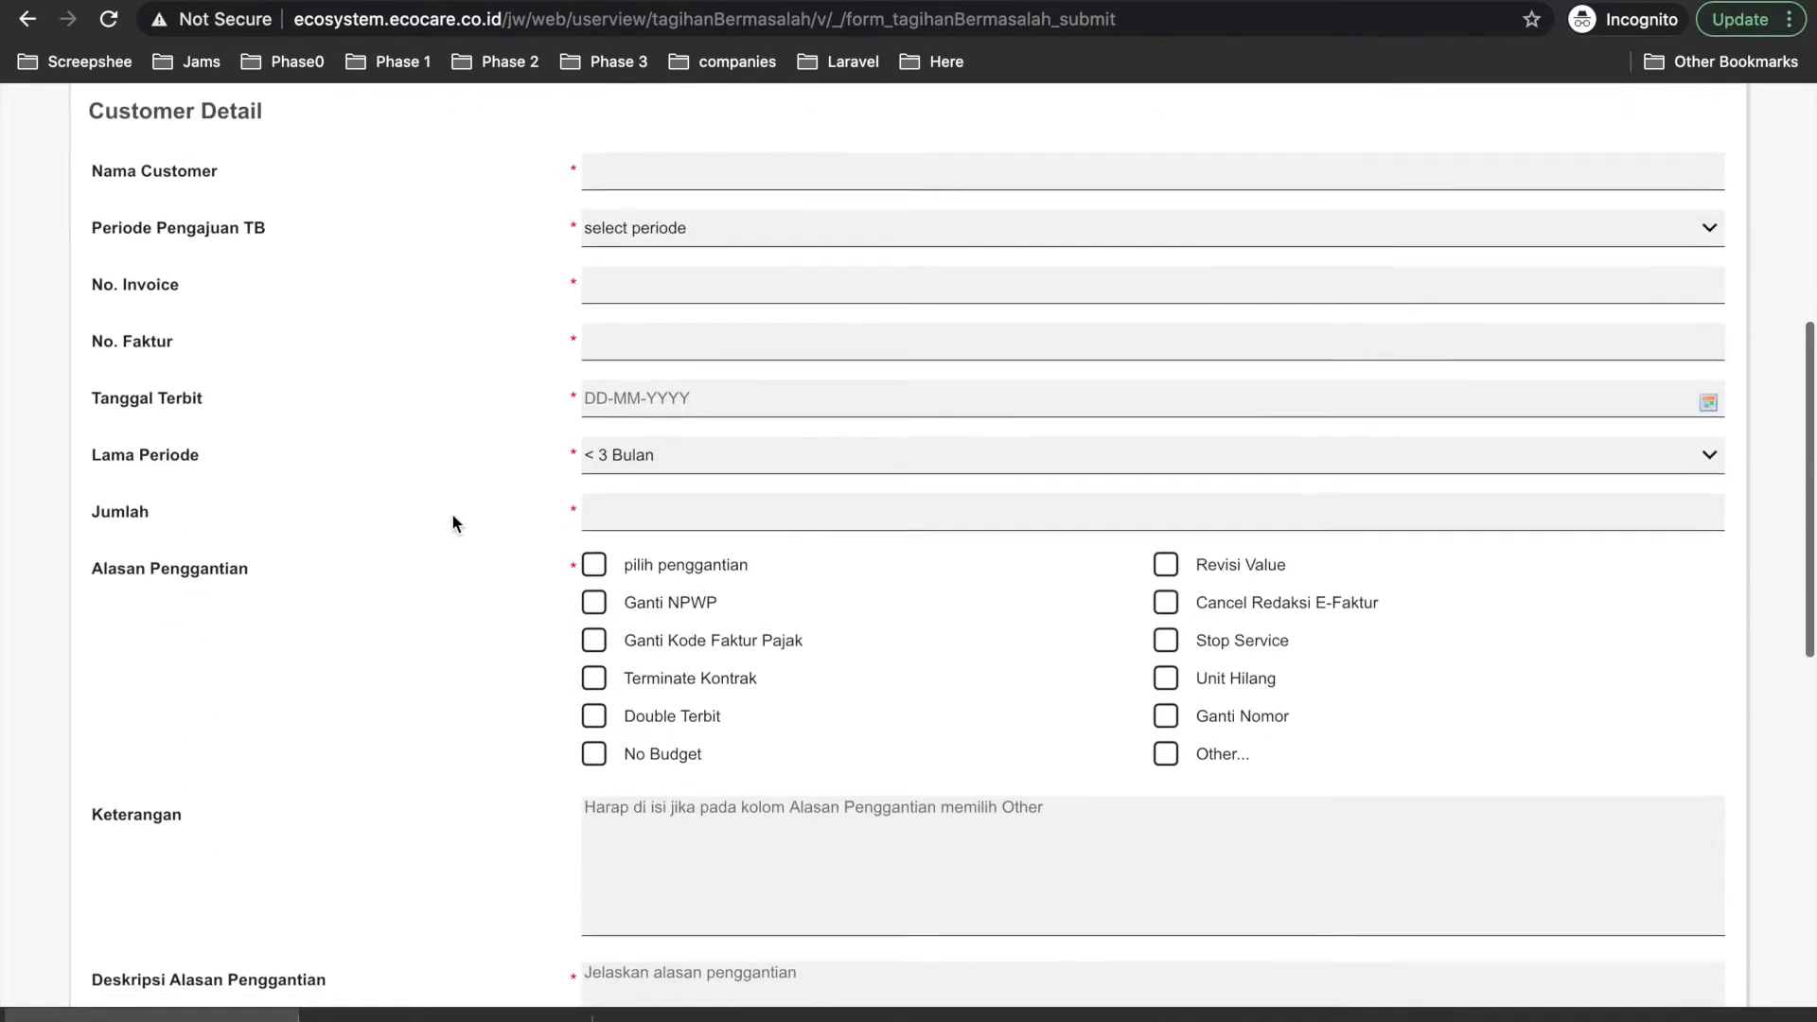
{"action": "scroll", "coordinate": [451, 513], "scroll_direction": "up", "scroll_amount": 12}
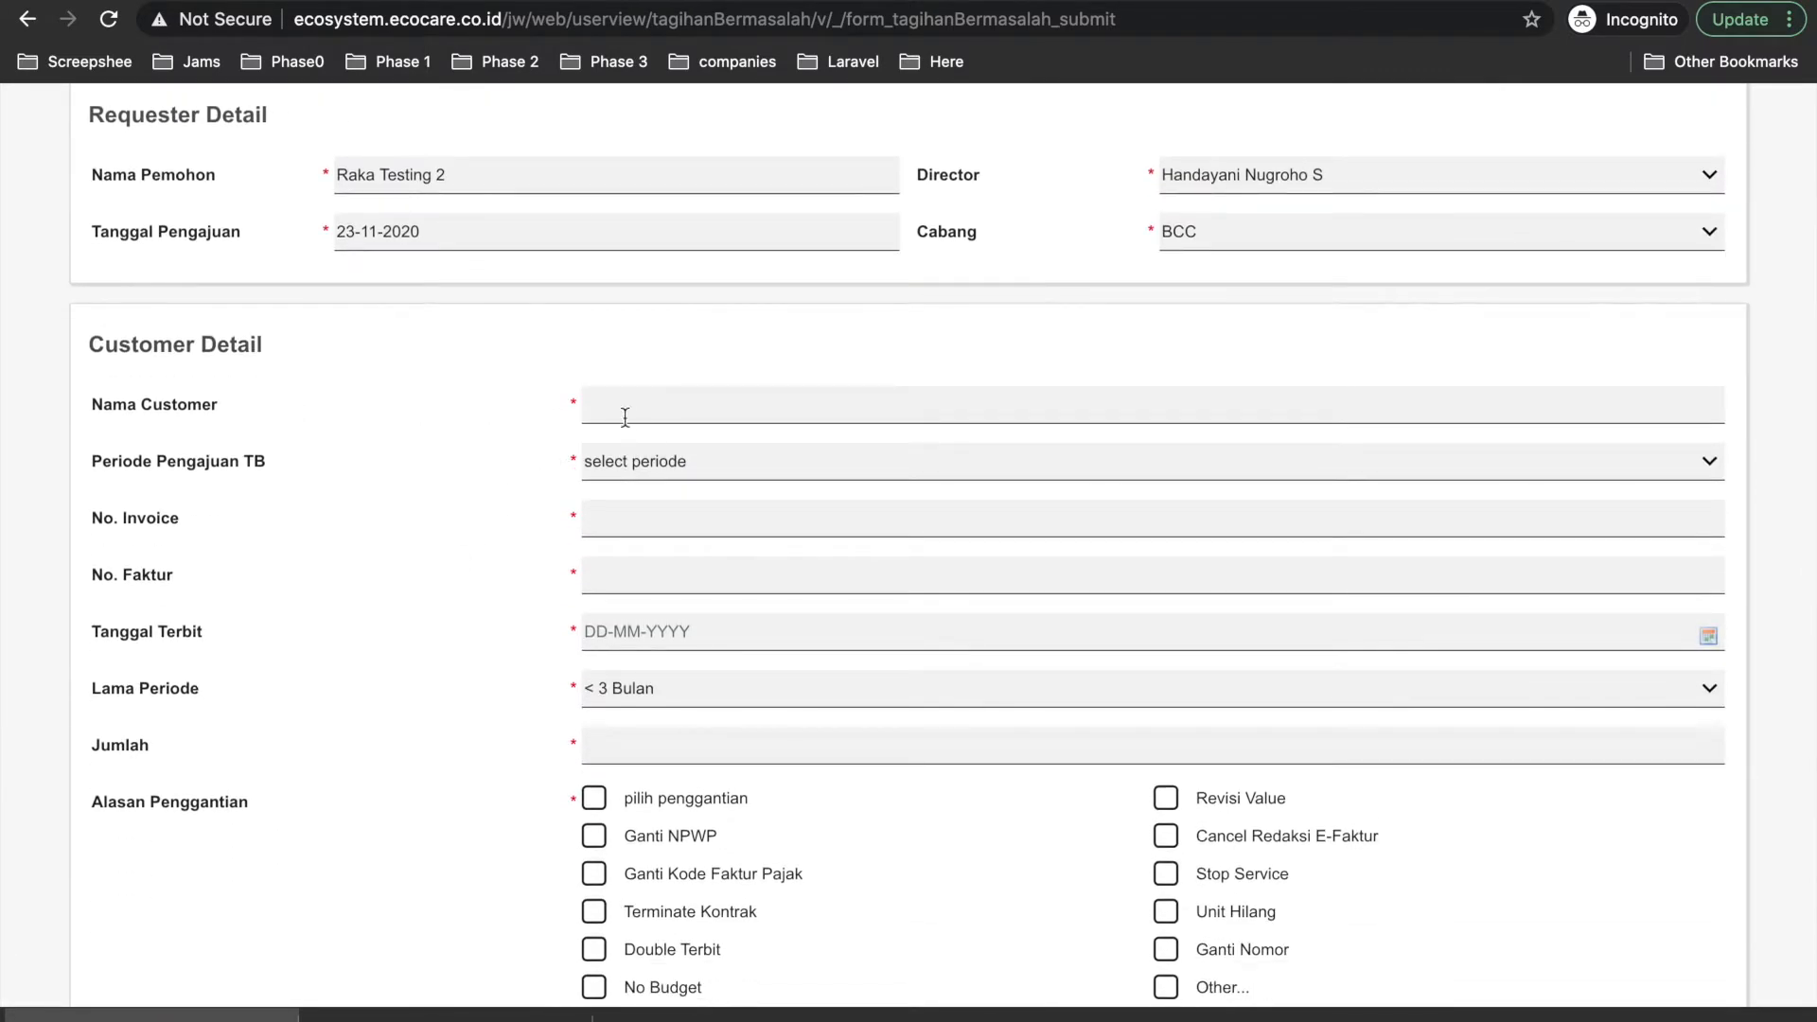
{"action": "left_click", "coordinate": [642, 406]}
Enter customer name PT ABCD and set Periode Pengajuan TB to Desember.
{"action": "type", "text": "PT AB"}
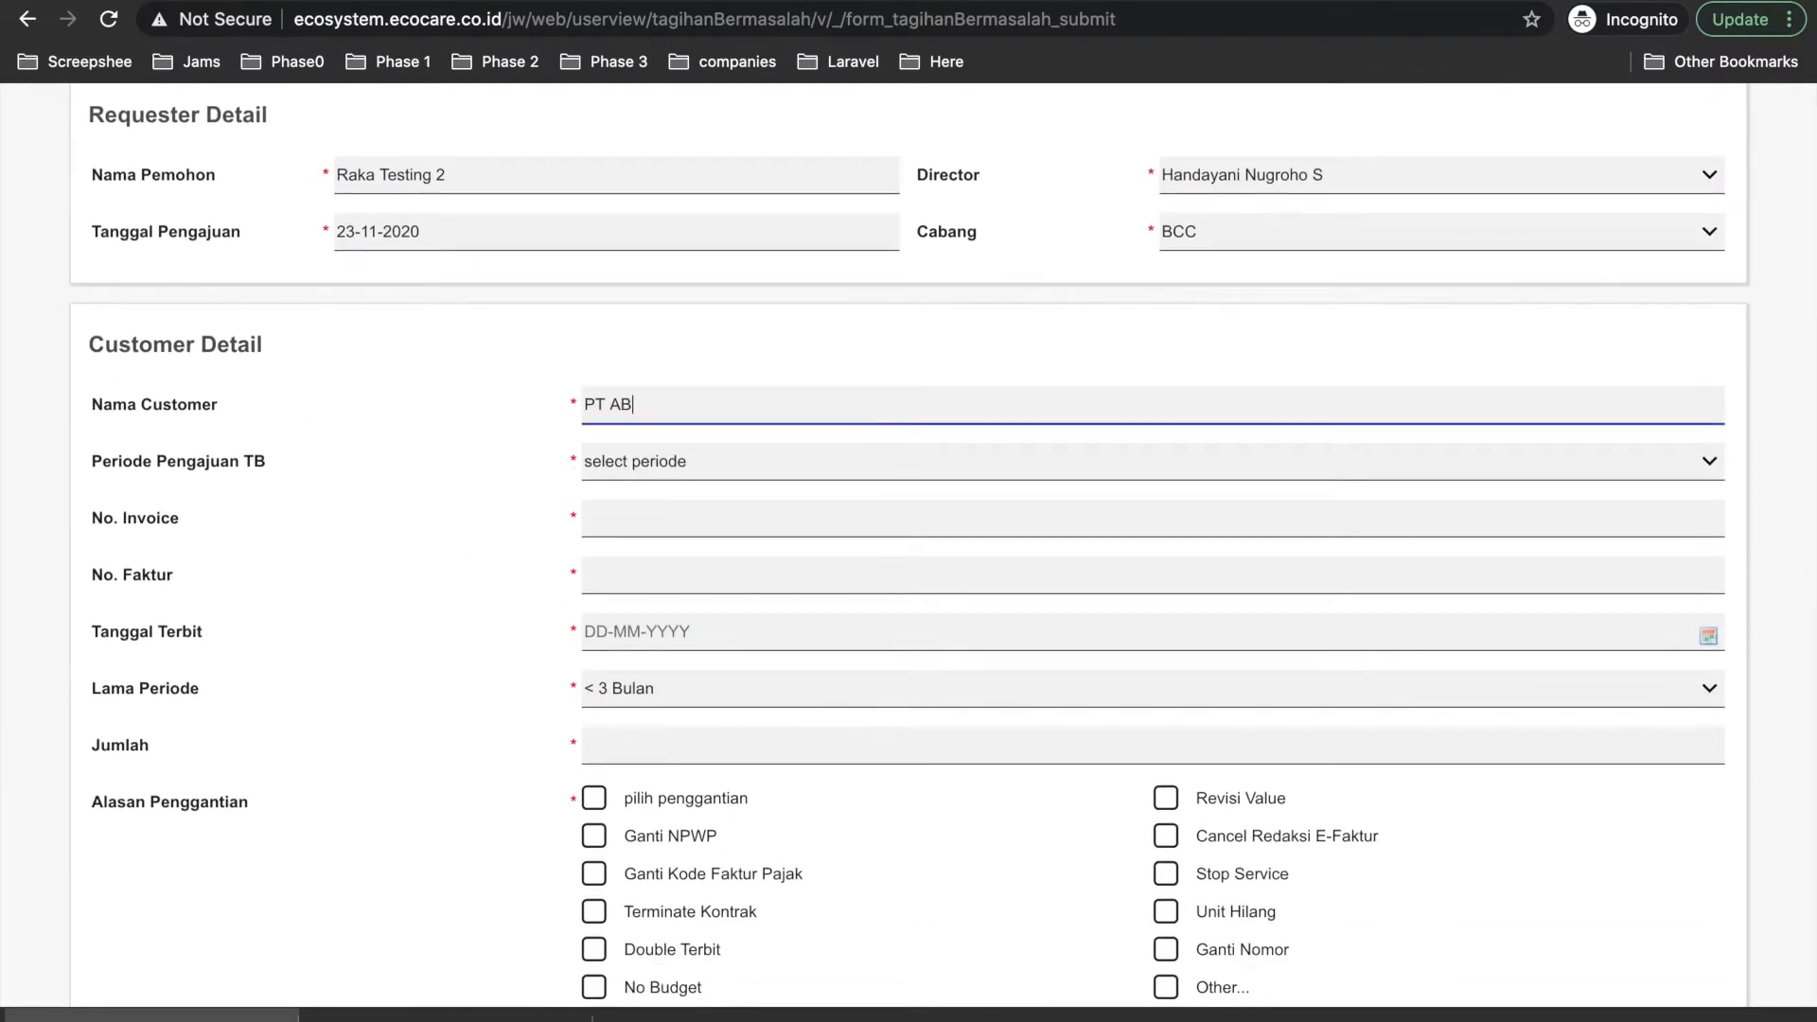
{"action": "type", "text": "CD"}
{"action": "left_click", "coordinate": [672, 461]}
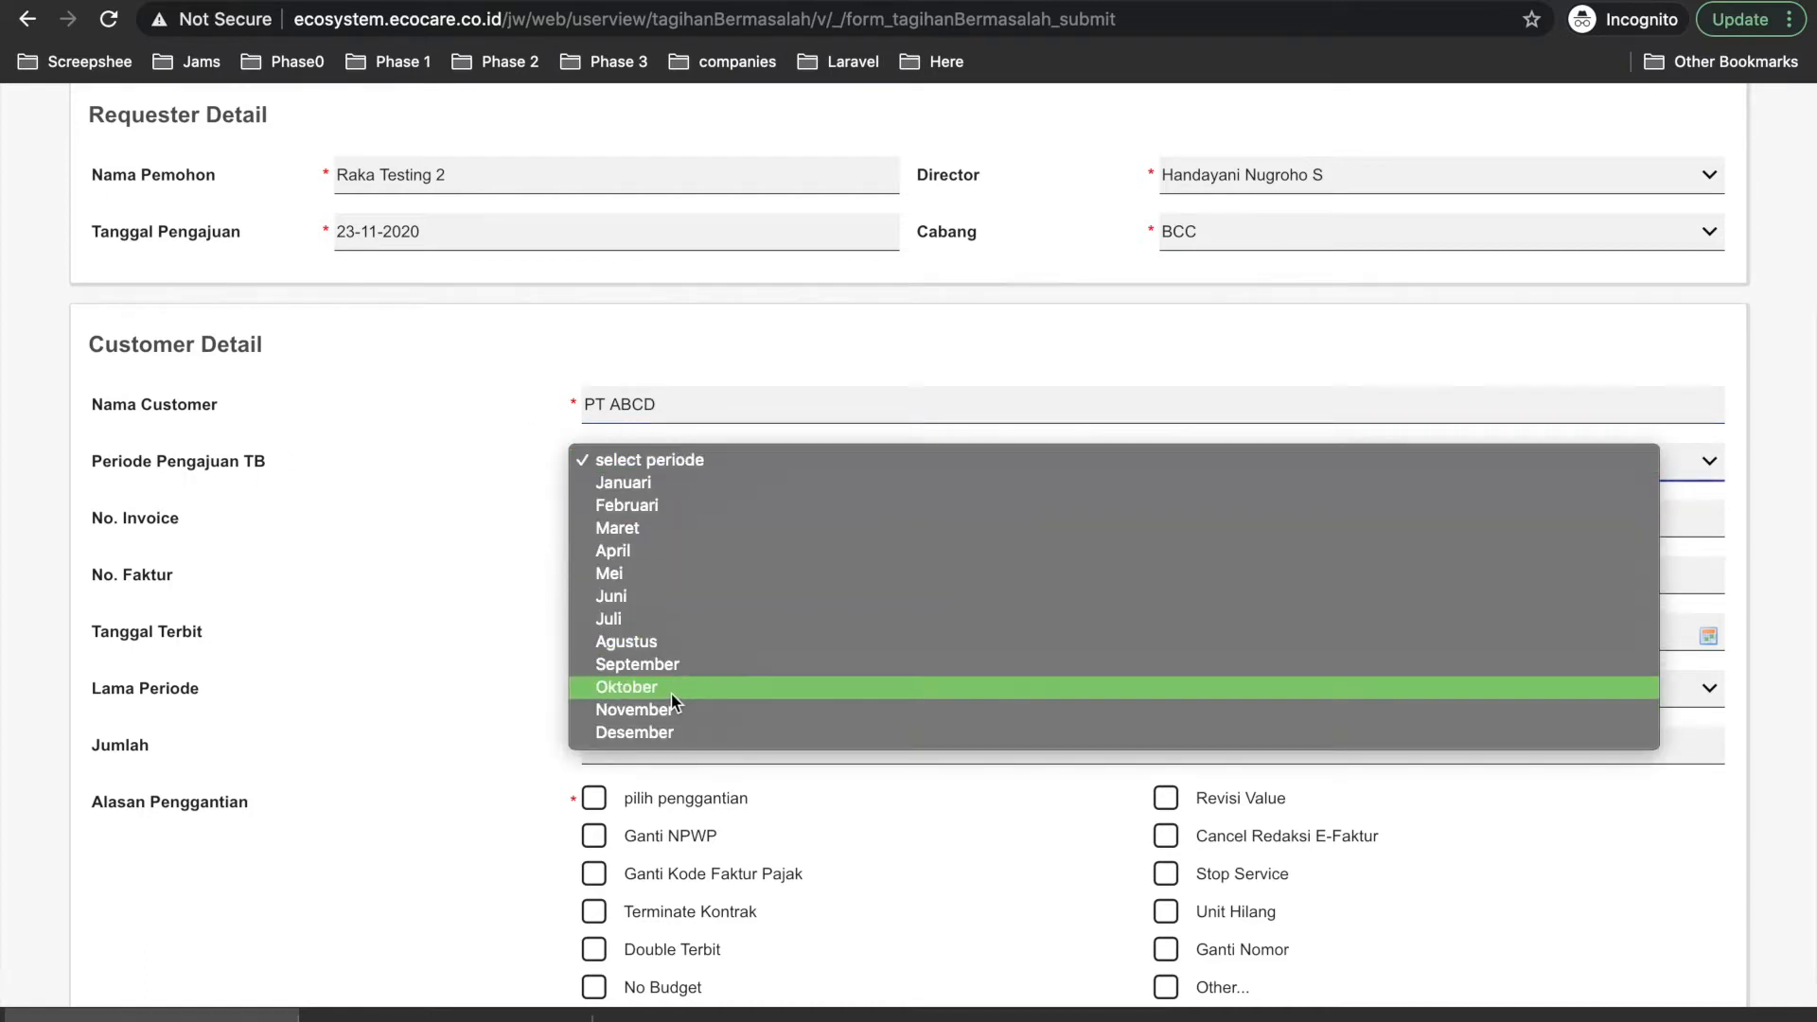
{"action": "left_click", "coordinate": [668, 731]}
Fill in the invoice number and the faktur number, correcting the faktur's first digit.
{"action": "left_click", "coordinate": [657, 511]}
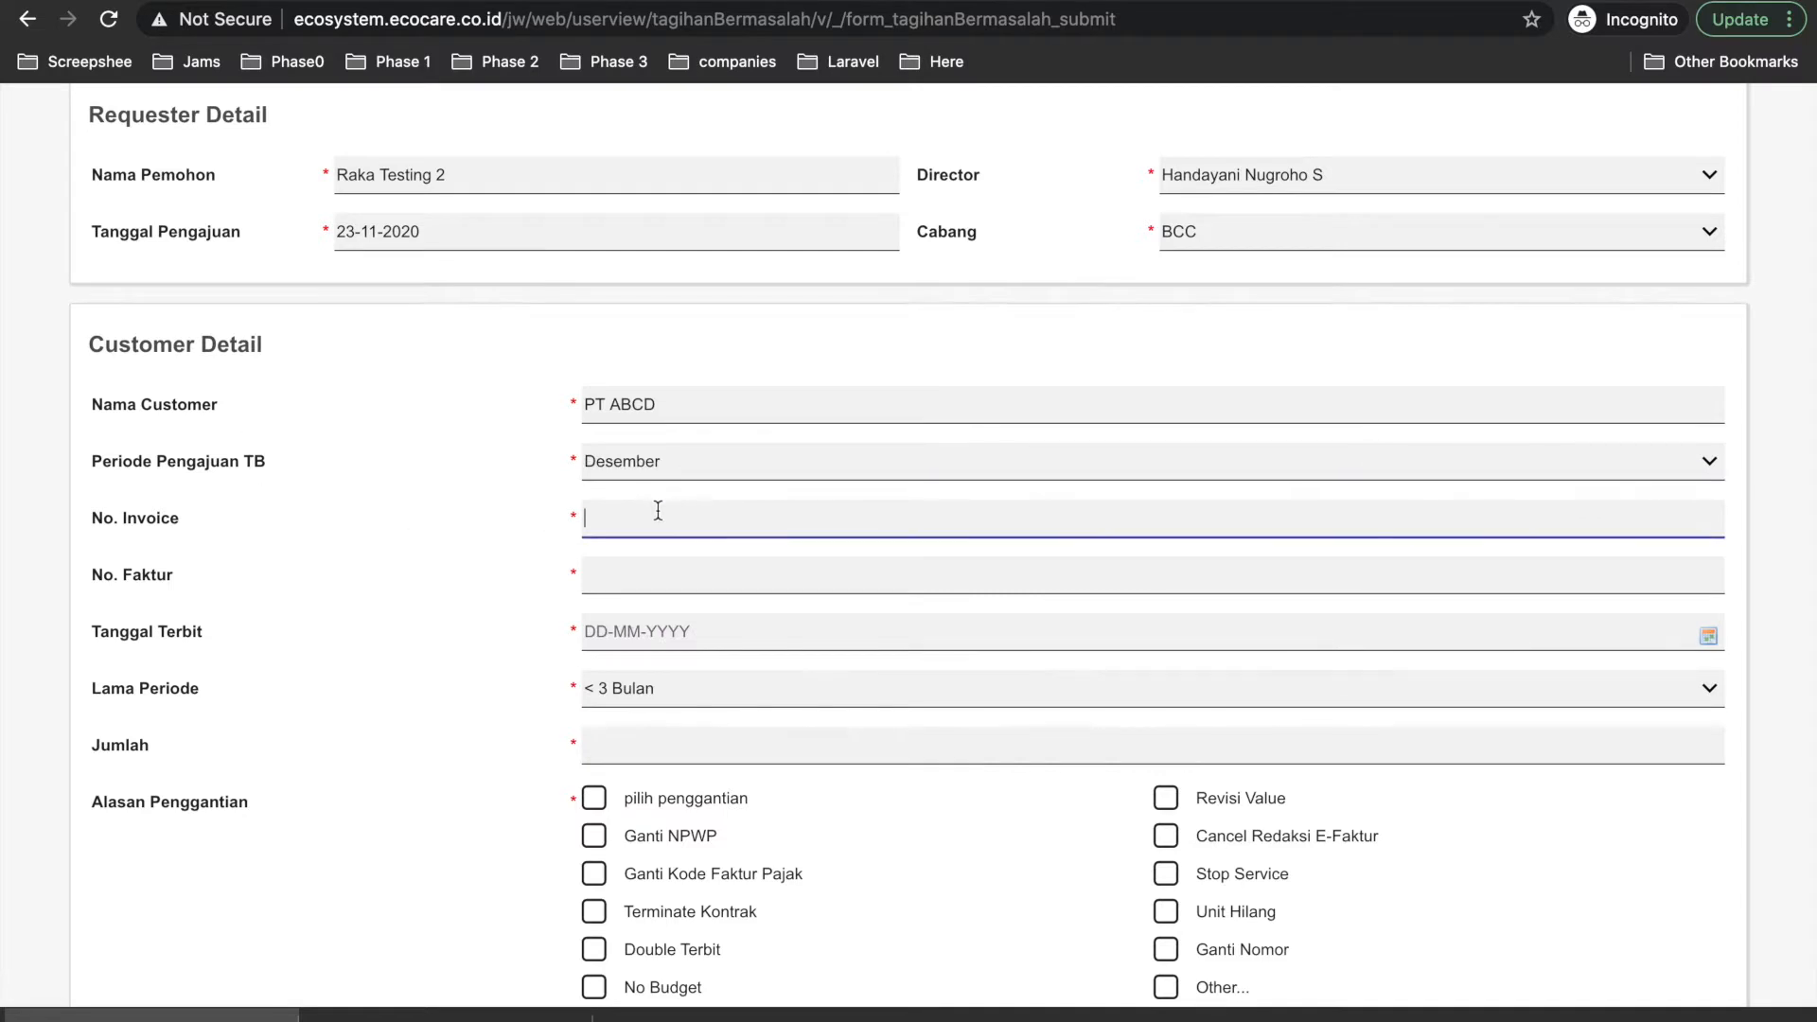
{"action": "type", "text": "45678"}
{"action": "left_click", "coordinate": [639, 582]}
{"action": "type", "text": "01248"}
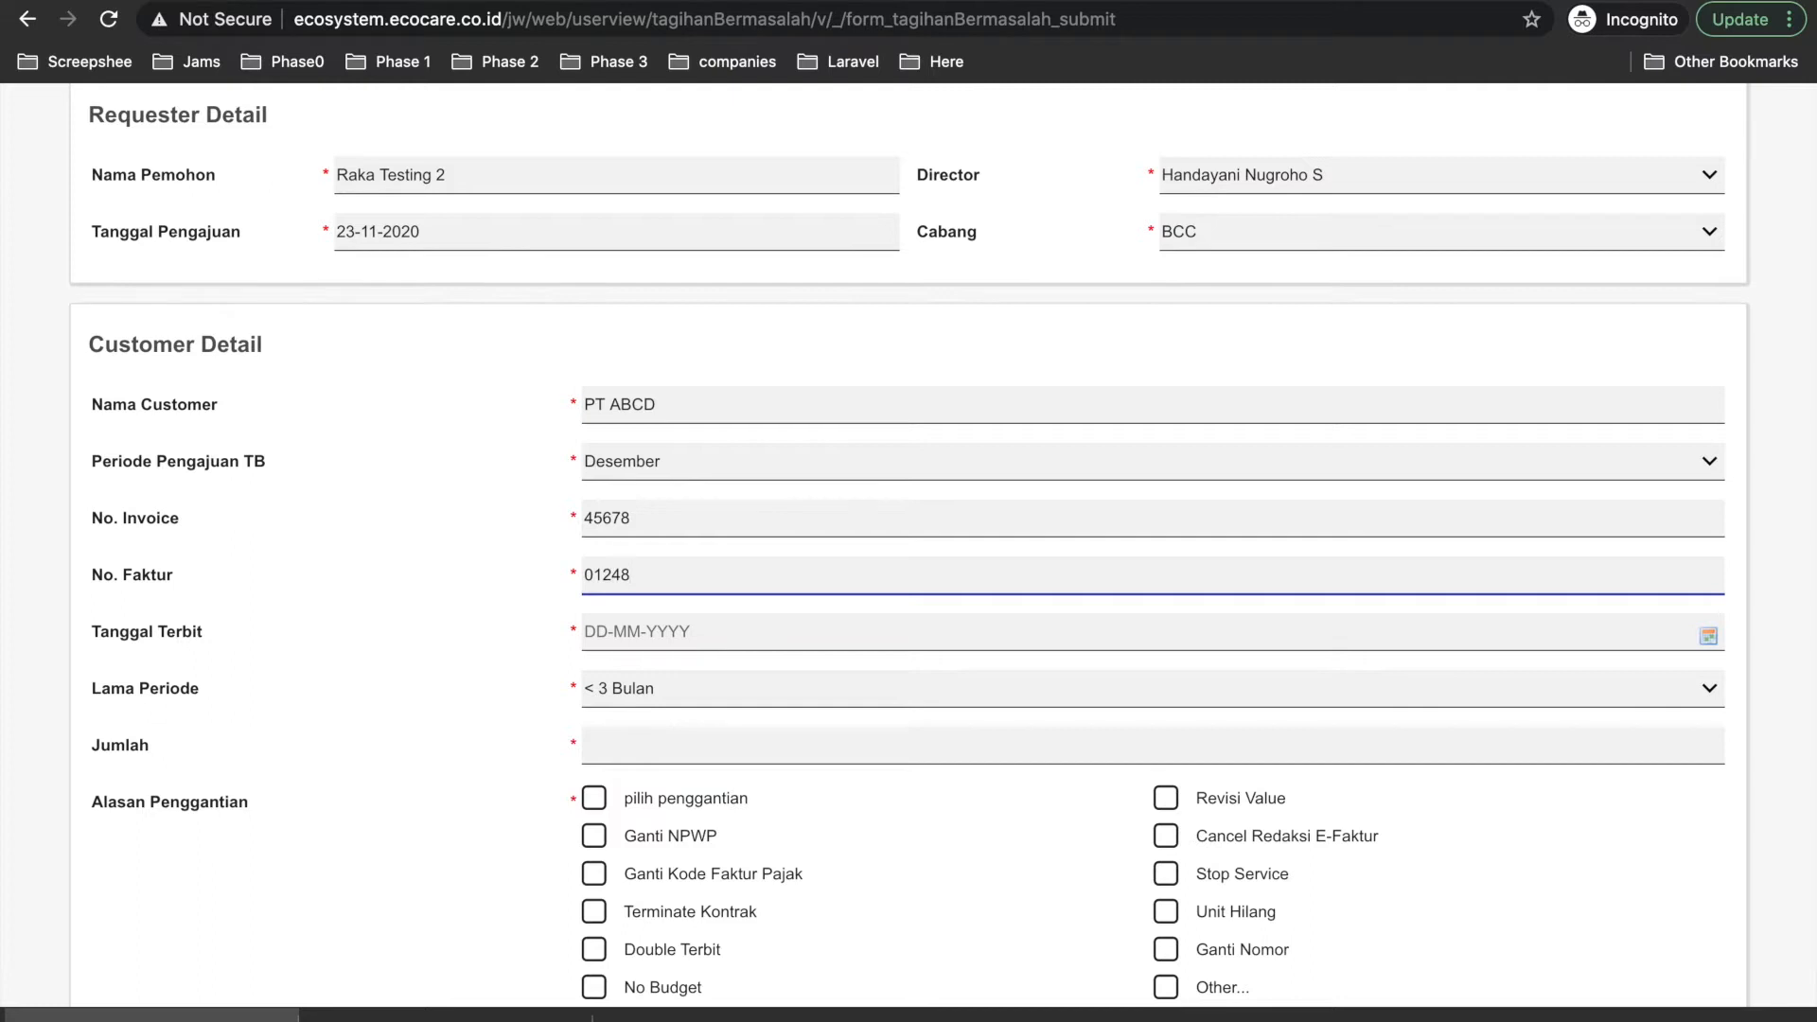
{"action": "left_click", "coordinate": [595, 575]}
{"action": "key", "text": "BackSpace"}
{"action": "type", "text": "91248"}
Set Tanggal Terbit to 01-11-2020 with the date picker.
{"action": "left_click", "coordinate": [633, 634]}
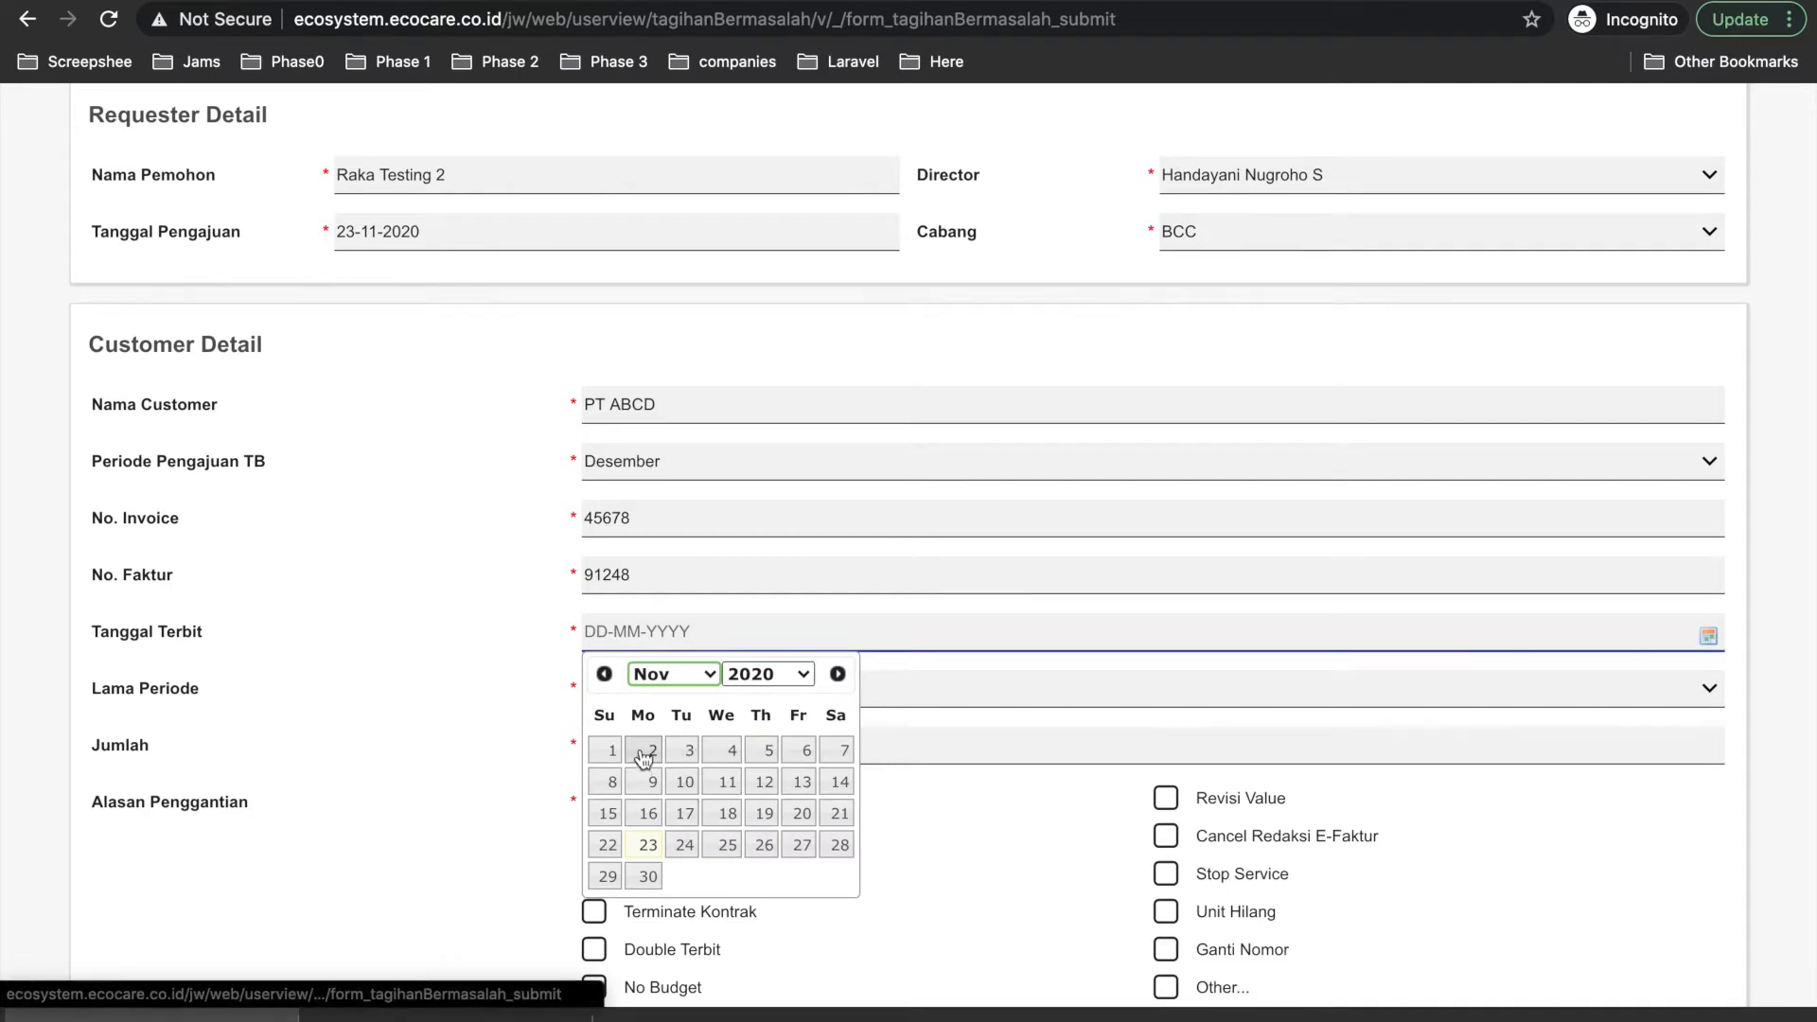
{"action": "left_click", "coordinate": [610, 752]}
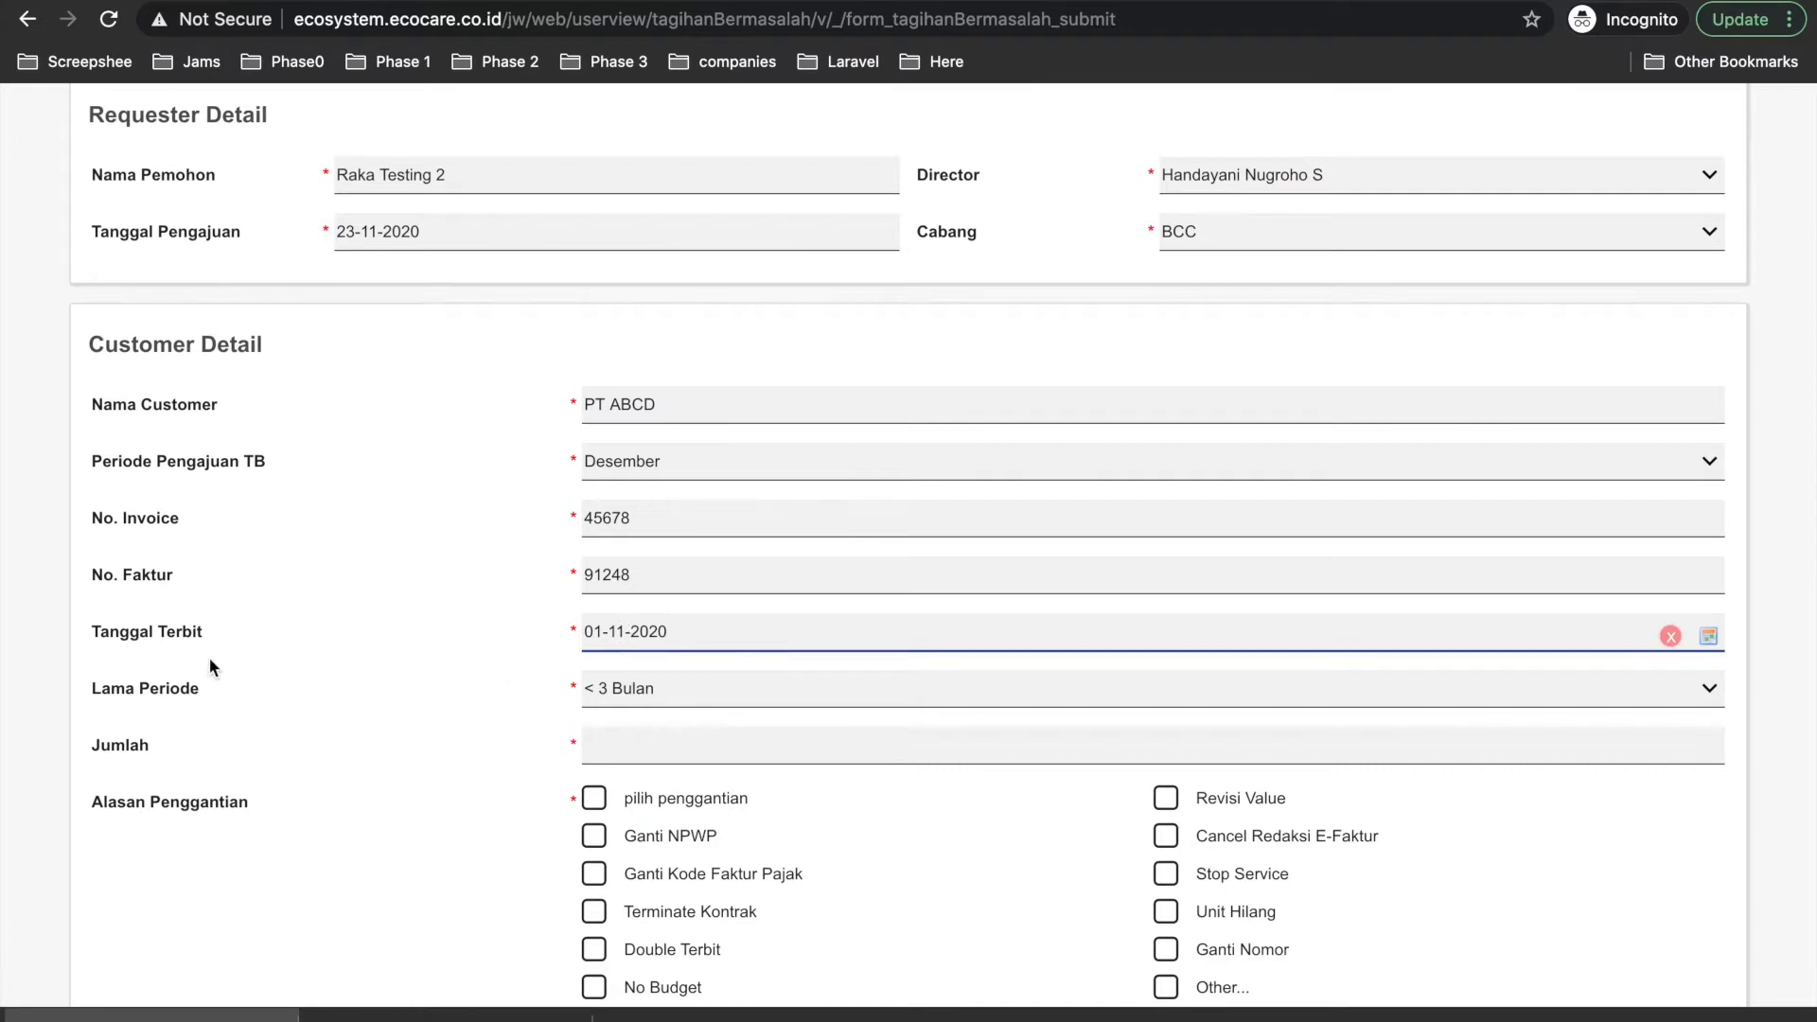
{"action": "scroll", "coordinate": [308, 785], "scroll_direction": "down", "scroll_amount": 1}
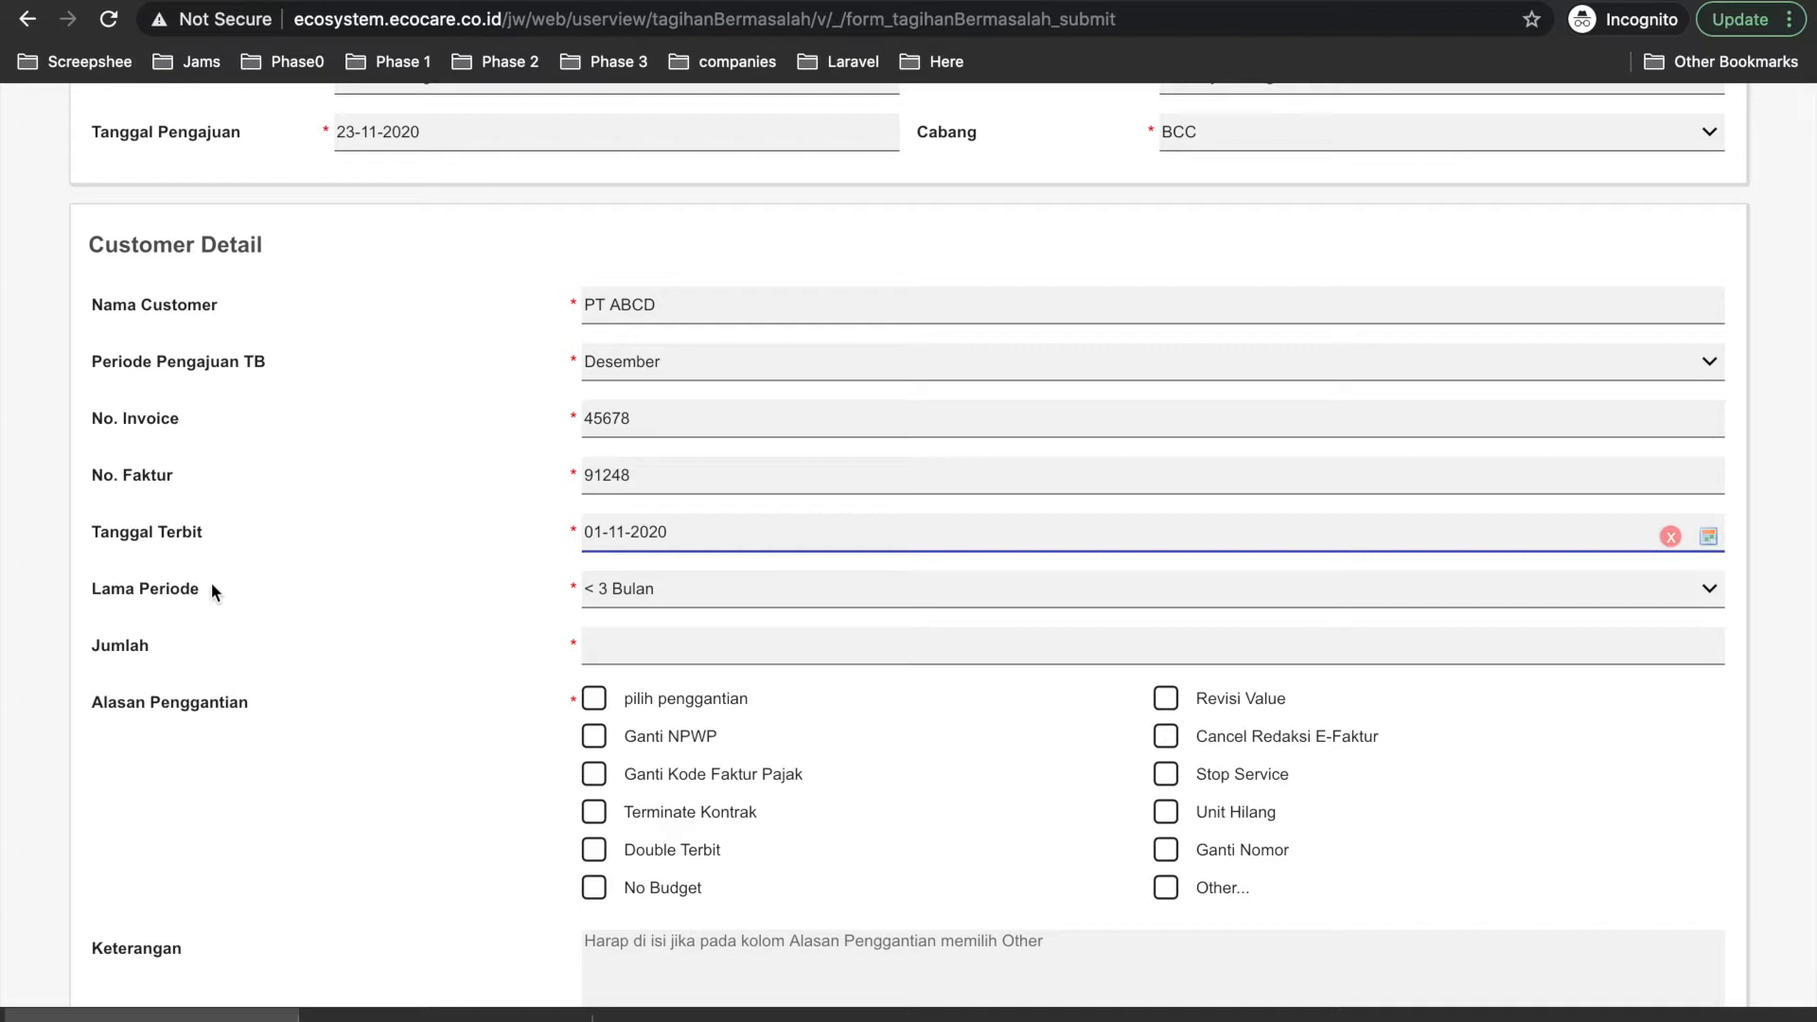
Try Lama Periode as 3 bulan, then set it back to < 3 Bulan.
{"action": "left_click", "coordinate": [607, 606]}
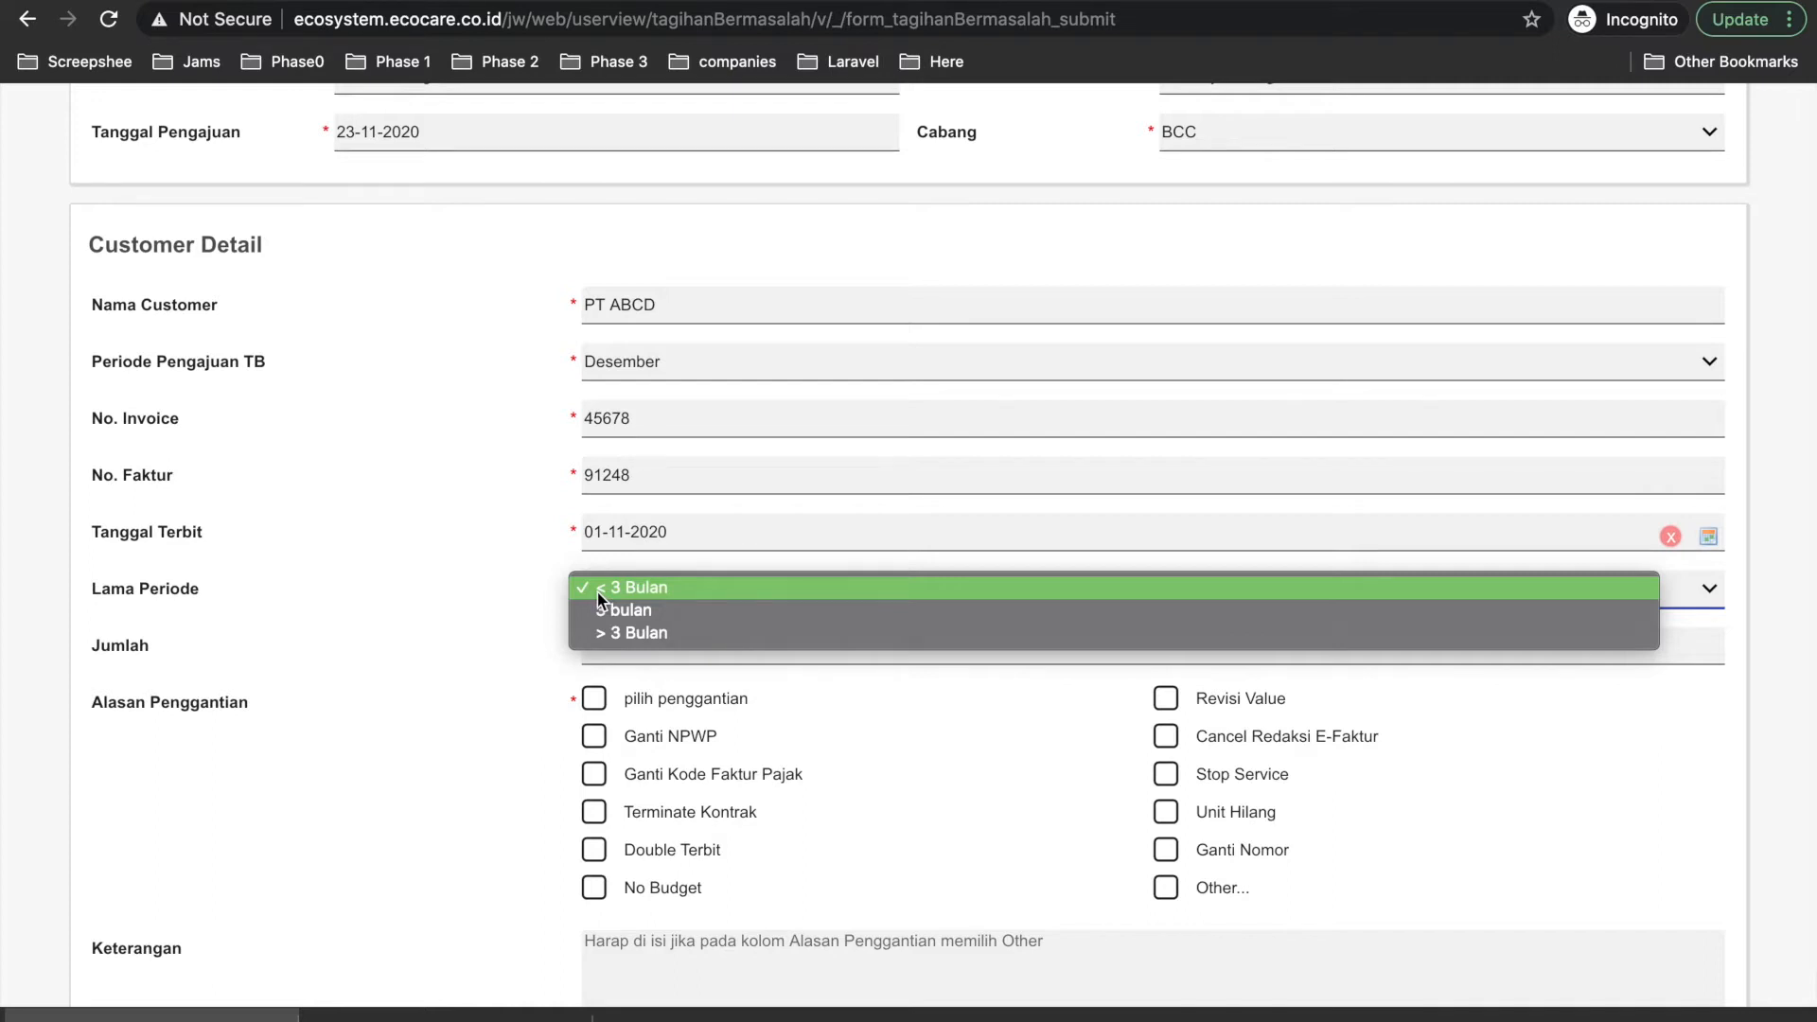
{"action": "left_click", "coordinate": [615, 611]}
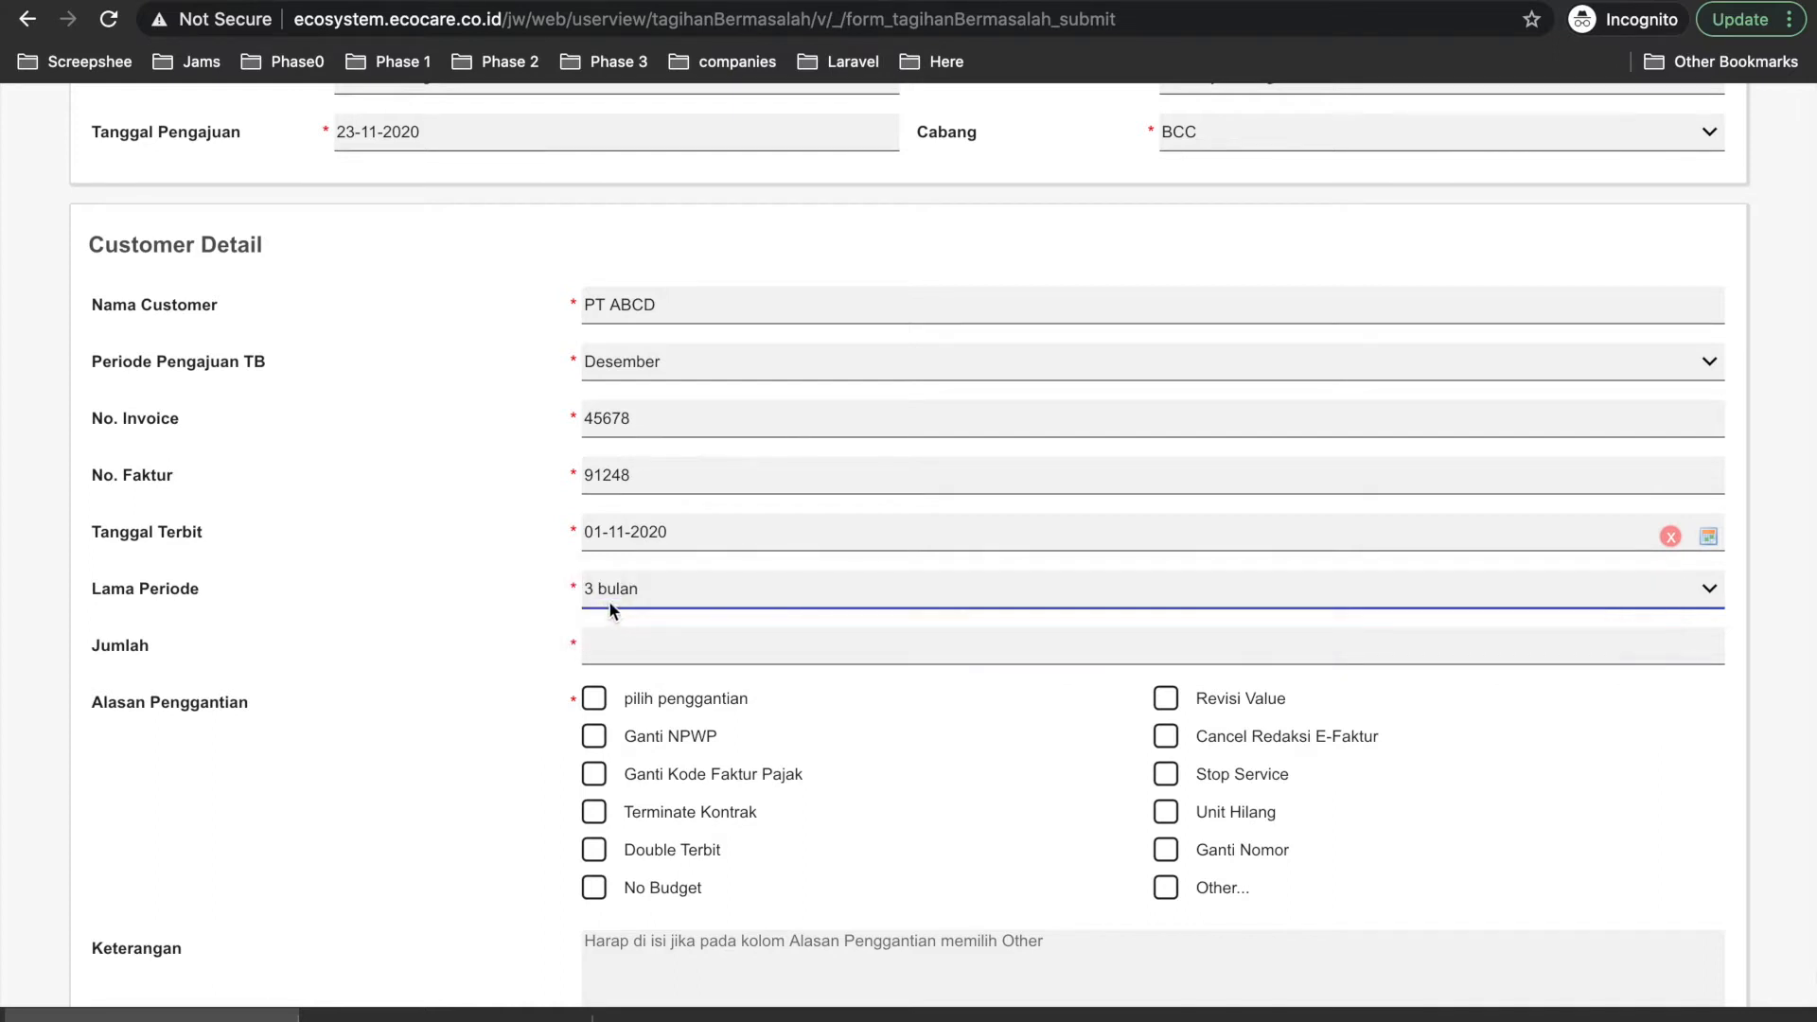
{"action": "left_click", "coordinate": [625, 650]}
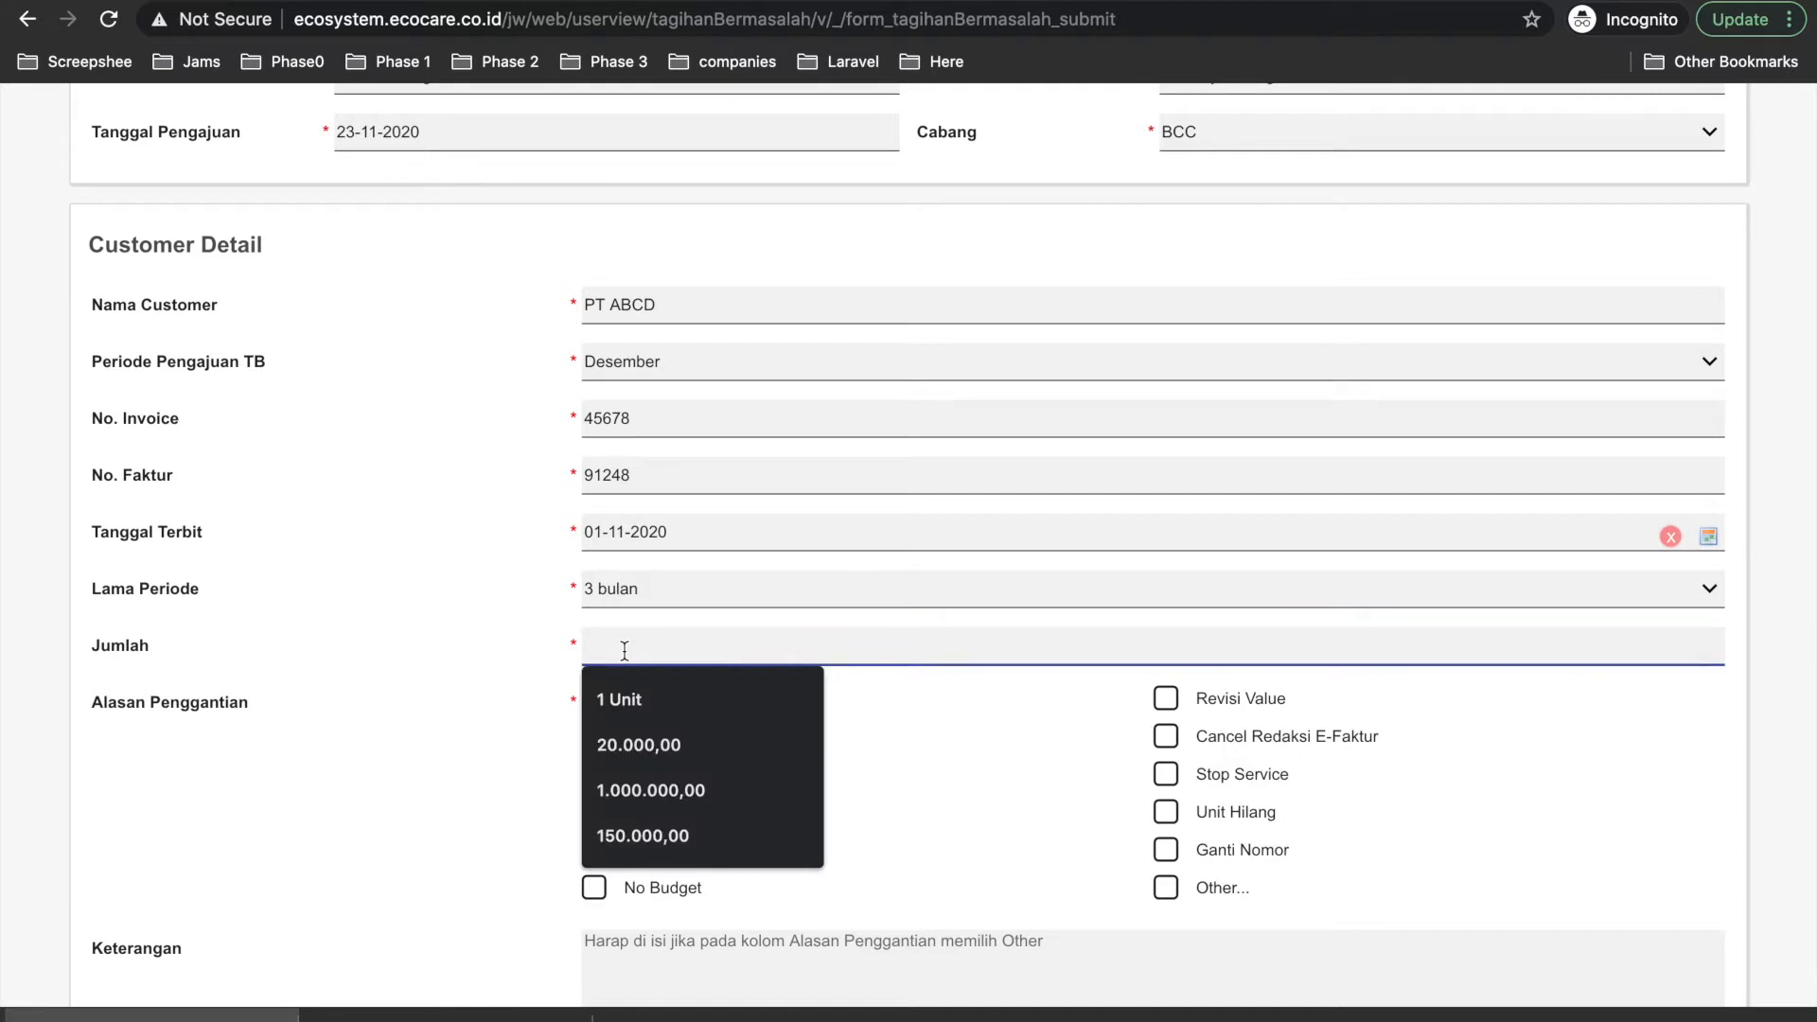
{"action": "left_click", "coordinate": [473, 657]}
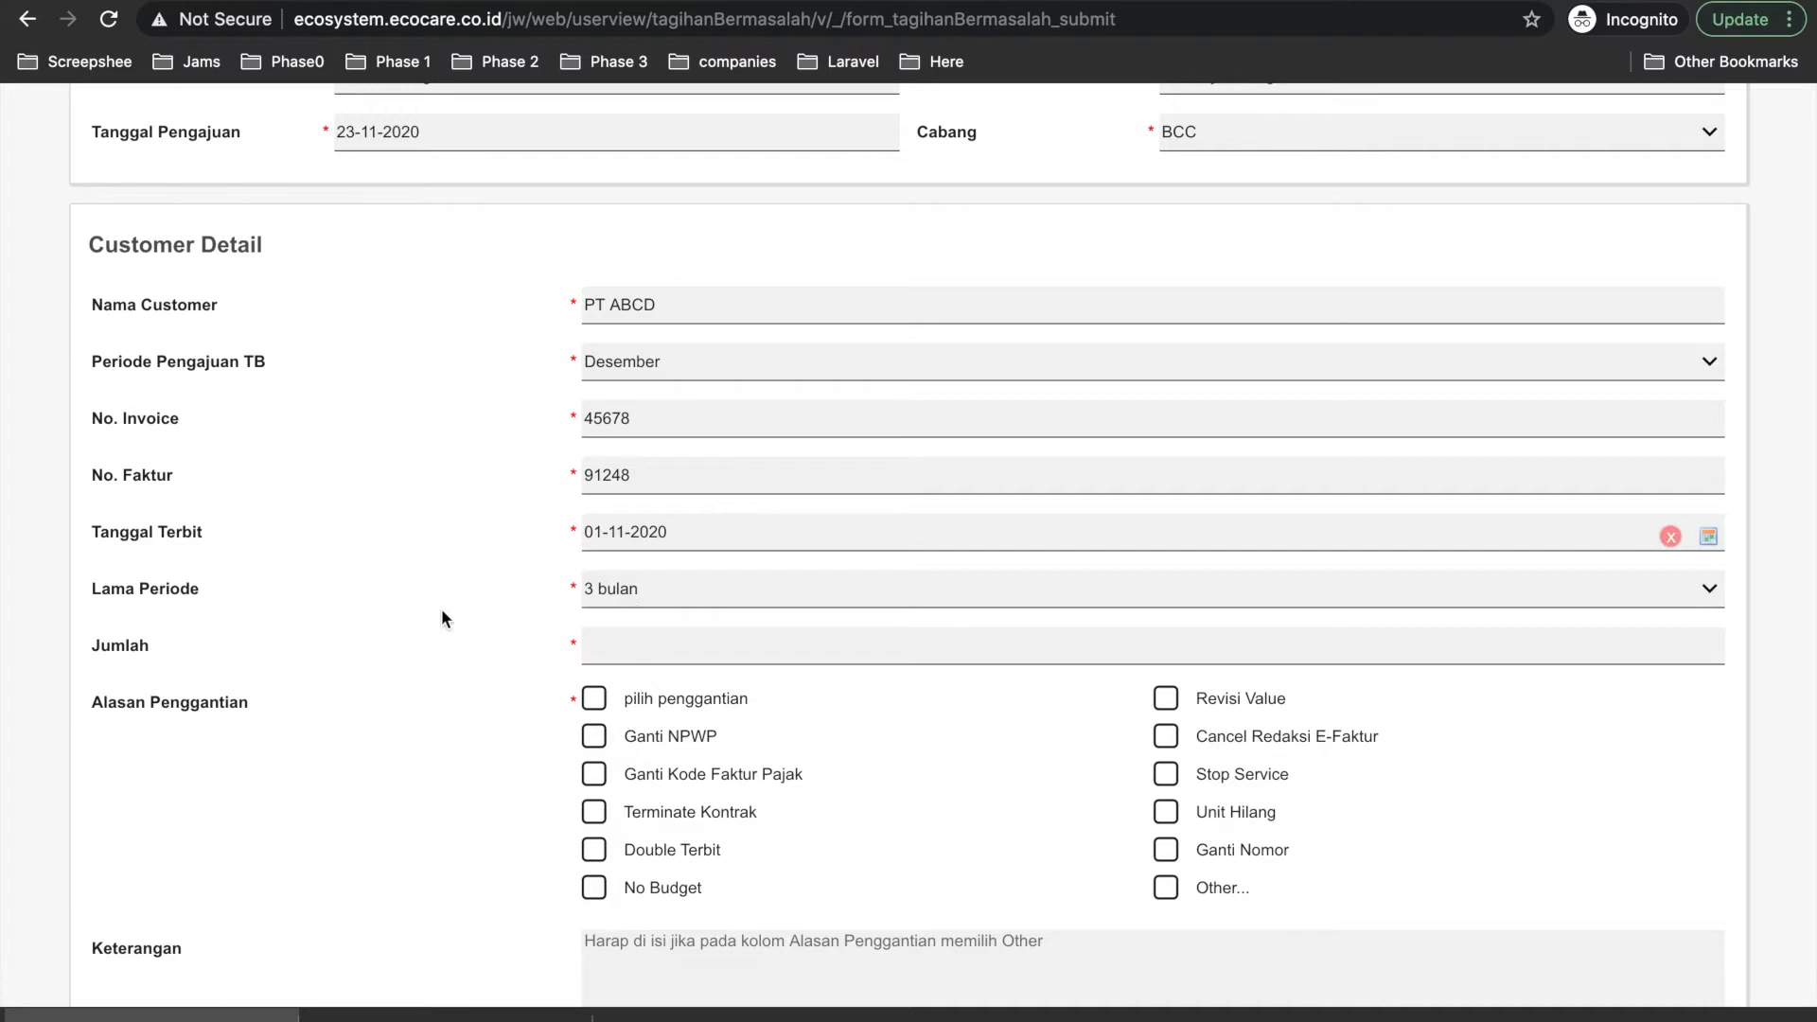
{"action": "left_click", "coordinate": [611, 590]}
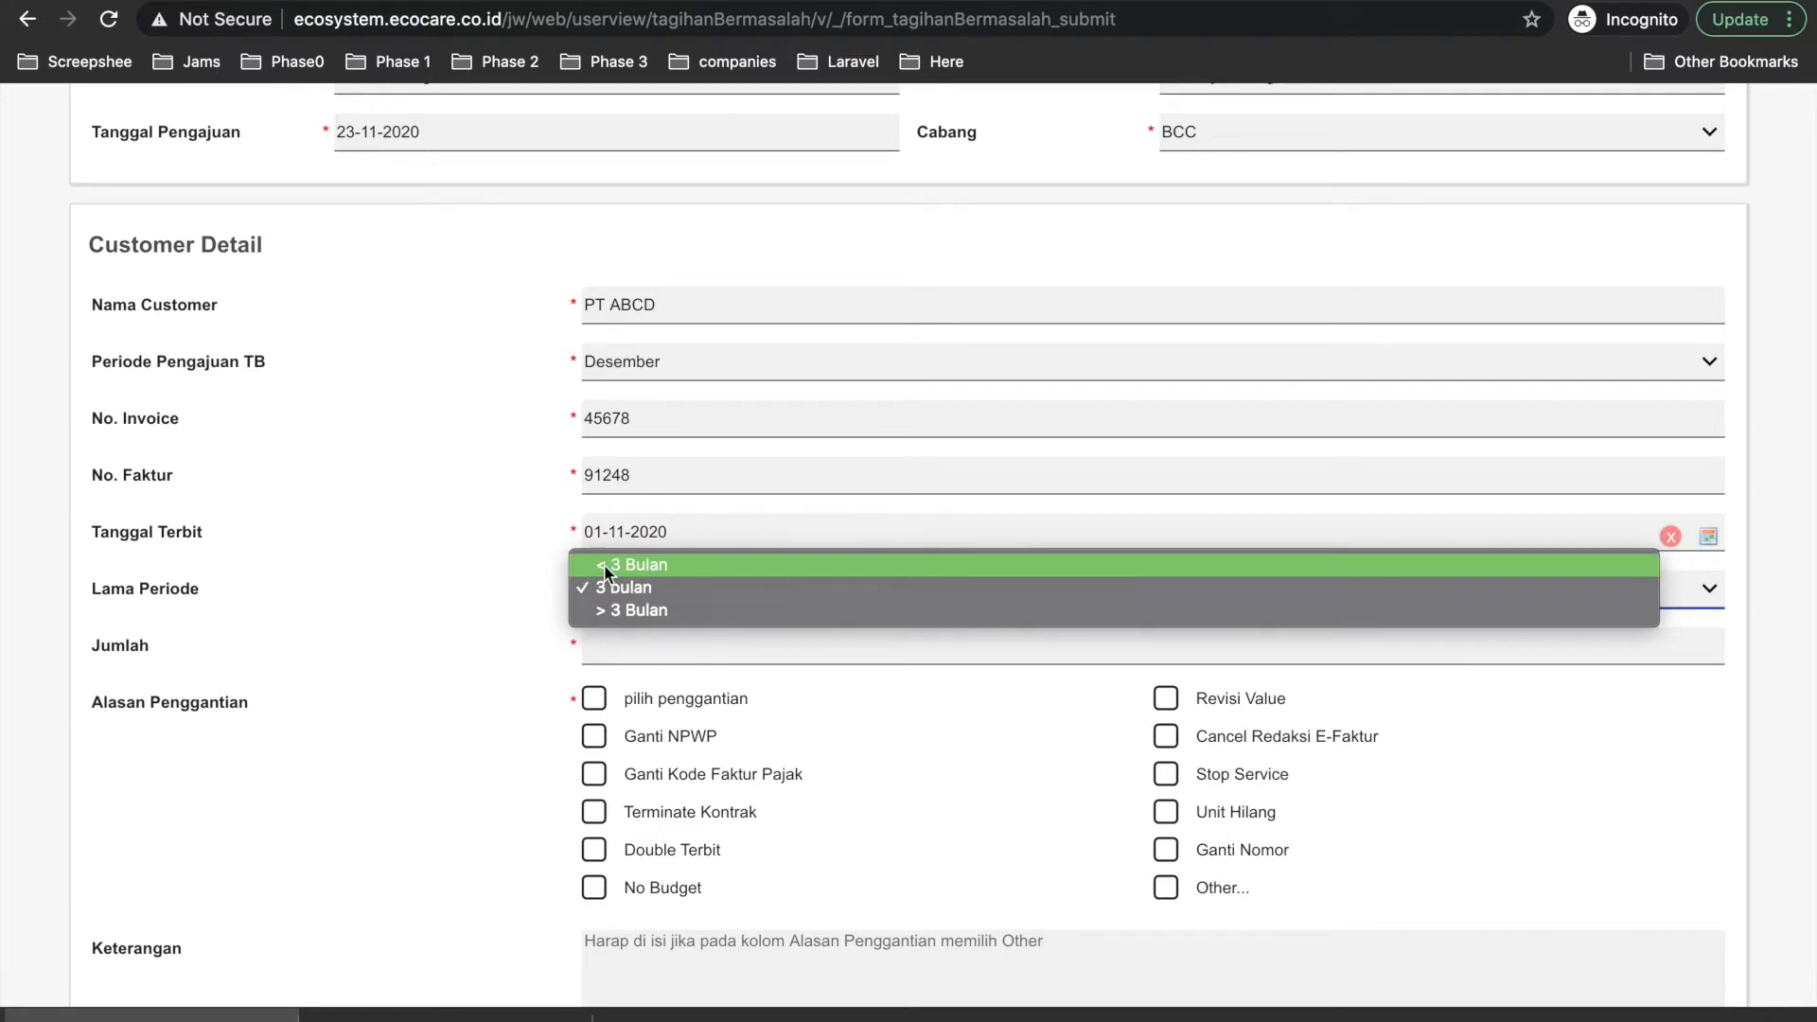
{"action": "left_click", "coordinate": [604, 564]}
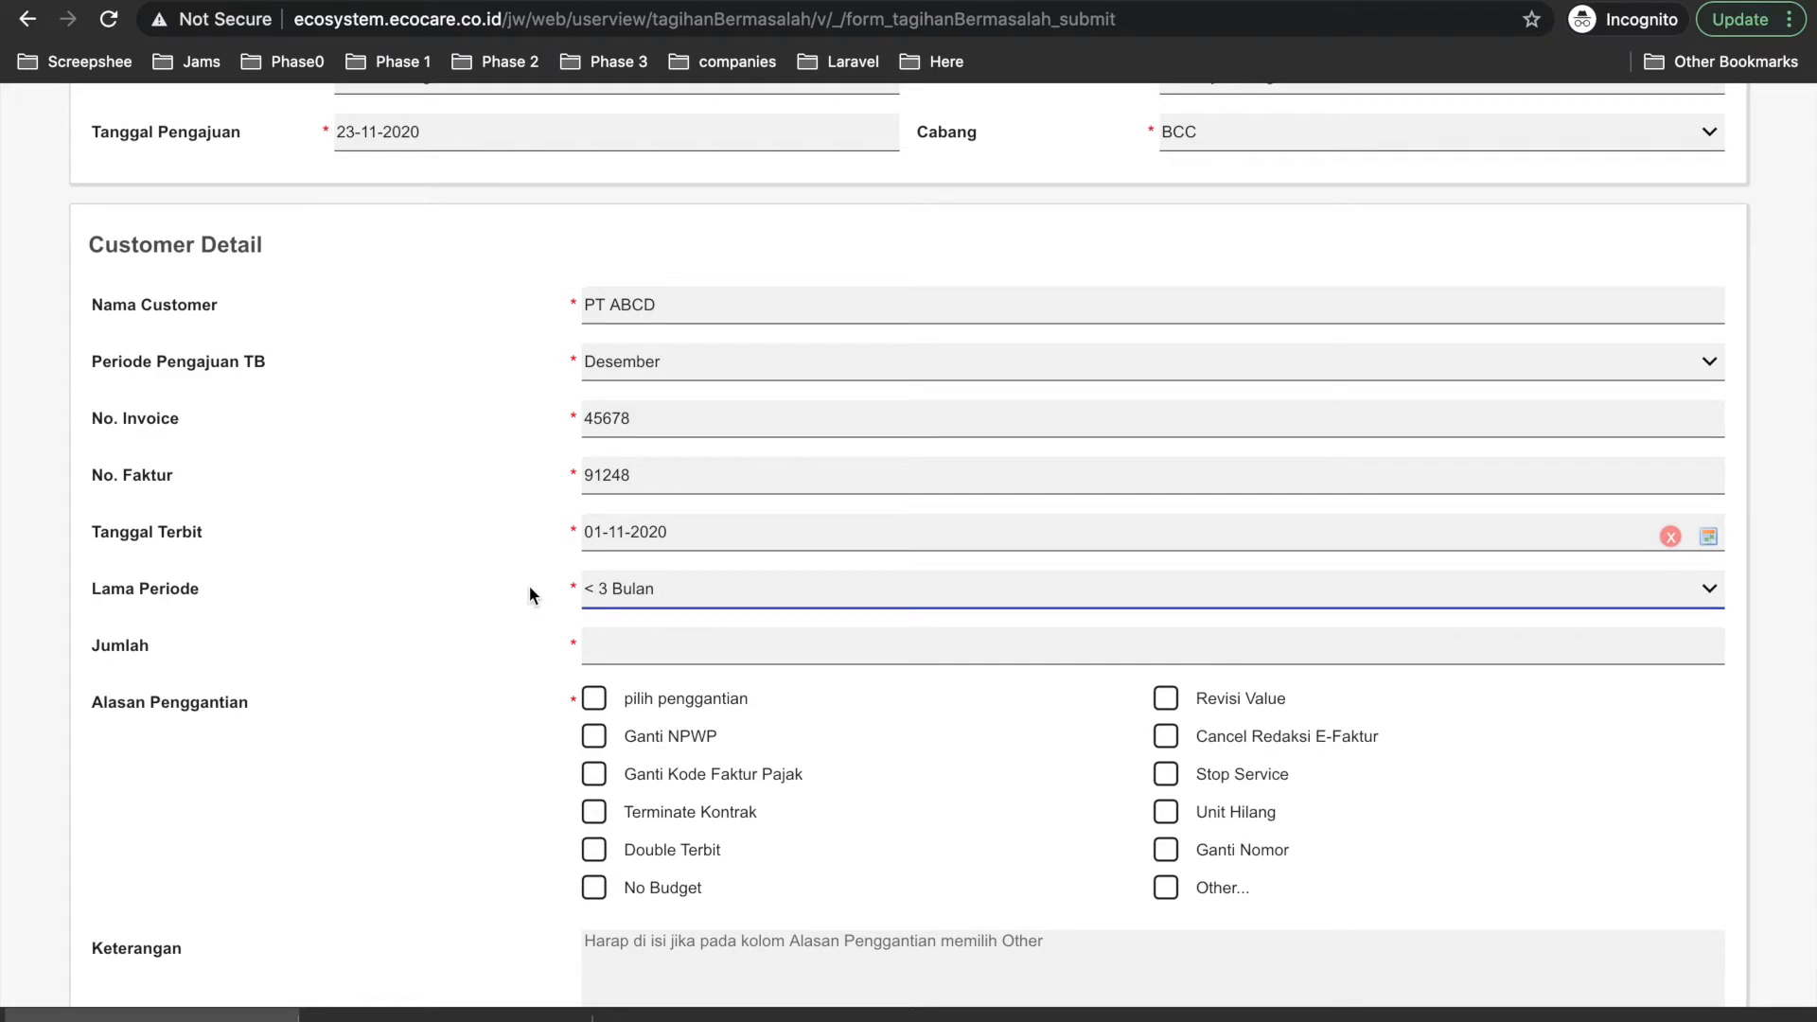
Switch to the other browser window's Process Mapper tab.
{"action": "scroll", "coordinate": [532, 590], "scroll_direction": "down", "scroll_amount": 5}
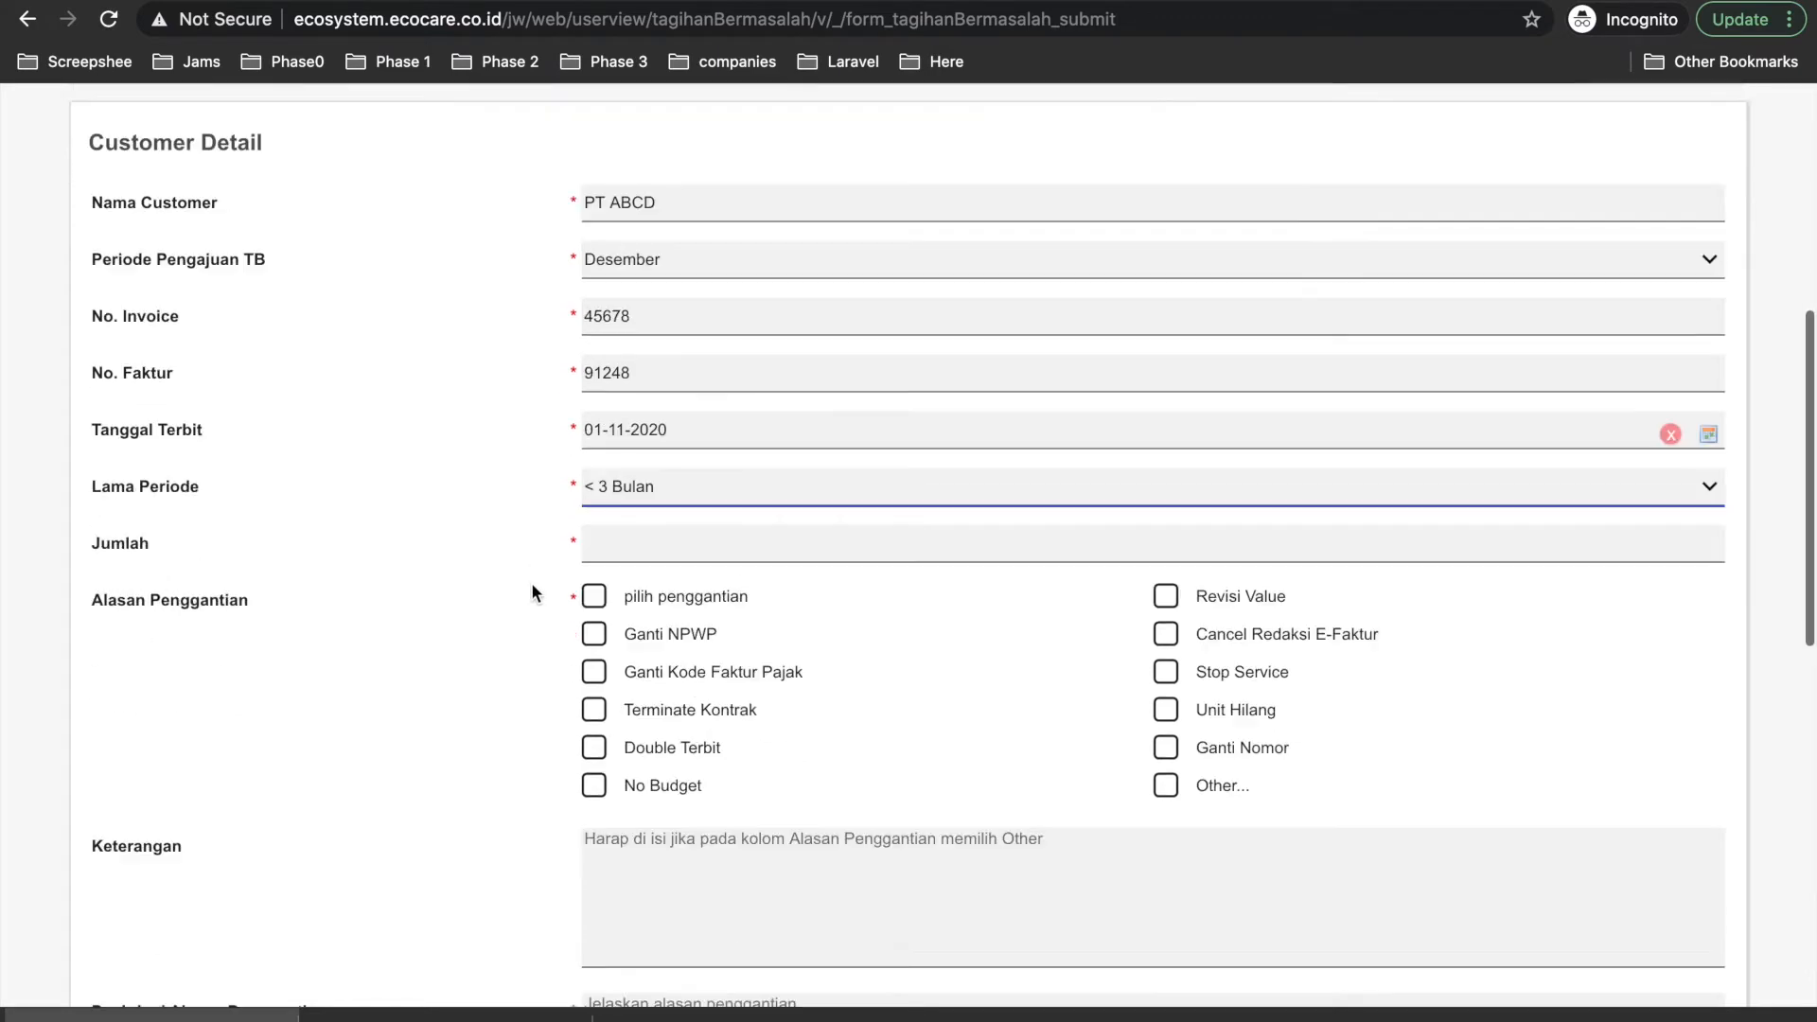
{"action": "scroll", "coordinate": [530, 592], "scroll_direction": "down", "scroll_amount": 5}
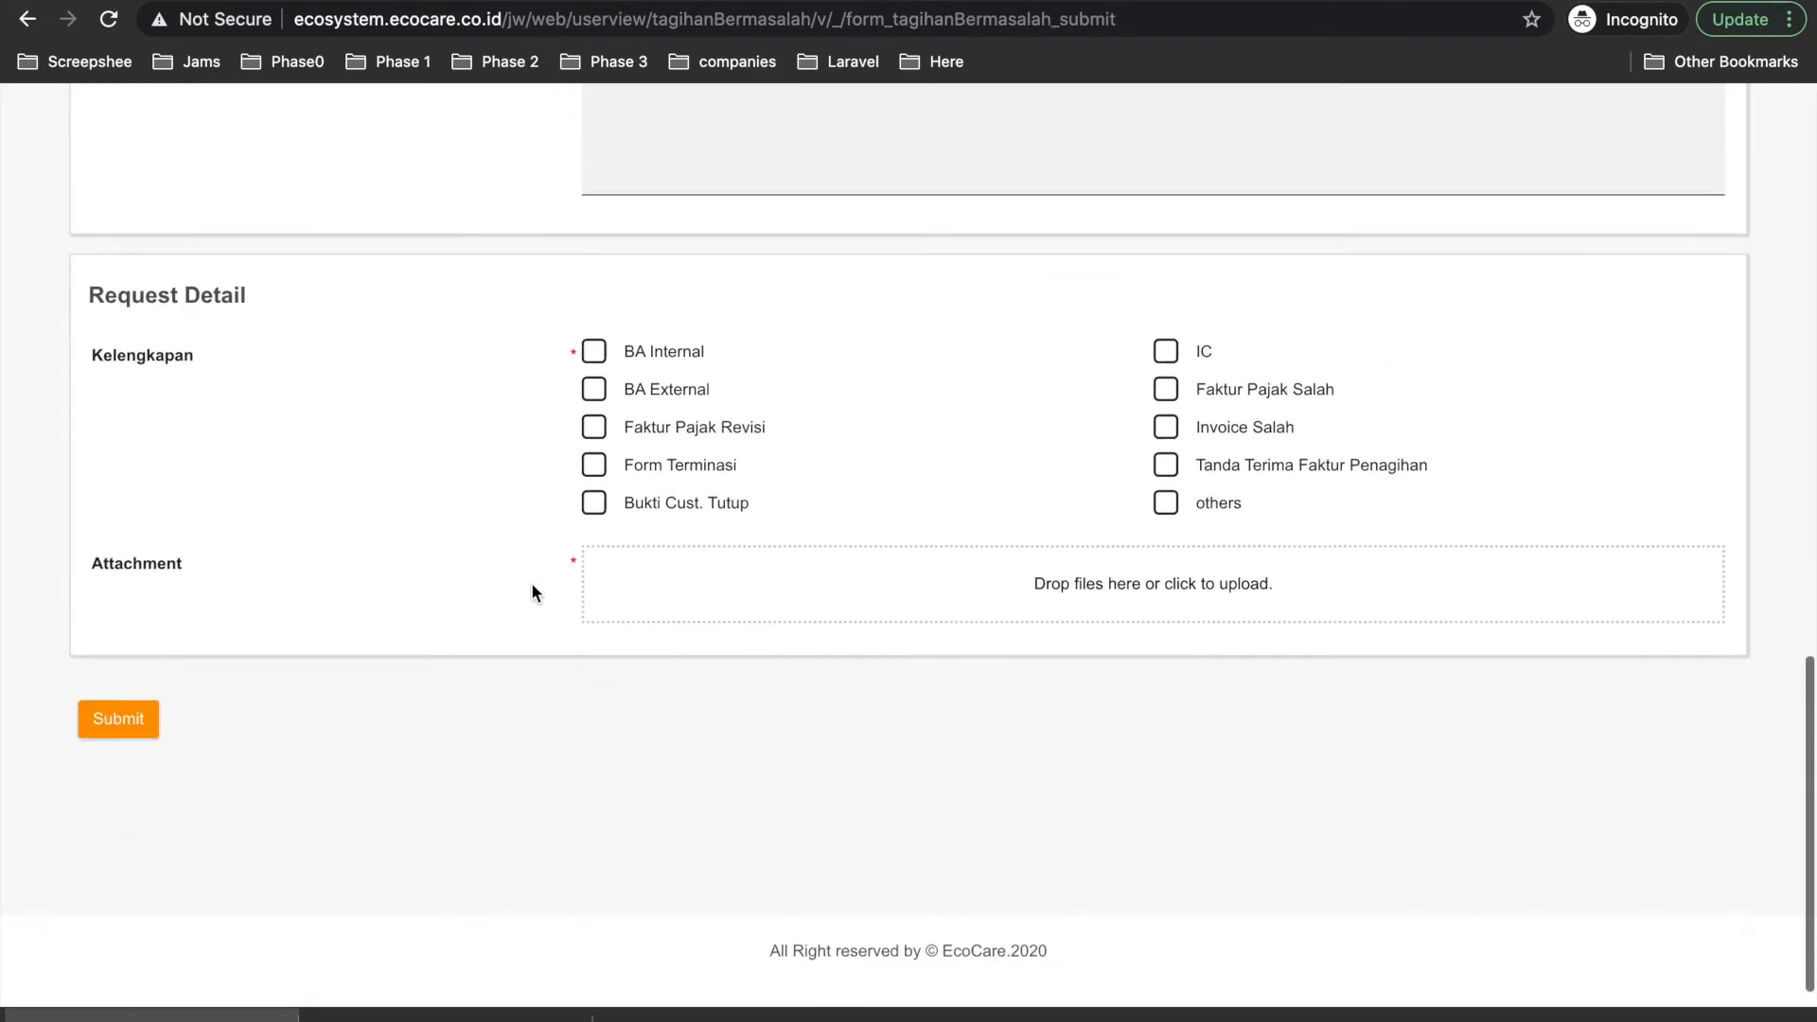
{"action": "scroll", "coordinate": [530, 592], "scroll_direction": "up", "scroll_amount": 15}
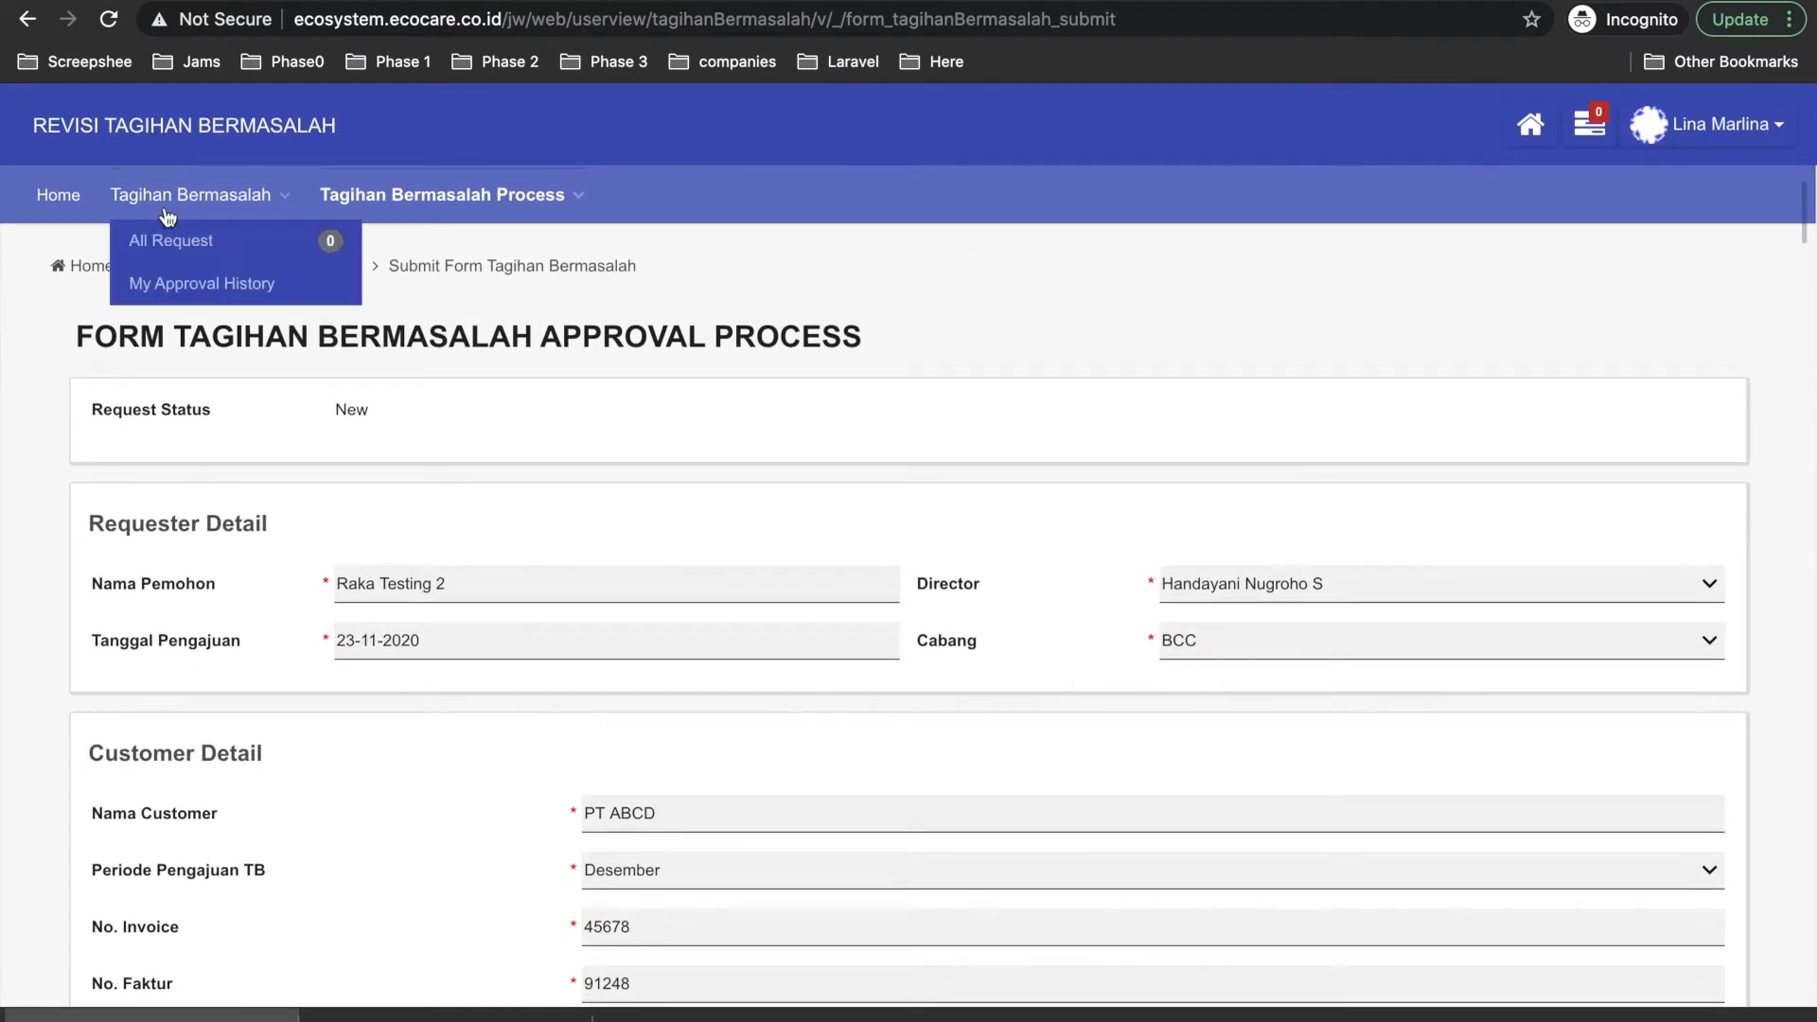
{"action": "mouse_move", "coordinate": [516, 195]}
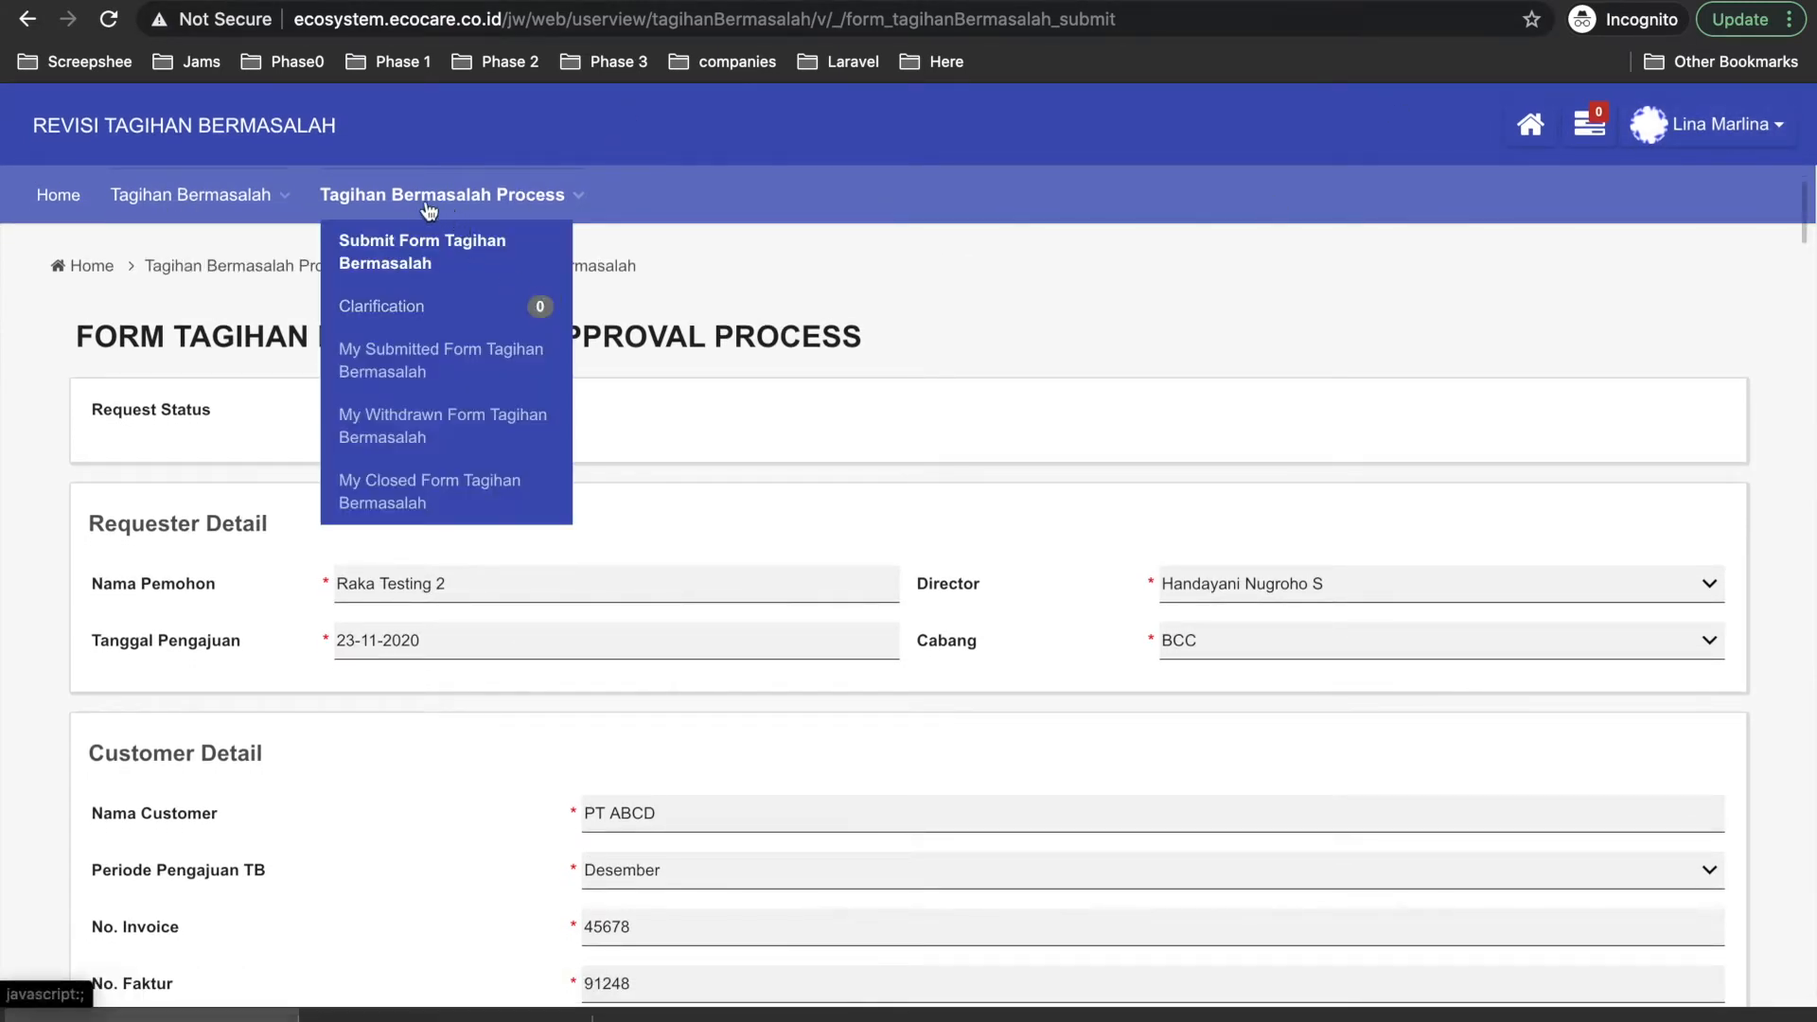
{"action": "mouse_move", "coordinate": [181, 214]}
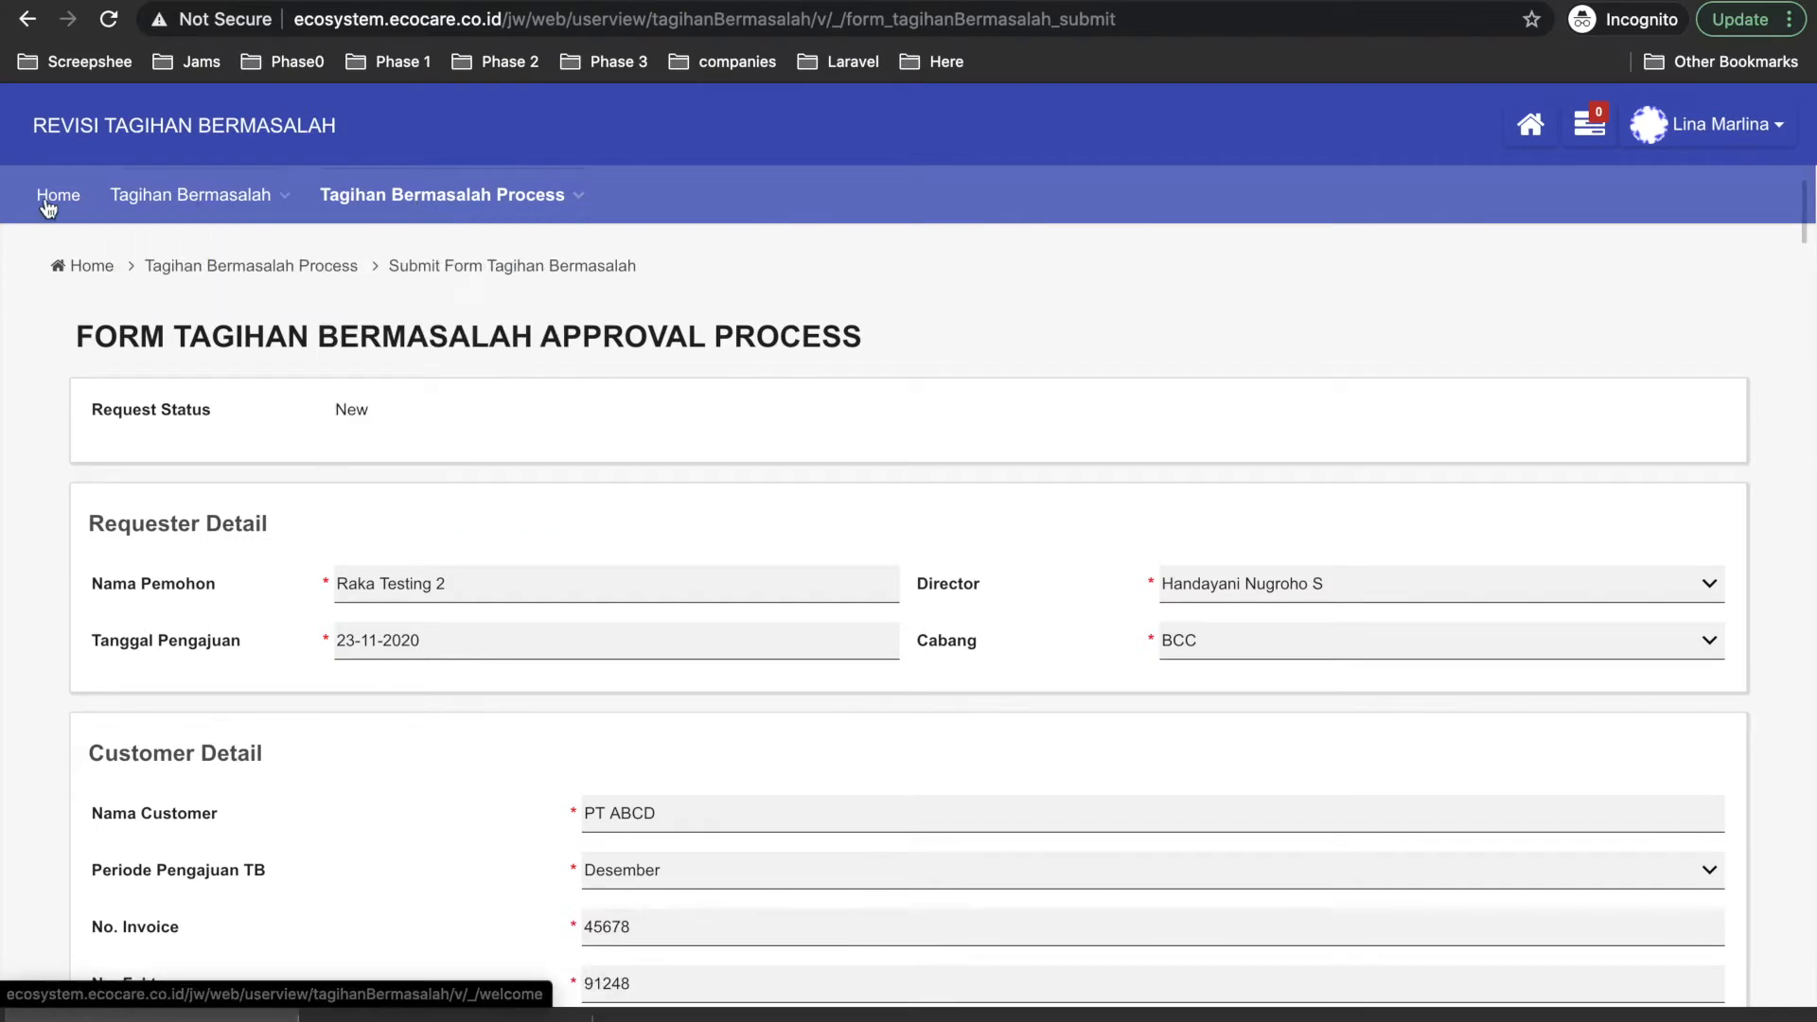
{"action": "key", "text": "ctrl+Left"}
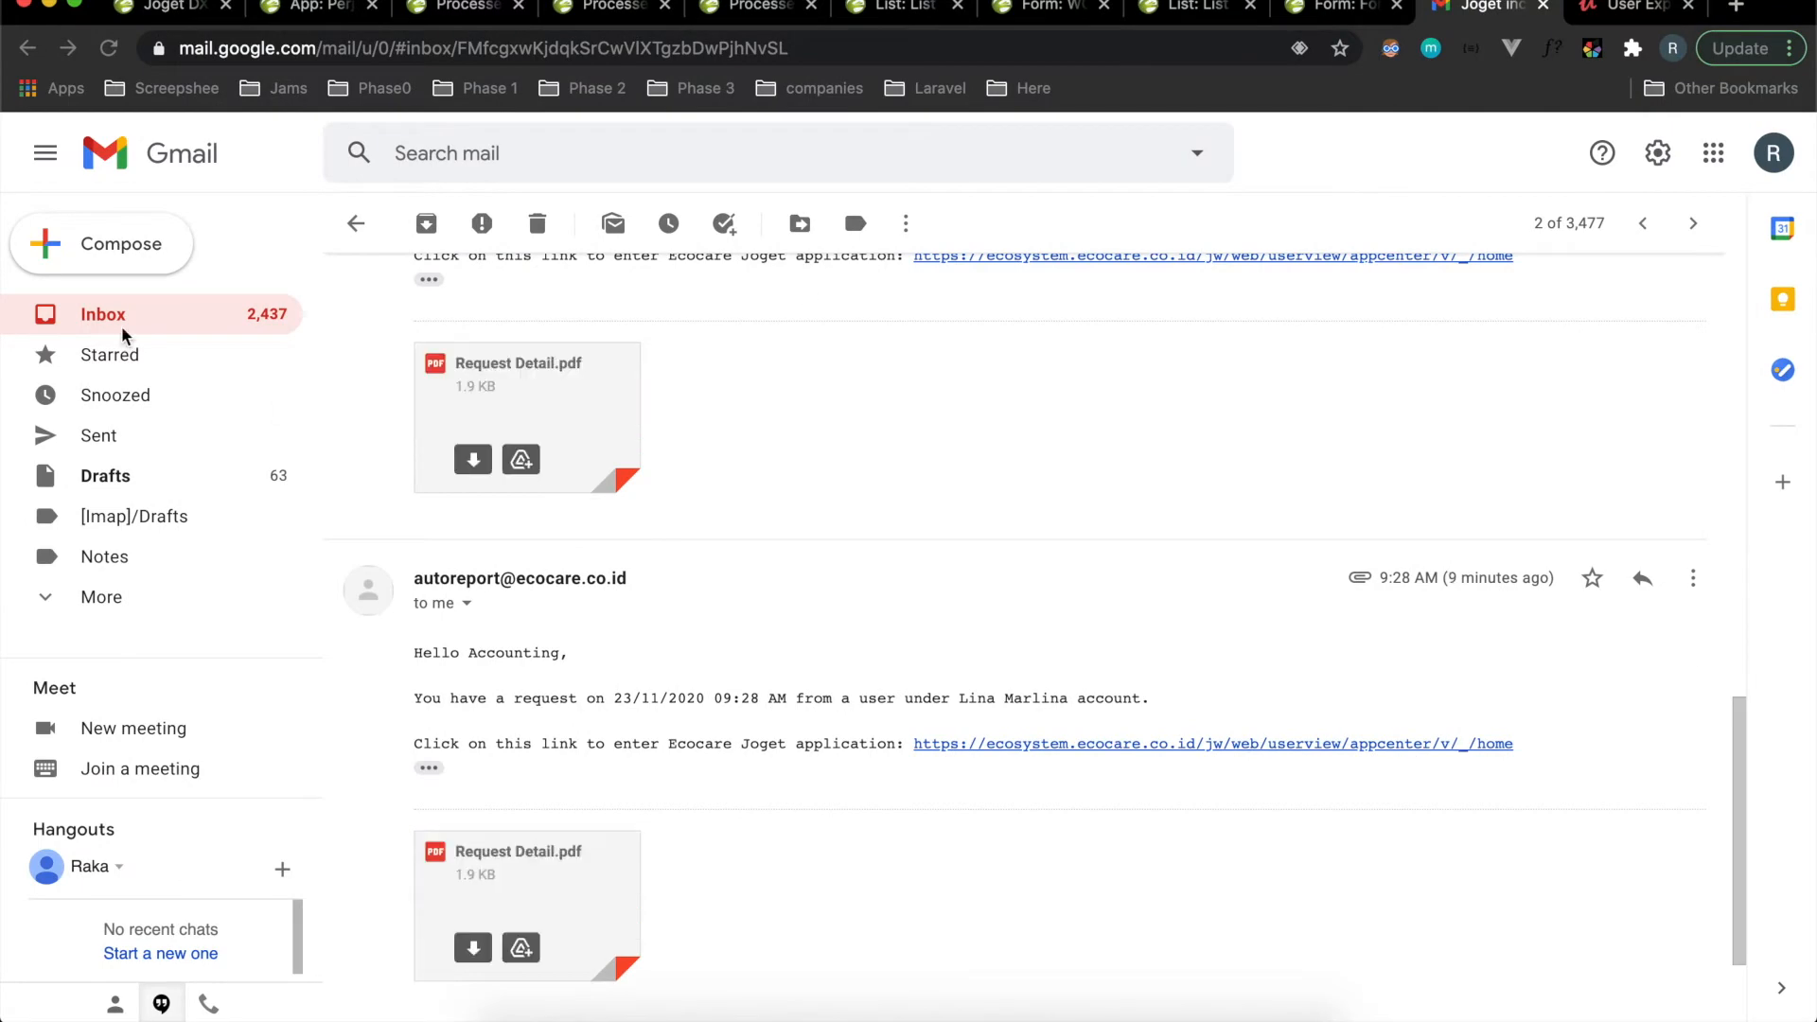
{"action": "scroll", "coordinate": [546, 430], "scroll_direction": "up", "scroll_amount": 10}
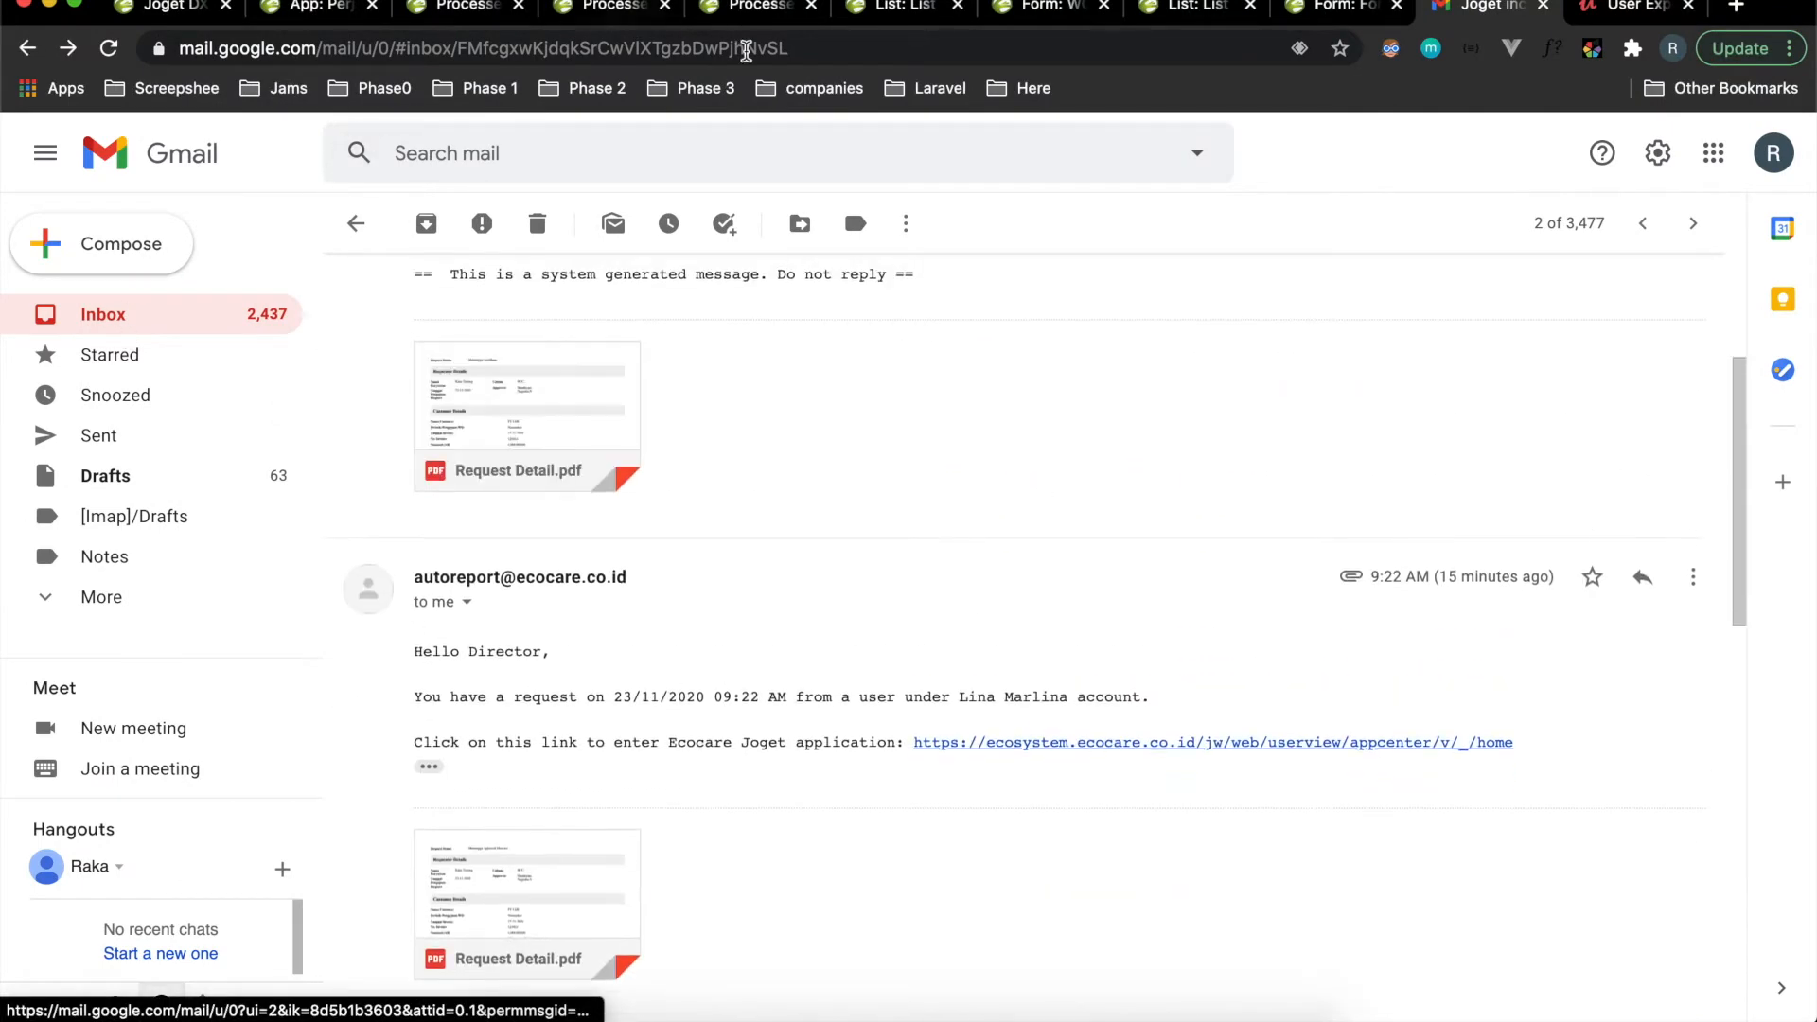
{"action": "left_click", "coordinate": [736, 7]}
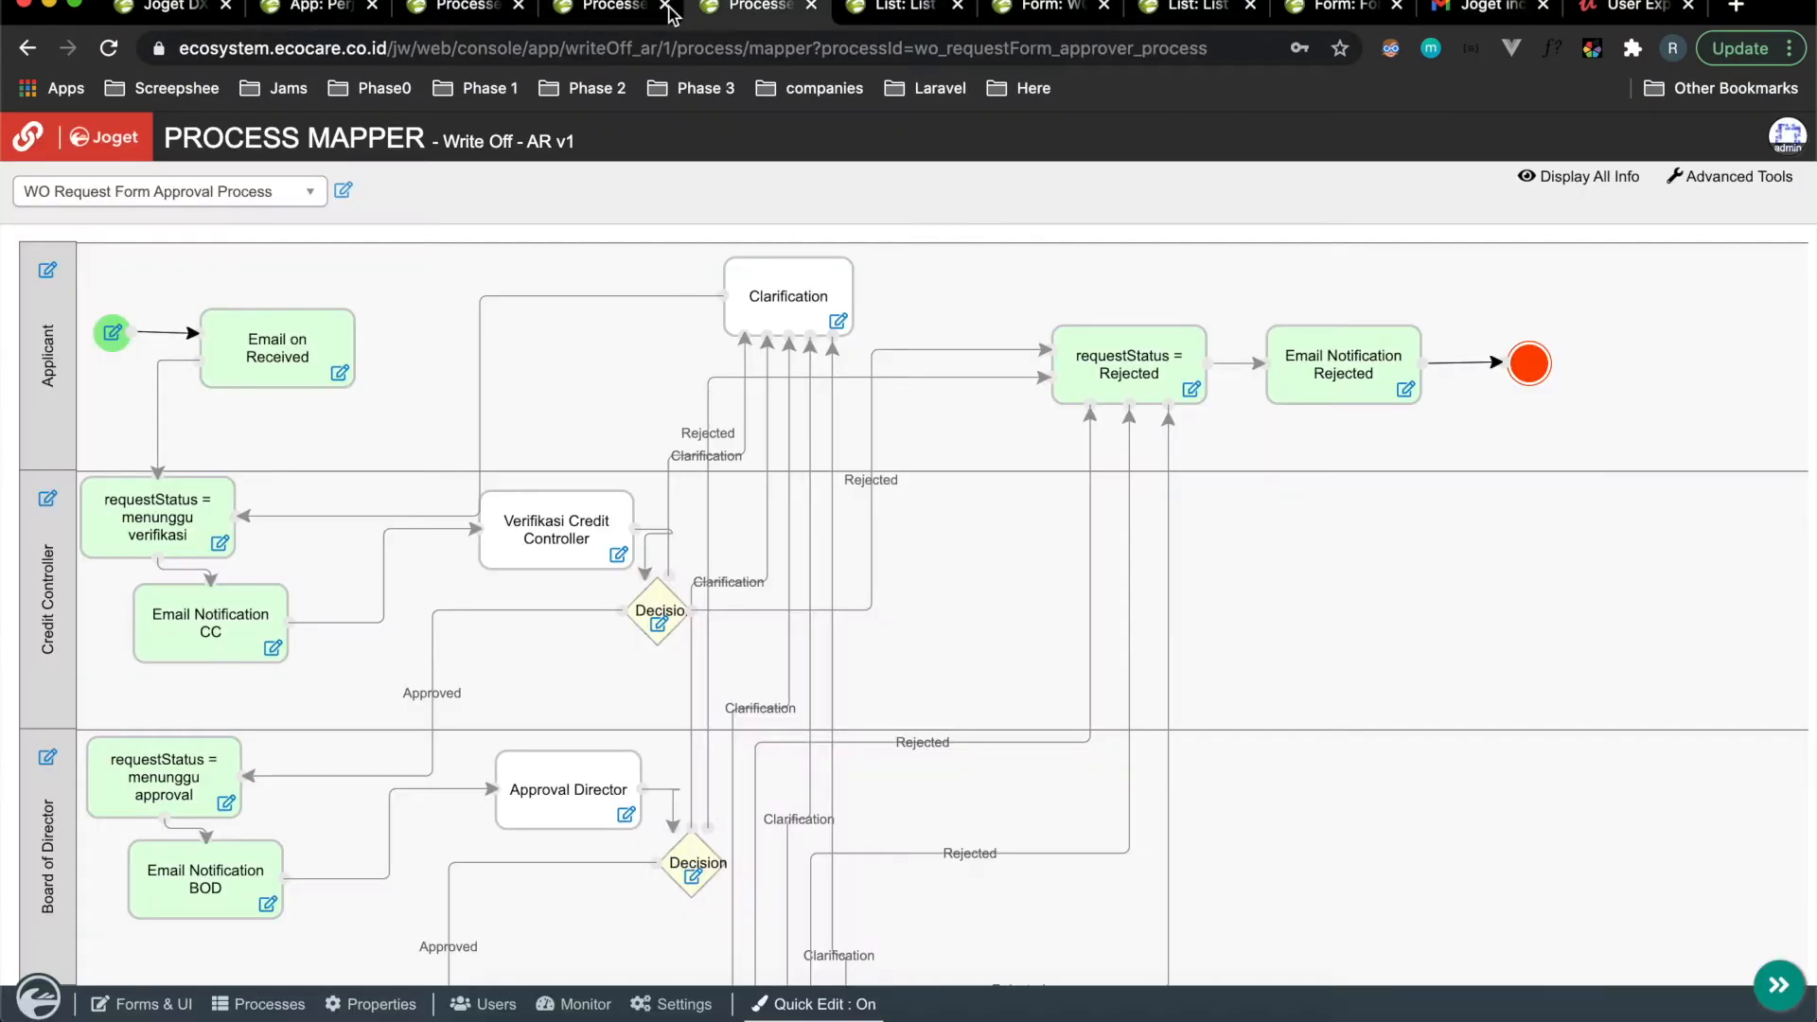
Review the Tagihan Bermasalah process map, then return to the request form window.
{"action": "left_click", "coordinate": [617, 11]}
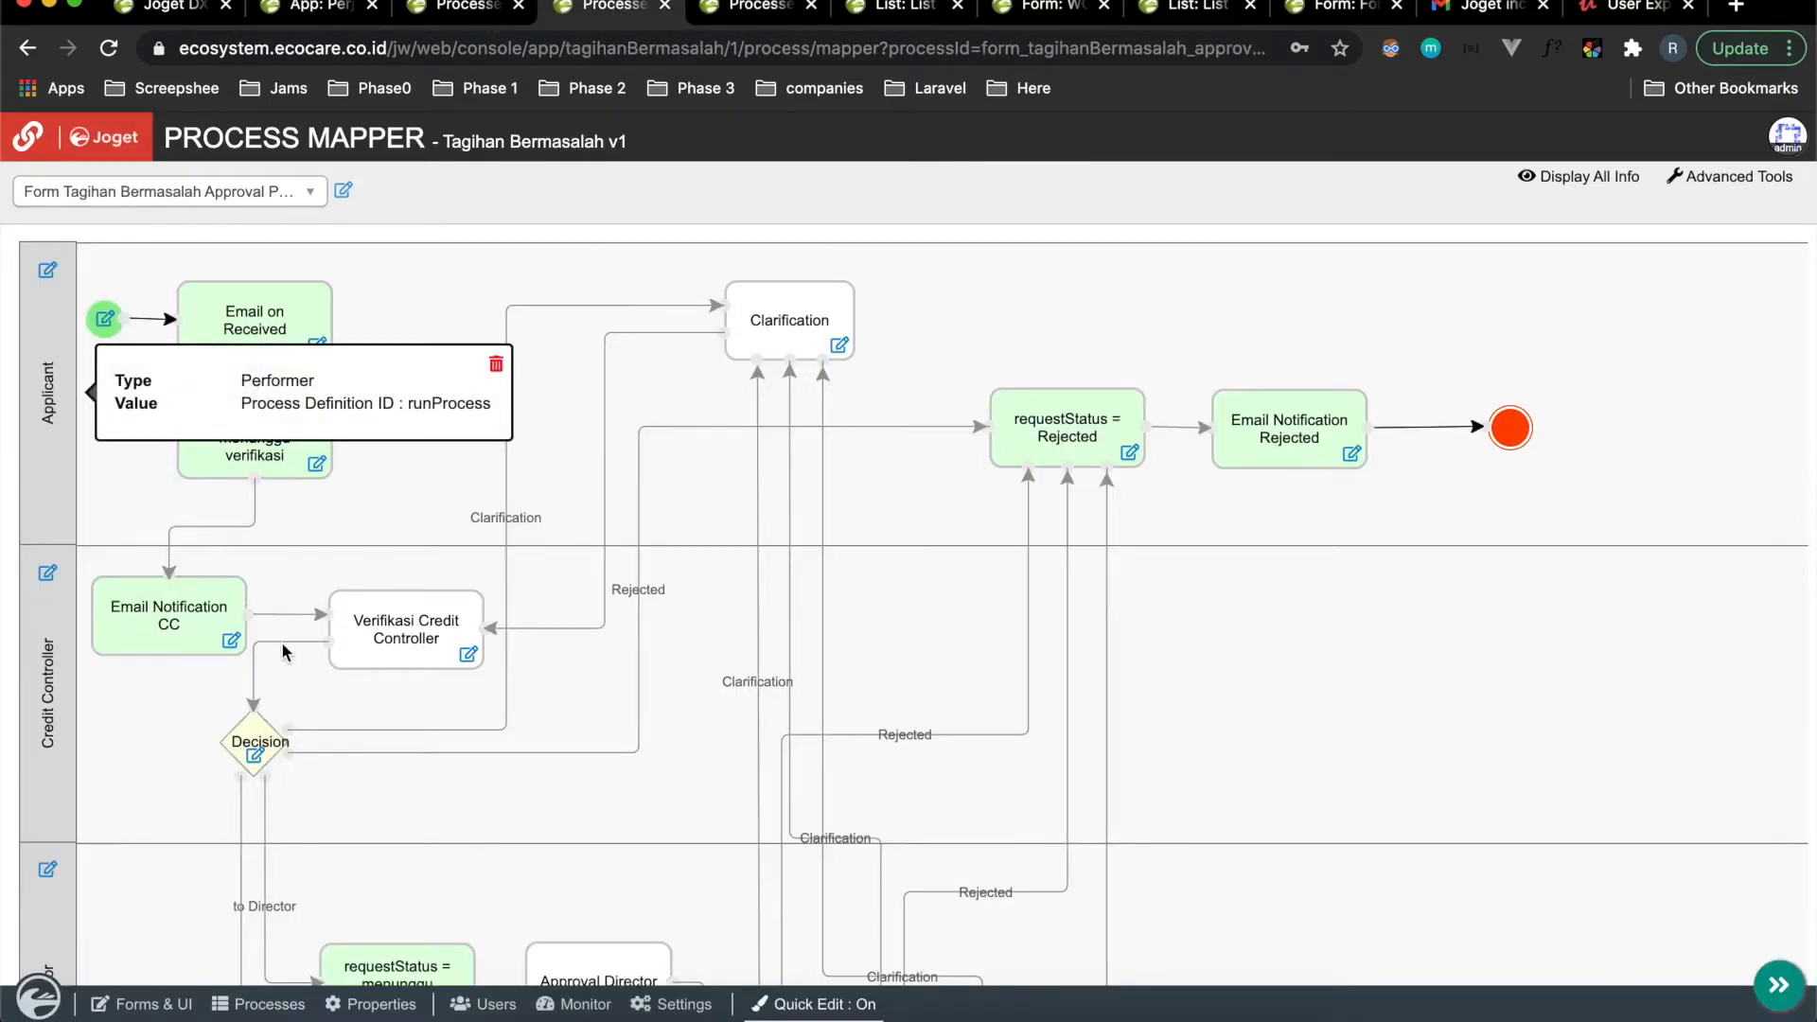
{"action": "scroll", "coordinate": [281, 651], "scroll_direction": "down", "scroll_amount": 5}
{"action": "scroll", "coordinate": [281, 642], "scroll_direction": "down", "scroll_amount": 4}
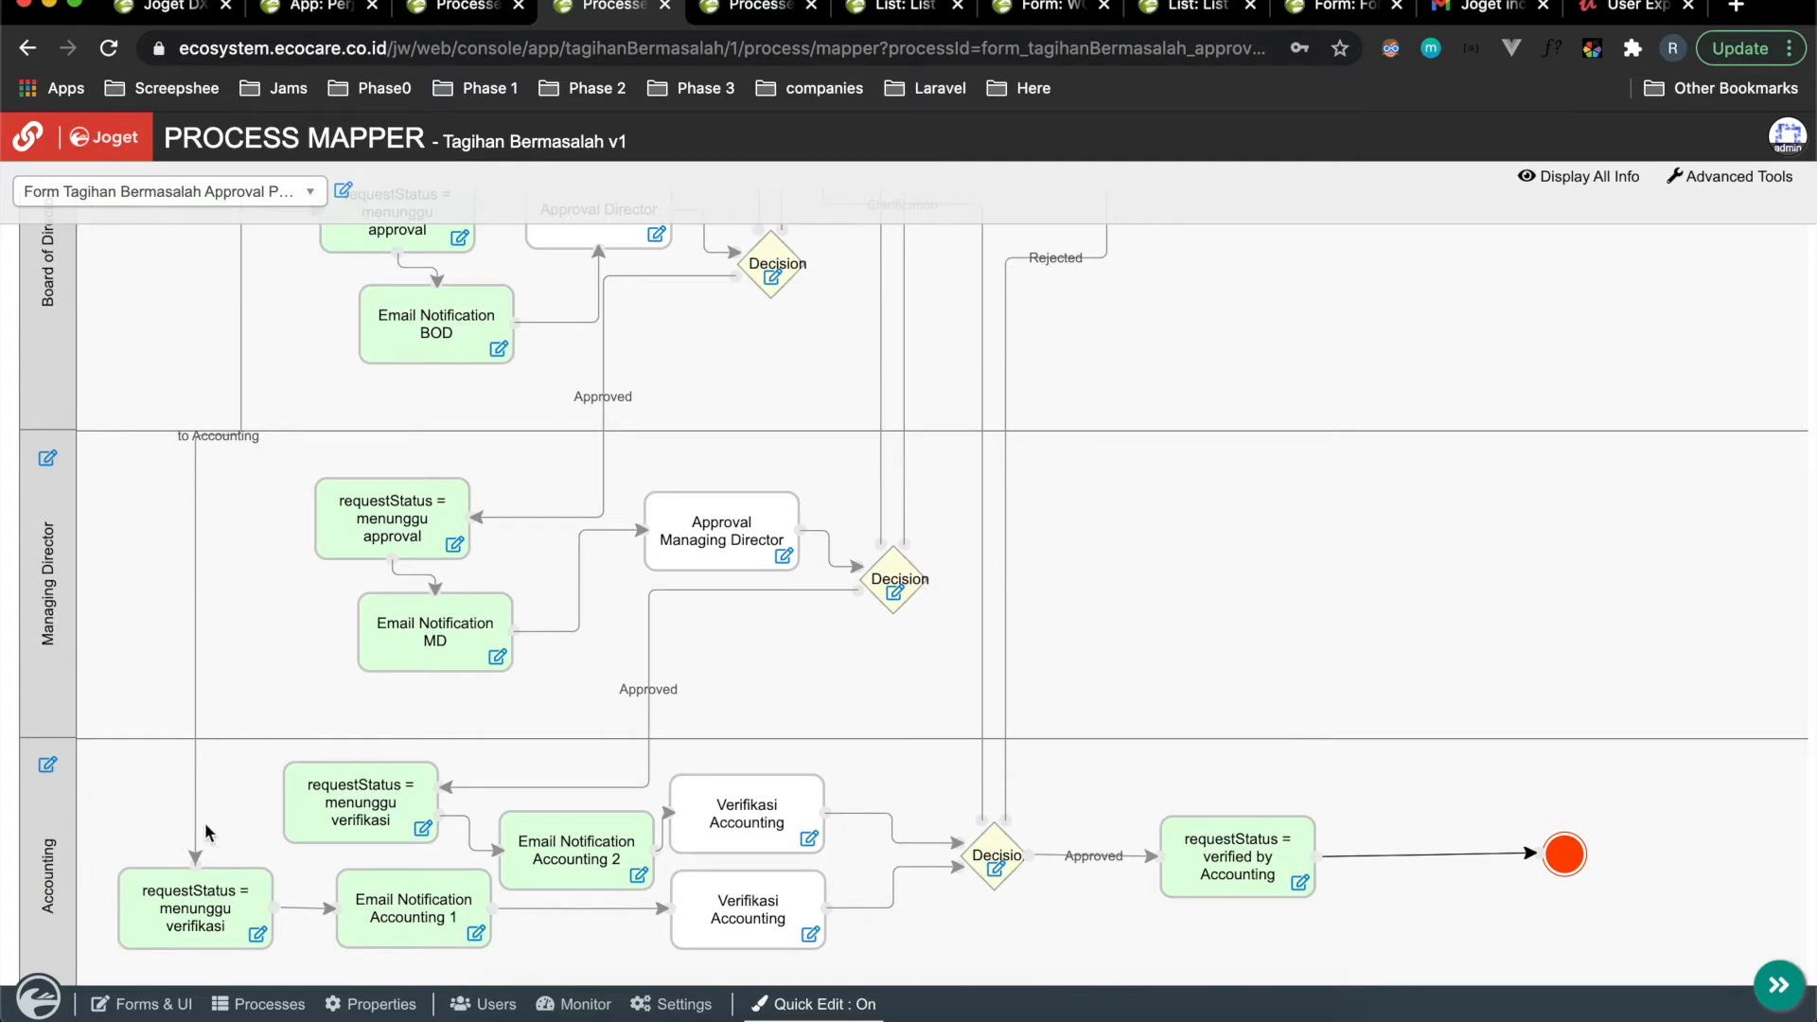
{"action": "scroll", "coordinate": [205, 825], "scroll_direction": "up", "scroll_amount": 3}
{"action": "key", "text": "ctrl+Right"}
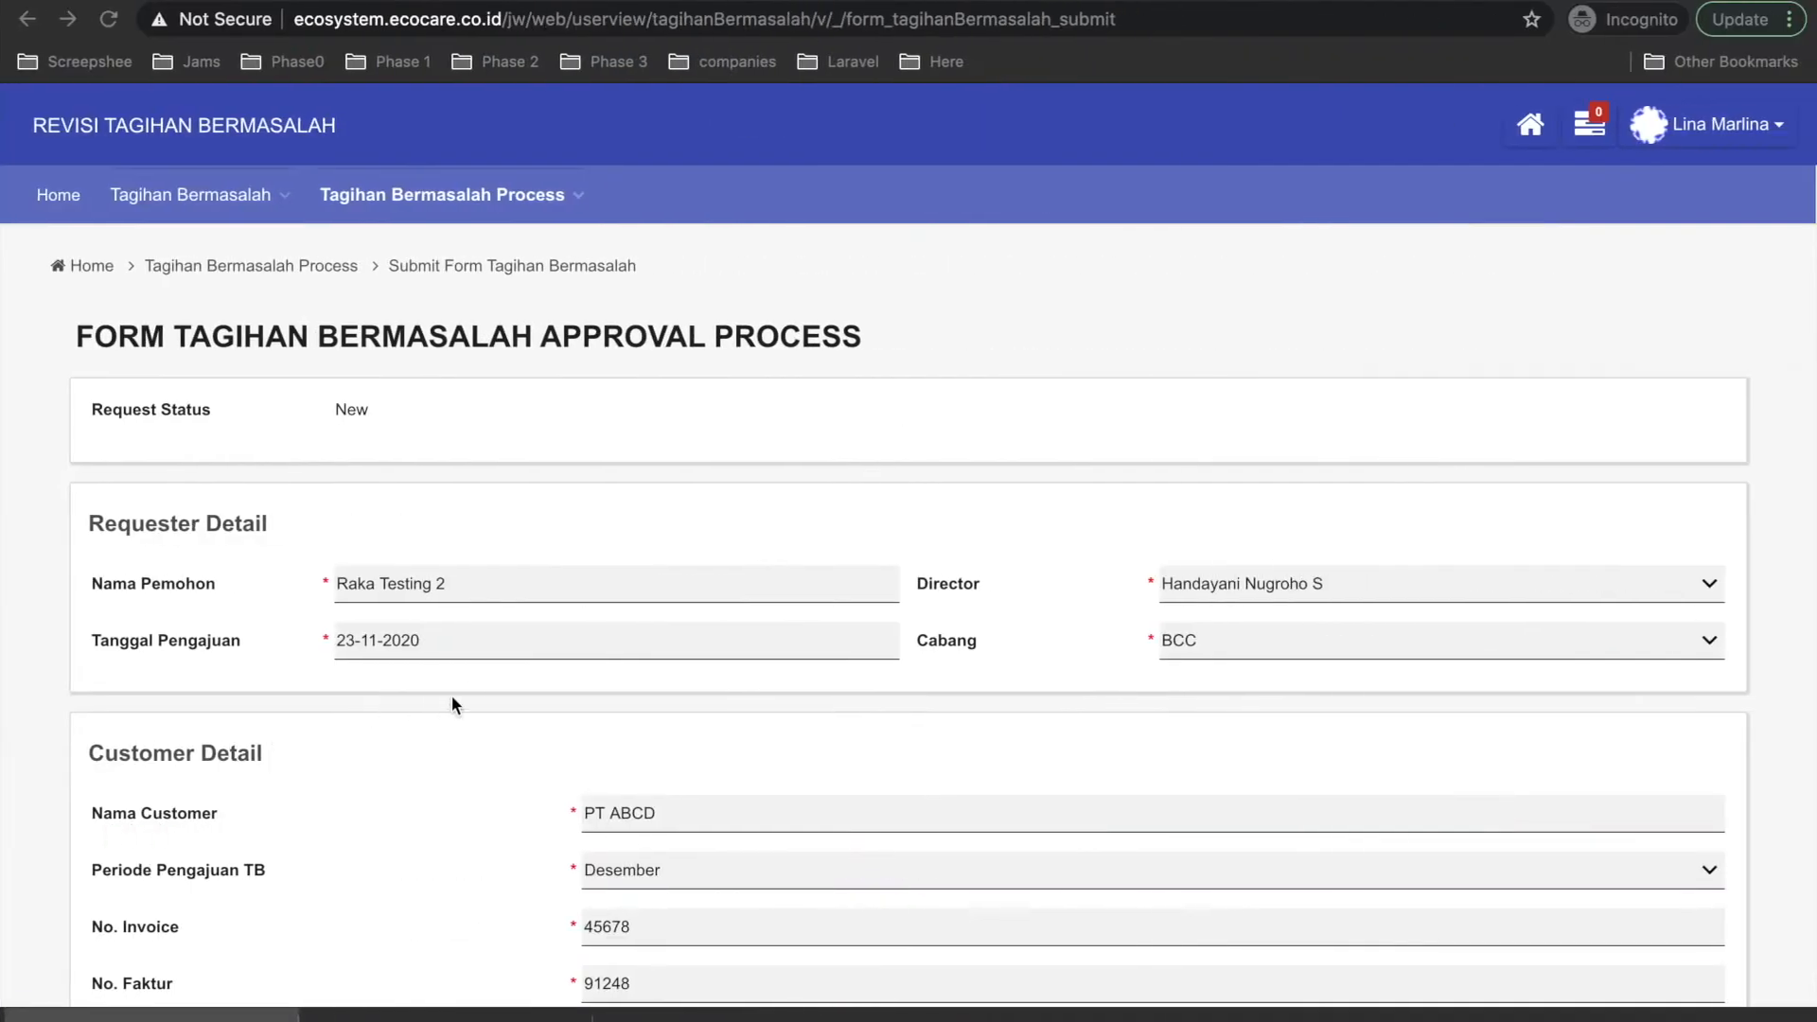
Set Lama Periode to 3 bulan and Jumlah to 1.000.000,00.
{"action": "scroll", "coordinate": [437, 615], "scroll_direction": "down", "scroll_amount": 2}
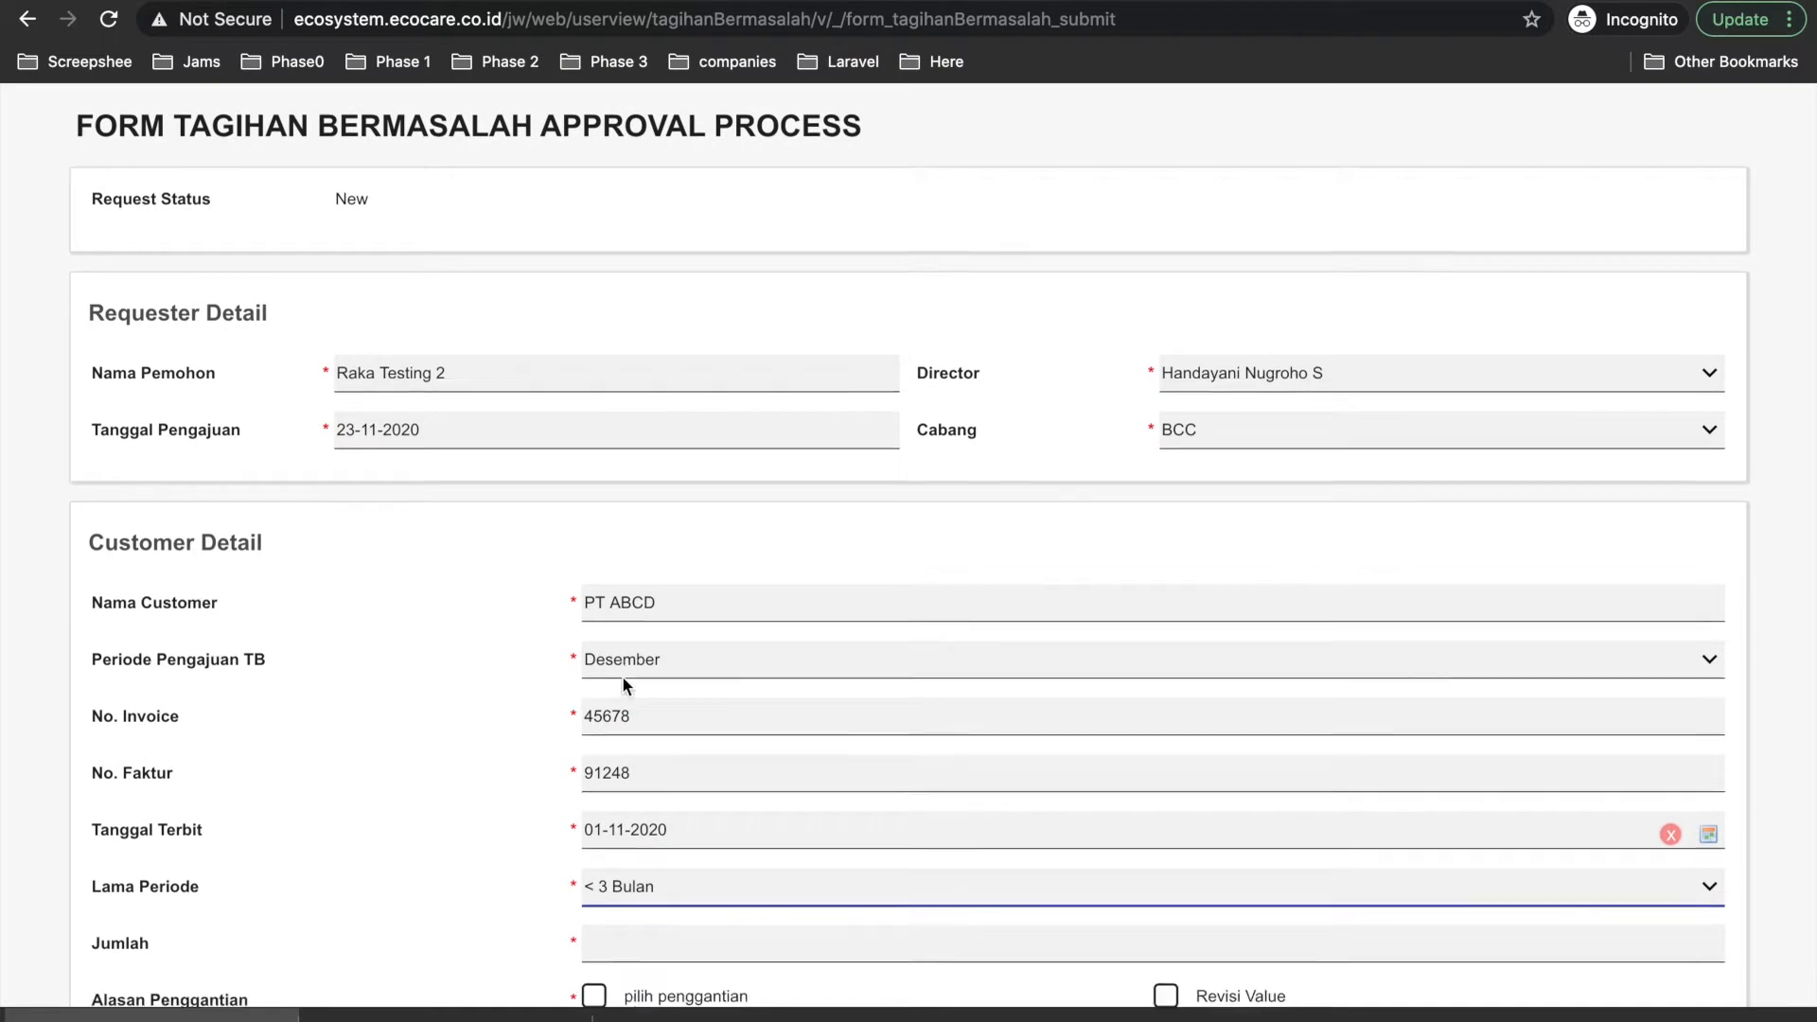
{"action": "scroll", "coordinate": [622, 675], "scroll_direction": "down", "scroll_amount": 4}
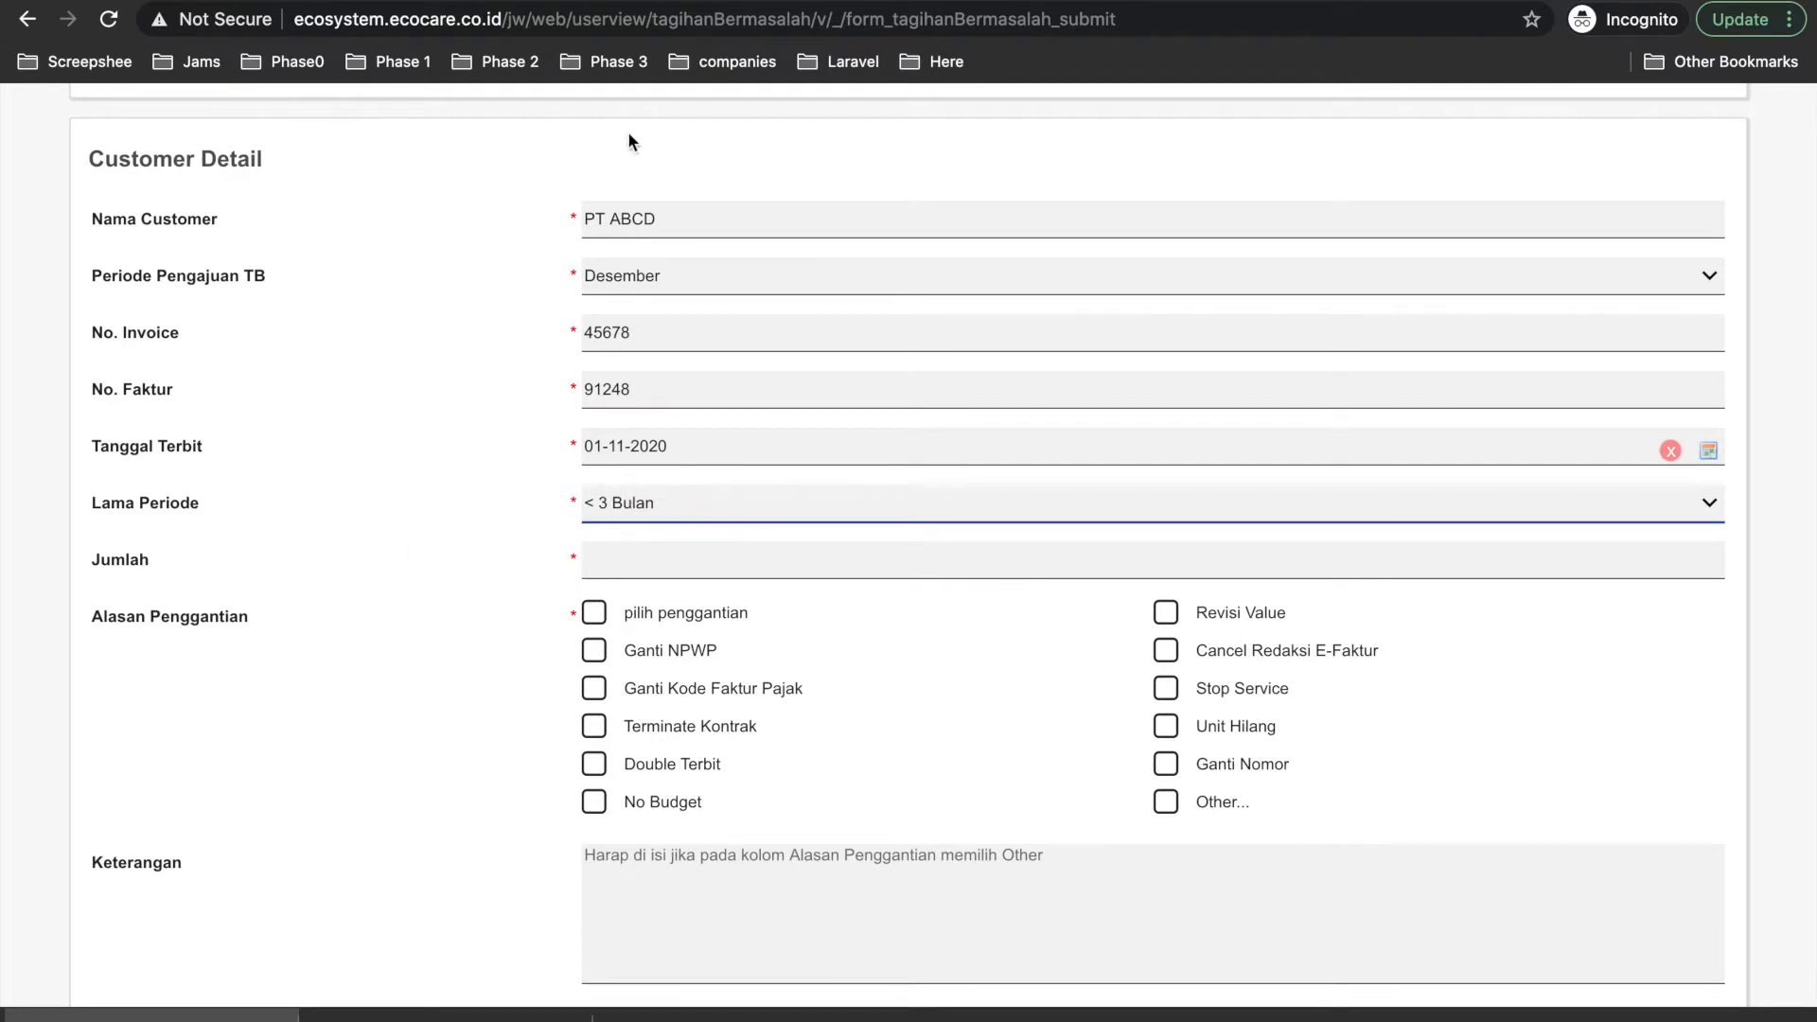
{"action": "scroll", "coordinate": [662, 298], "scroll_direction": "up", "scroll_amount": 1}
{"action": "left_click", "coordinate": [616, 566]}
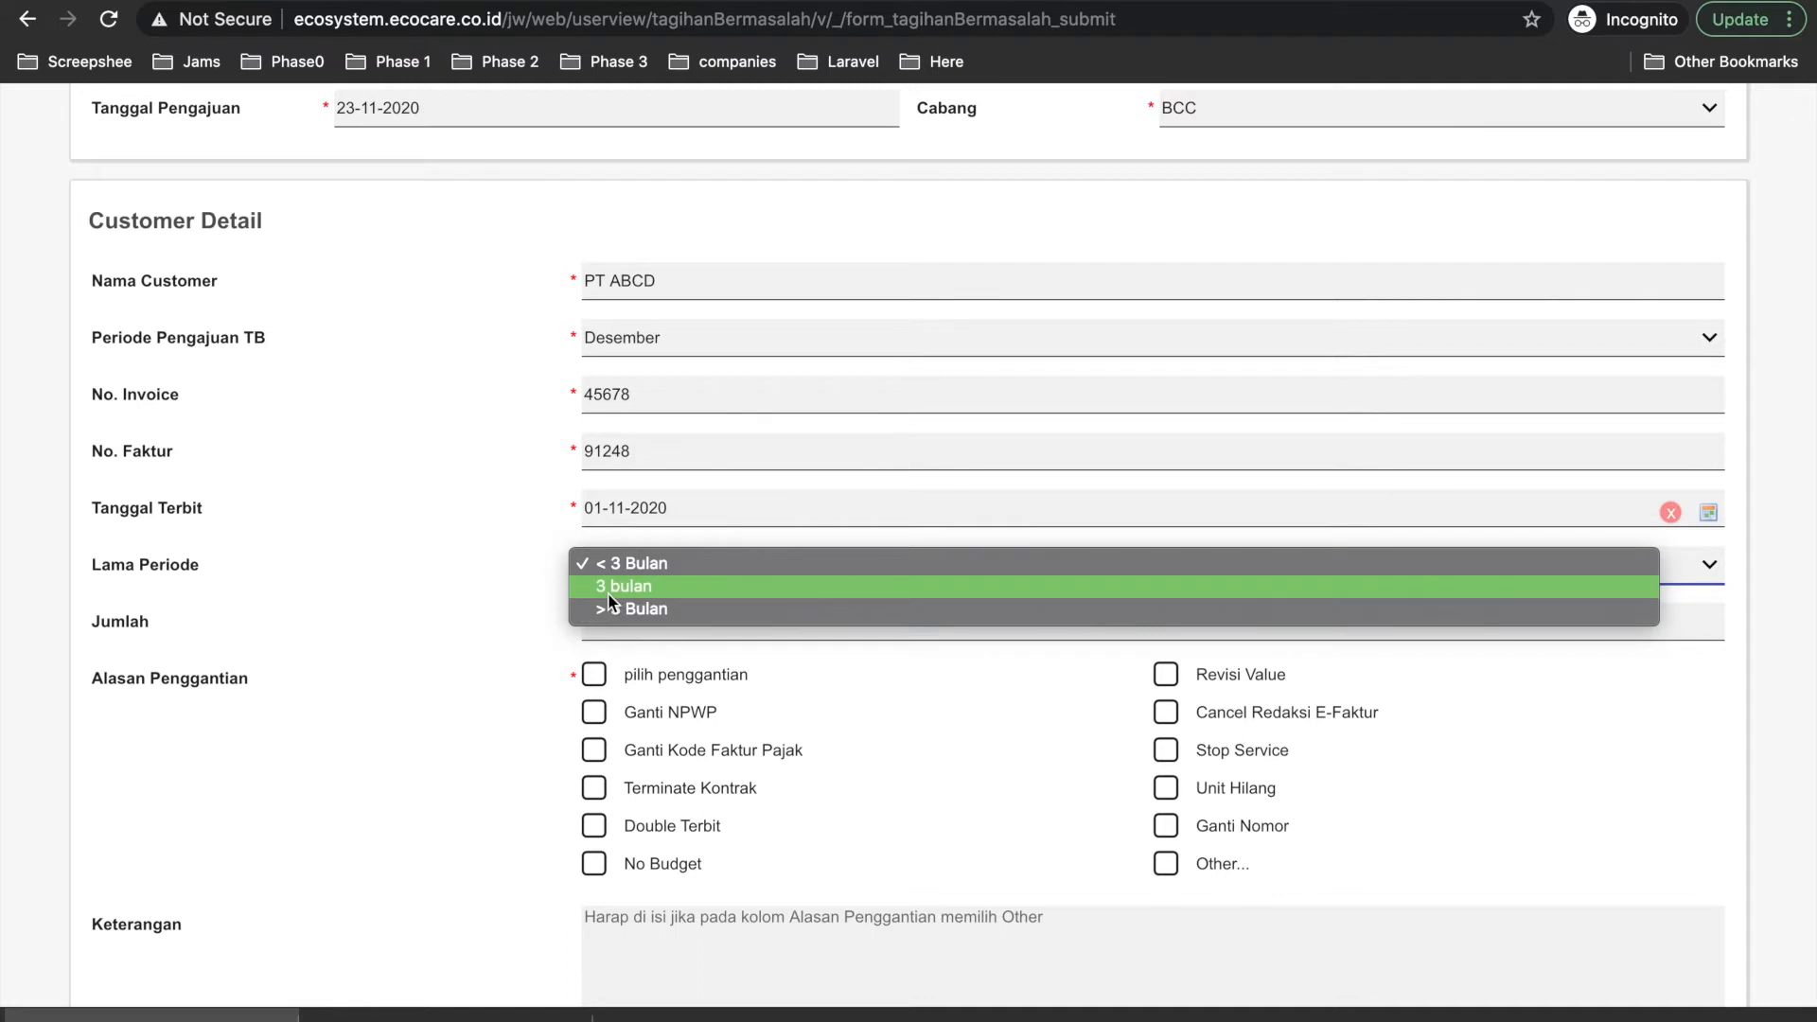
{"action": "left_click", "coordinate": [611, 593]}
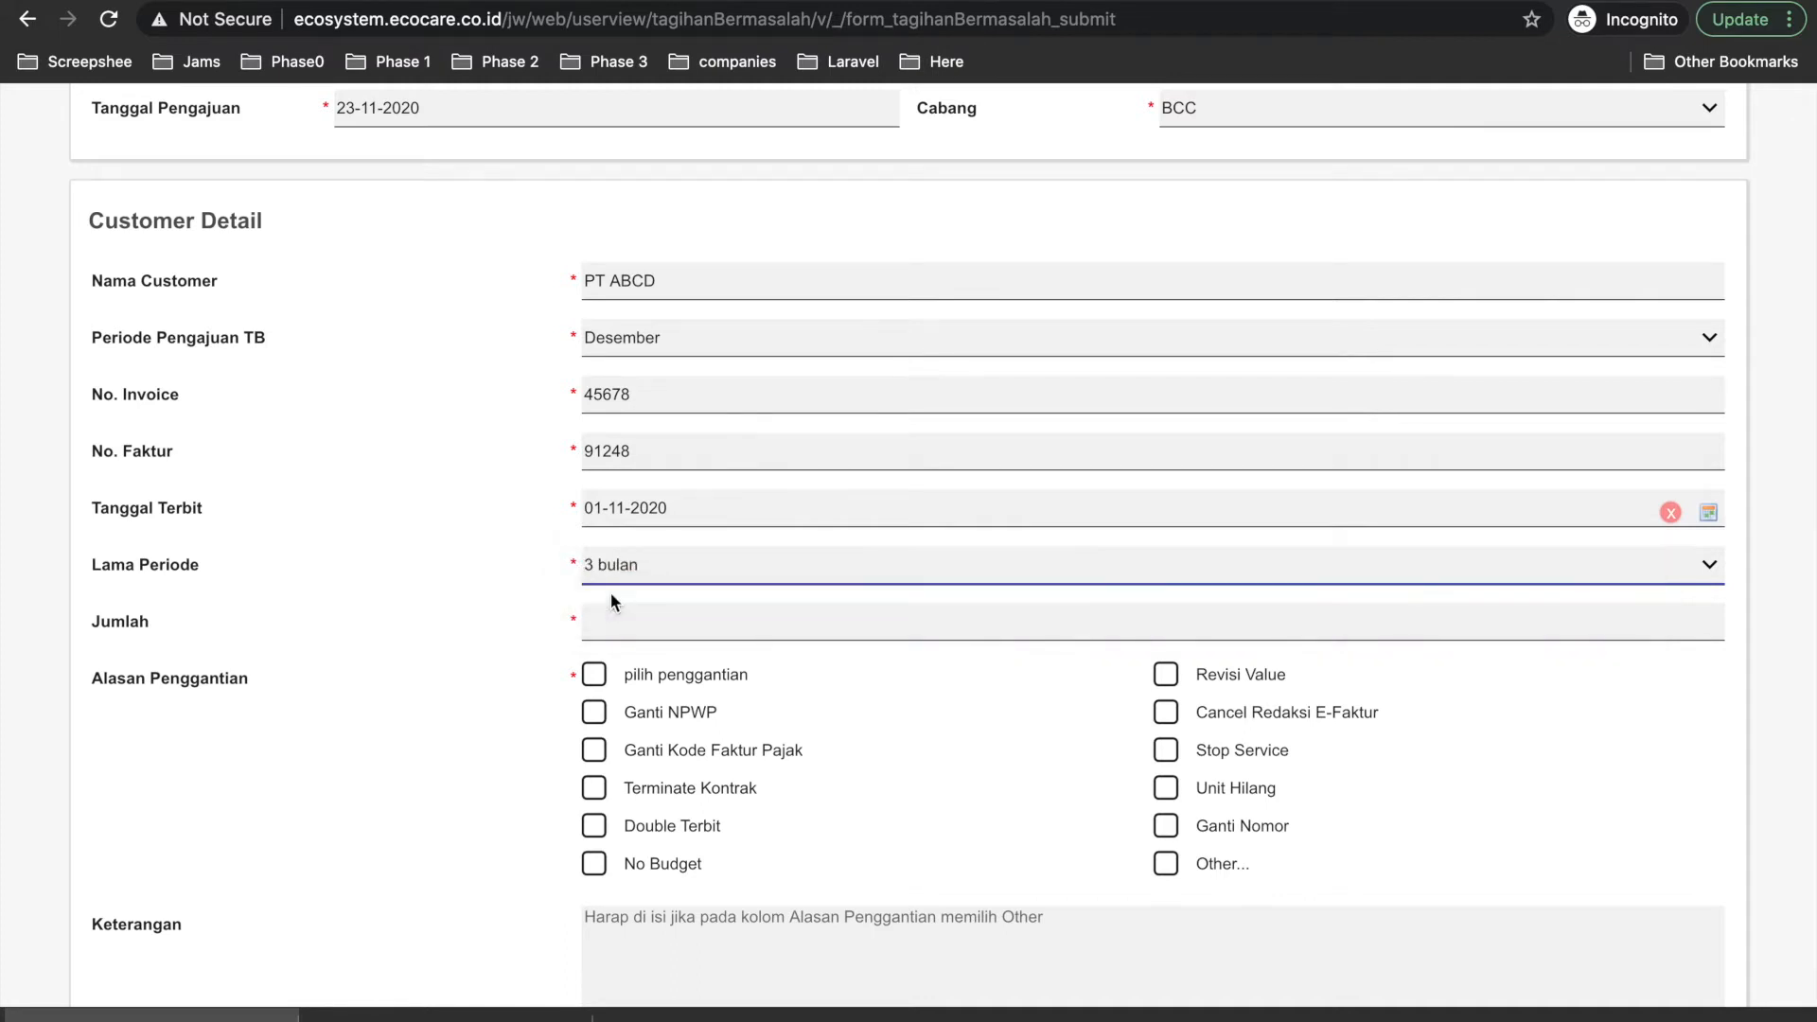
{"action": "left_click", "coordinate": [597, 516]}
{"action": "left_click", "coordinate": [502, 554]}
{"action": "left_click", "coordinate": [638, 624]}
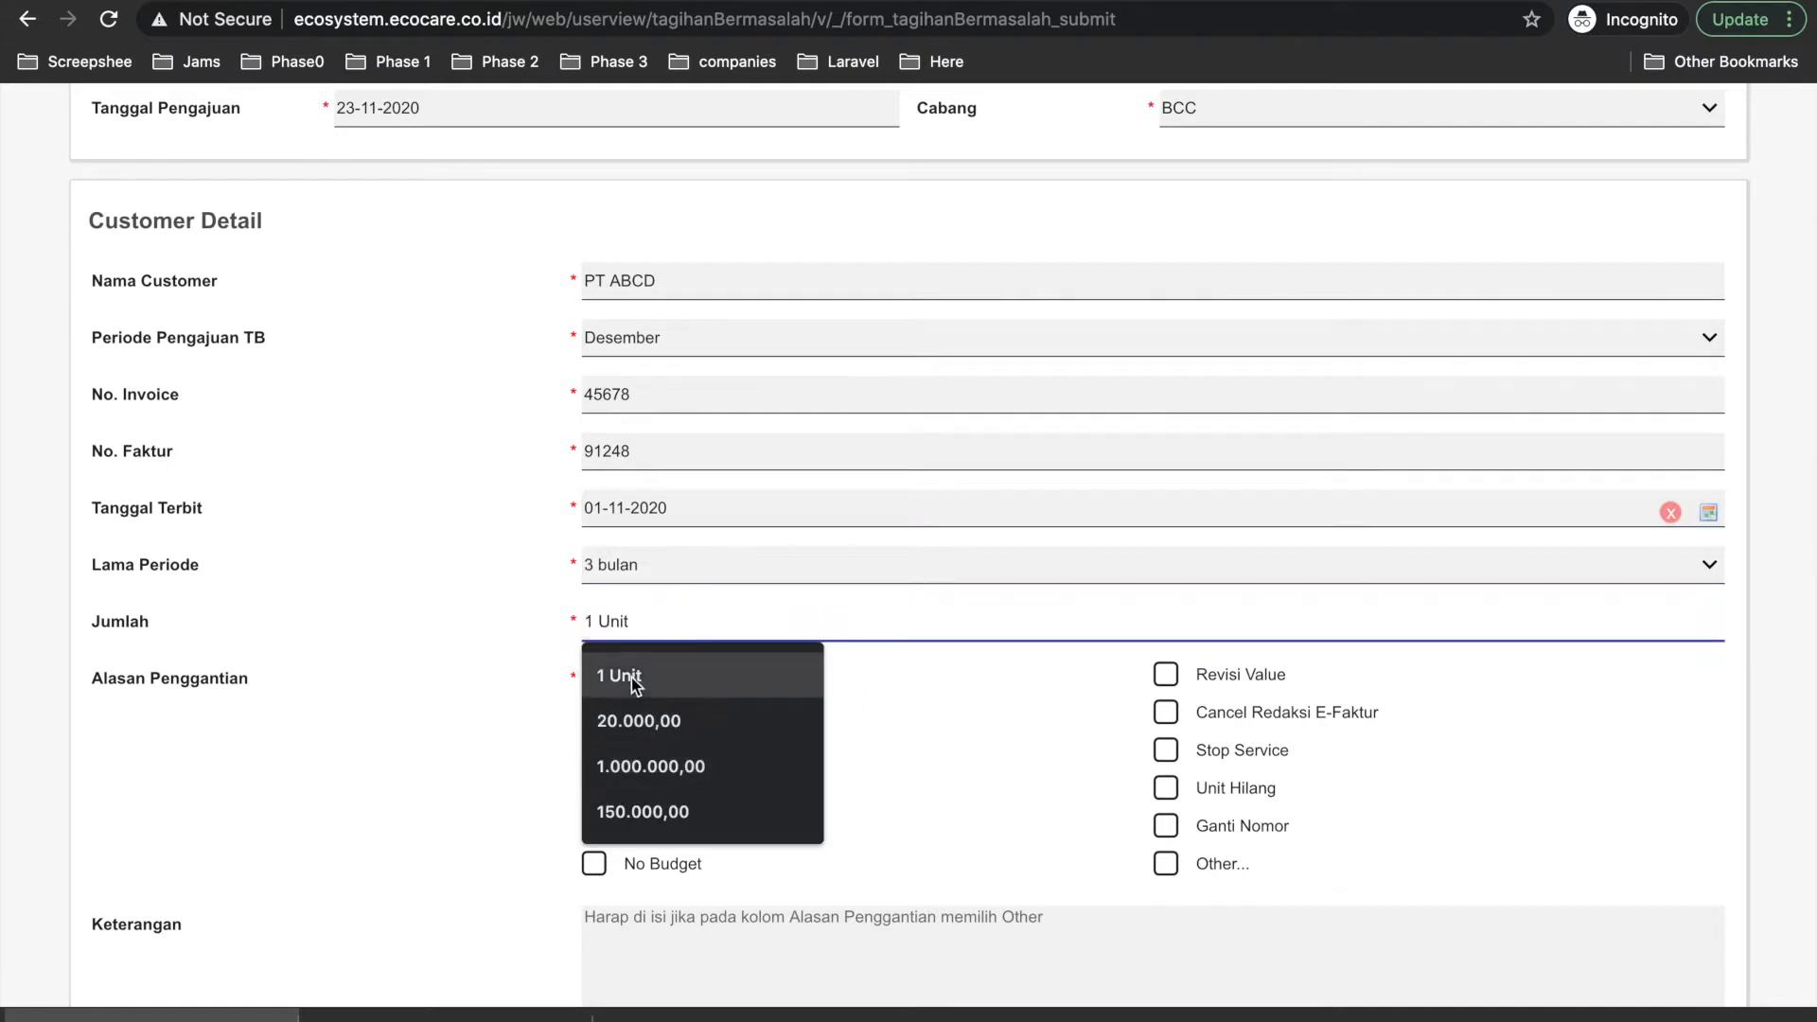
{"action": "left_click", "coordinate": [649, 765]}
Tick Revisi Value and Ganti Kode Faktur Pajak as replacement reasons.
{"action": "scroll", "coordinate": [390, 717], "scroll_direction": "down", "scroll_amount": 2}
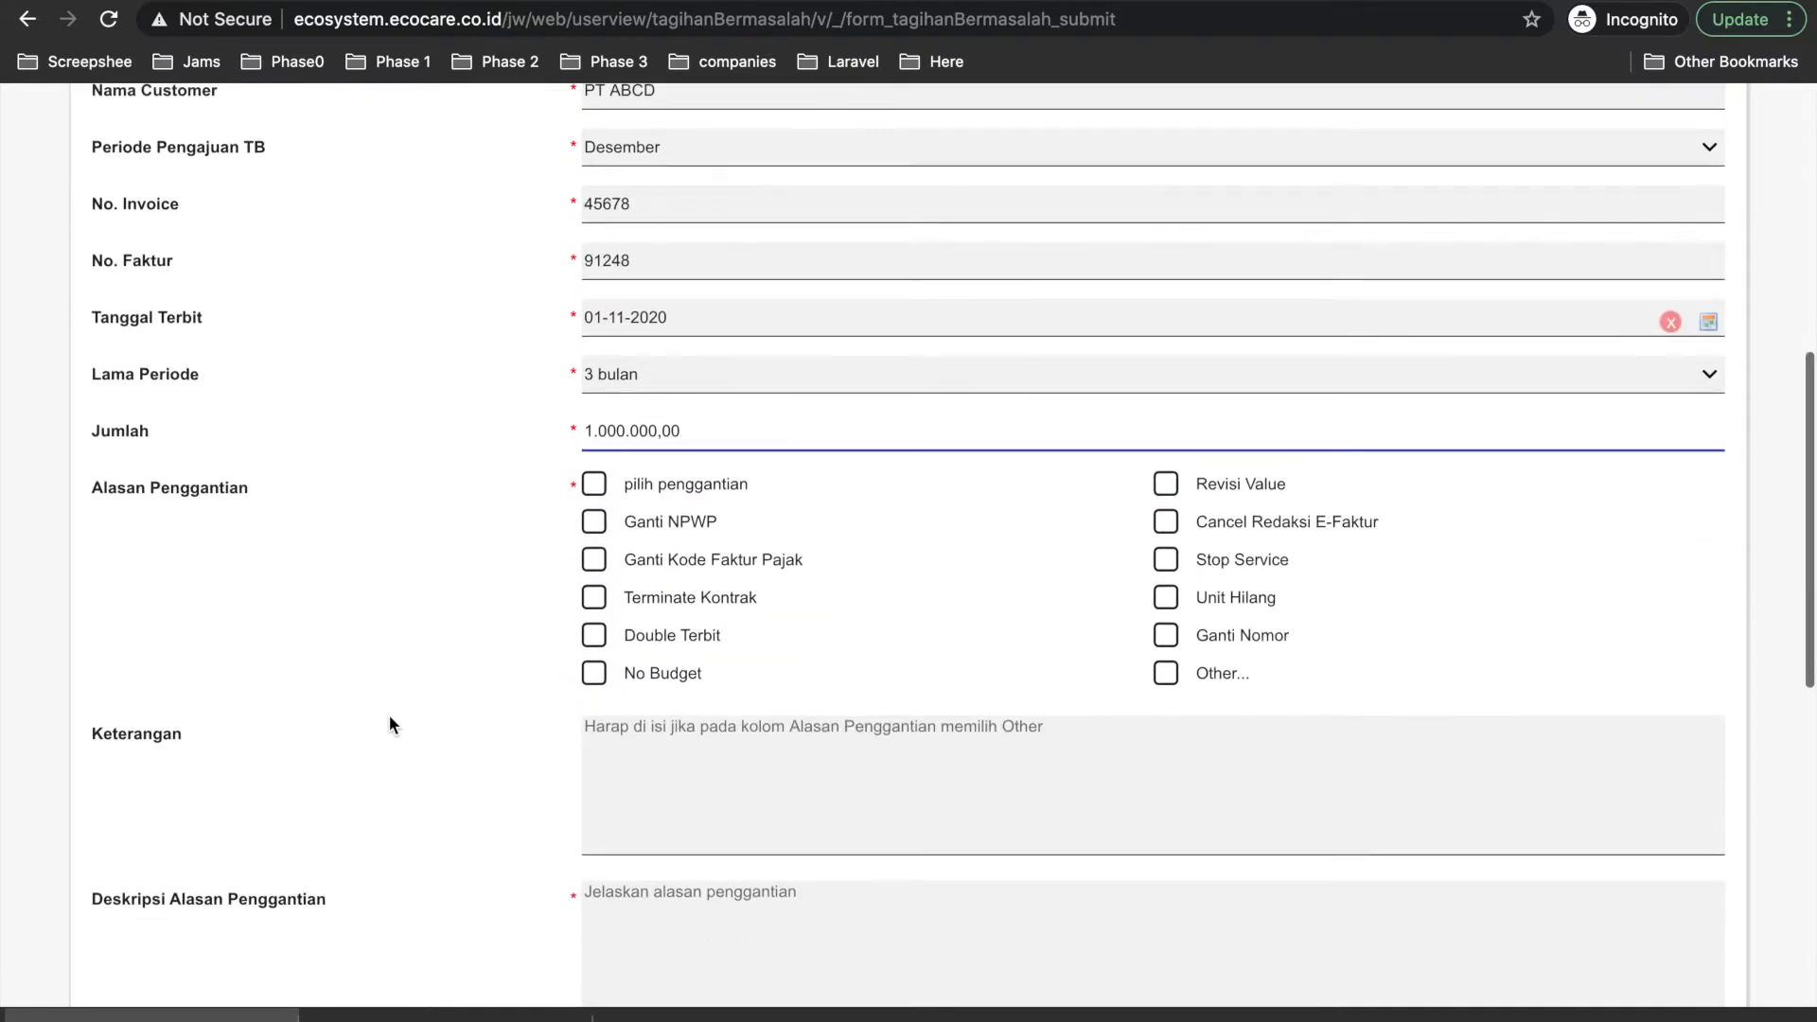
{"action": "scroll", "coordinate": [712, 609], "scroll_direction": "down", "scroll_amount": 1}
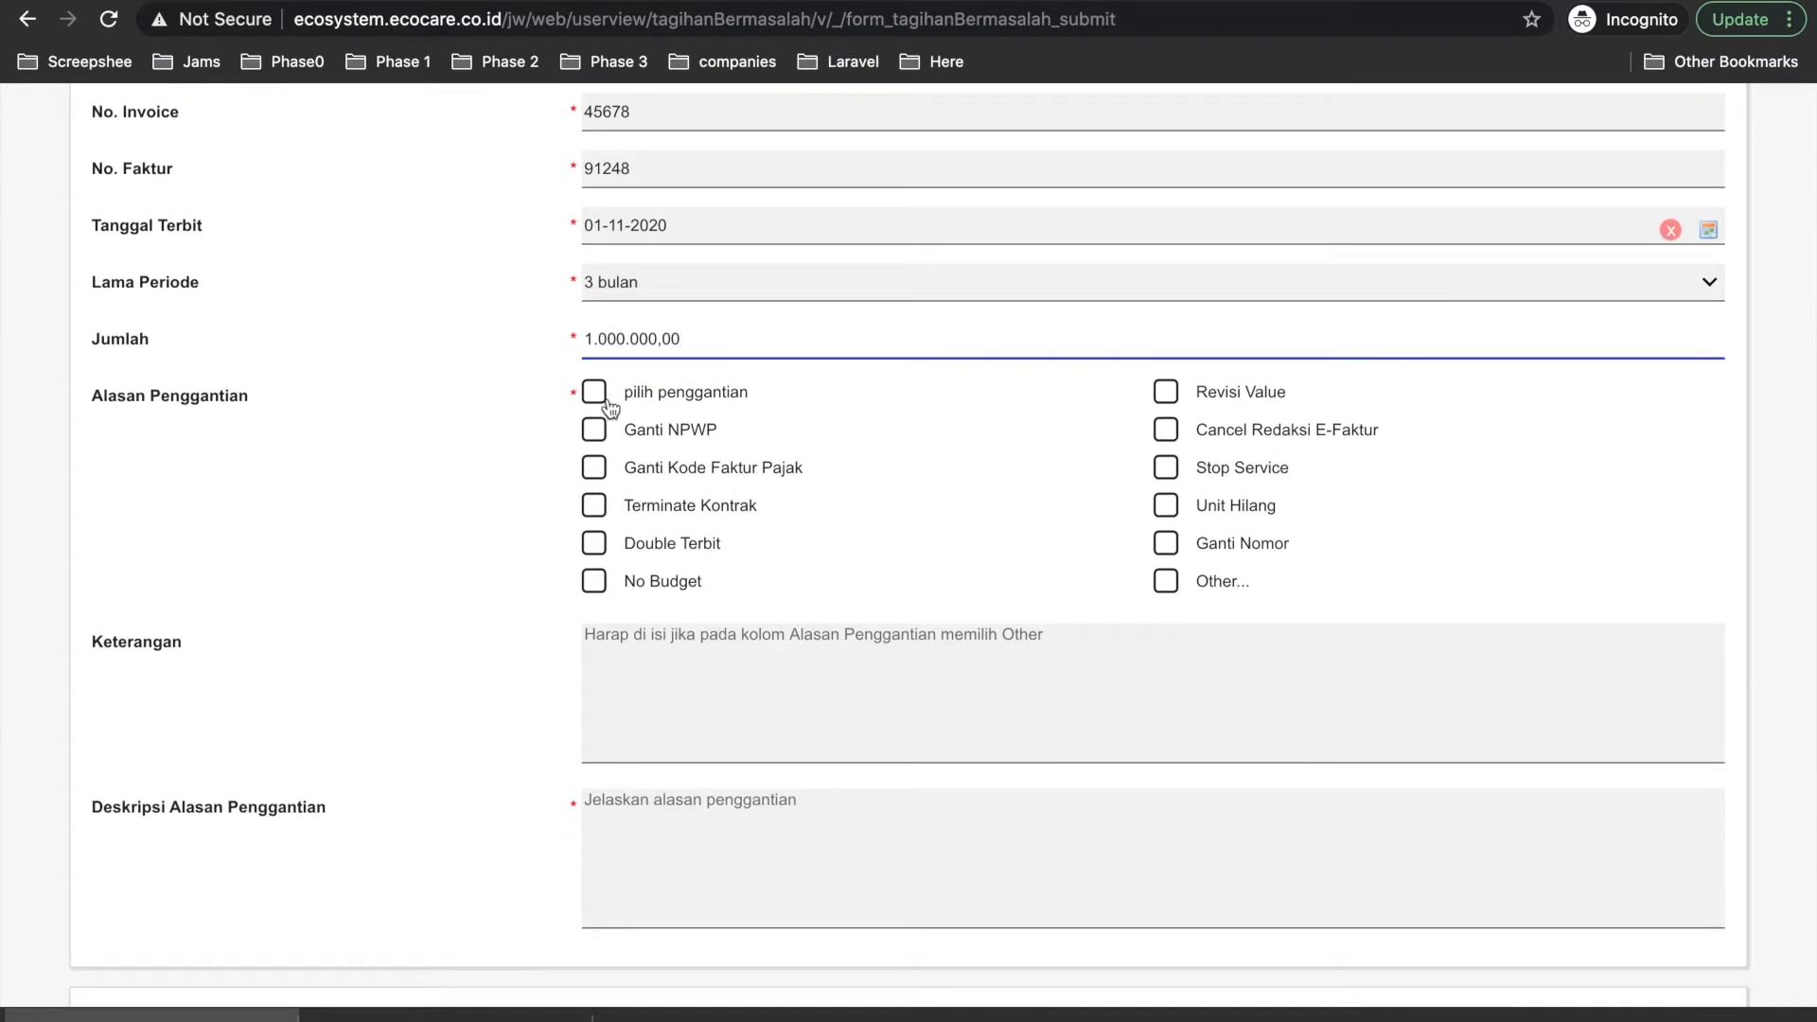
{"action": "left_click", "coordinate": [1166, 392]}
{"action": "left_click", "coordinate": [594, 467]}
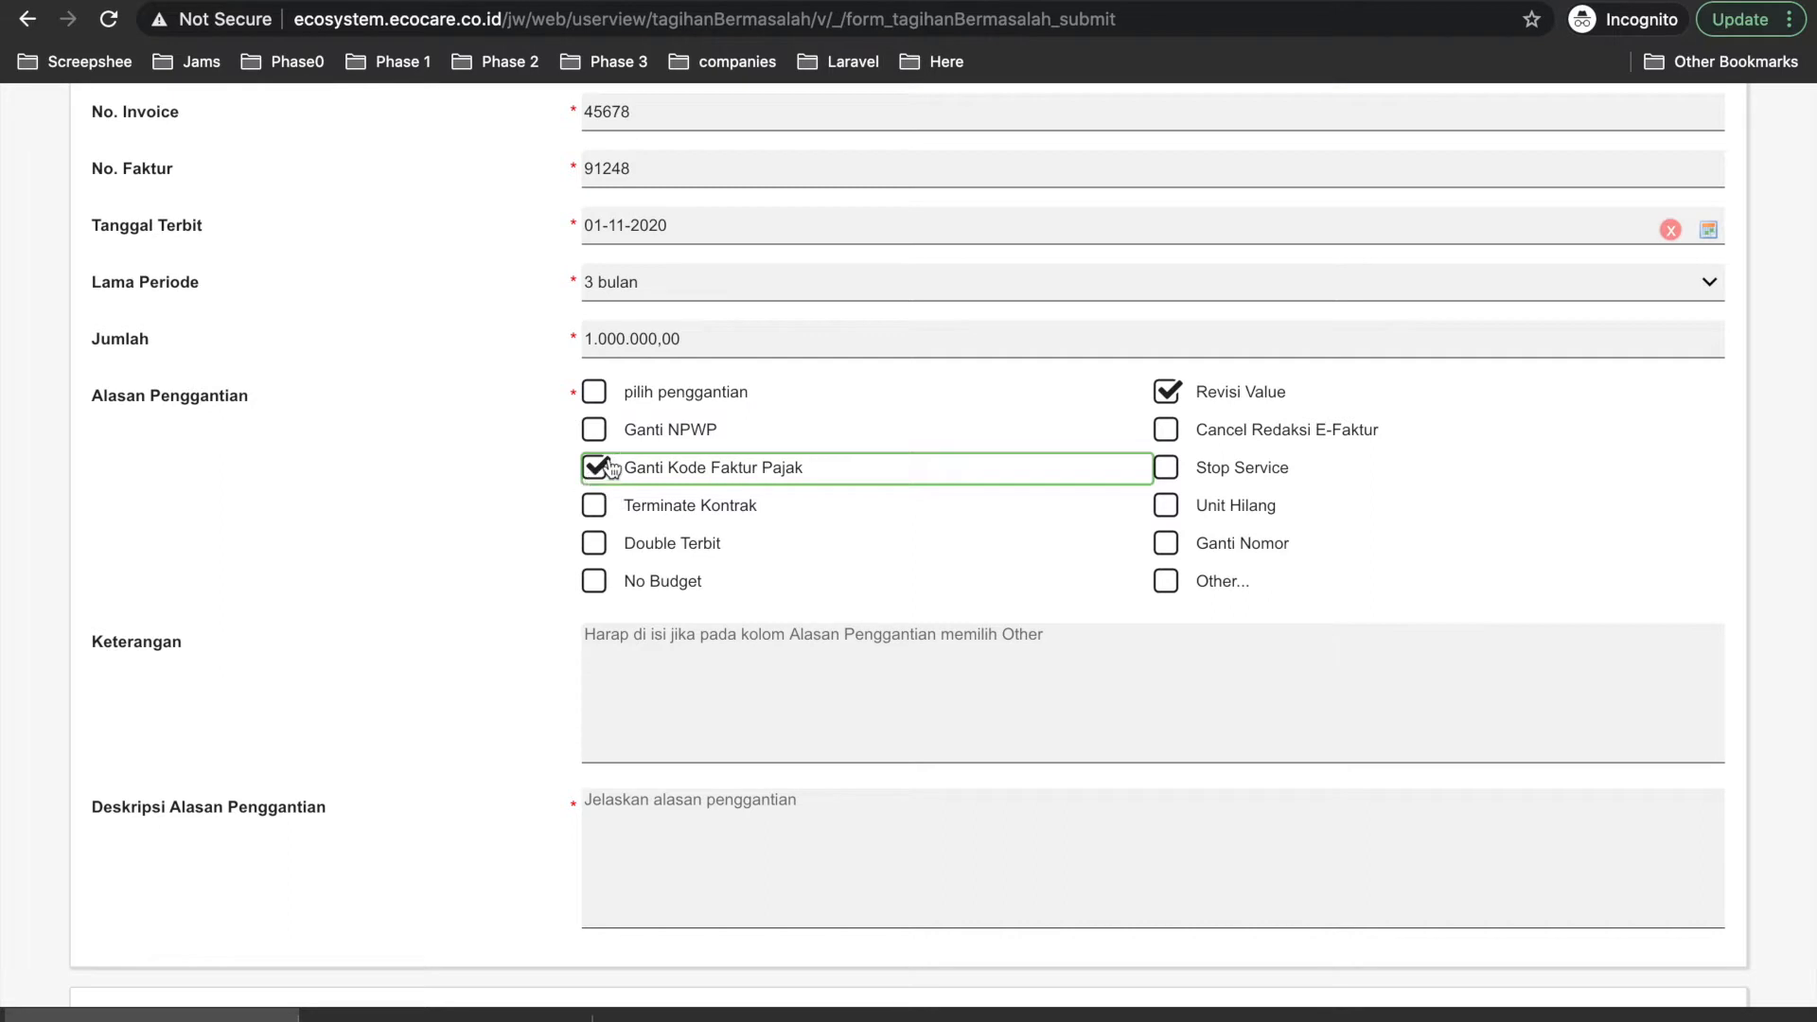
{"action": "scroll", "coordinate": [431, 539], "scroll_direction": "down", "scroll_amount": 1}
Type 'Revisi Value PT ABCD karena...' into the Keterangan field.
{"action": "left_click", "coordinate": [777, 528]}
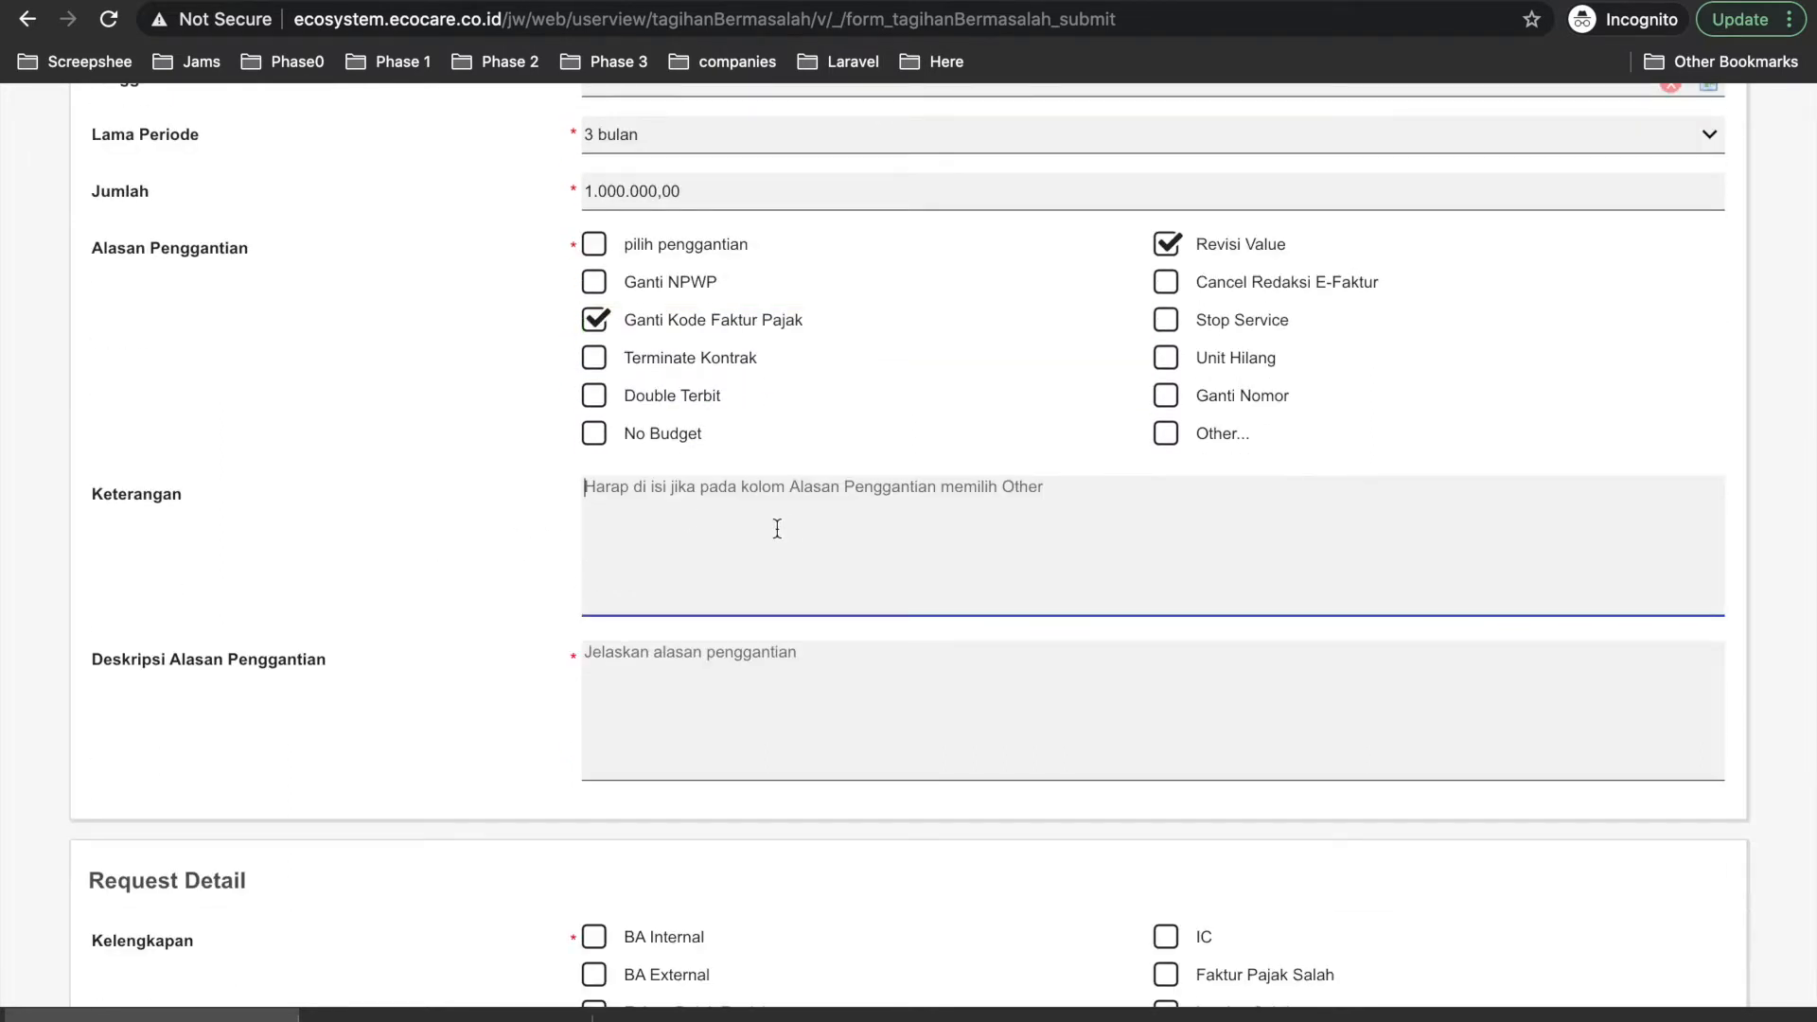
{"action": "type", "text": "Revisi Value"}
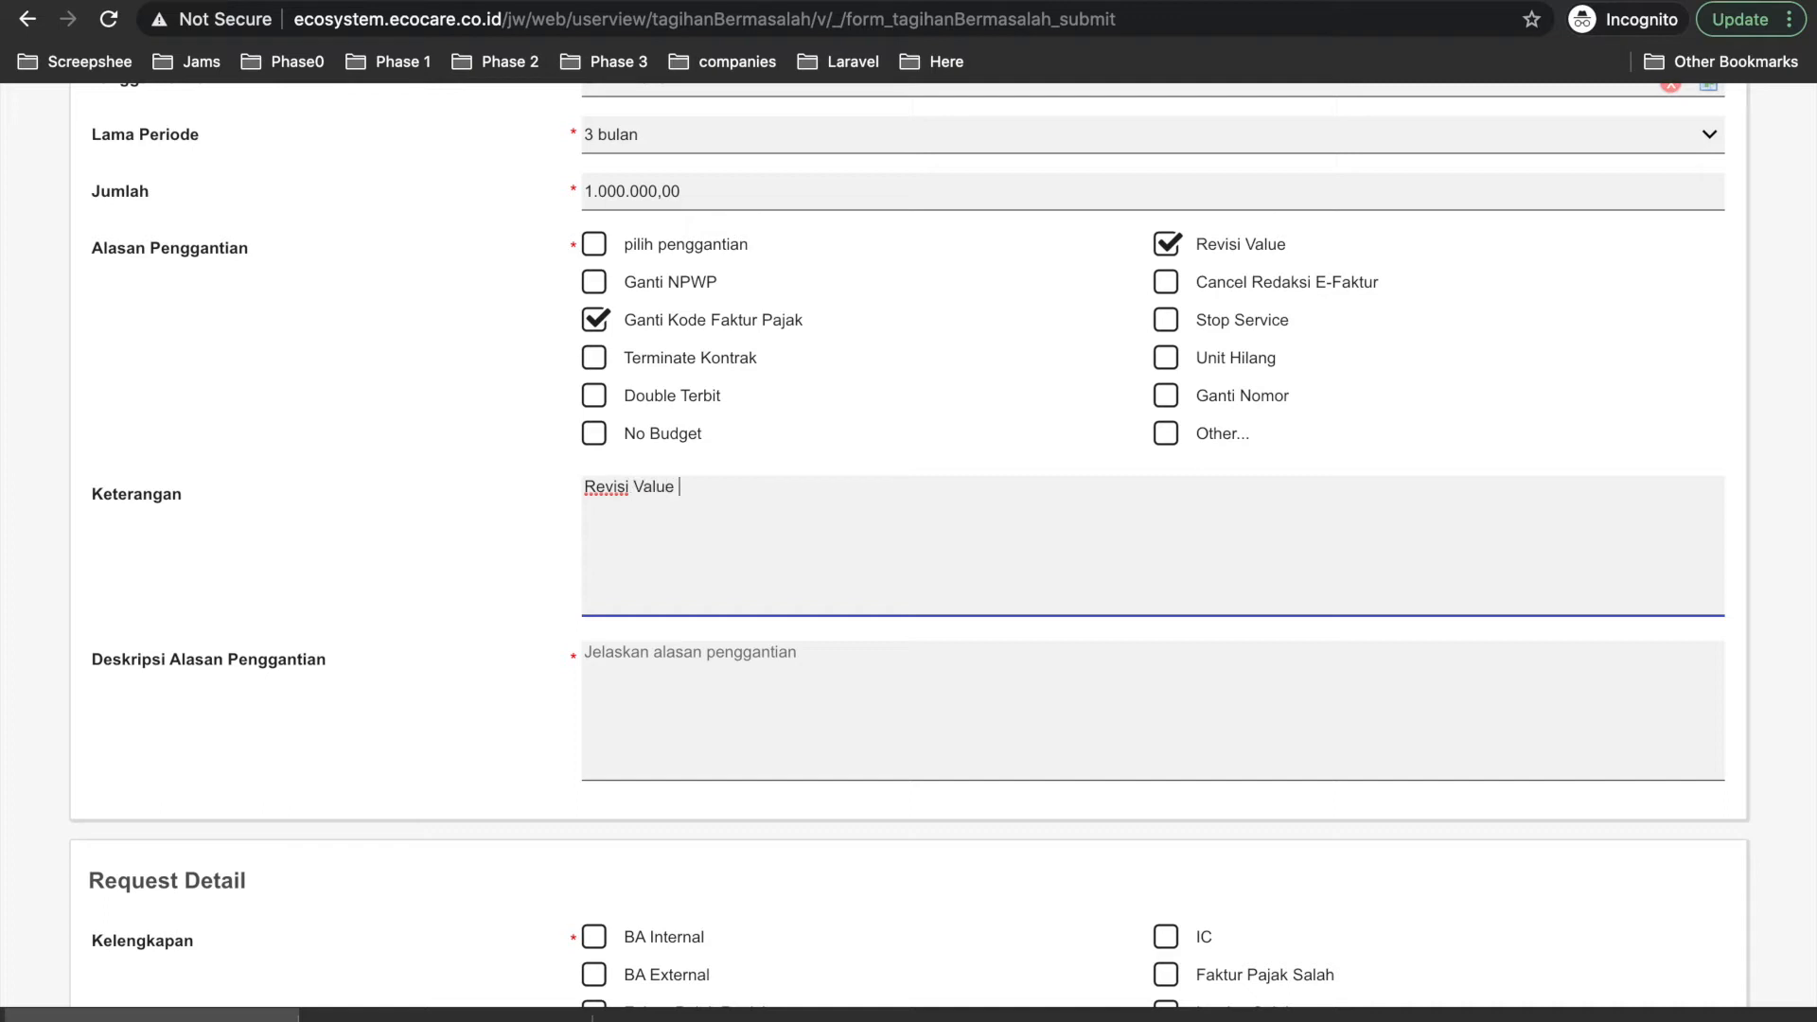
{"action": "type", "text": "CD karena..."}
{"action": "left_click", "coordinate": [725, 700]}
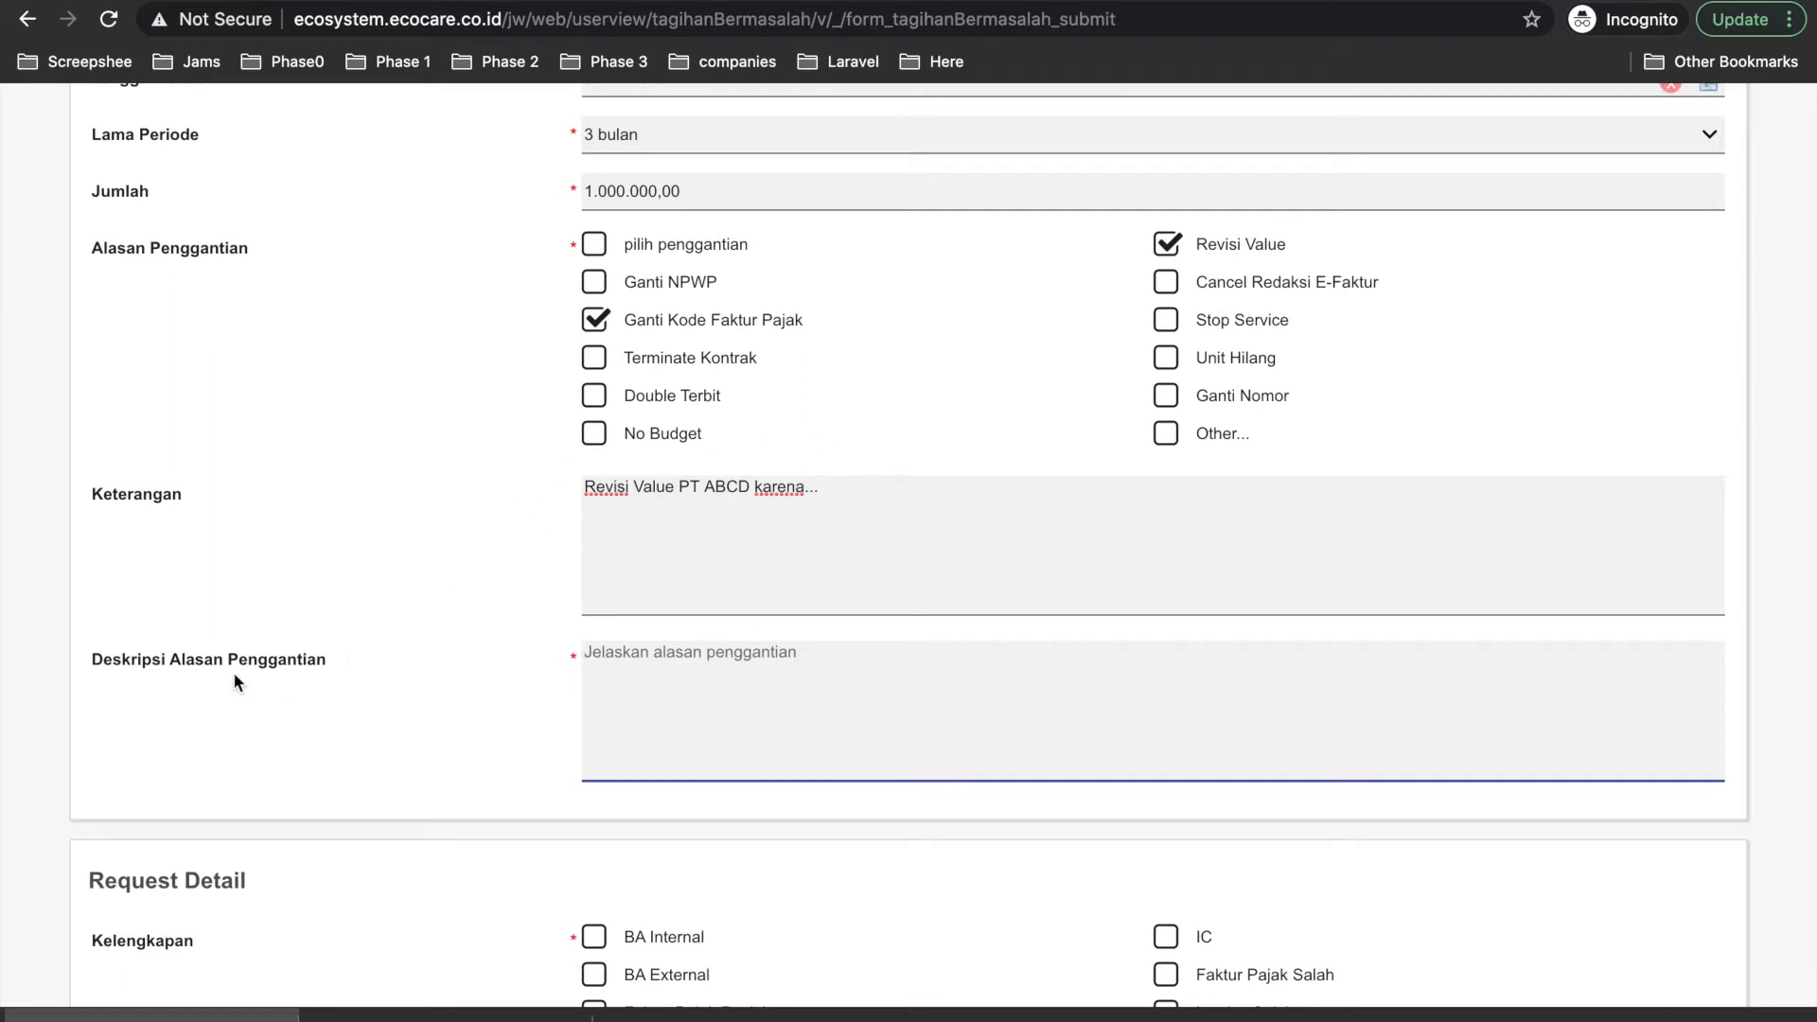
Move that text into Deskripsi Alasan Penggantian, empty Keterangan, and tick Other....
{"action": "left_click_drag", "start_coordinate": [830, 490], "coordinate": [547, 478]}
{"action": "key", "text": "ctrl+c"}
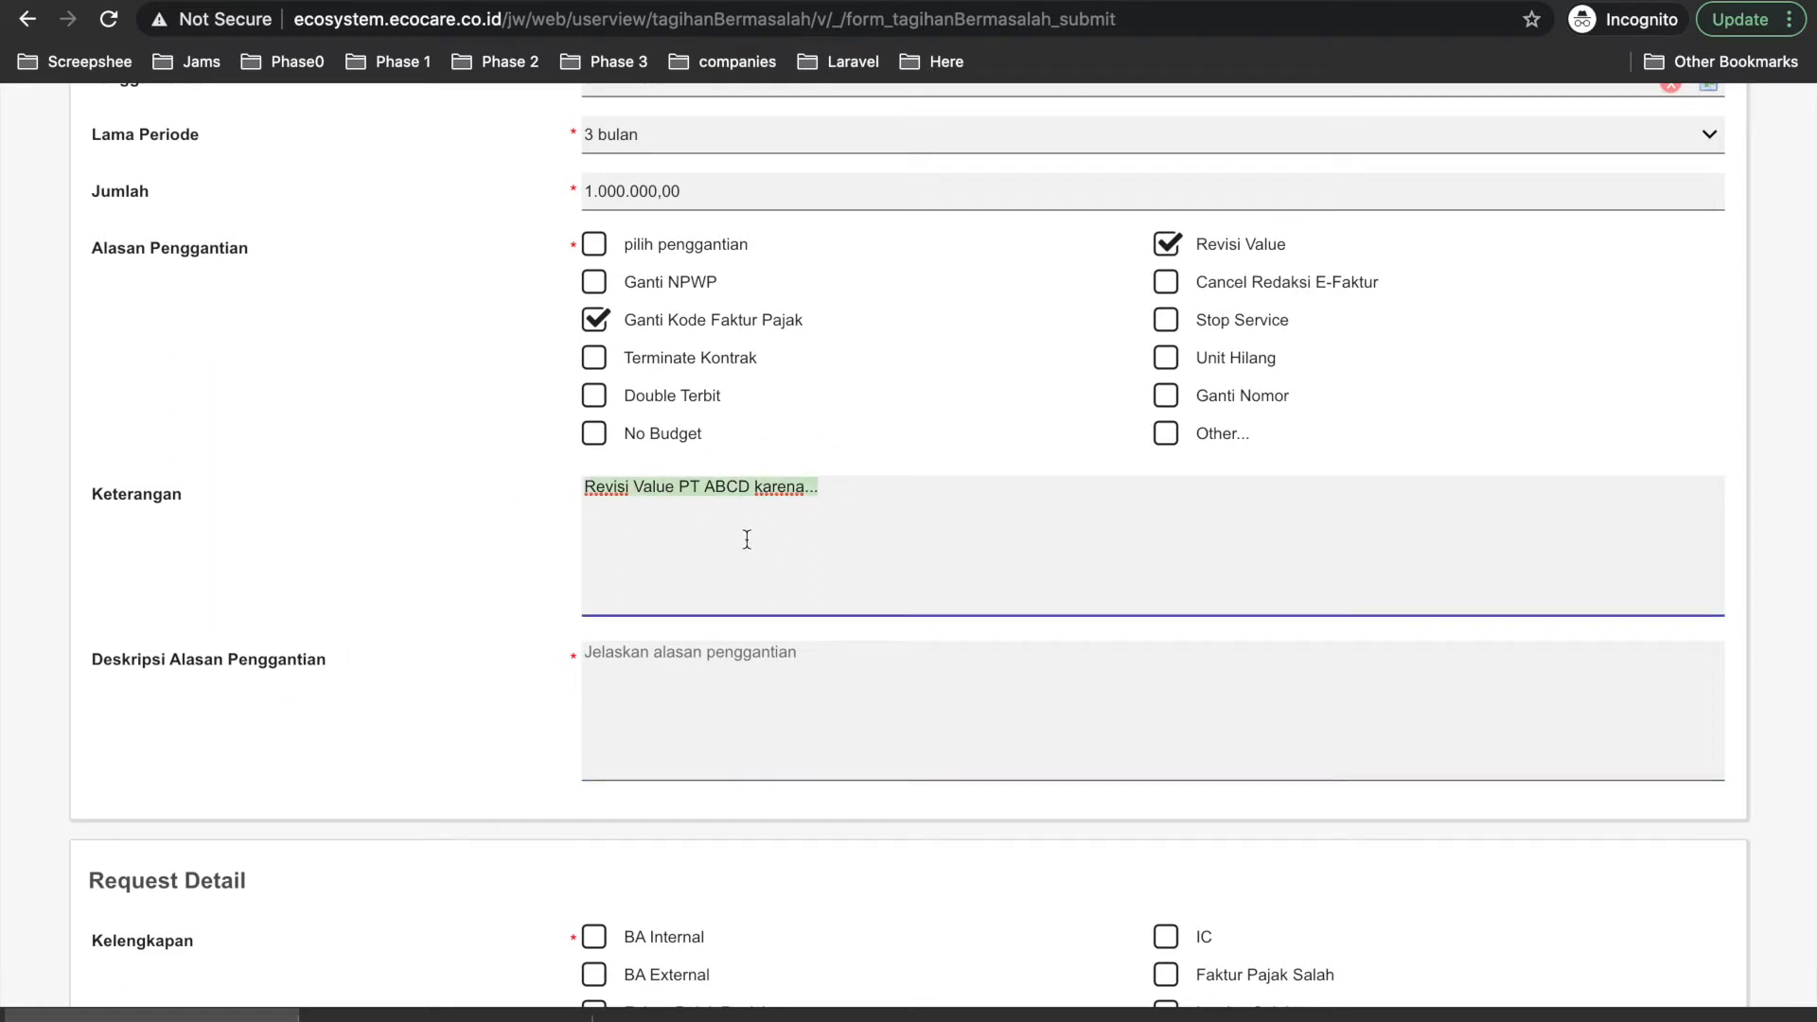
{"action": "left_click", "coordinate": [697, 686]}
{"action": "key", "text": "ctrl+v"}
{"action": "left_click_drag", "start_coordinate": [876, 507], "coordinate": [554, 483]}
{"action": "key", "text": "BackSpace"}
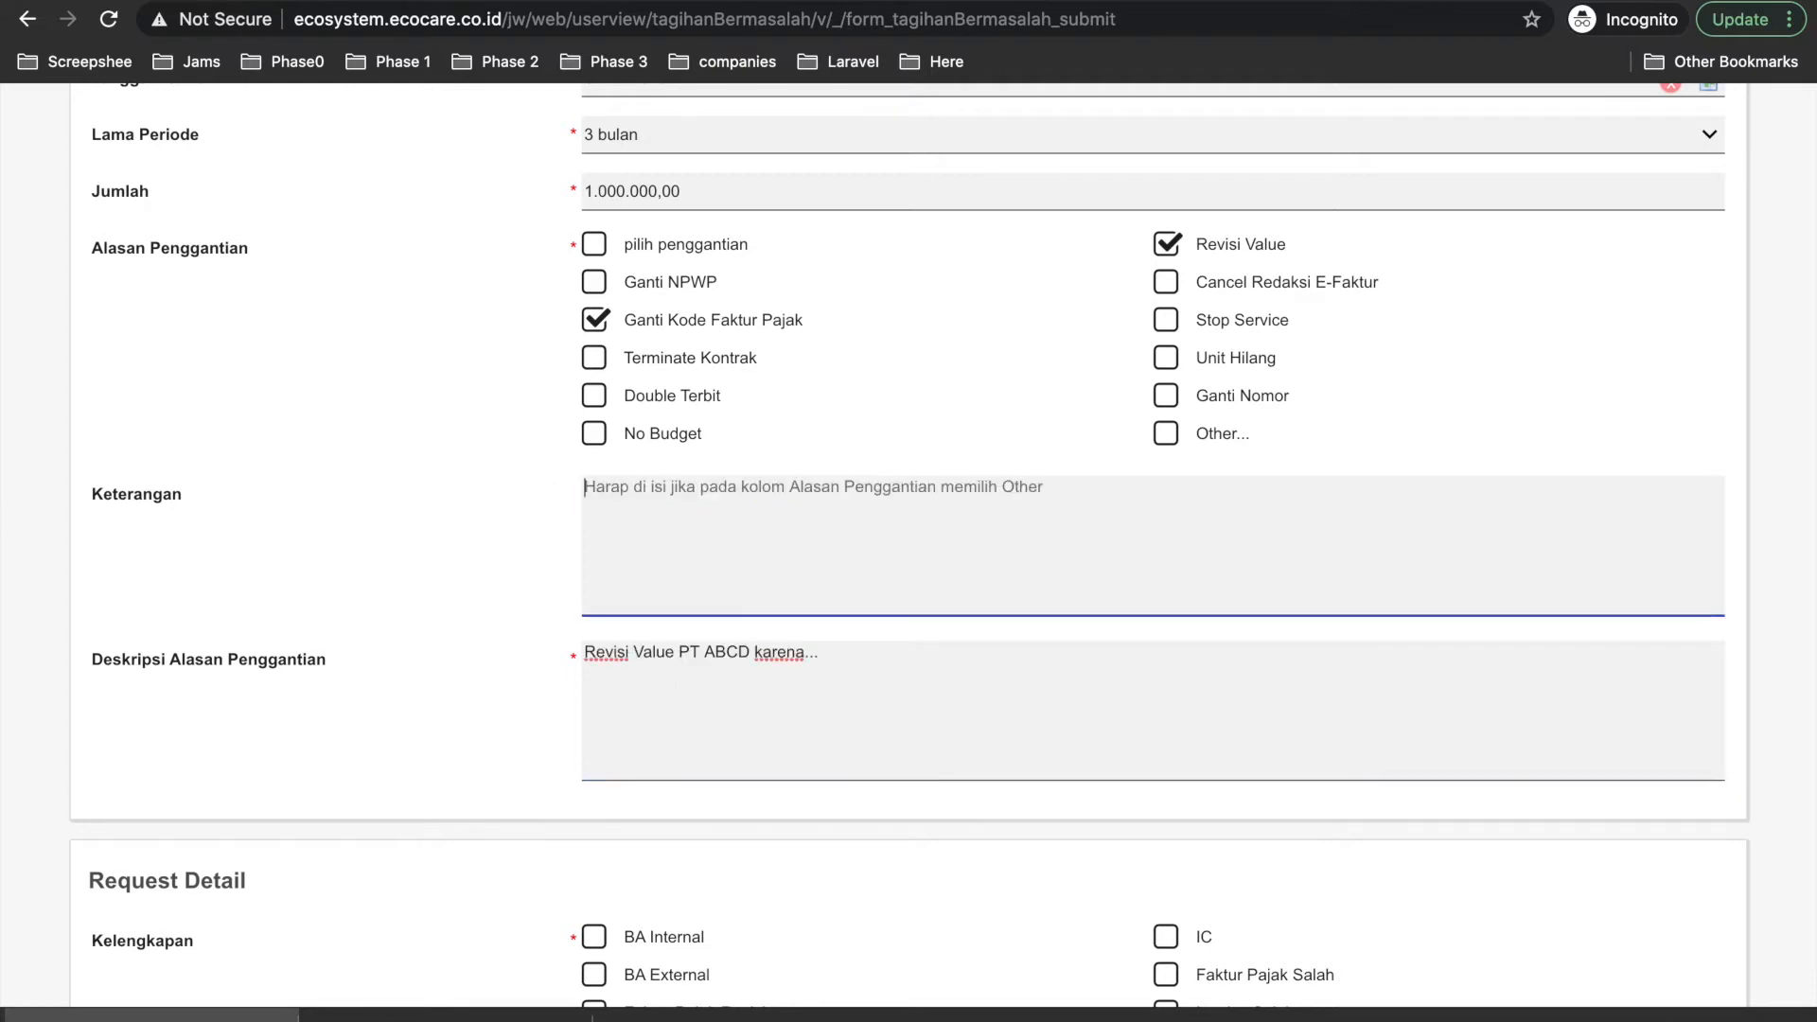
{"action": "left_click", "coordinate": [1167, 437]}
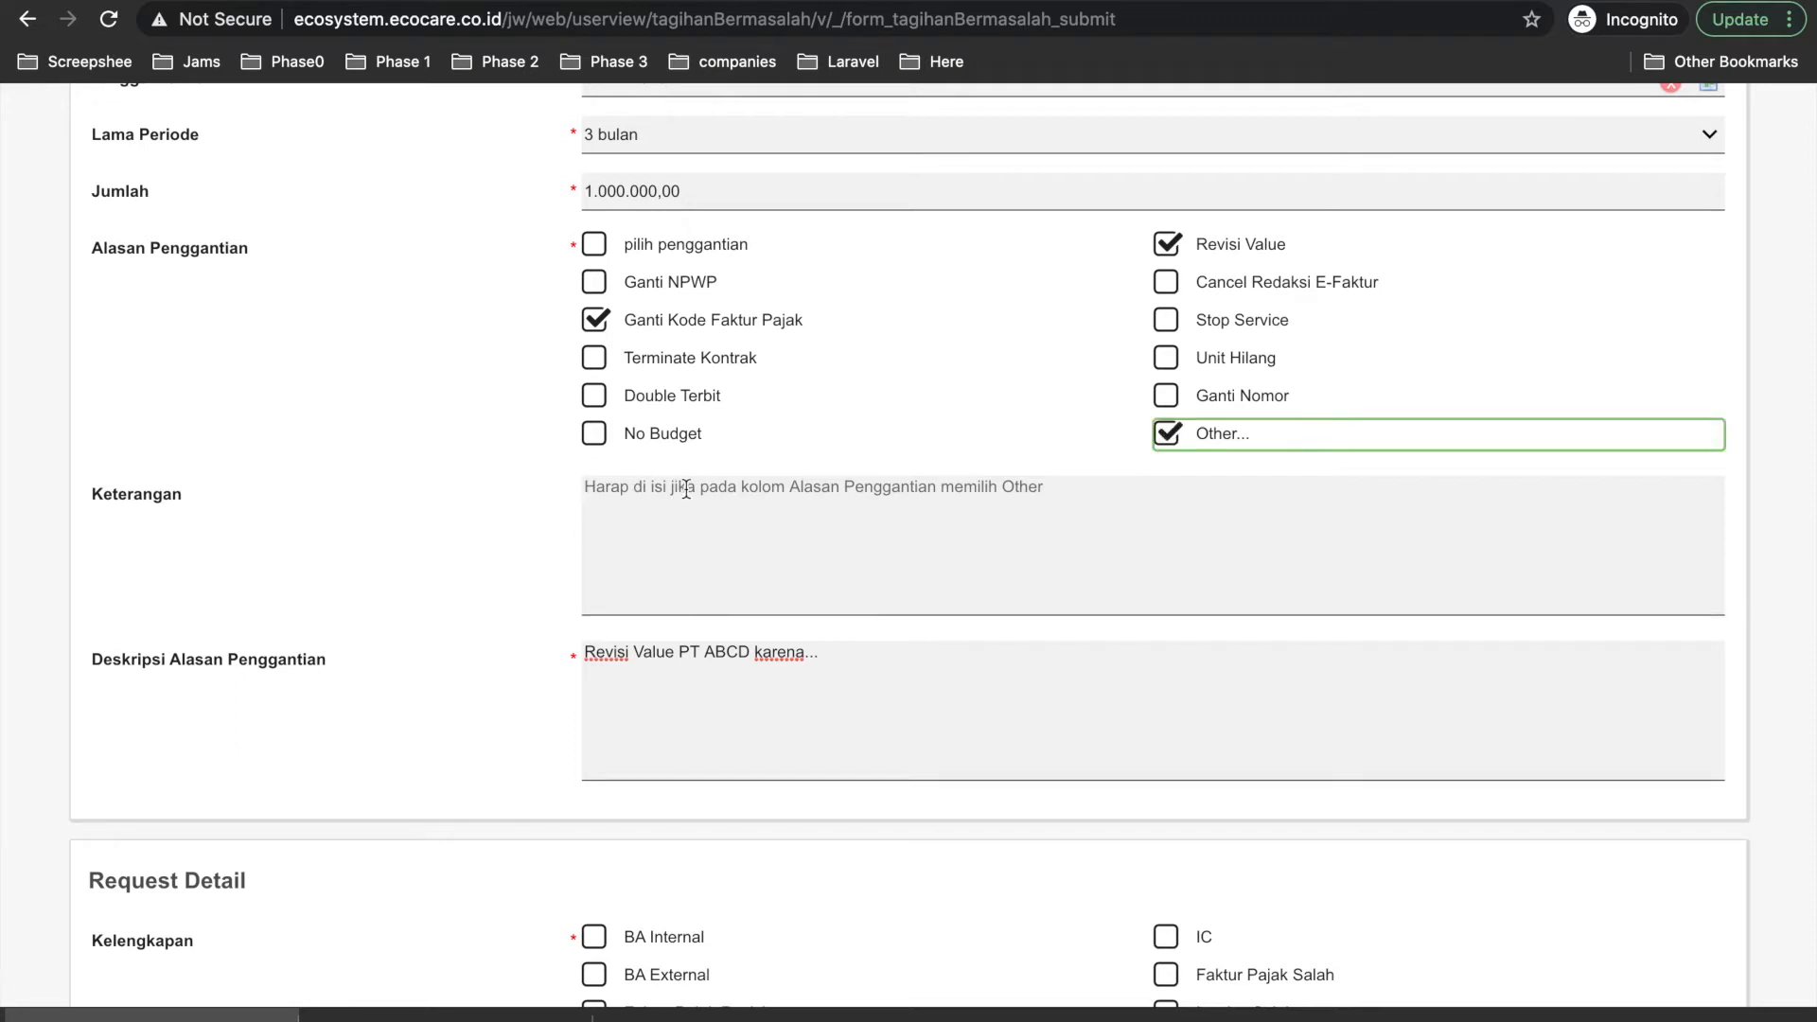
{"action": "left_click", "coordinate": [1140, 493]}
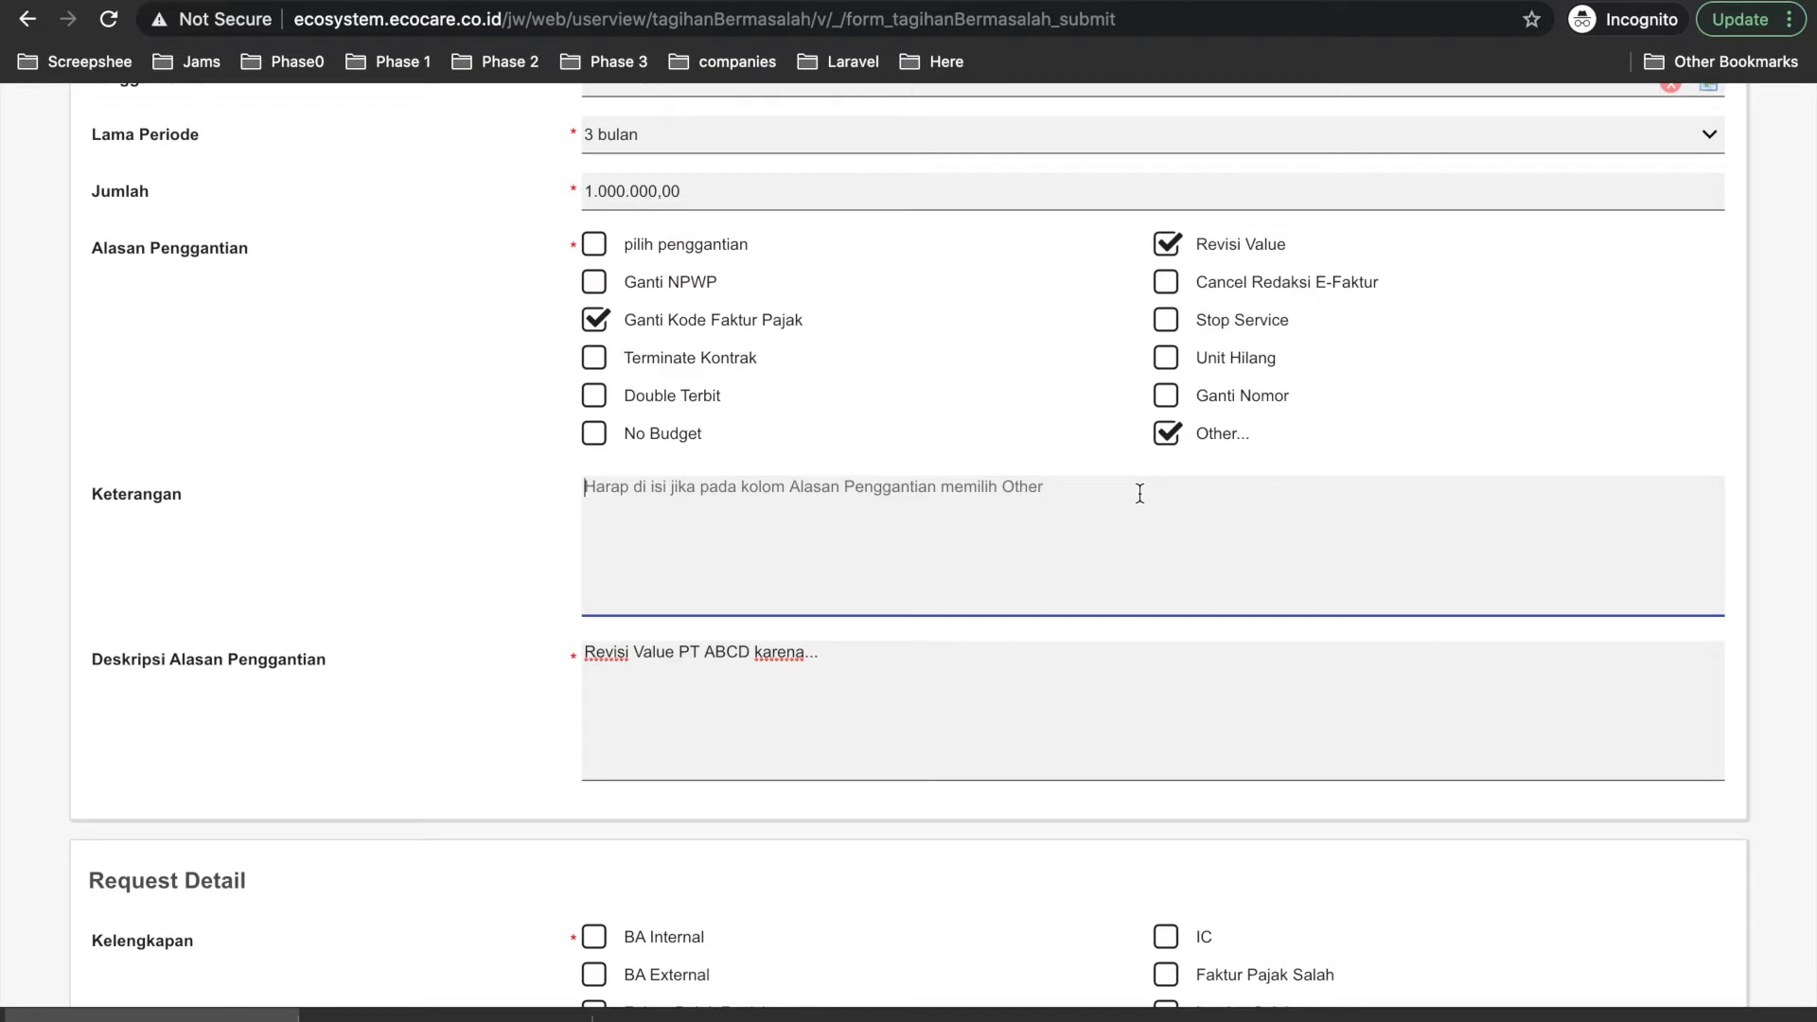
Untick the Other... reason and clear the accidental text highlight.
{"action": "left_click", "coordinate": [1167, 437]}
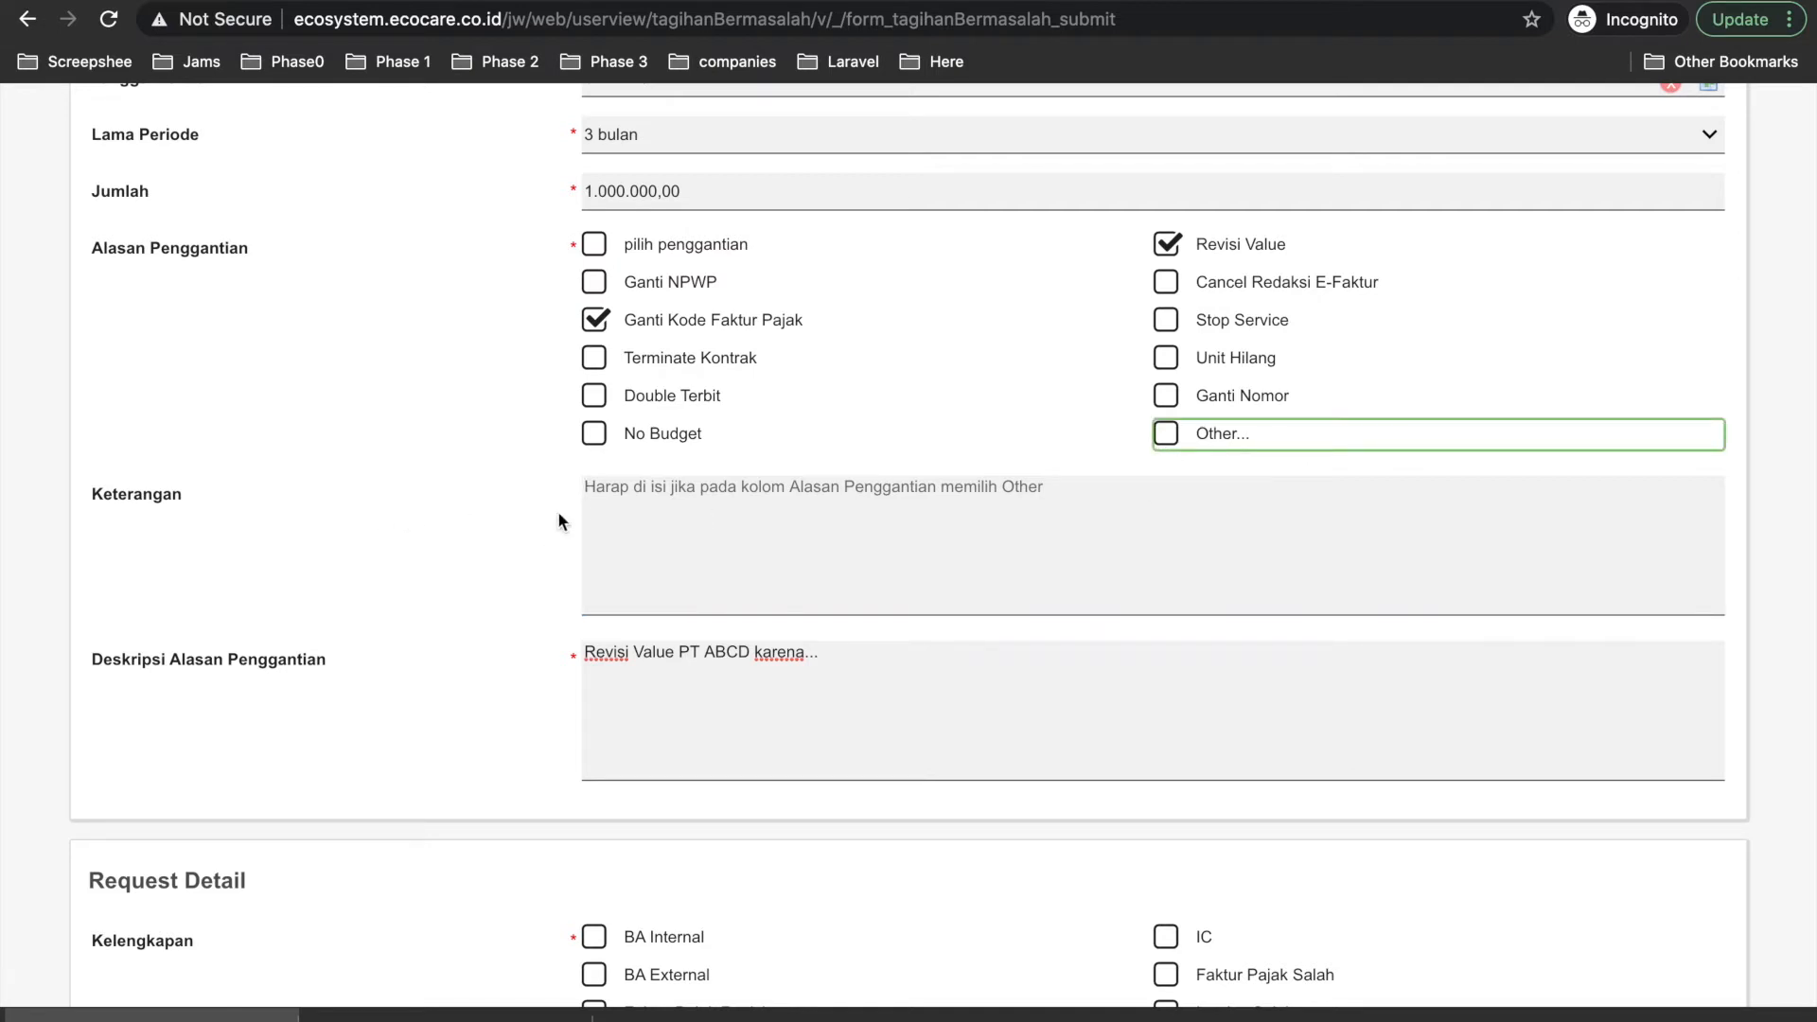
{"action": "scroll", "coordinate": [521, 520], "scroll_direction": "up", "scroll_amount": 2}
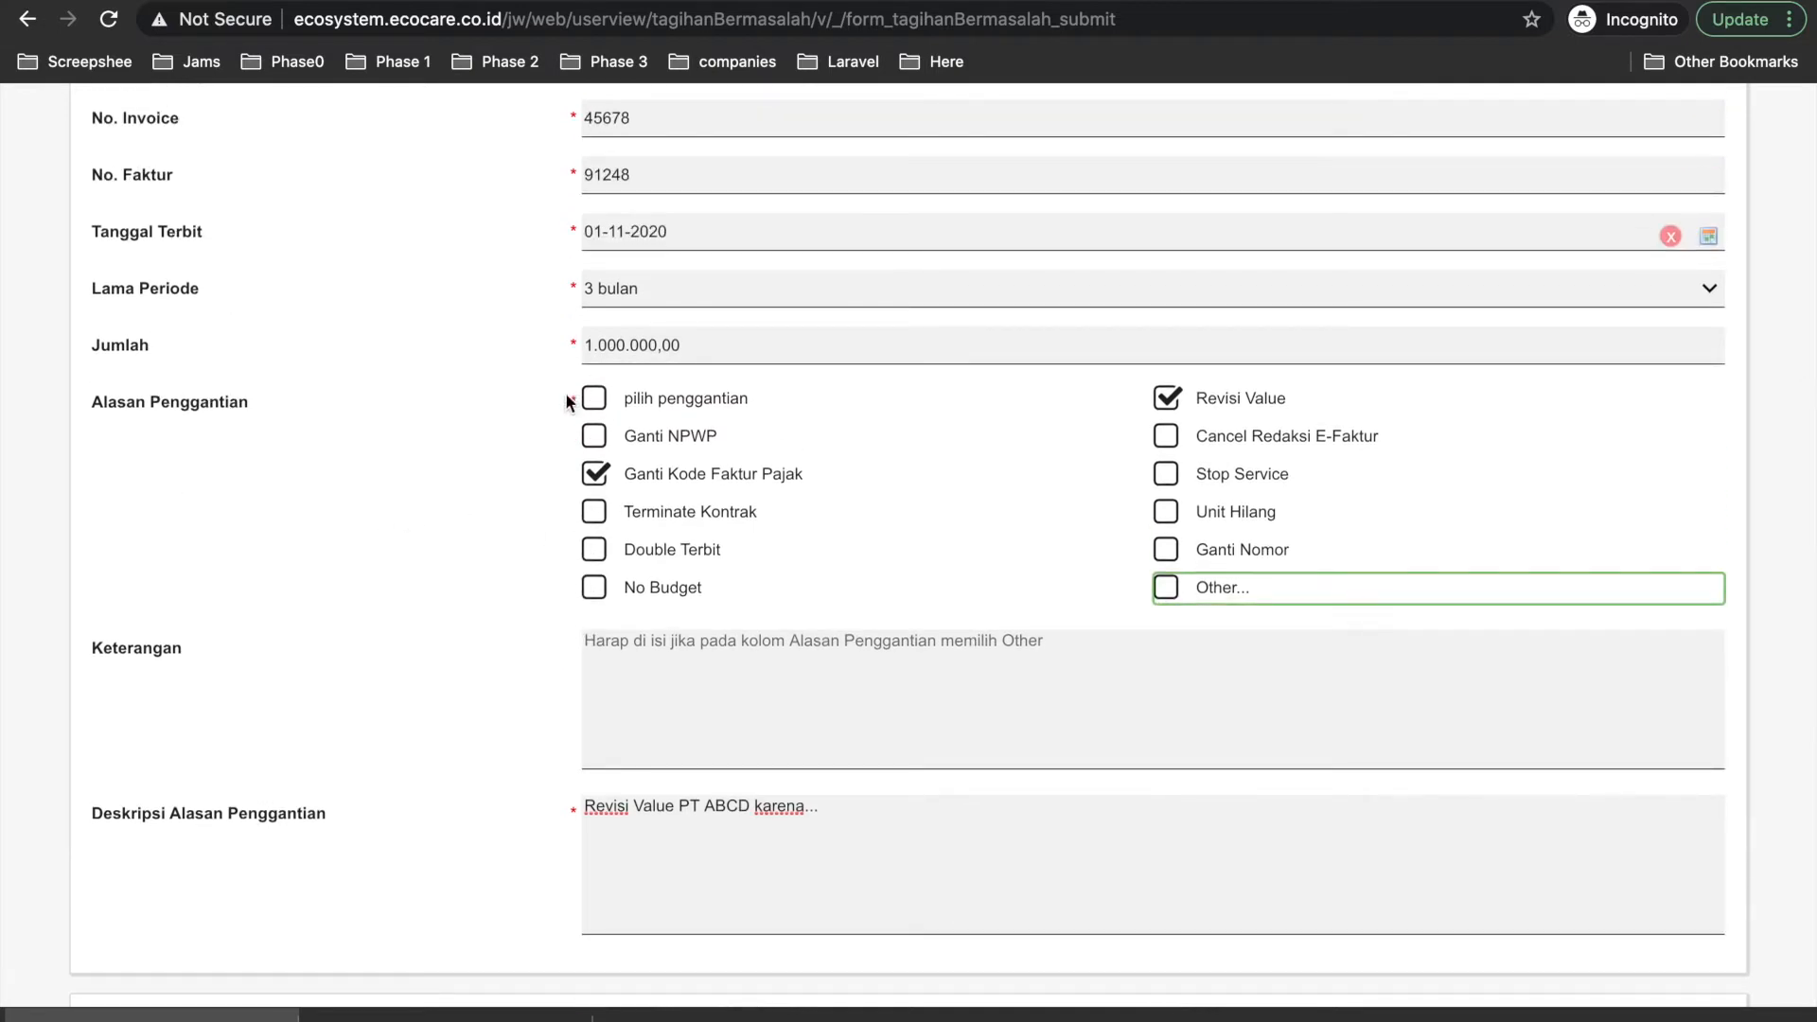
{"action": "left_click_drag", "start_coordinate": [579, 405], "coordinate": [570, 409]}
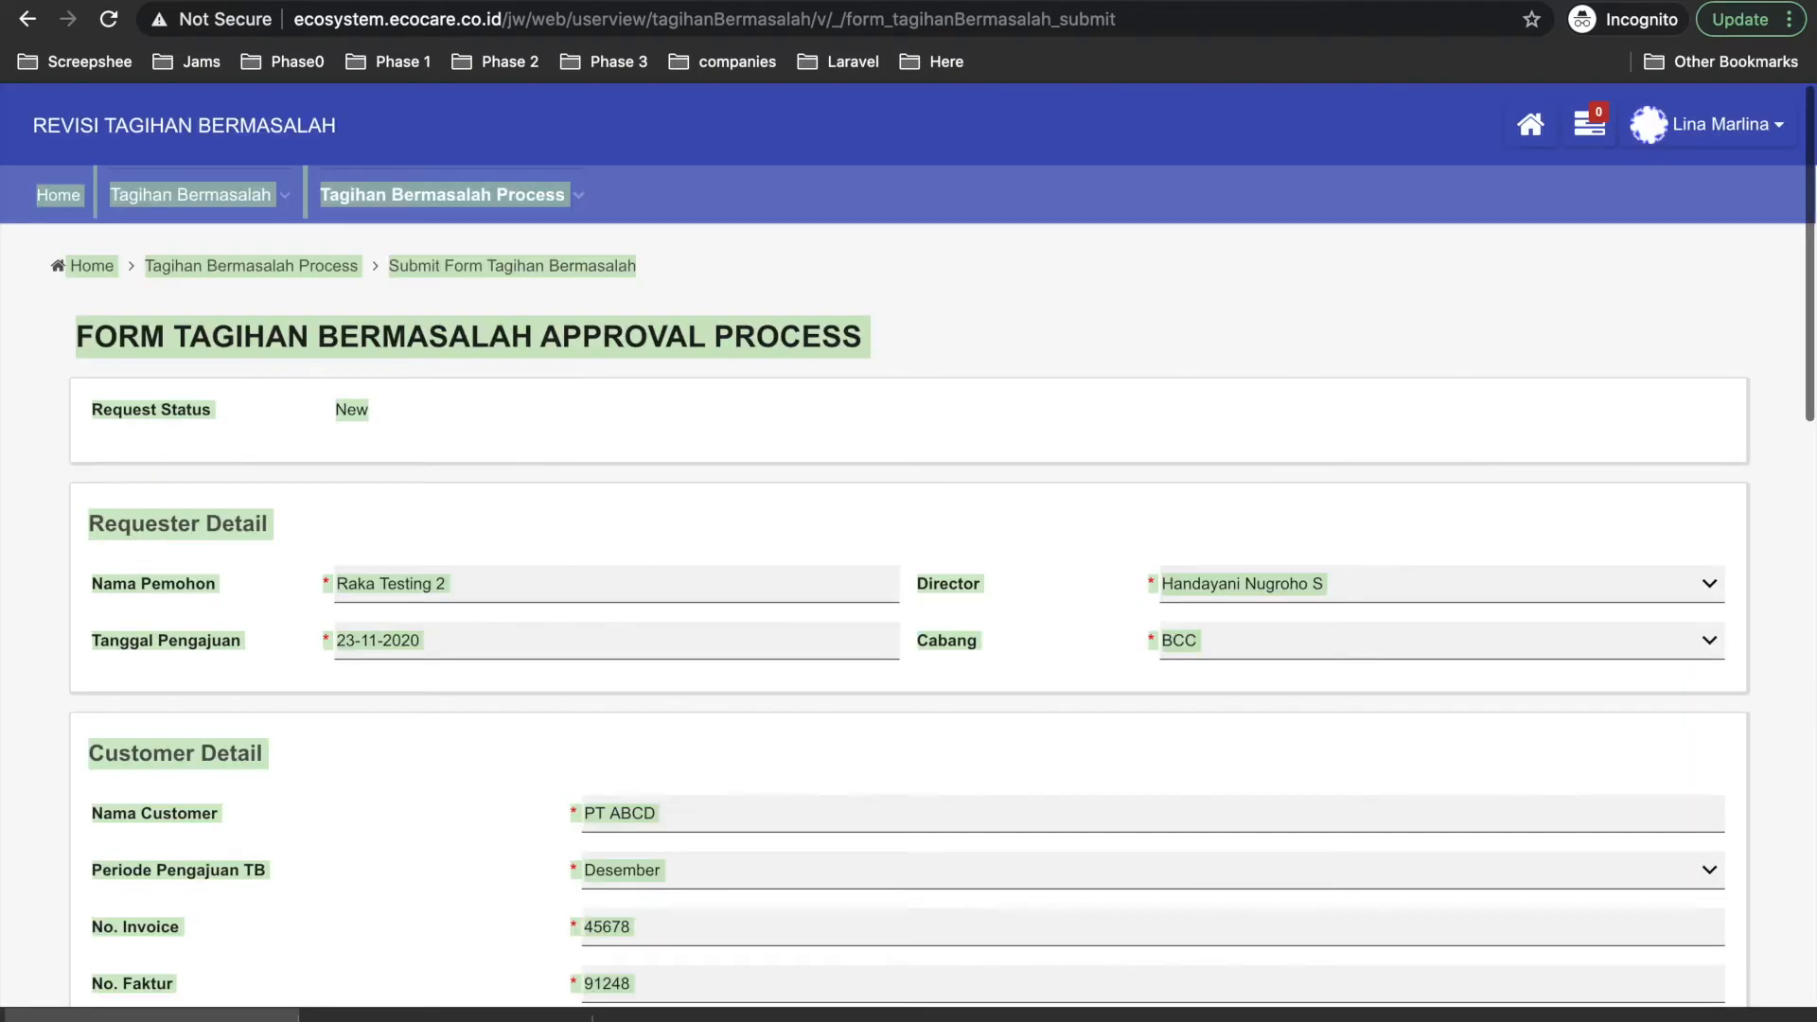
{"action": "left_click", "coordinate": [807, 596]}
{"action": "scroll", "coordinate": [807, 596], "scroll_direction": "down", "scroll_amount": 10}
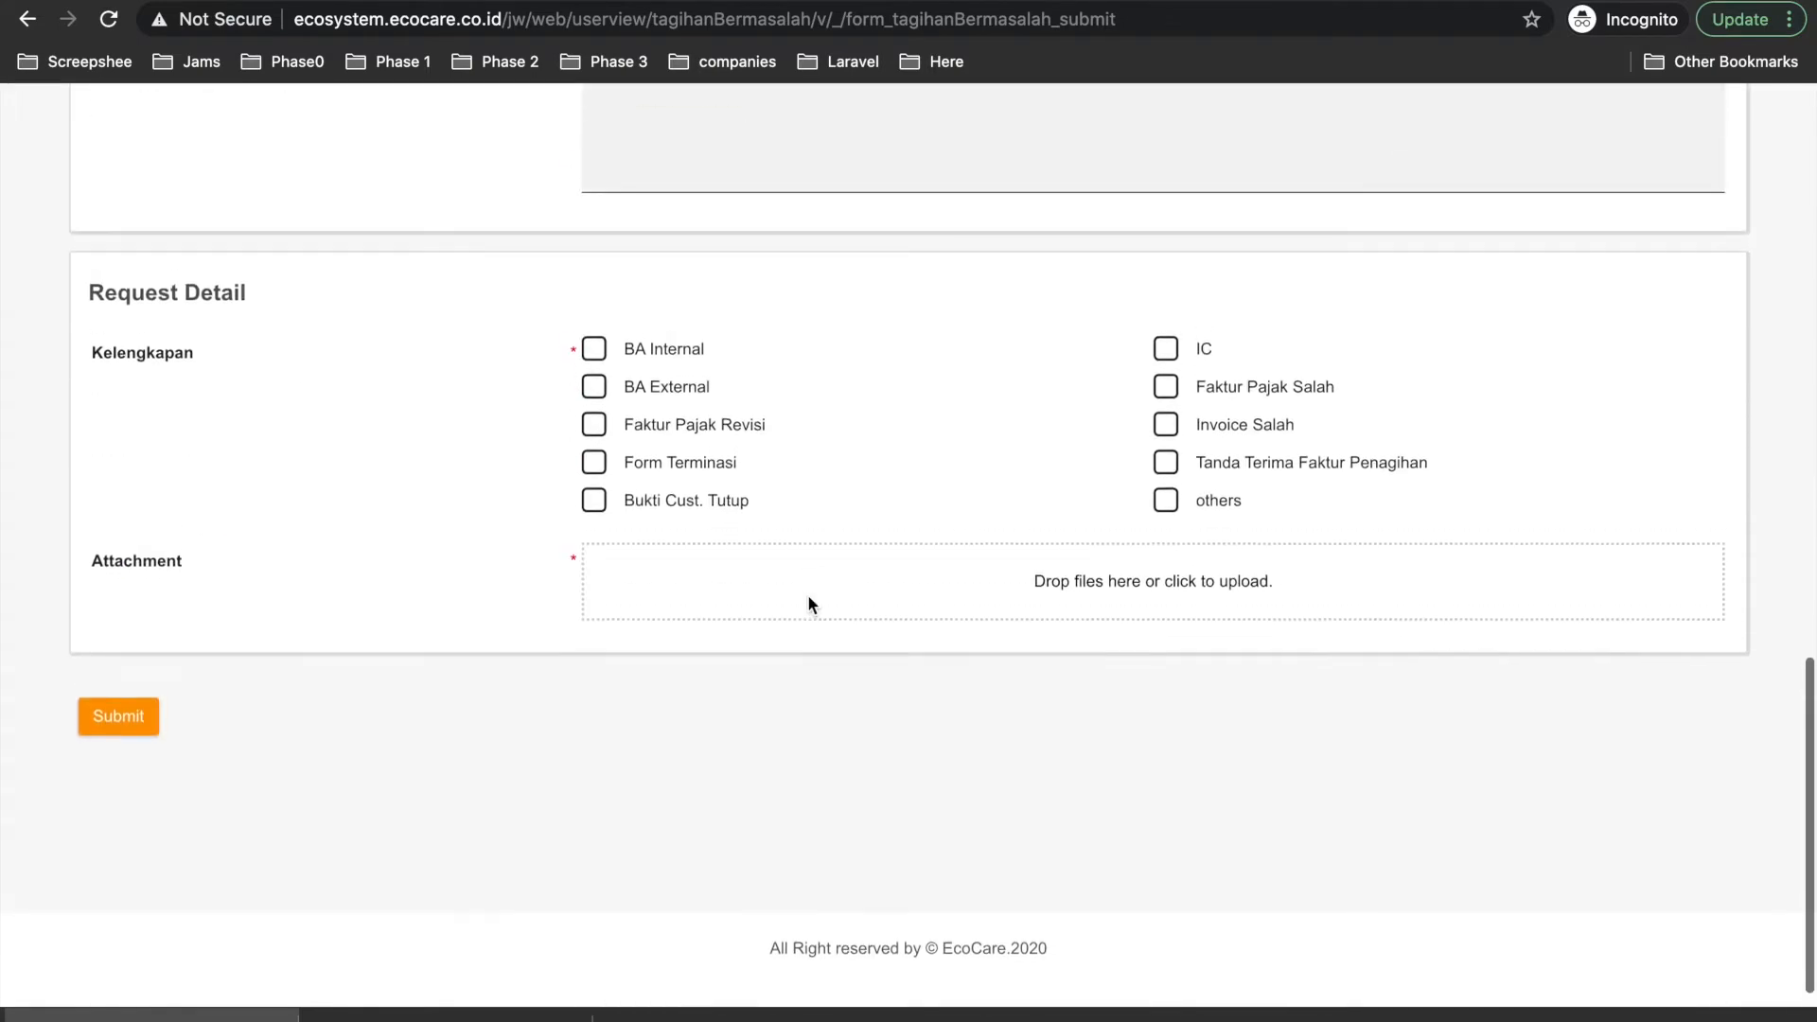
{"action": "scroll", "coordinate": [800, 591], "scroll_direction": "up", "scroll_amount": 3}
{"action": "scroll", "coordinate": [720, 530], "scroll_direction": "down", "scroll_amount": 1}
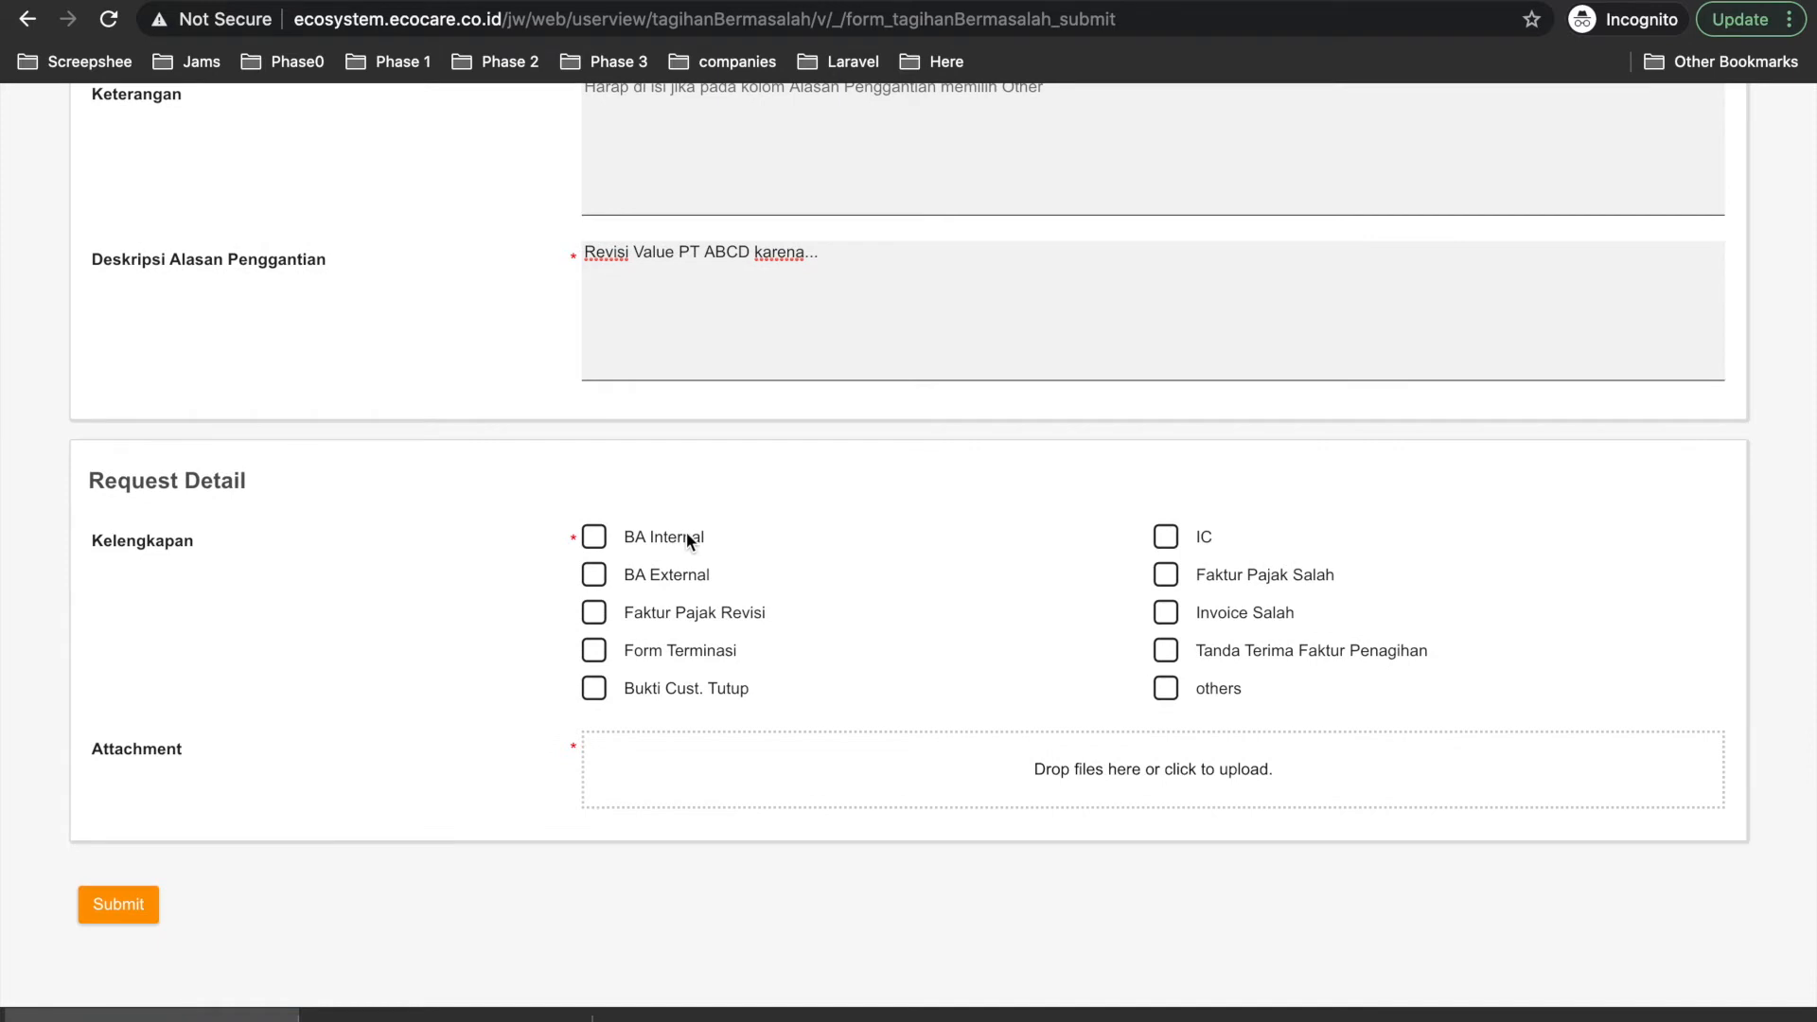
Tick BA Internal and IC under Kelengkapan, leaving BA External unticked.
{"action": "left_click", "coordinate": [595, 538]}
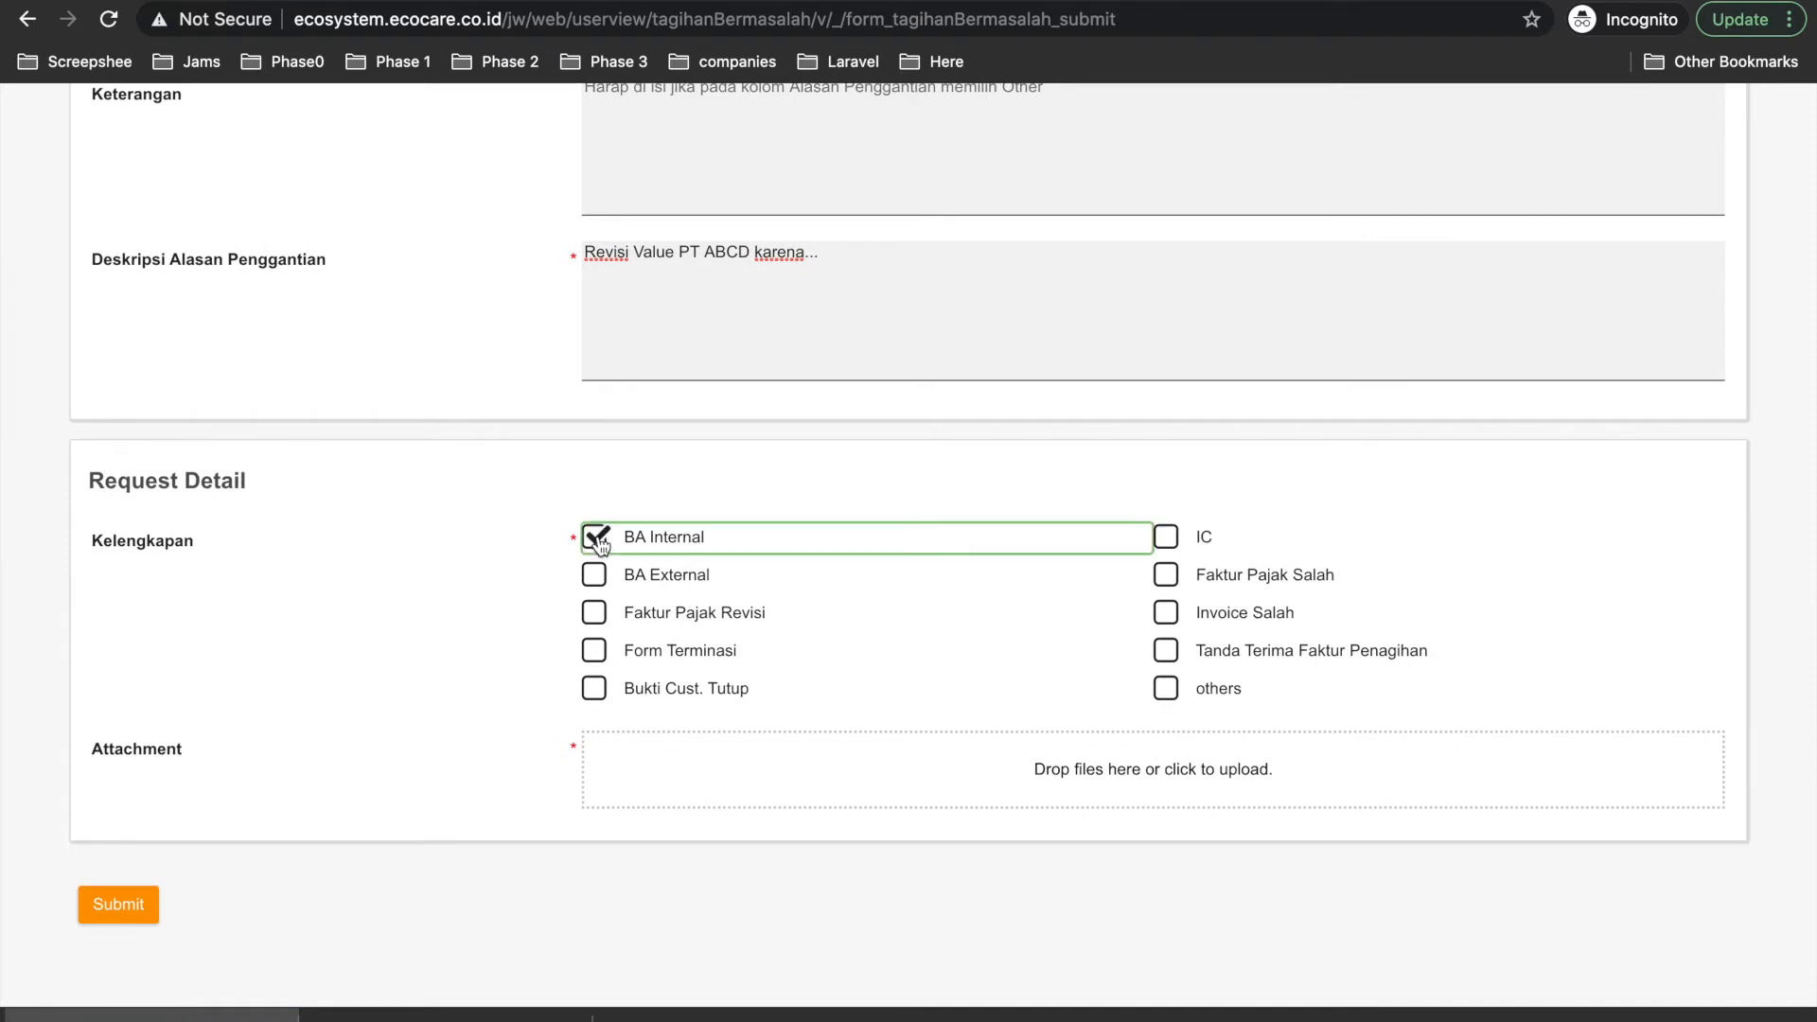
{"action": "left_click", "coordinate": [596, 578]}
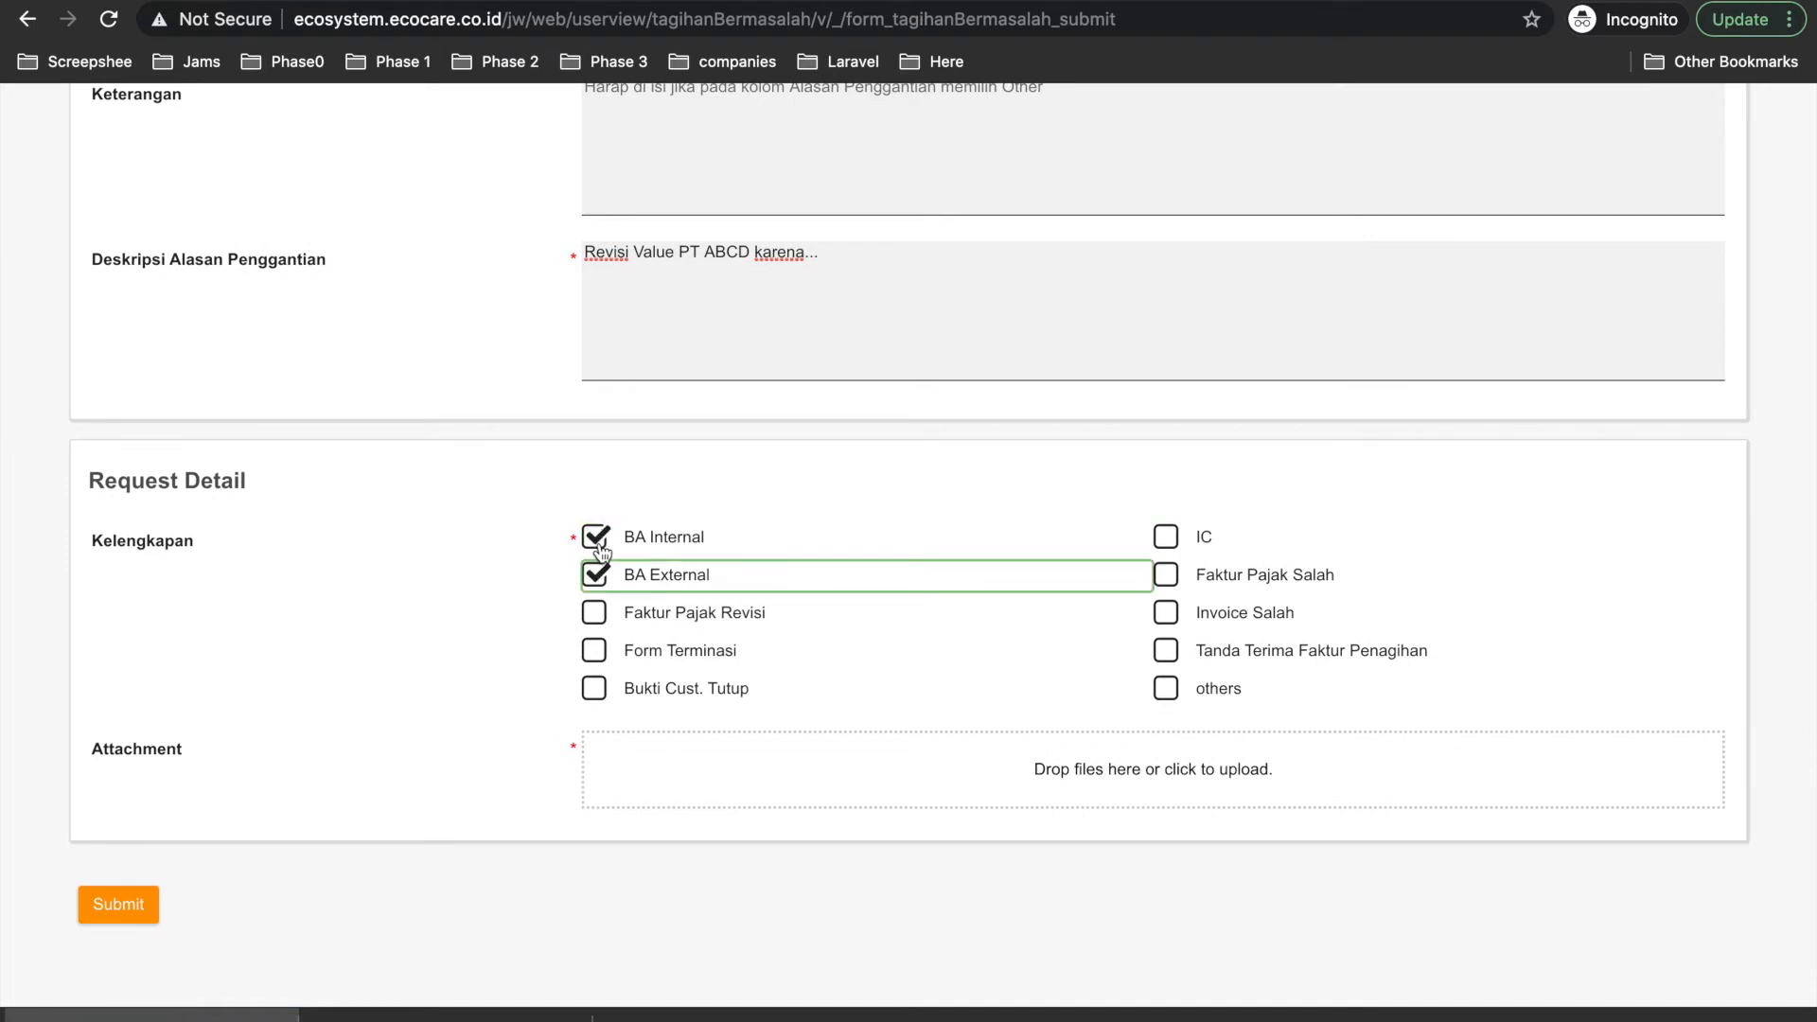
{"action": "left_click", "coordinate": [1165, 538]}
{"action": "left_click", "coordinate": [595, 577]}
{"action": "scroll", "coordinate": [708, 686], "scroll_direction": "down", "scroll_amount": 2}
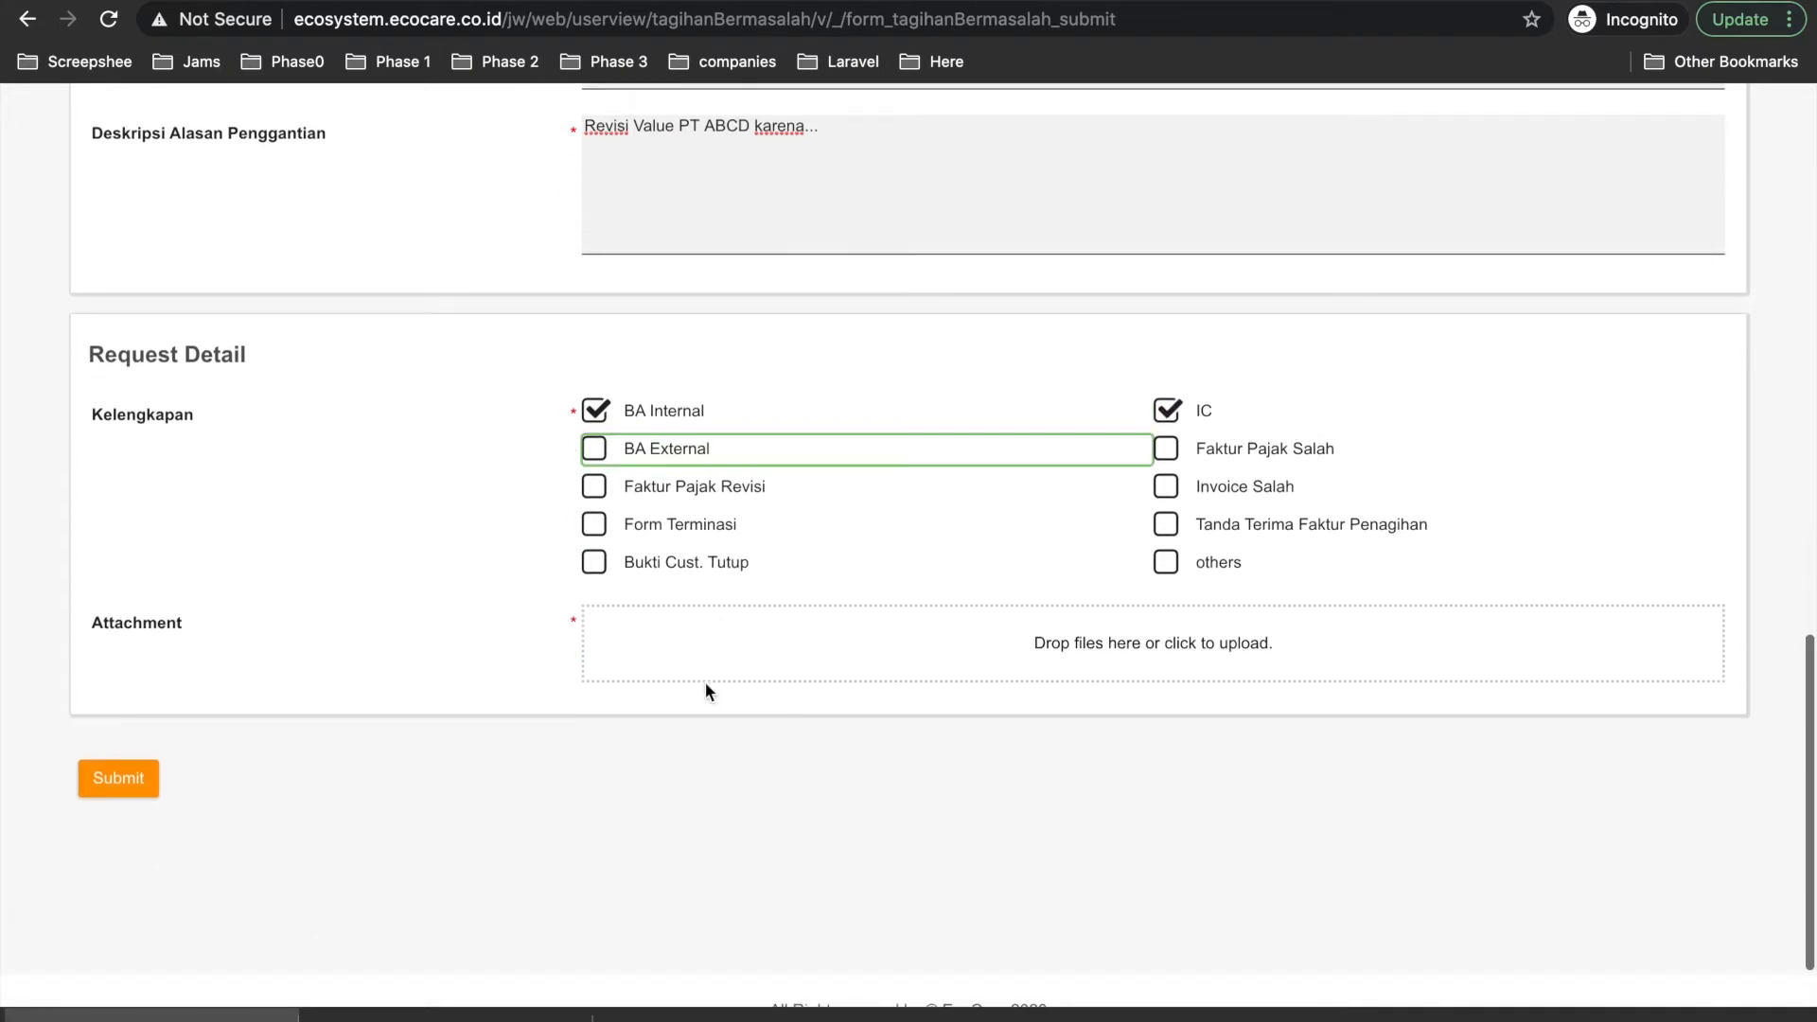
{"action": "left_click", "coordinate": [801, 634]}
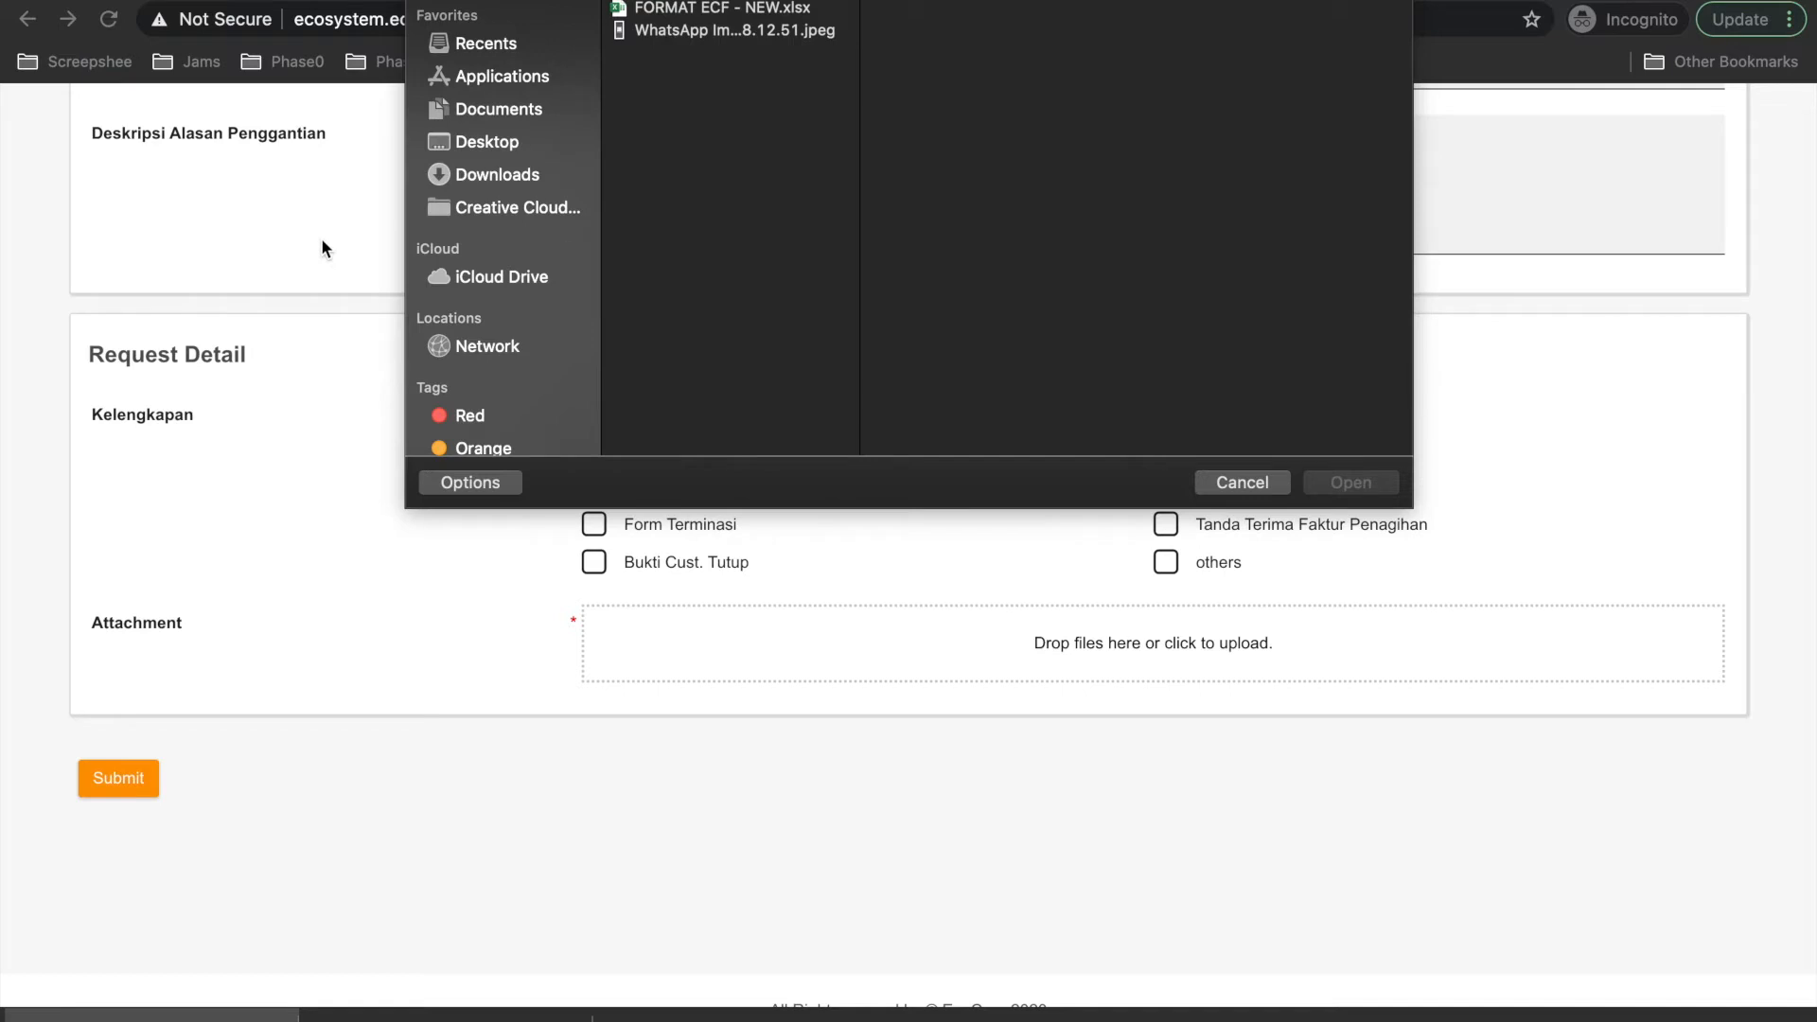
Attach the WhatsApp jpeg image and submit the request.
{"action": "left_click", "coordinate": [706, 25]}
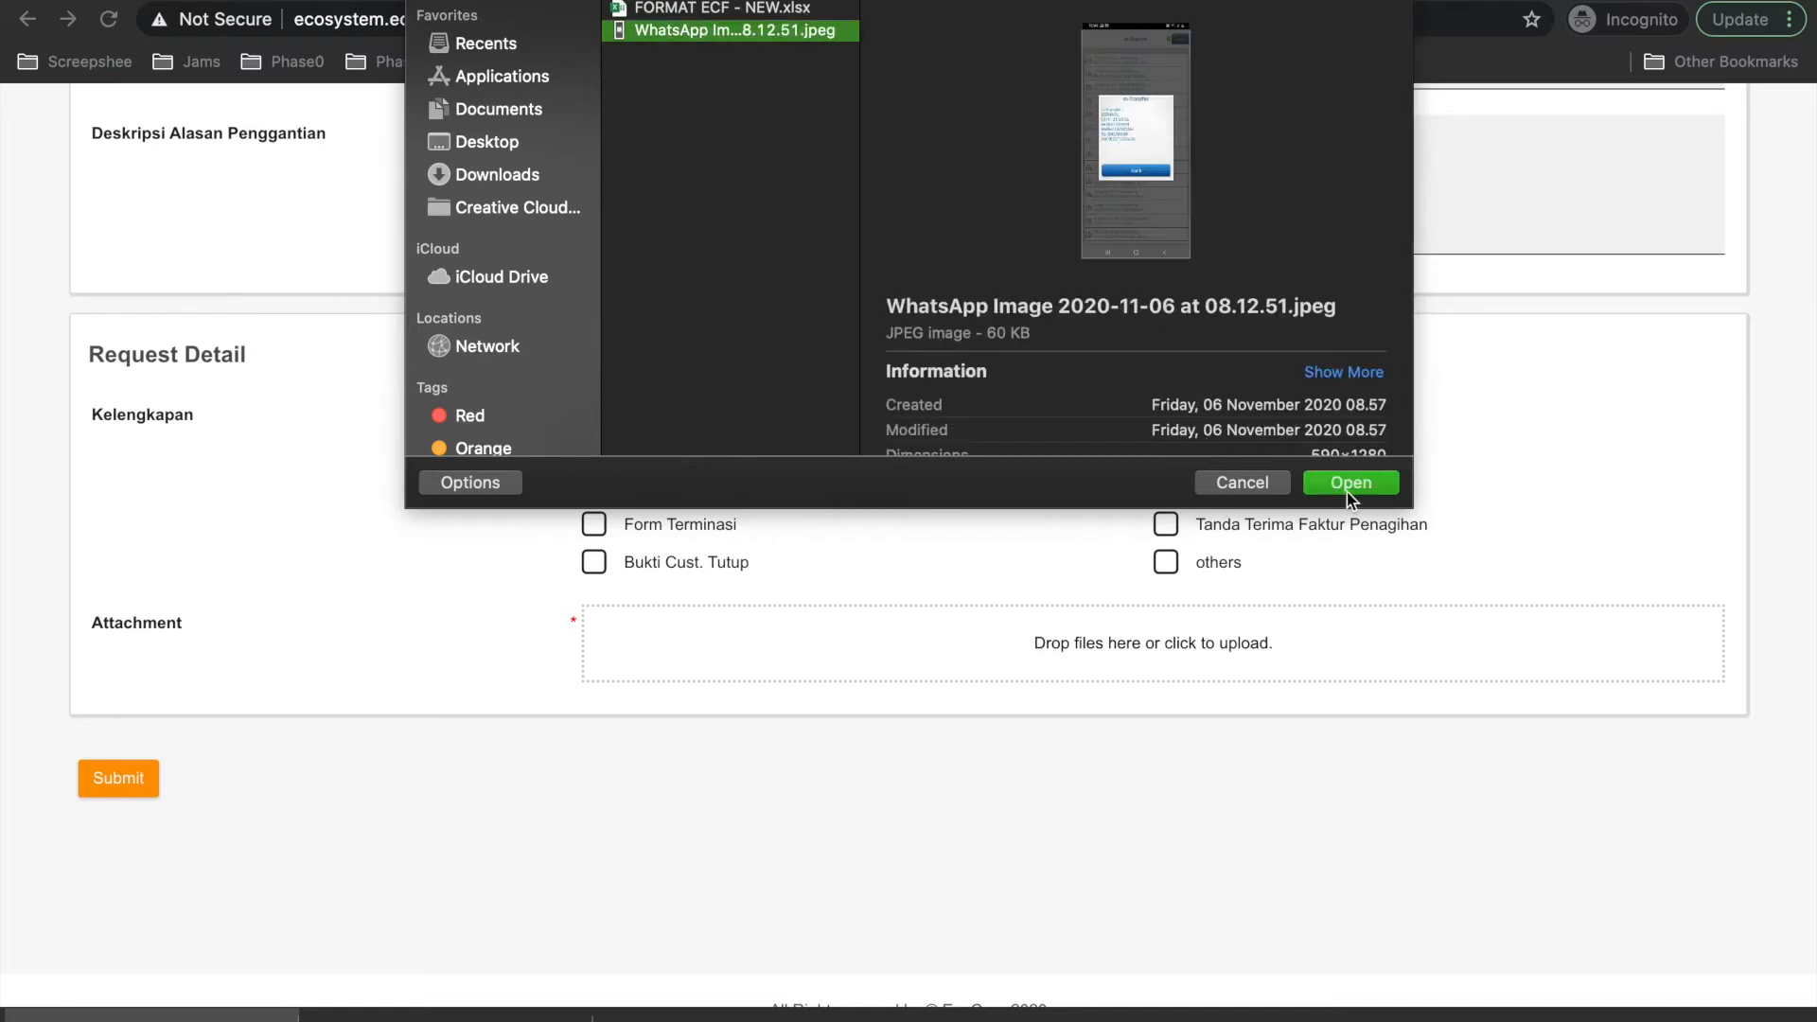
{"action": "left_click", "coordinate": [1348, 490]}
{"action": "left_click", "coordinate": [122, 817]}
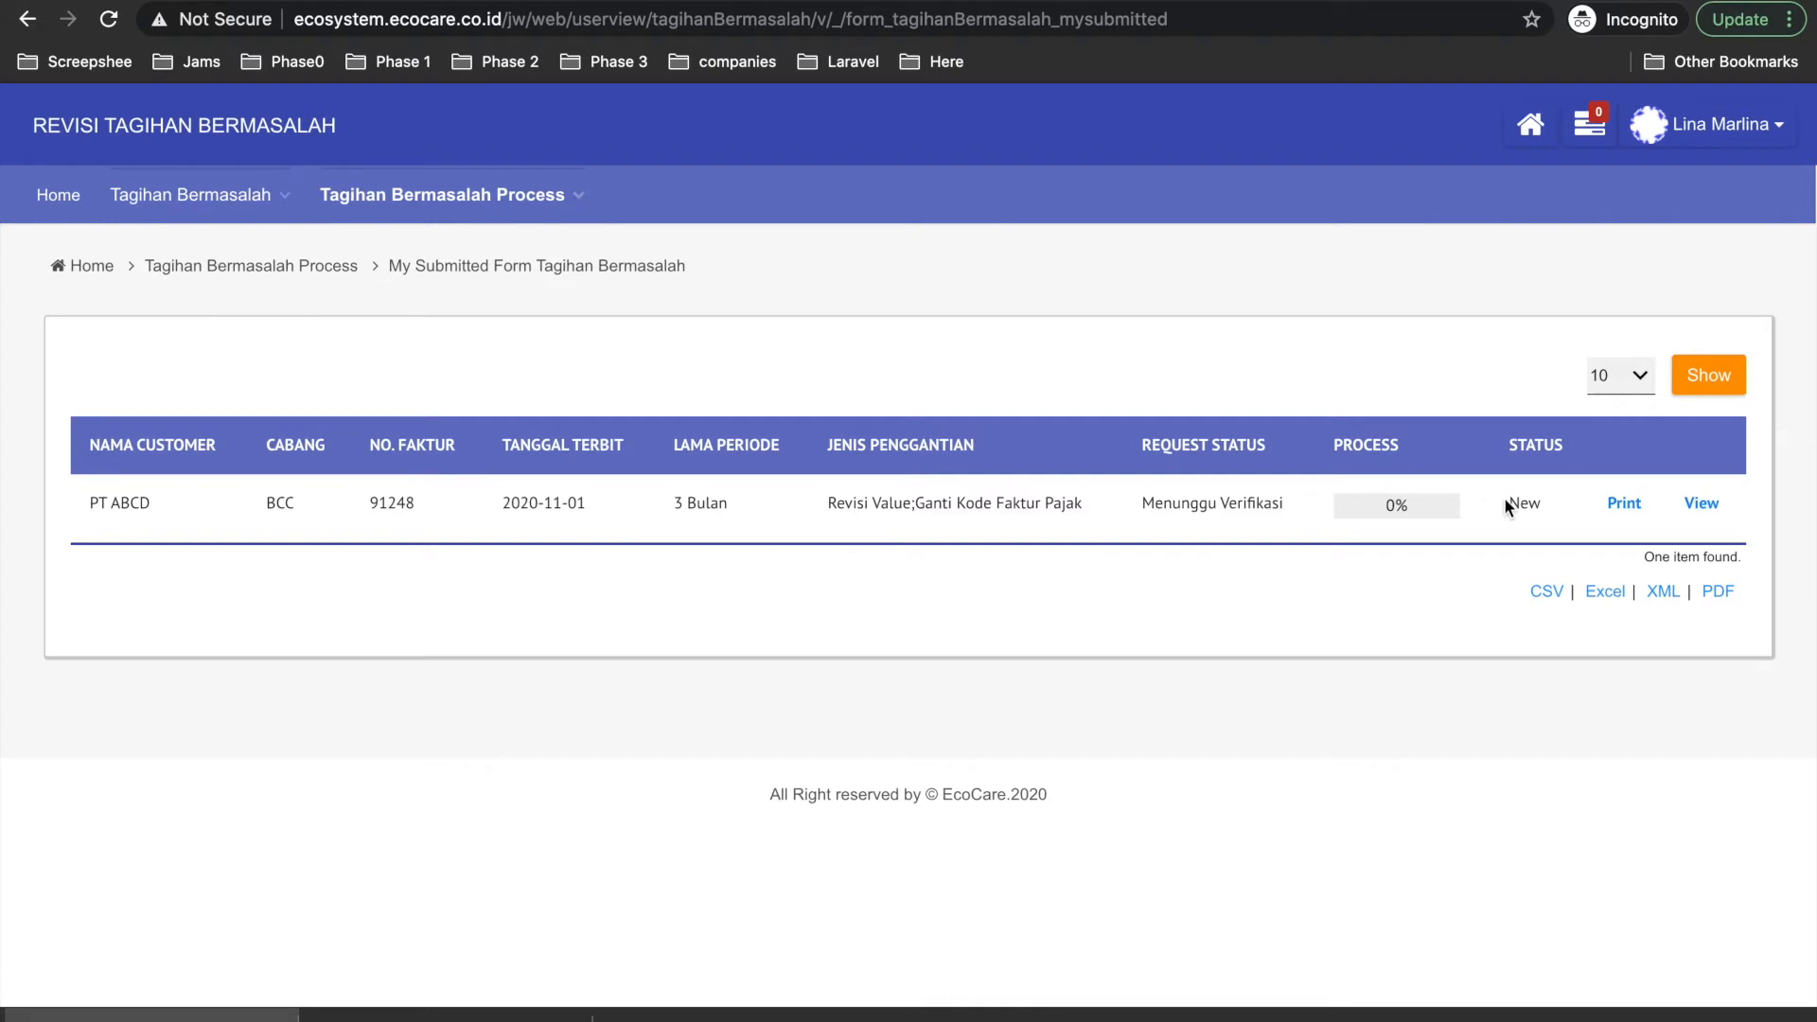
Check the request's process progress, then log out of the requester account.
{"action": "left_click", "coordinate": [1413, 513]}
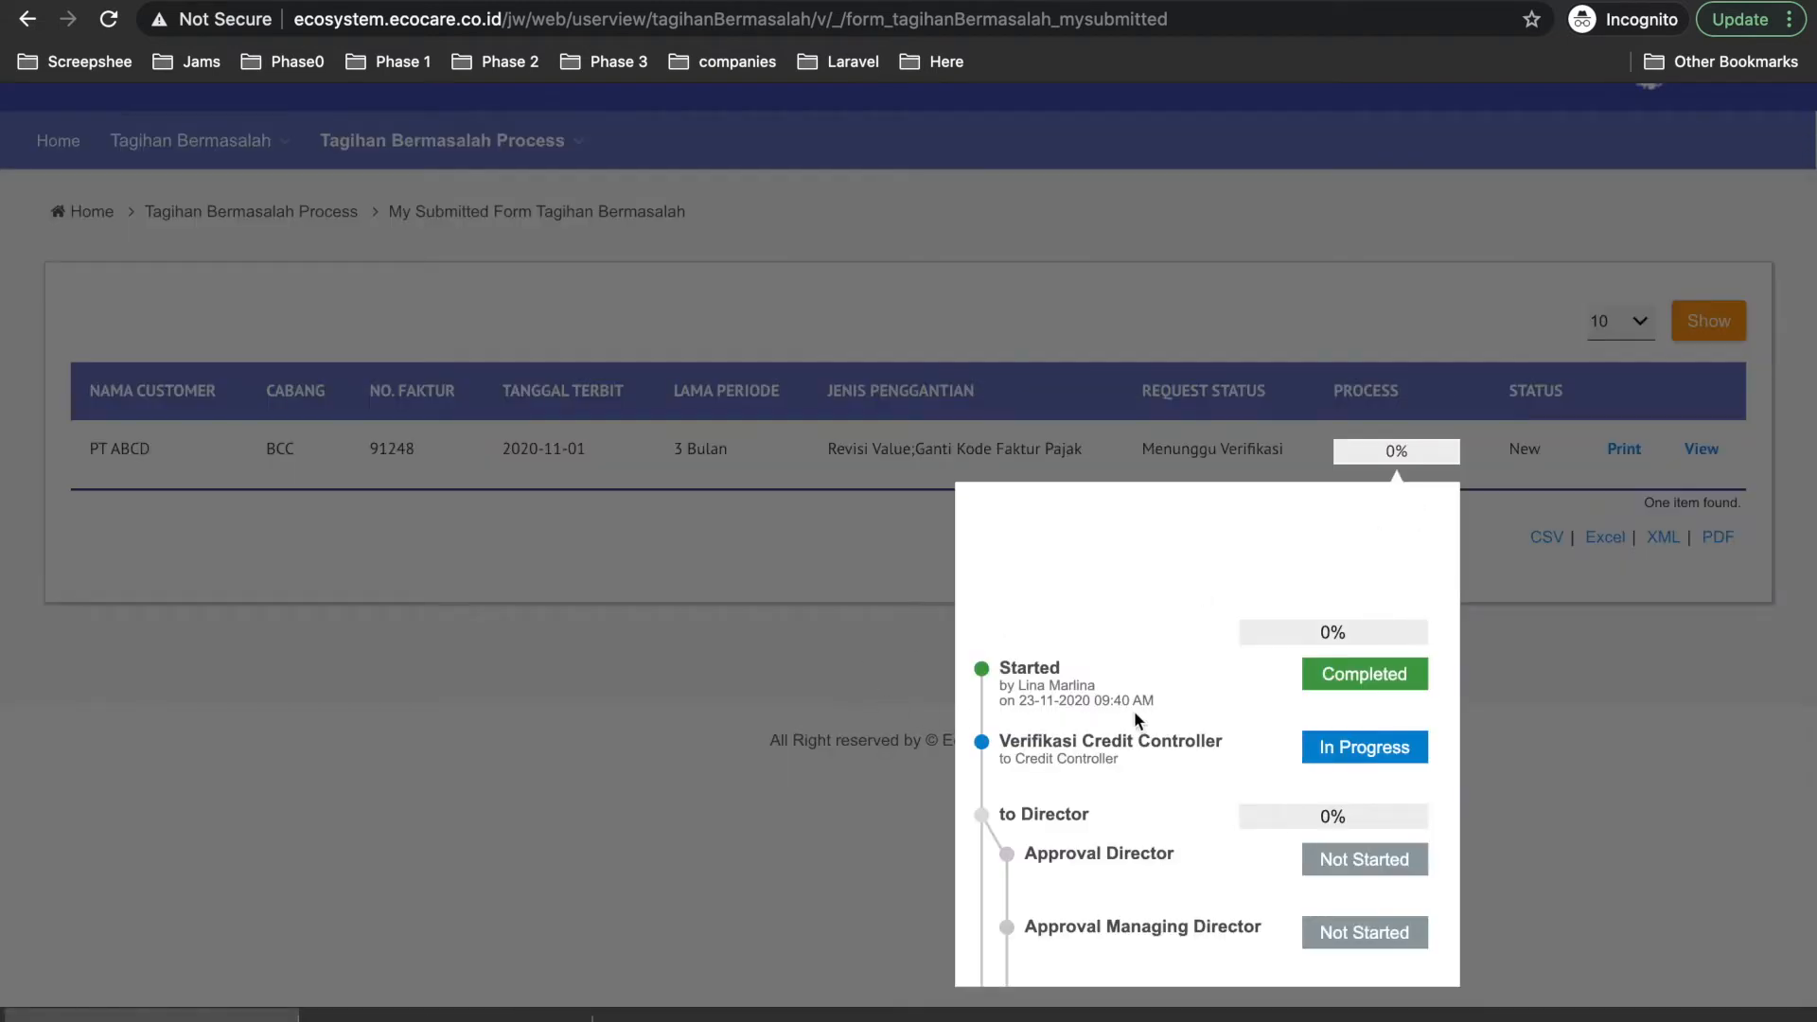
{"action": "scroll", "coordinate": [1135, 719], "scroll_direction": "down", "scroll_amount": 2}
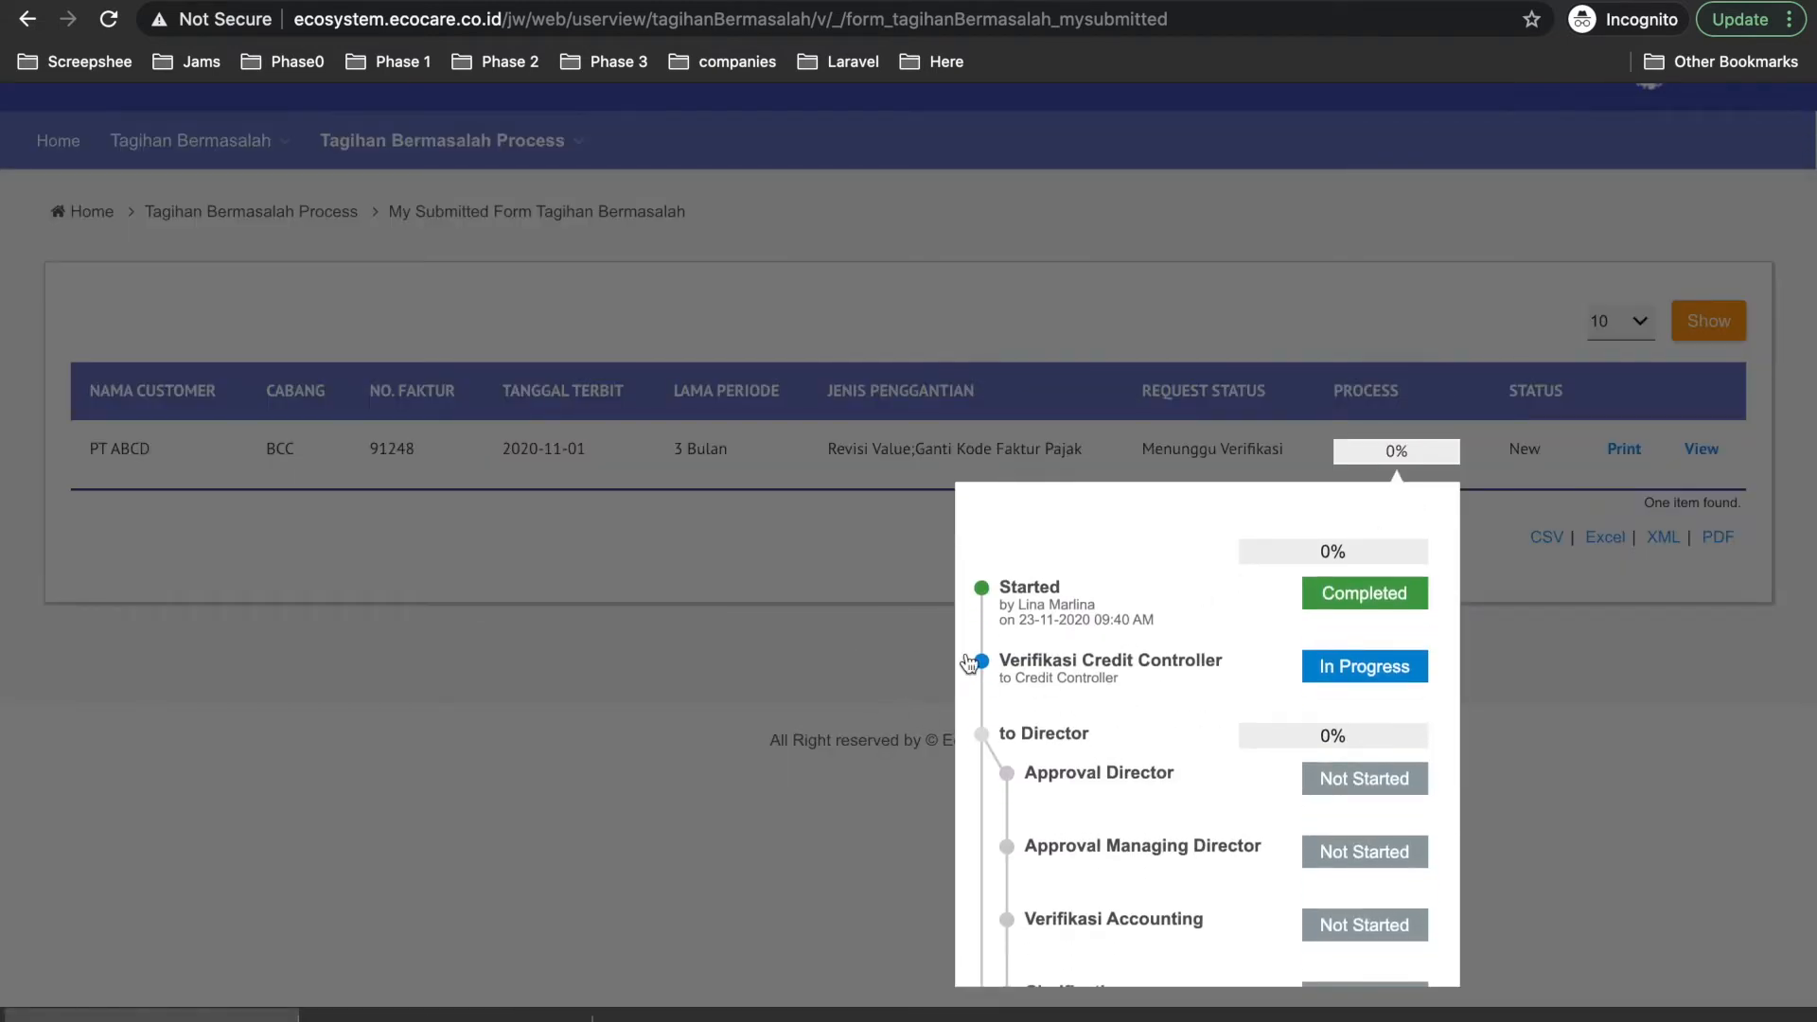
{"action": "left_click", "coordinate": [860, 678]}
{"action": "mouse_move", "coordinate": [153, 193]}
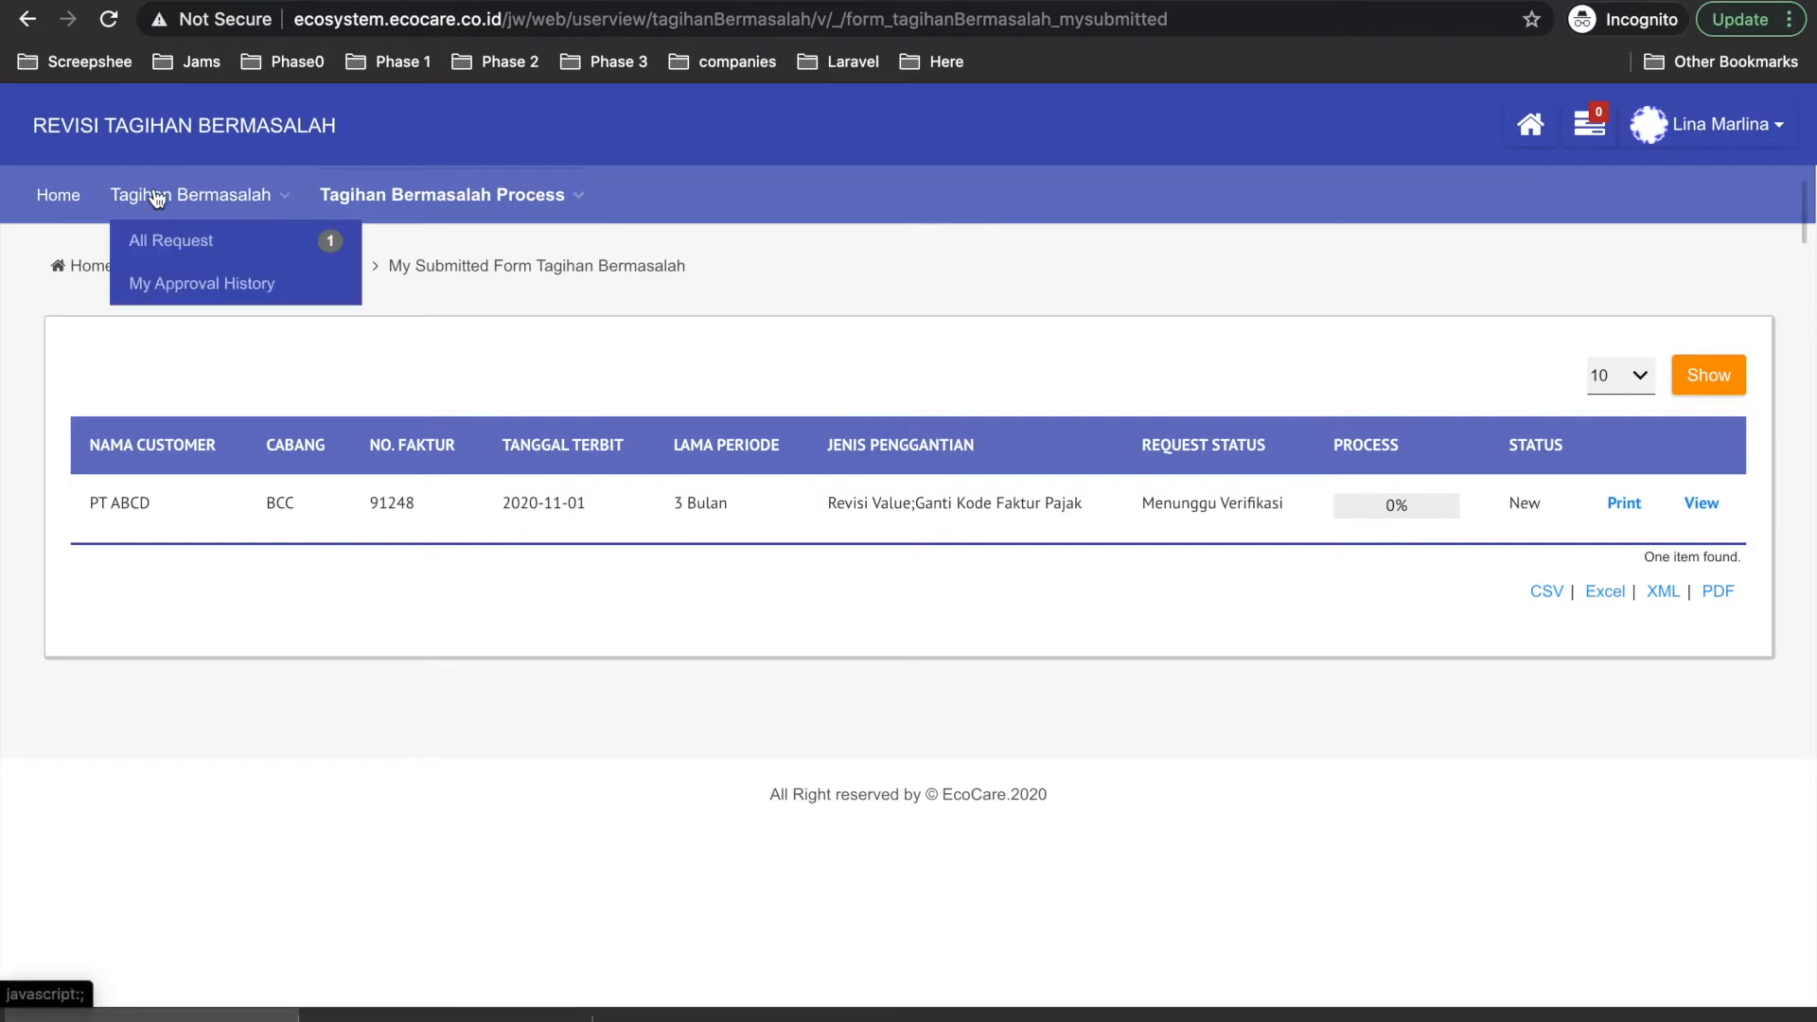
{"action": "left_click", "coordinate": [1377, 504]}
{"action": "scroll", "coordinate": [1367, 651], "scroll_direction": "down", "scroll_amount": 1}
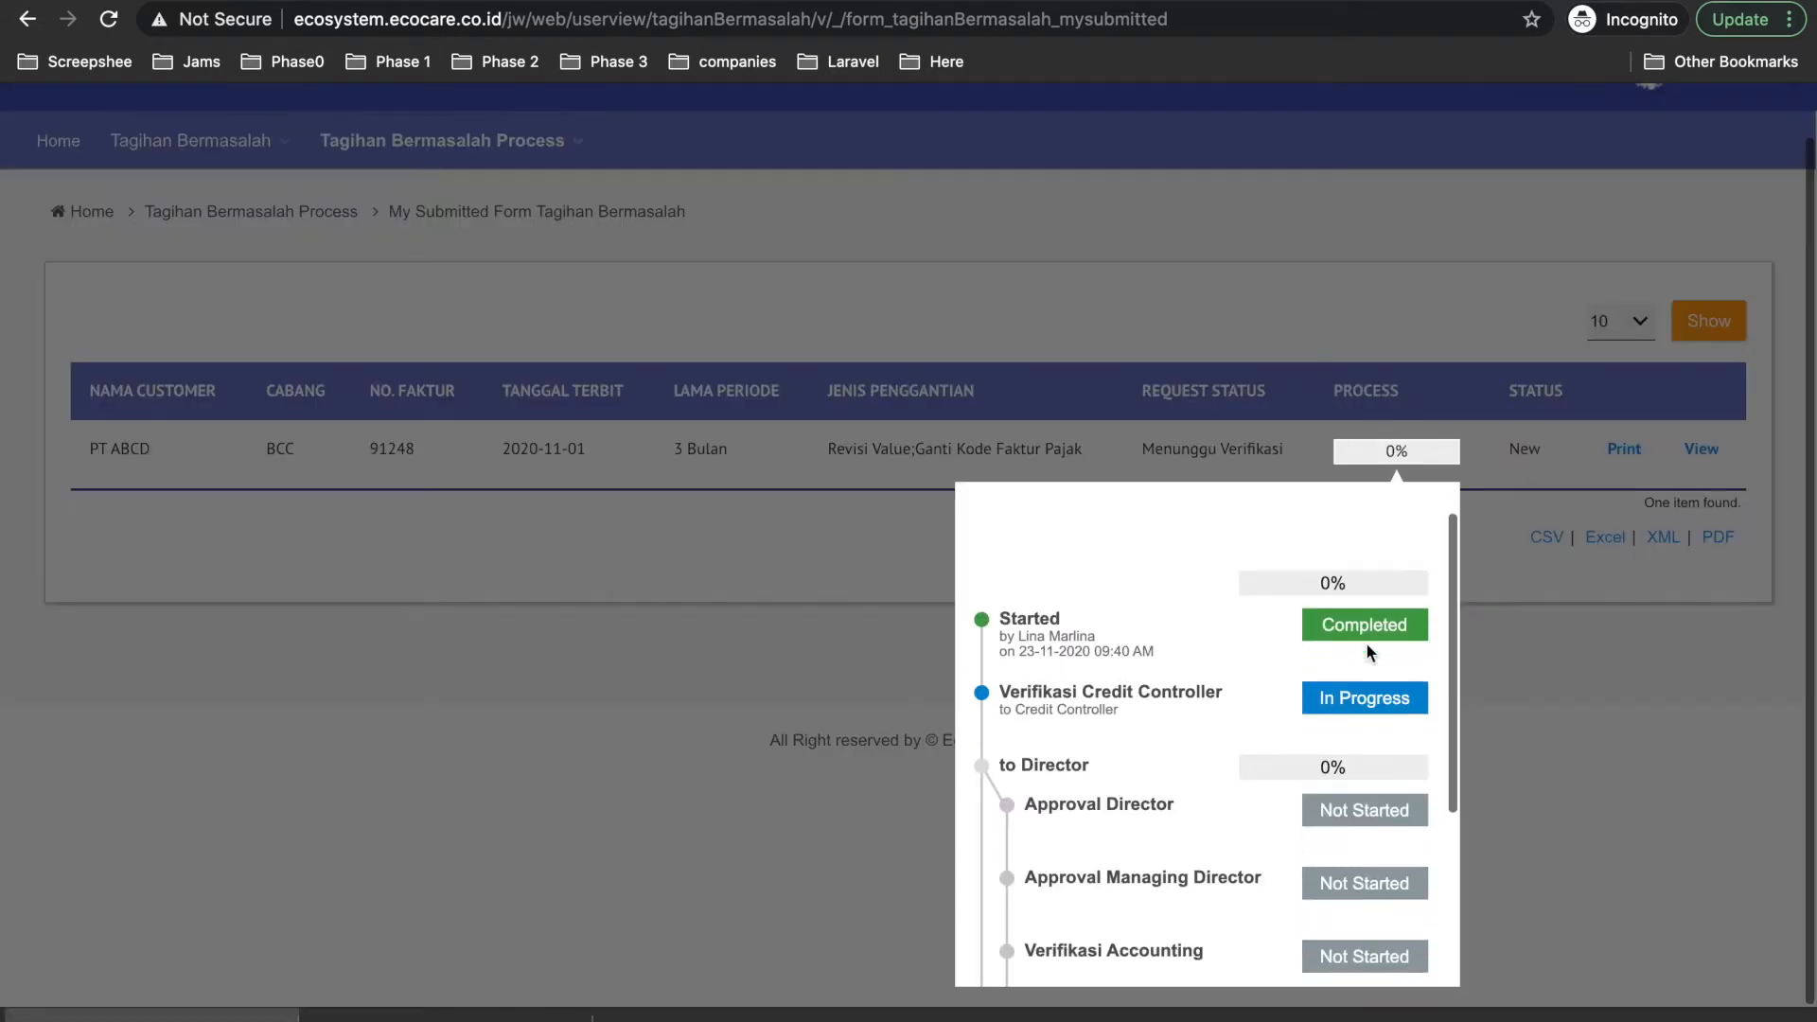
{"action": "left_click", "coordinate": [1655, 264]}
{"action": "left_click", "coordinate": [1696, 132]}
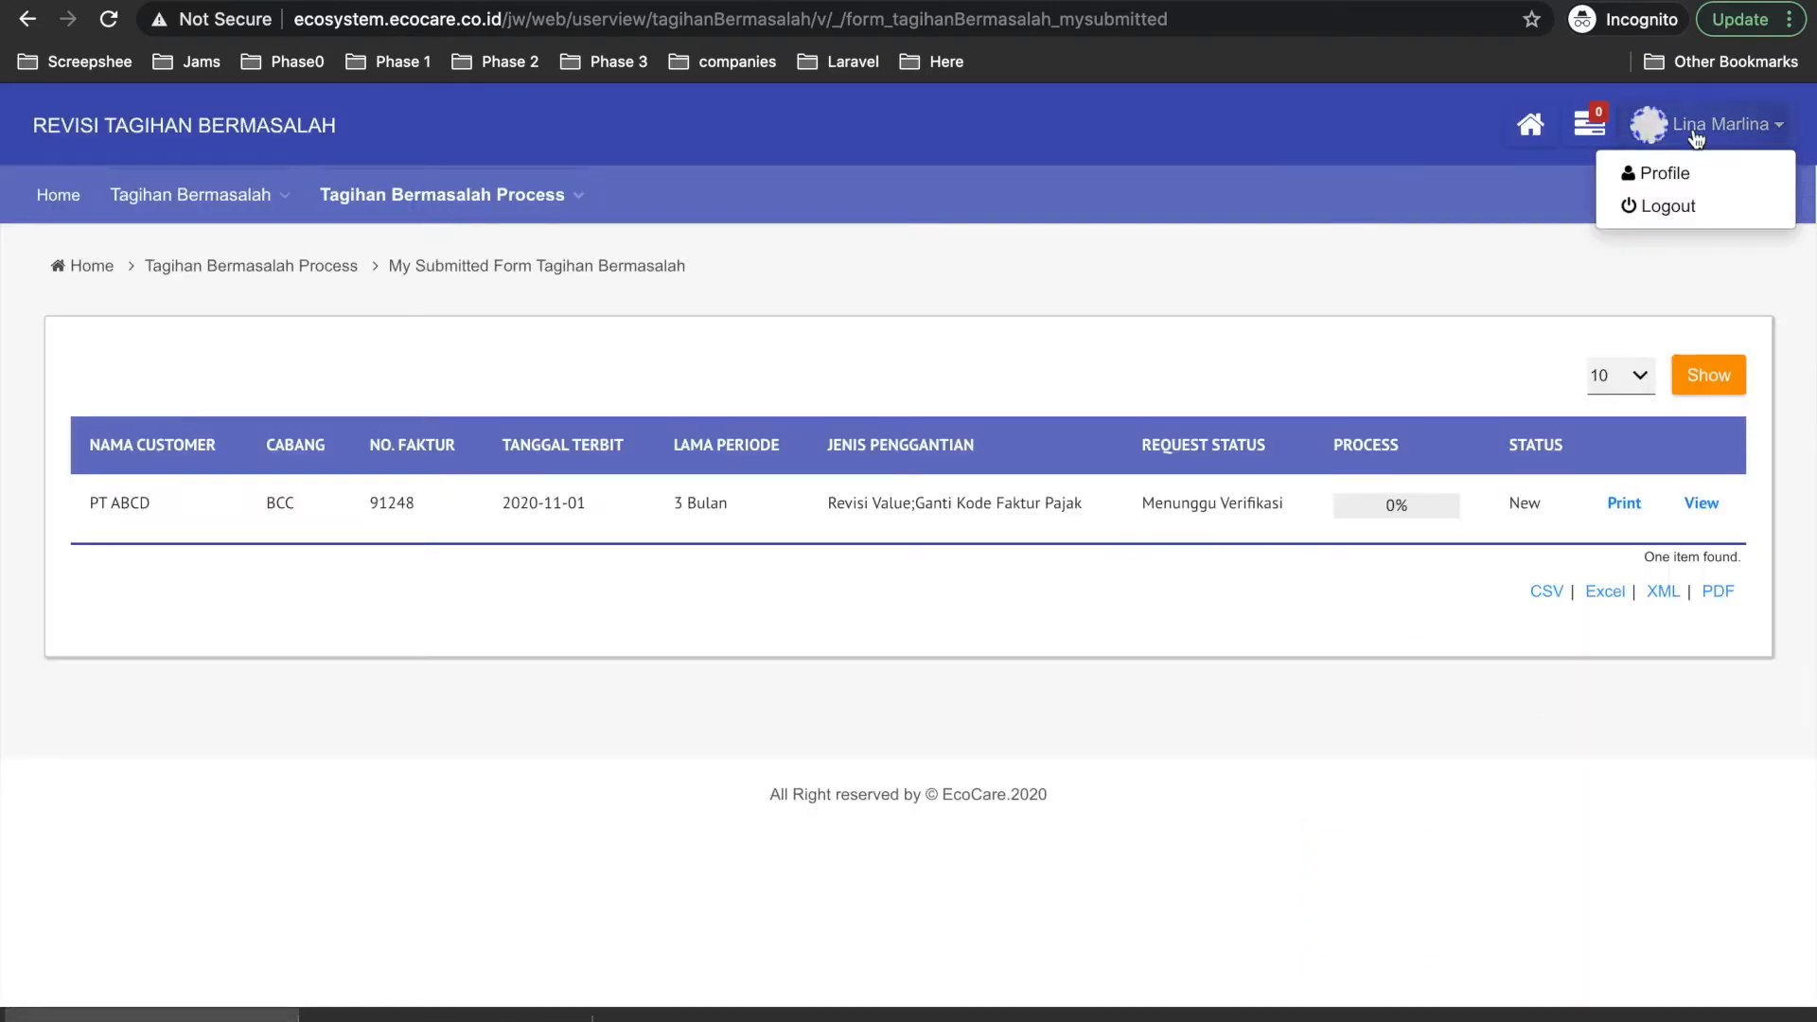
{"action": "left_click", "coordinate": [1654, 207]}
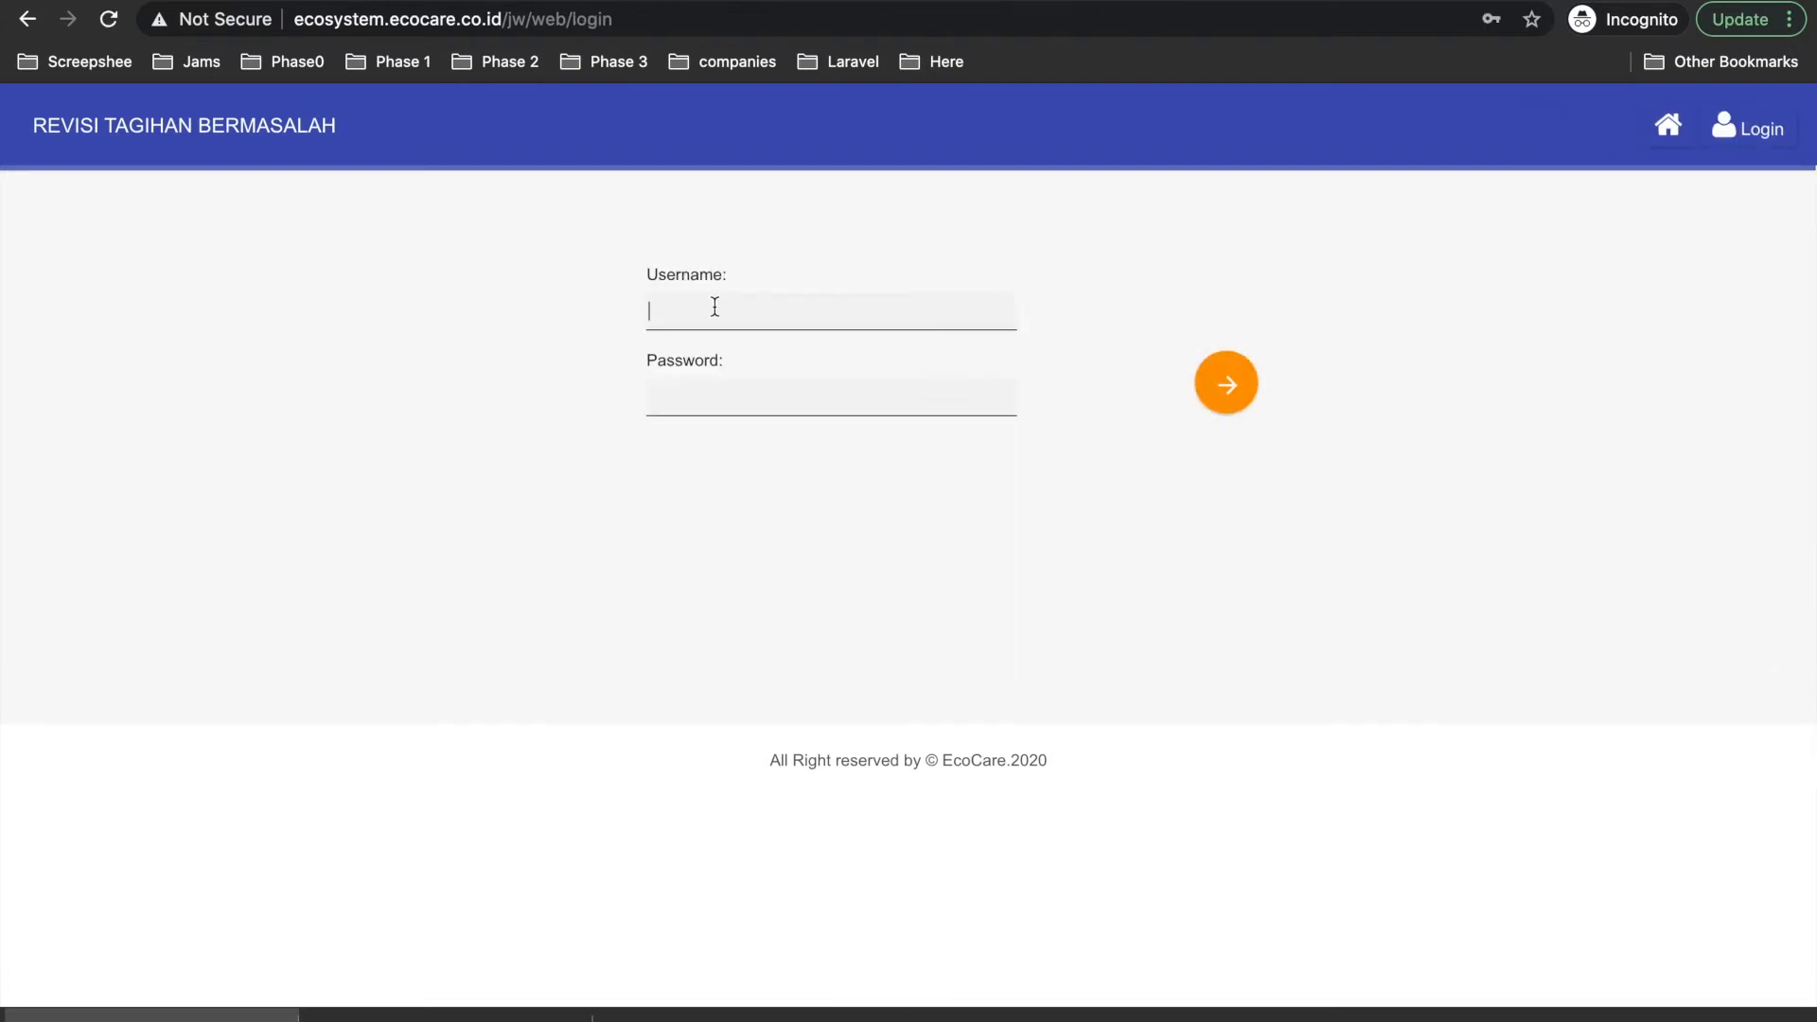
Sign in with the saved credit controller login.
{"action": "left_click", "coordinate": [714, 307]}
{"action": "type", "text": "cc"}
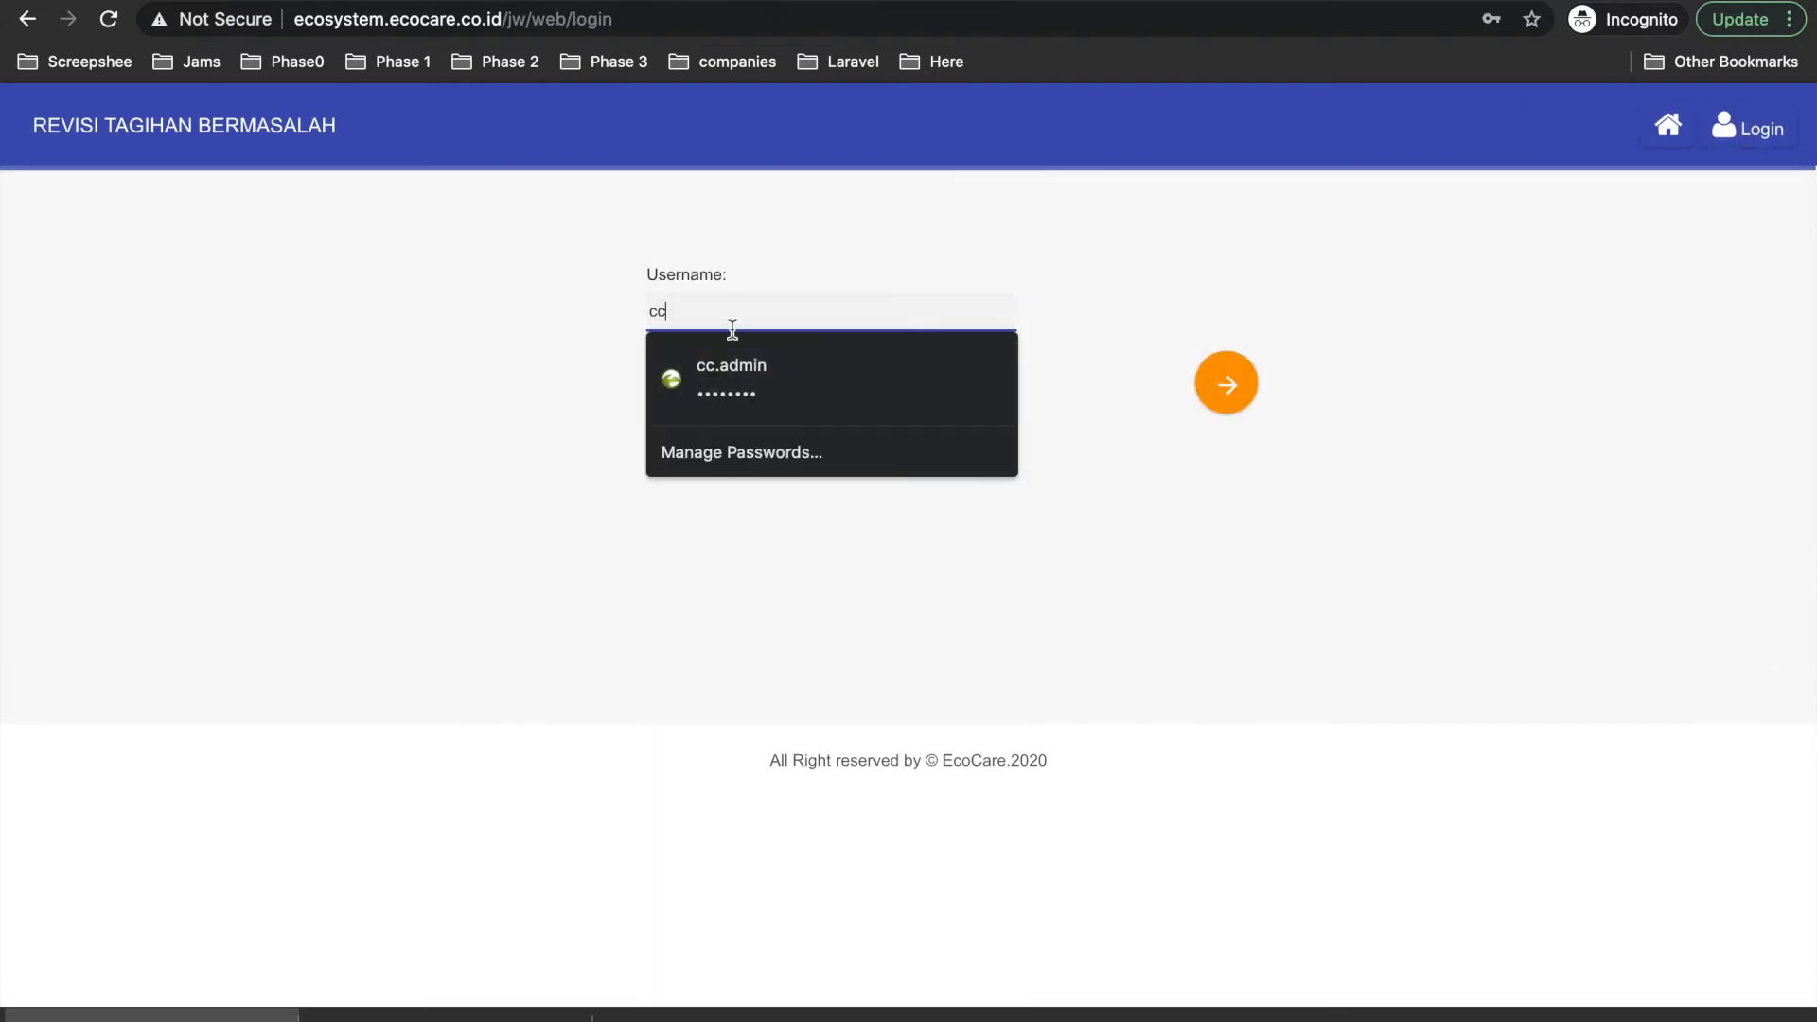
{"action": "left_click", "coordinate": [757, 373]}
{"action": "left_click", "coordinate": [1241, 381]}
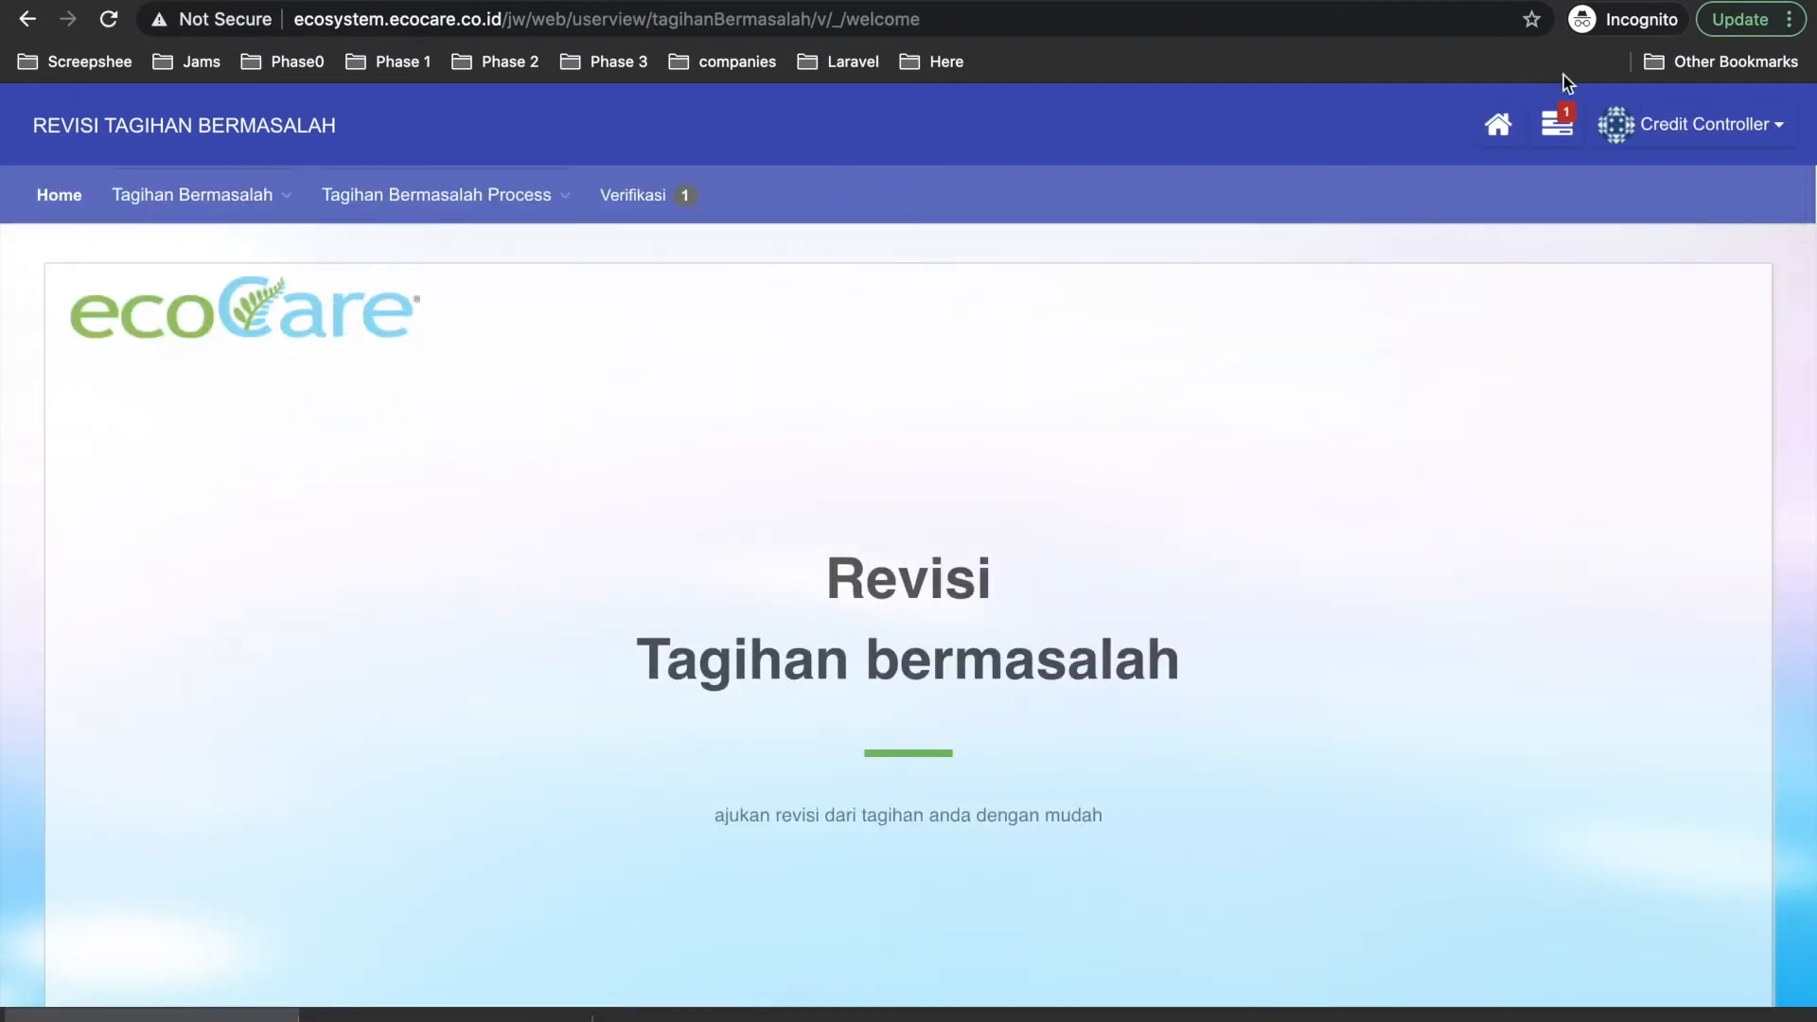
Open the verification assignment, enter the approver's name and remark 'oke', and approve it.
{"action": "left_click", "coordinate": [1557, 123]}
{"action": "left_click", "coordinate": [1357, 240]}
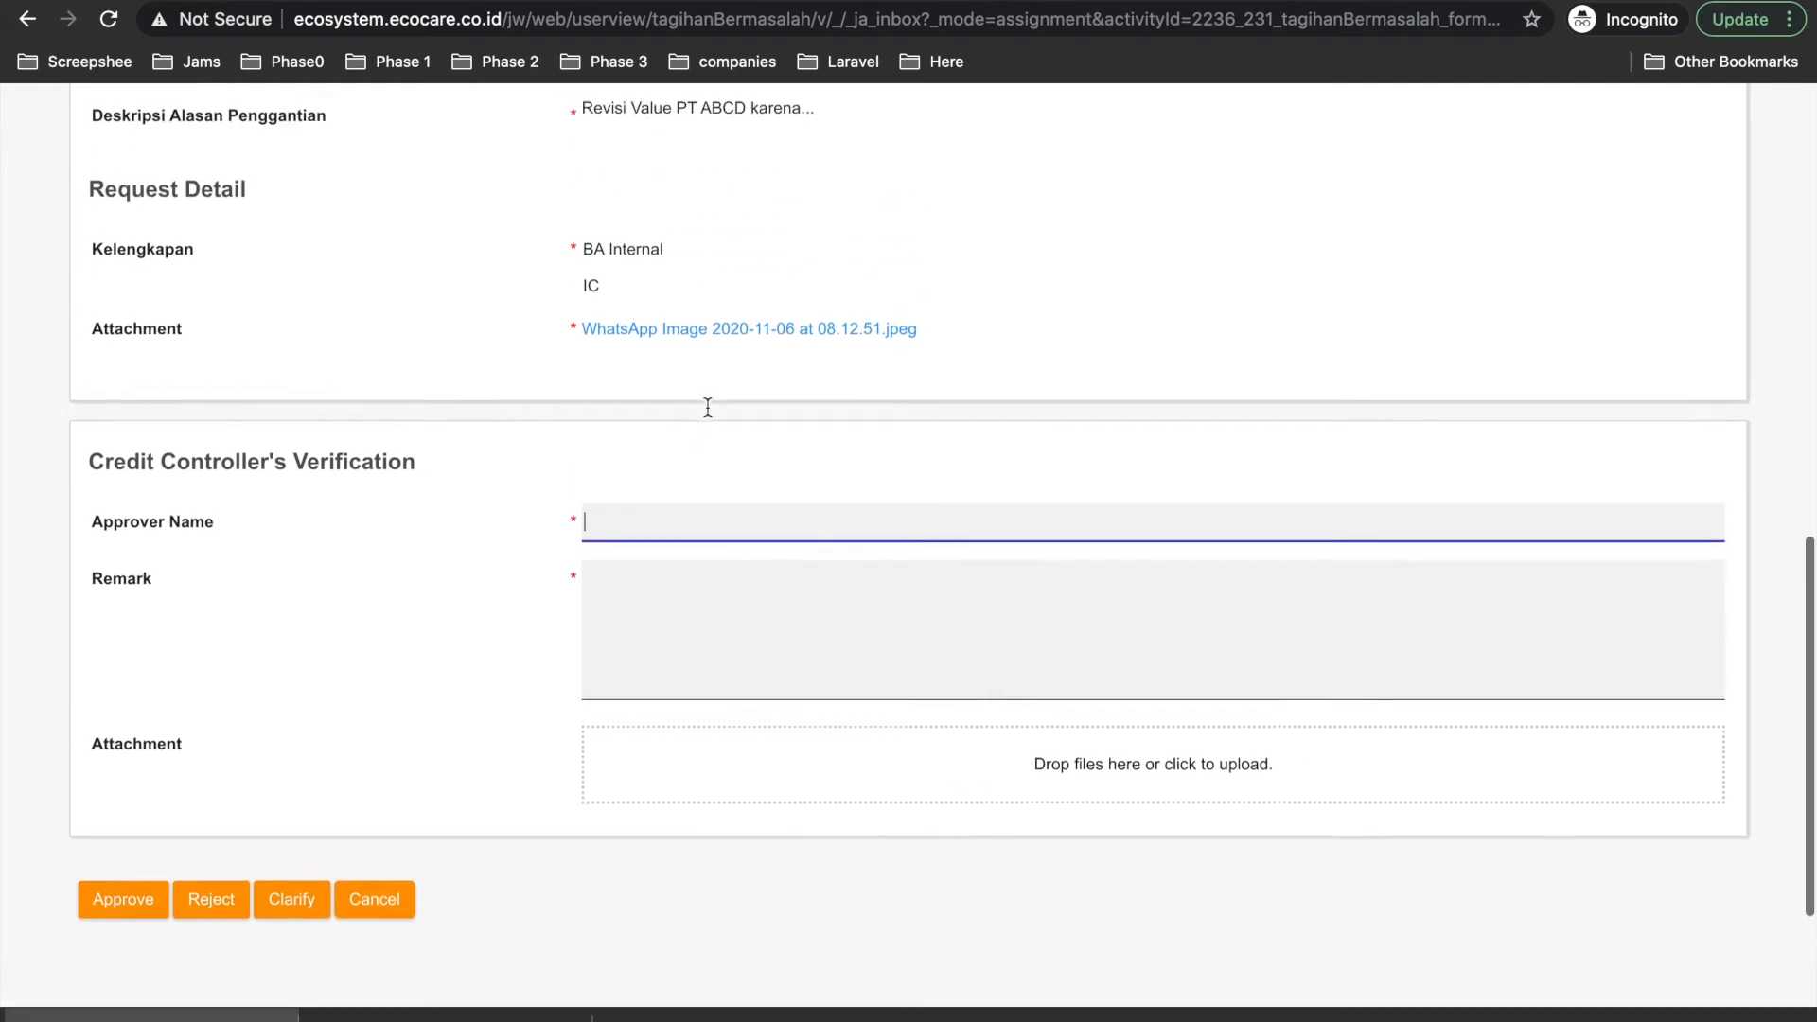
{"action": "scroll", "coordinate": [707, 407], "scroll_direction": "up", "scroll_amount": 2}
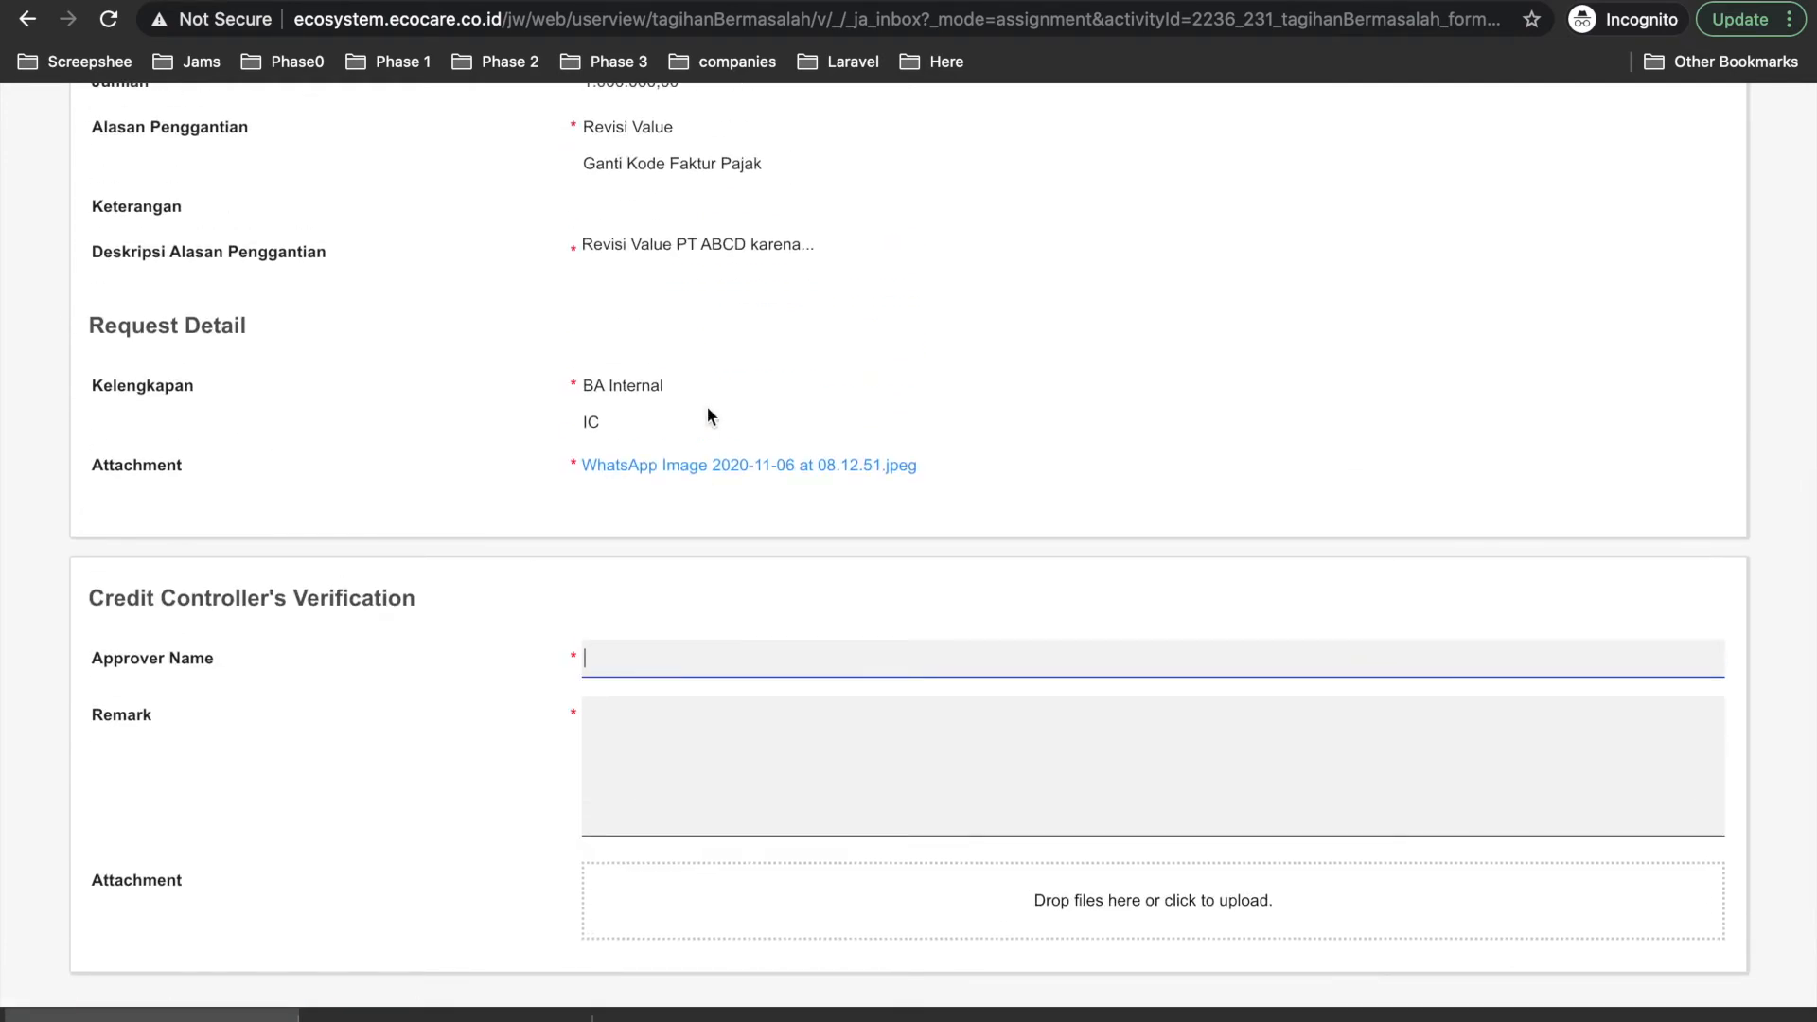
{"action": "type", "text": "Nisye"}
{"action": "left_click", "coordinate": [728, 717]}
{"action": "type", "text": "oke"}
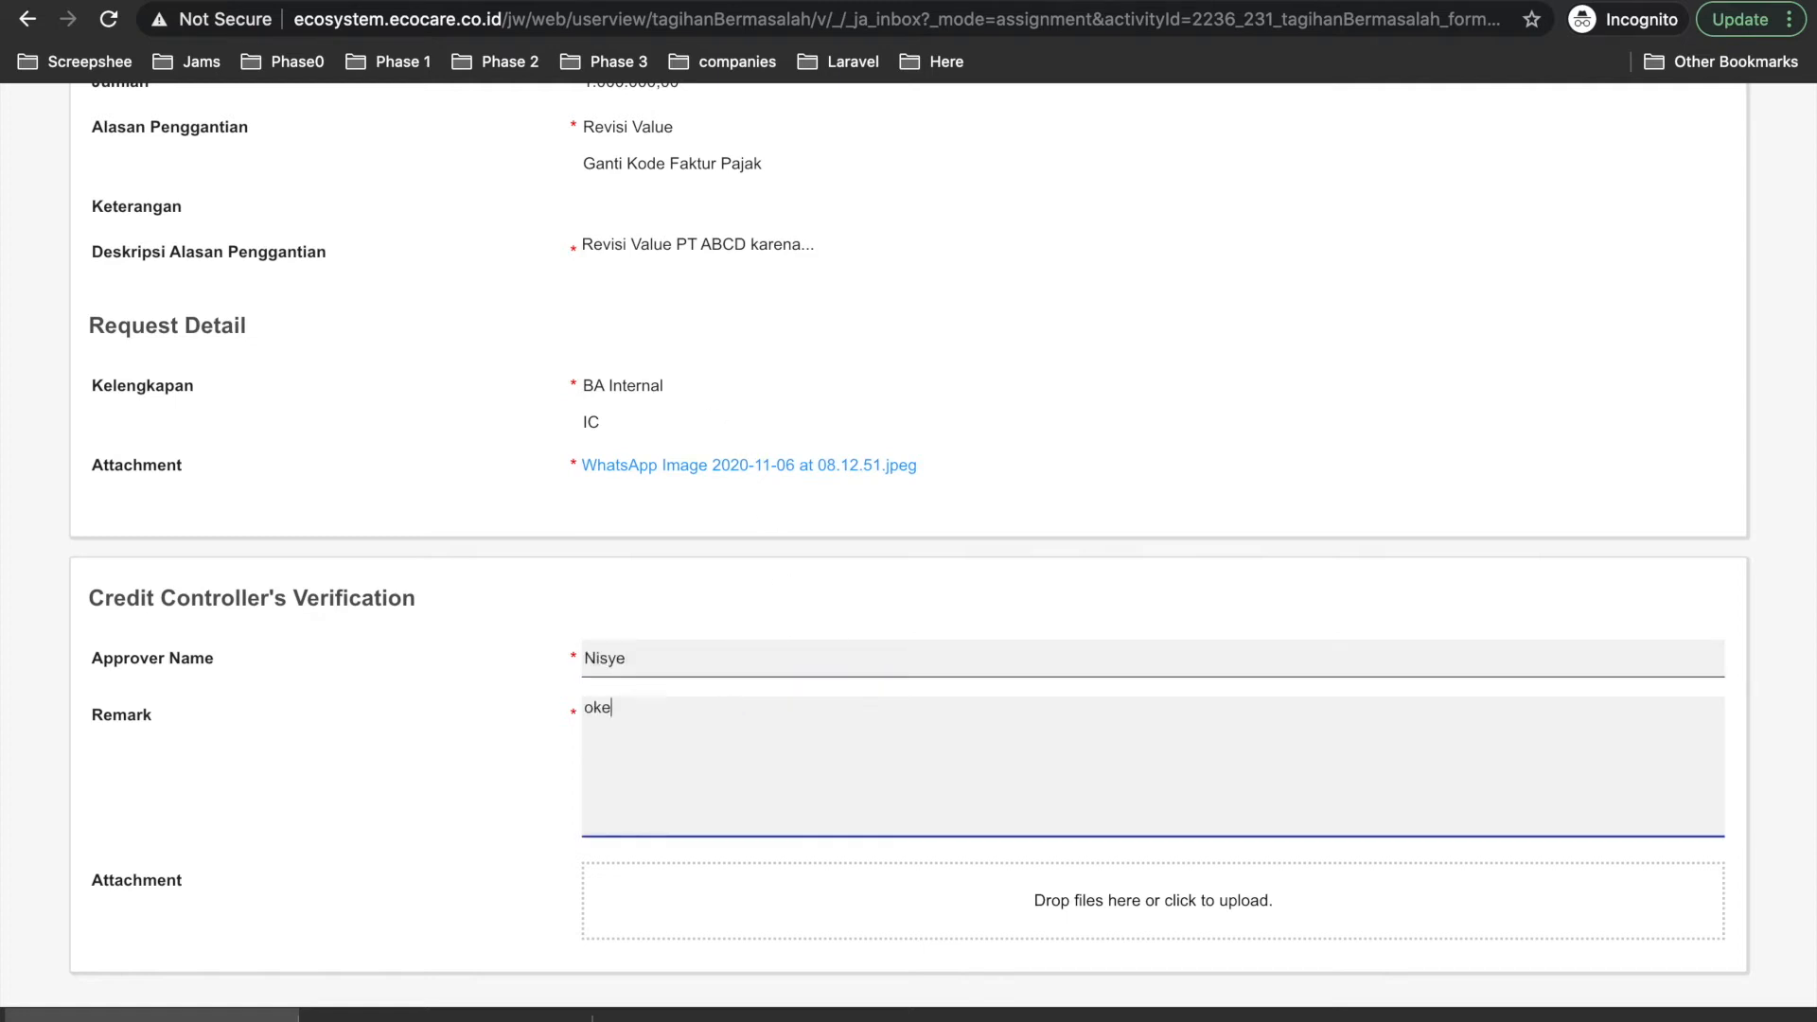
{"action": "scroll", "coordinate": [797, 481], "scroll_direction": "down", "scroll_amount": 4}
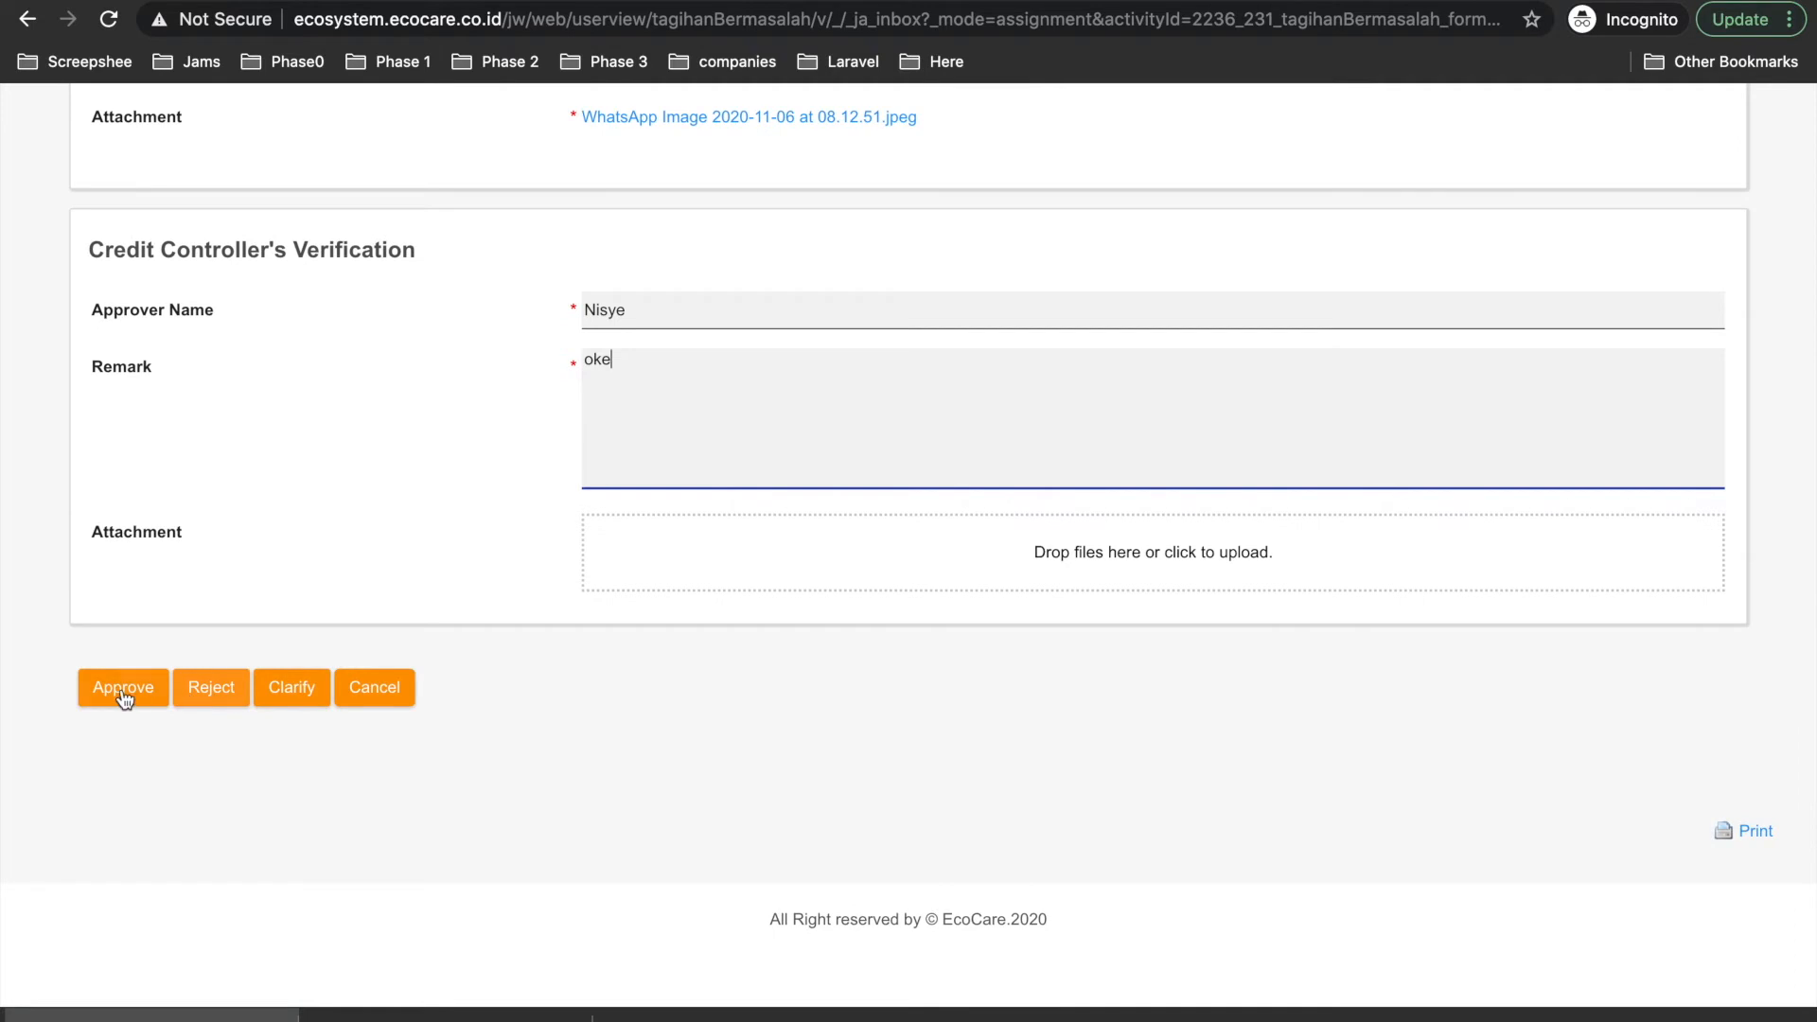
{"action": "left_click", "coordinate": [114, 695]}
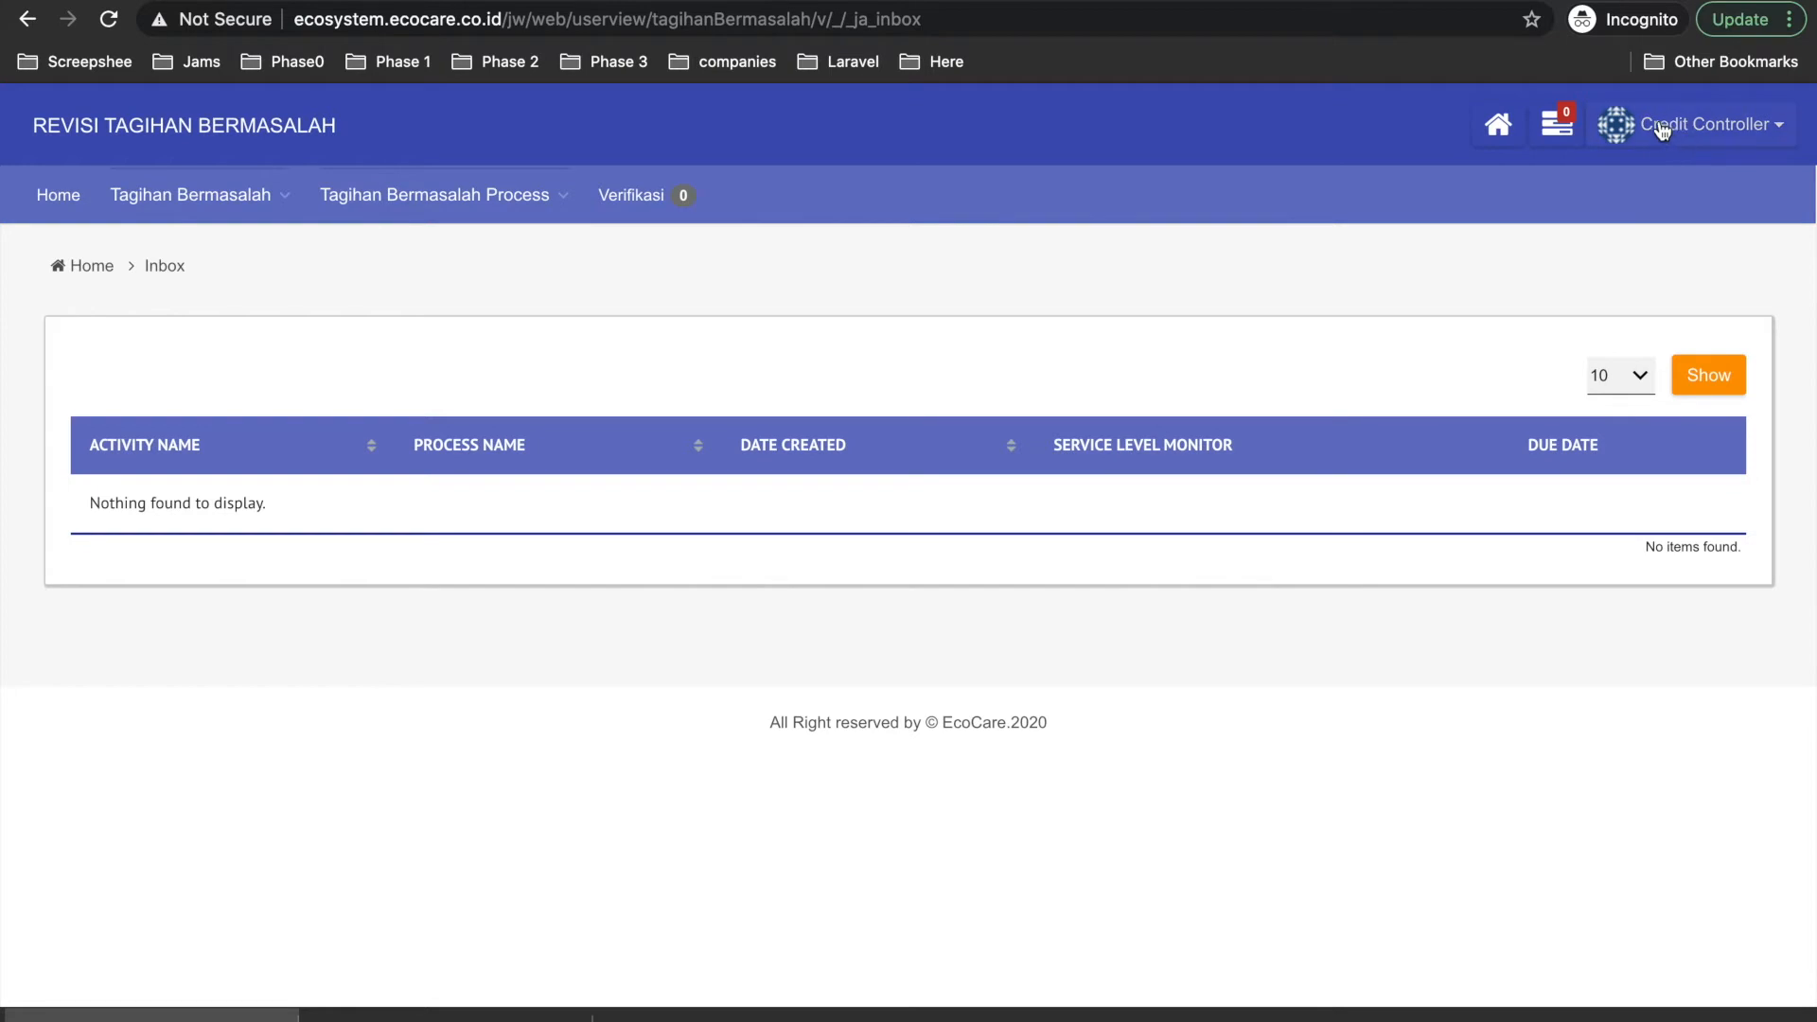
Check the request's 50% progress details under Tagihan Bermasalah > All Request.
{"action": "left_click", "coordinate": [203, 210]}
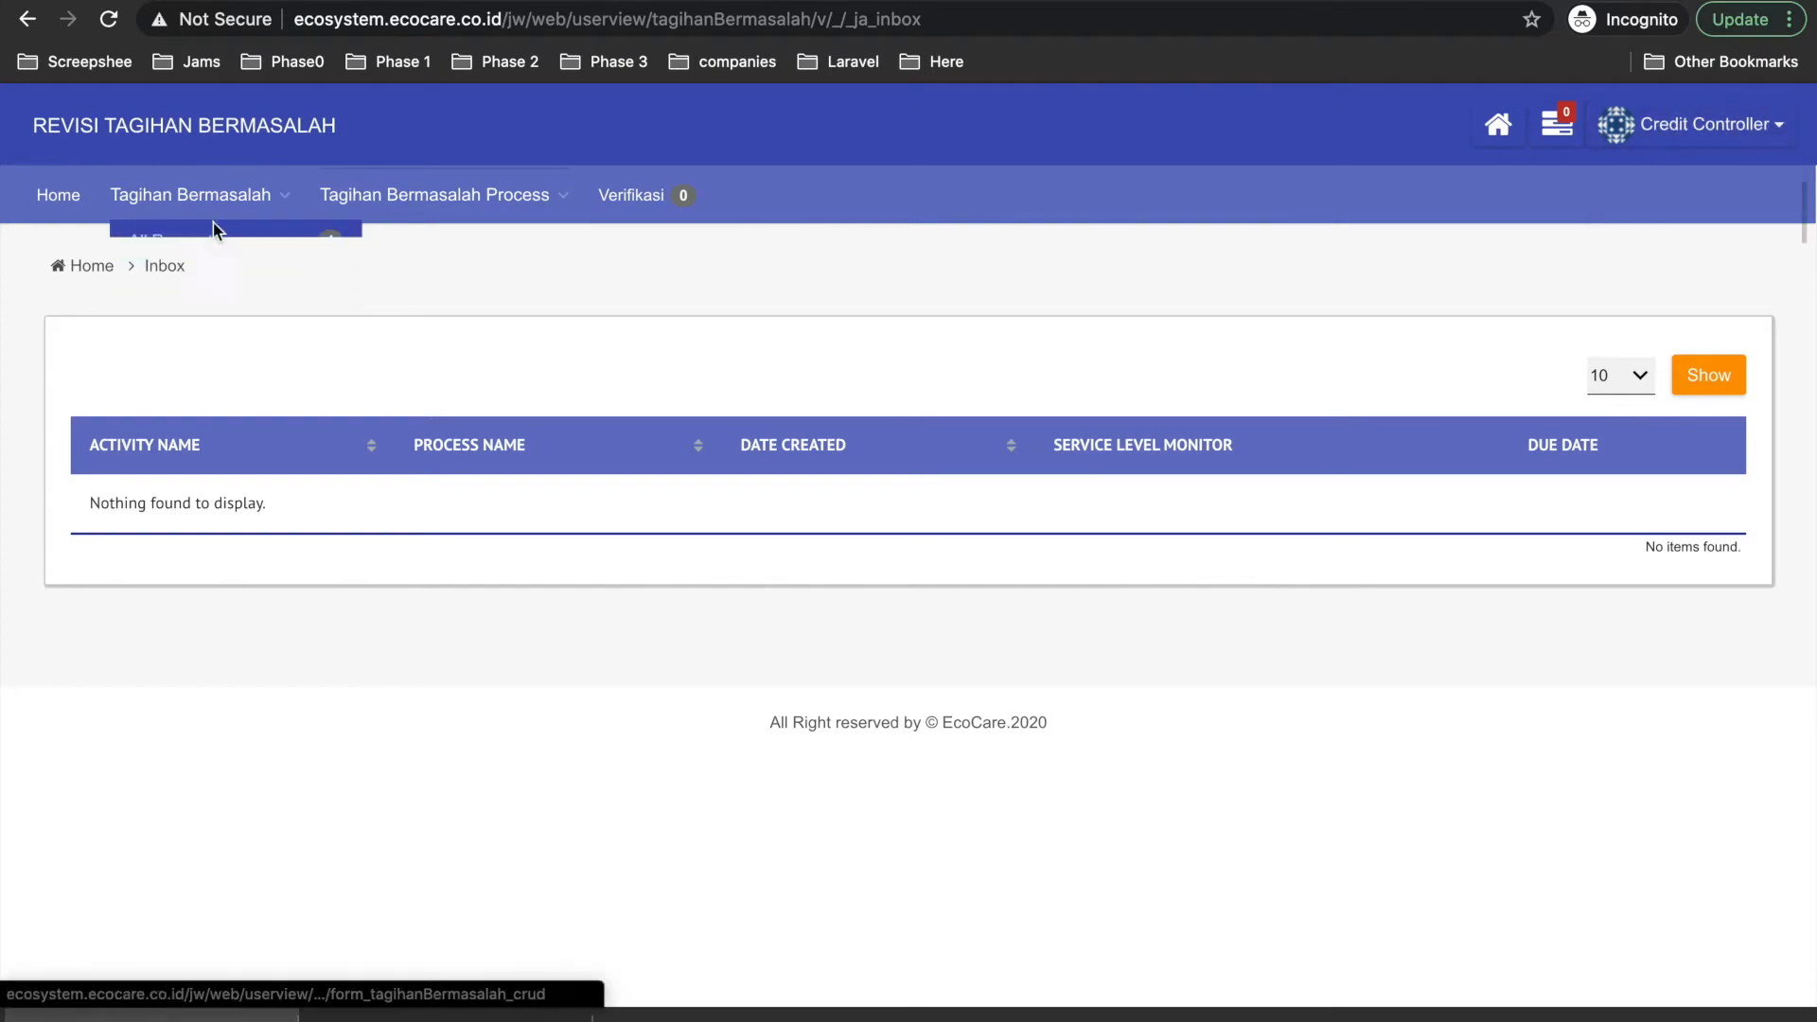
{"action": "left_click", "coordinate": [146, 242]}
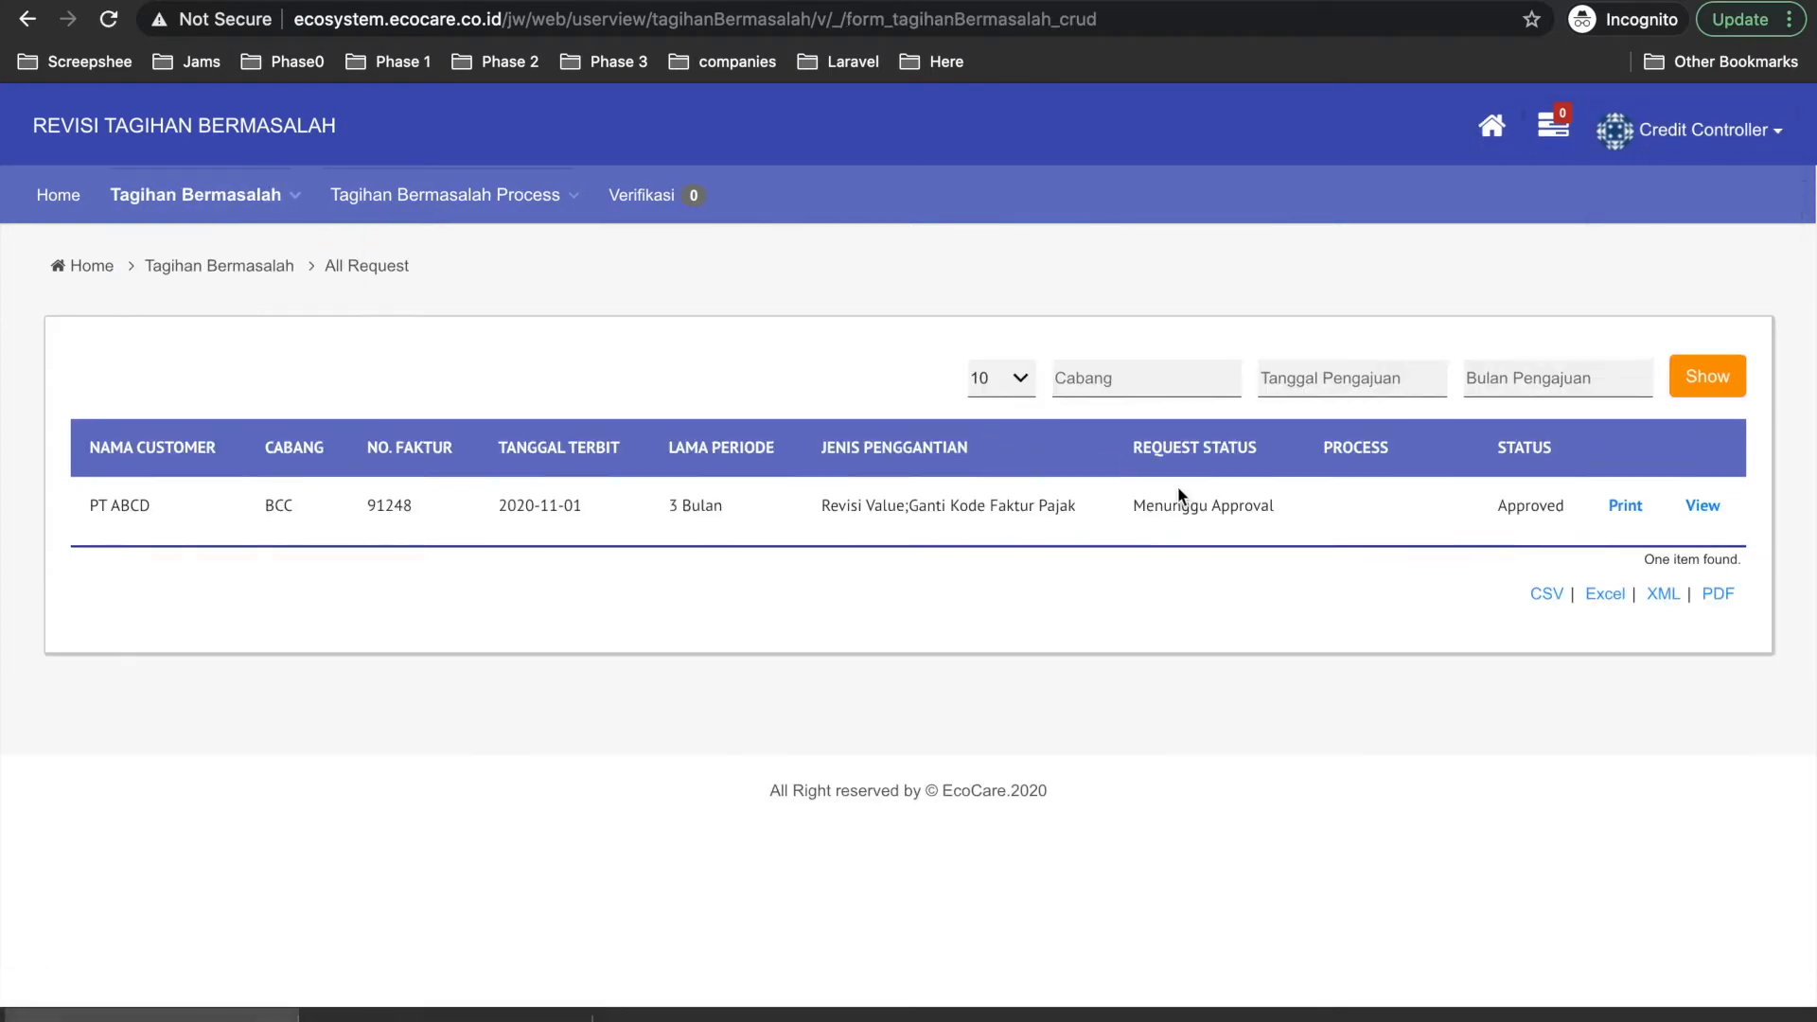
{"action": "left_click", "coordinate": [1400, 517]}
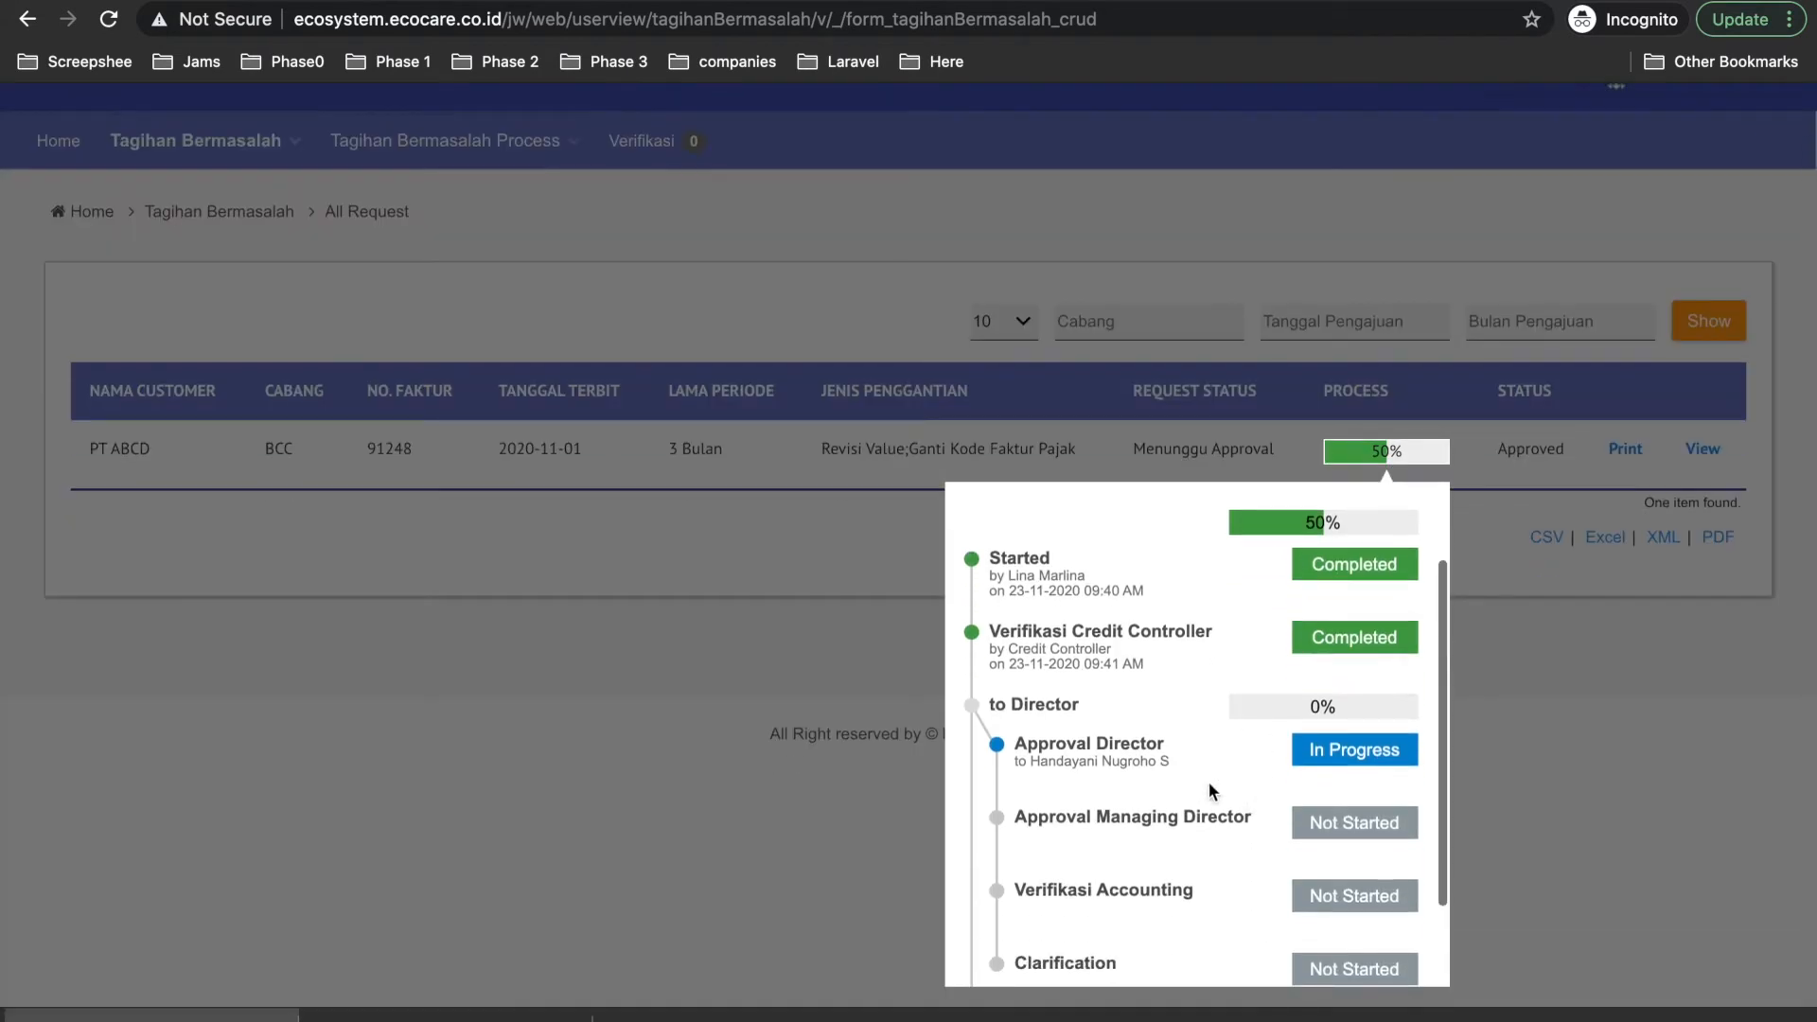
{"action": "left_click", "coordinate": [1692, 758]}
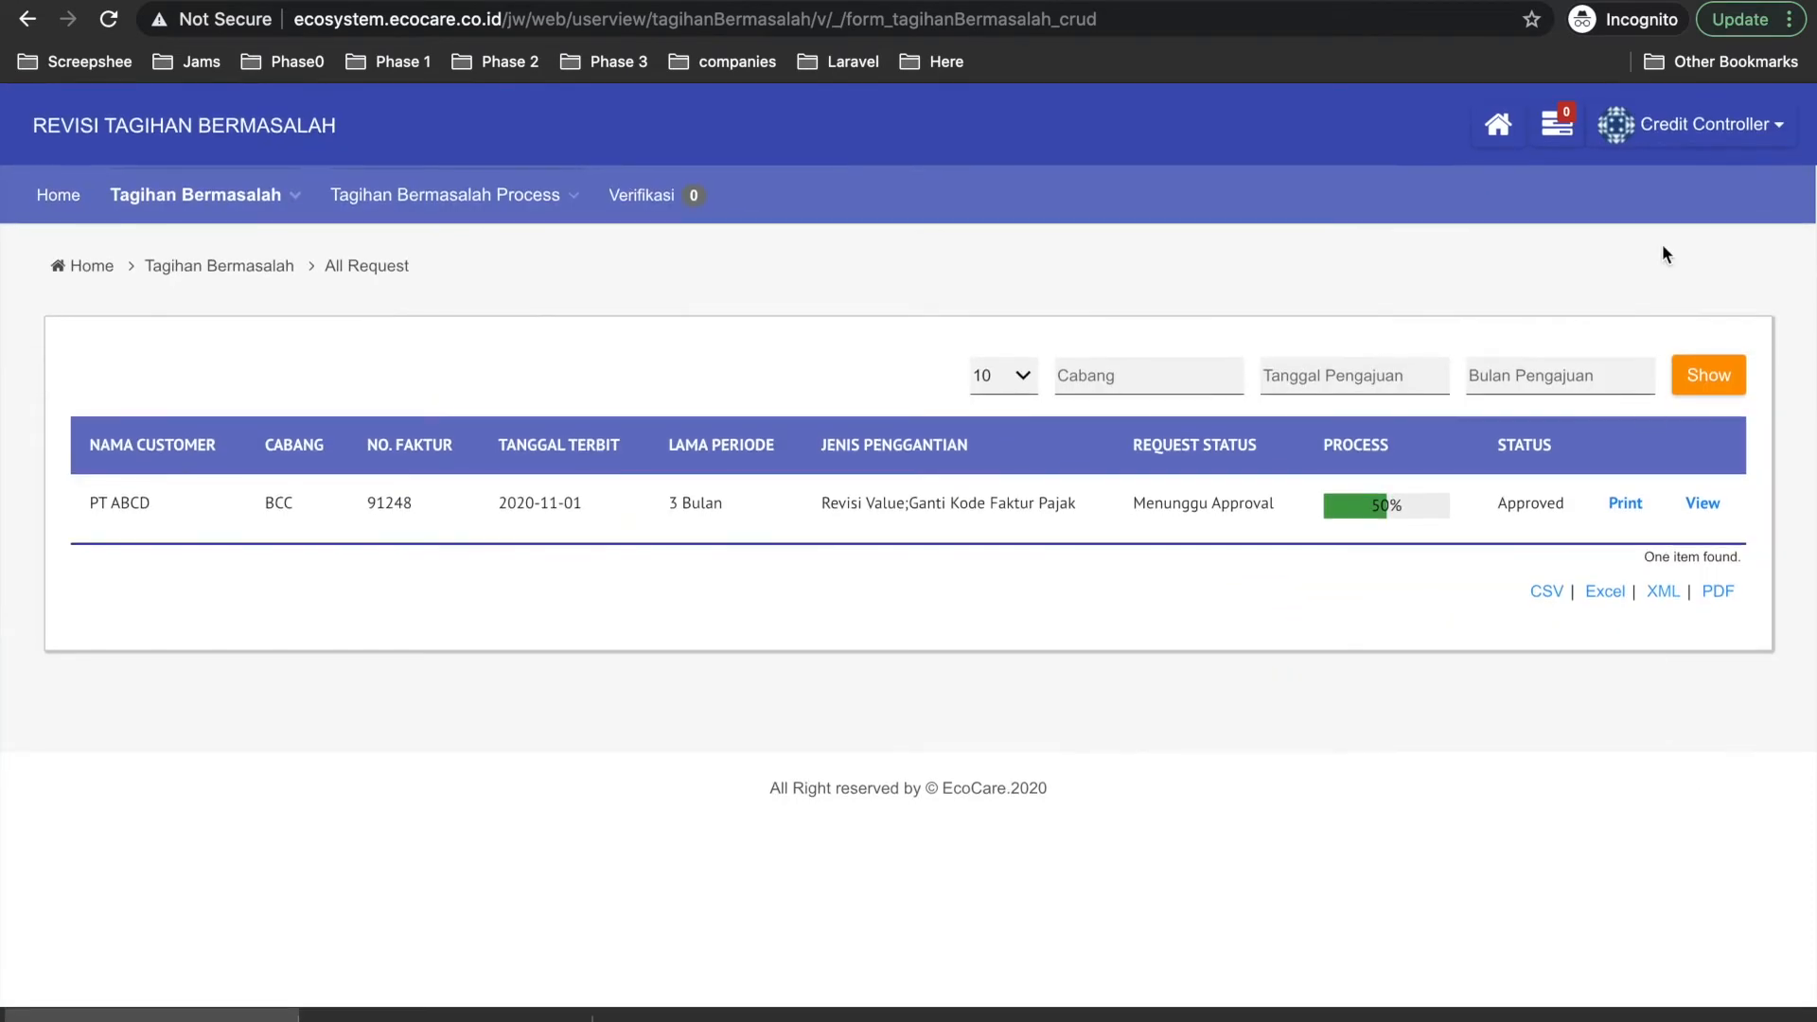
Log out of the credit controller account and sign in with the director's saved login.
{"action": "left_click", "coordinate": [1703, 124]}
{"action": "left_click", "coordinate": [1669, 206]}
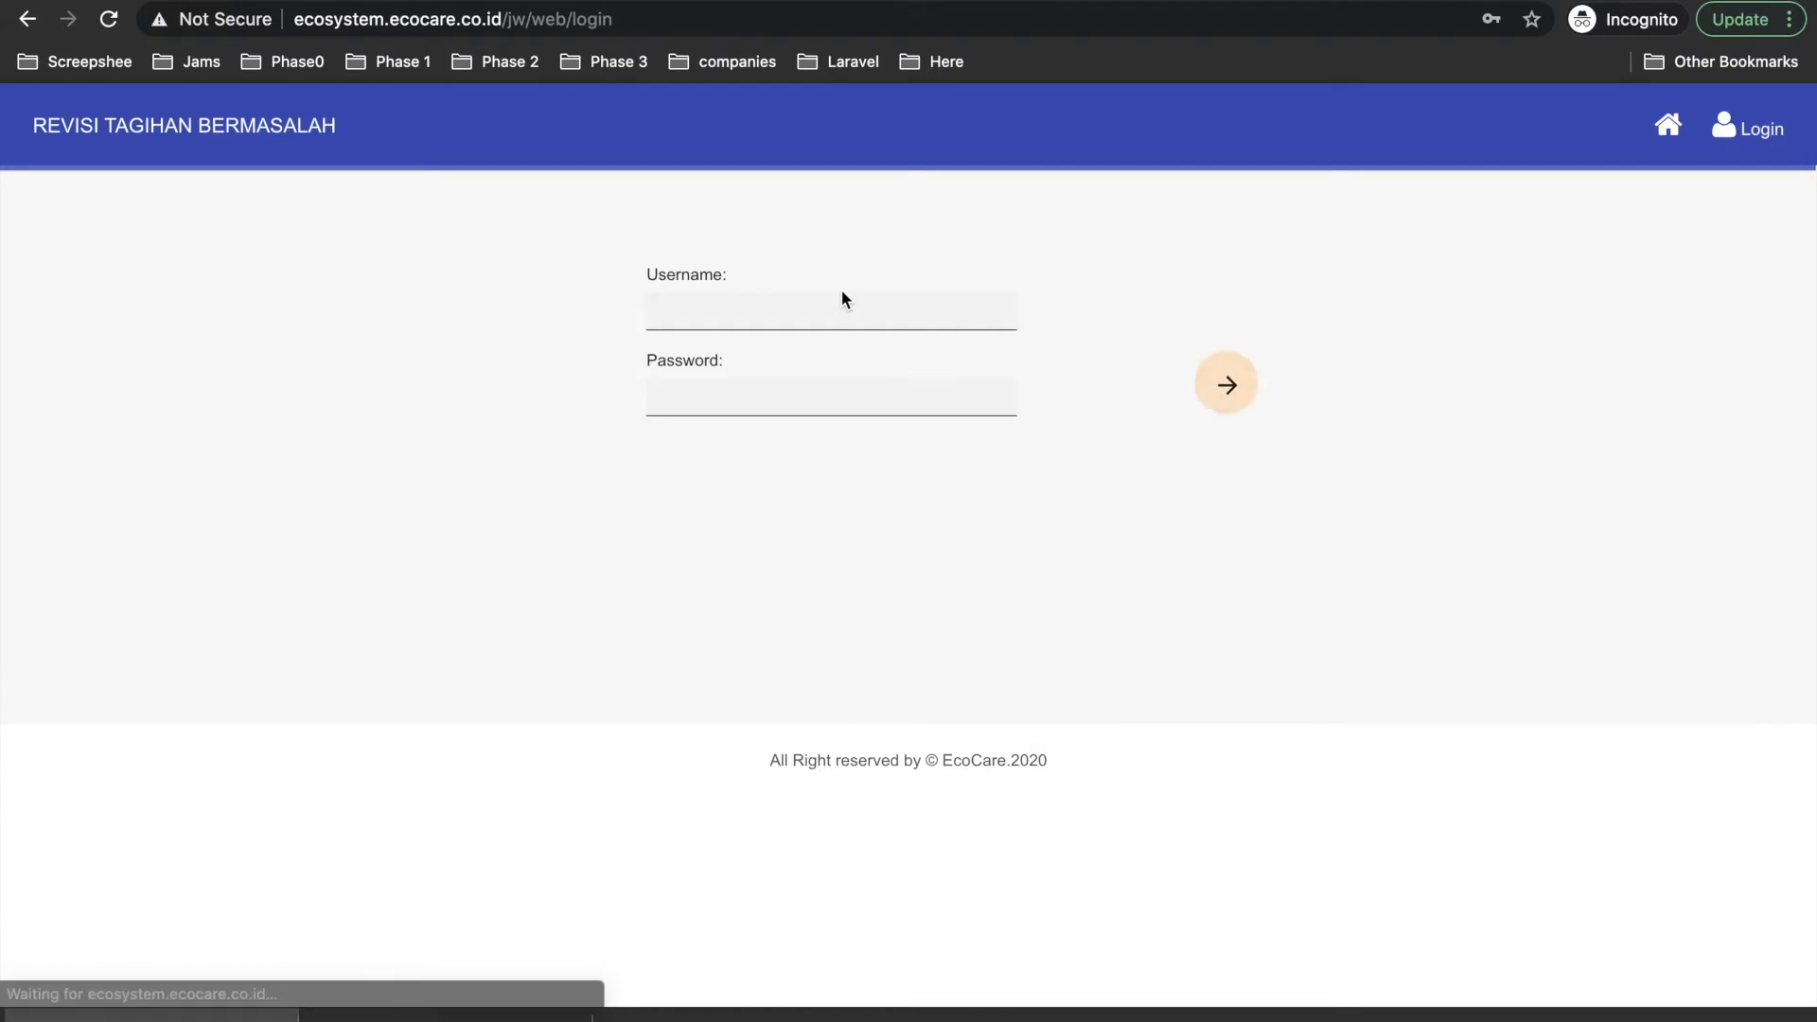
{"action": "left_click", "coordinate": [770, 311]}
{"action": "left_click", "coordinate": [822, 383]}
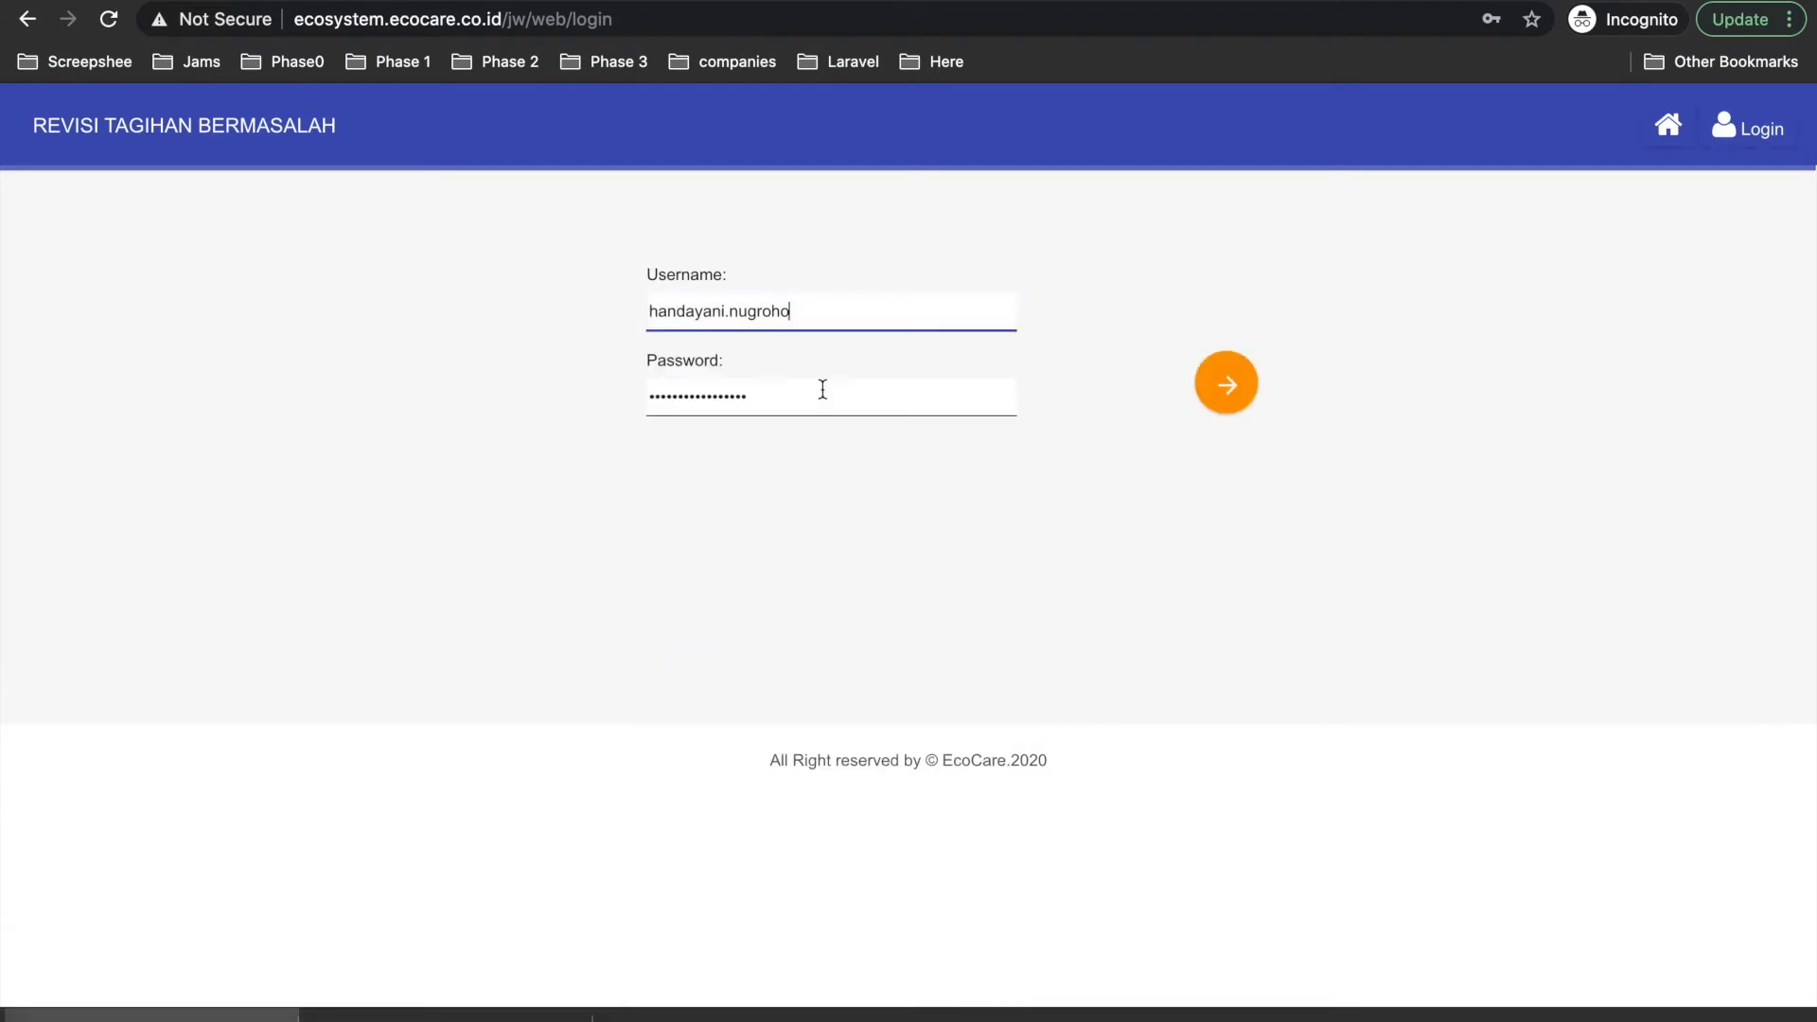
{"action": "left_click", "coordinate": [1225, 398]}
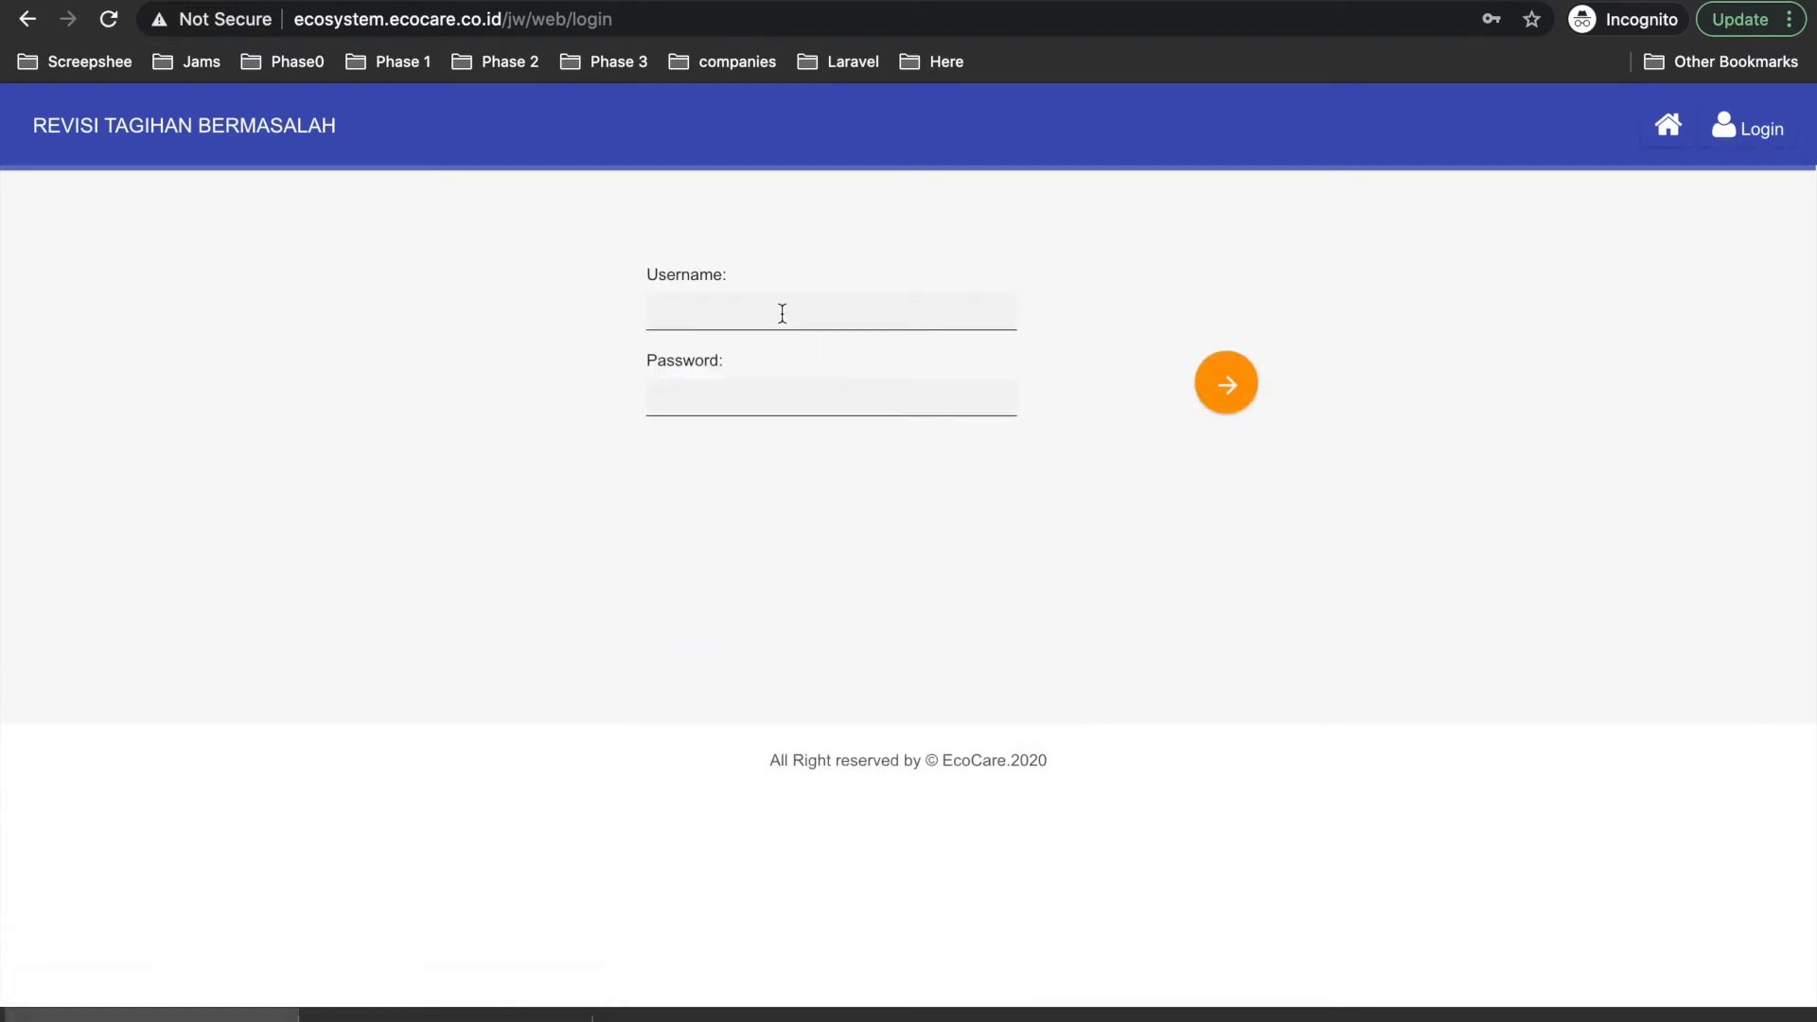
Repeat the director login and show the pending Approval Director assignment.
{"action": "left_click", "coordinate": [783, 312]}
{"action": "left_click", "coordinate": [811, 369]}
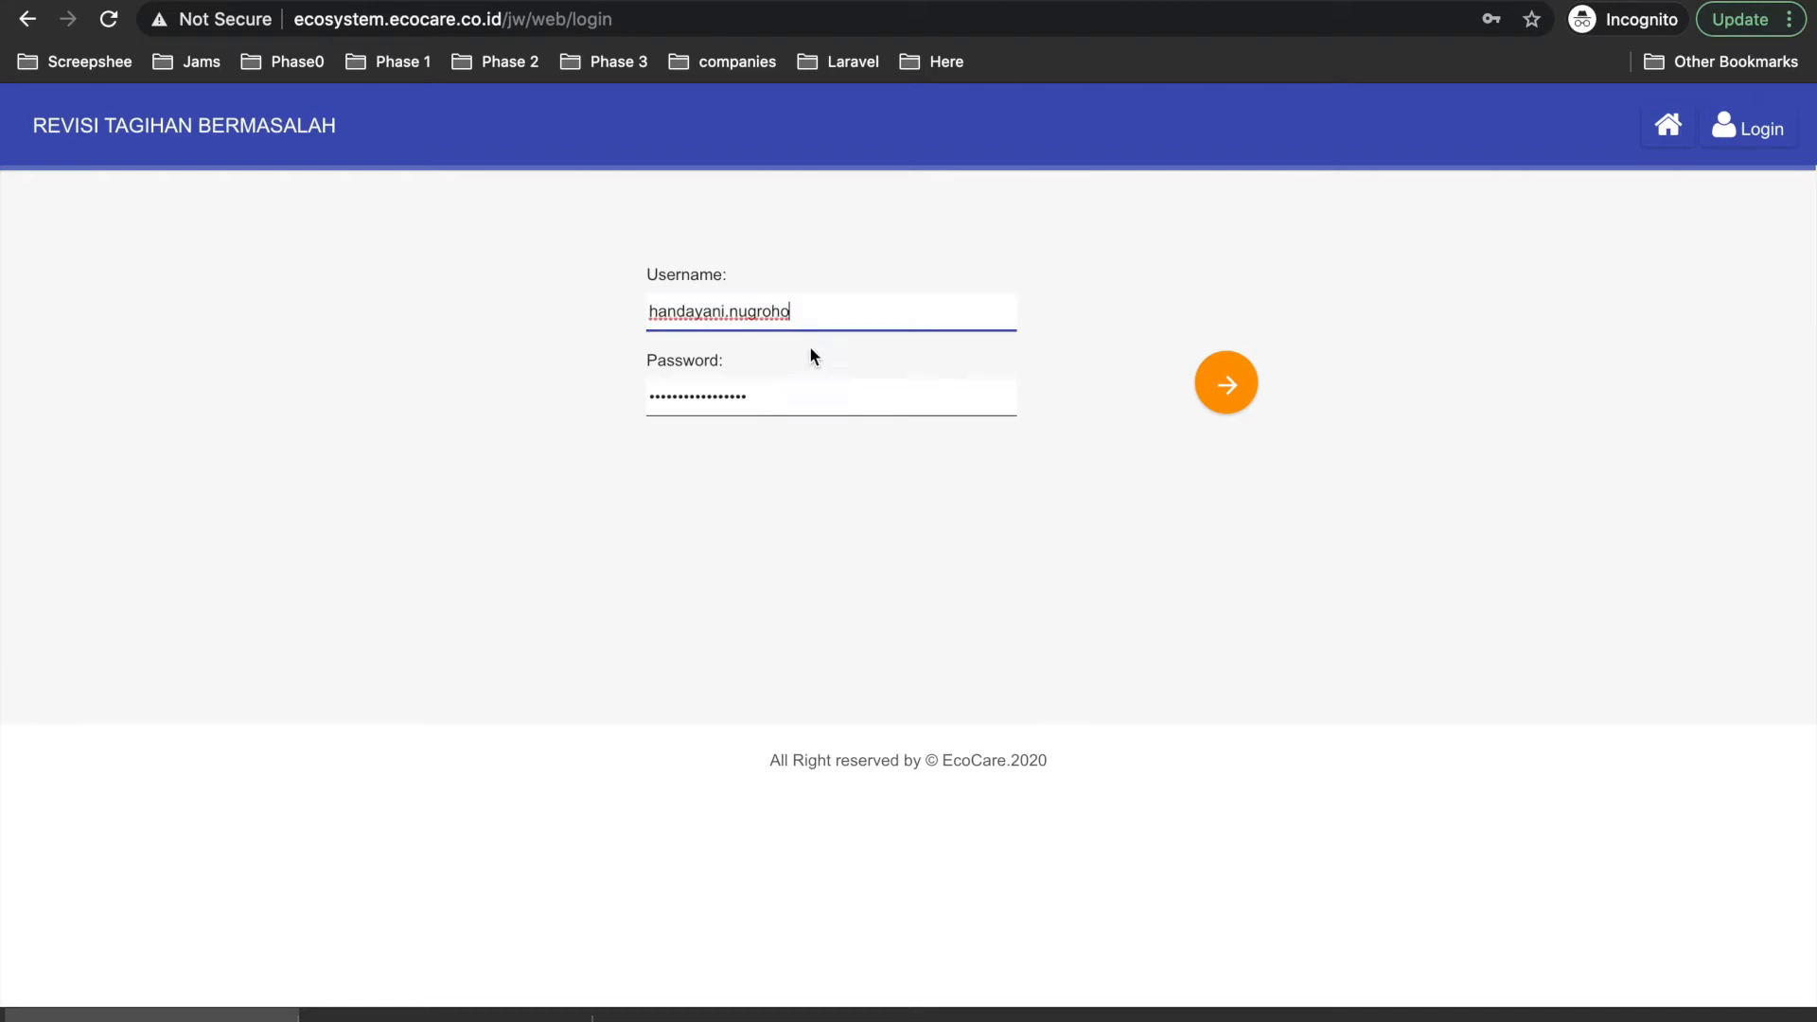
{"action": "left_click", "coordinate": [1227, 386]}
{"action": "left_click", "coordinate": [1511, 124]}
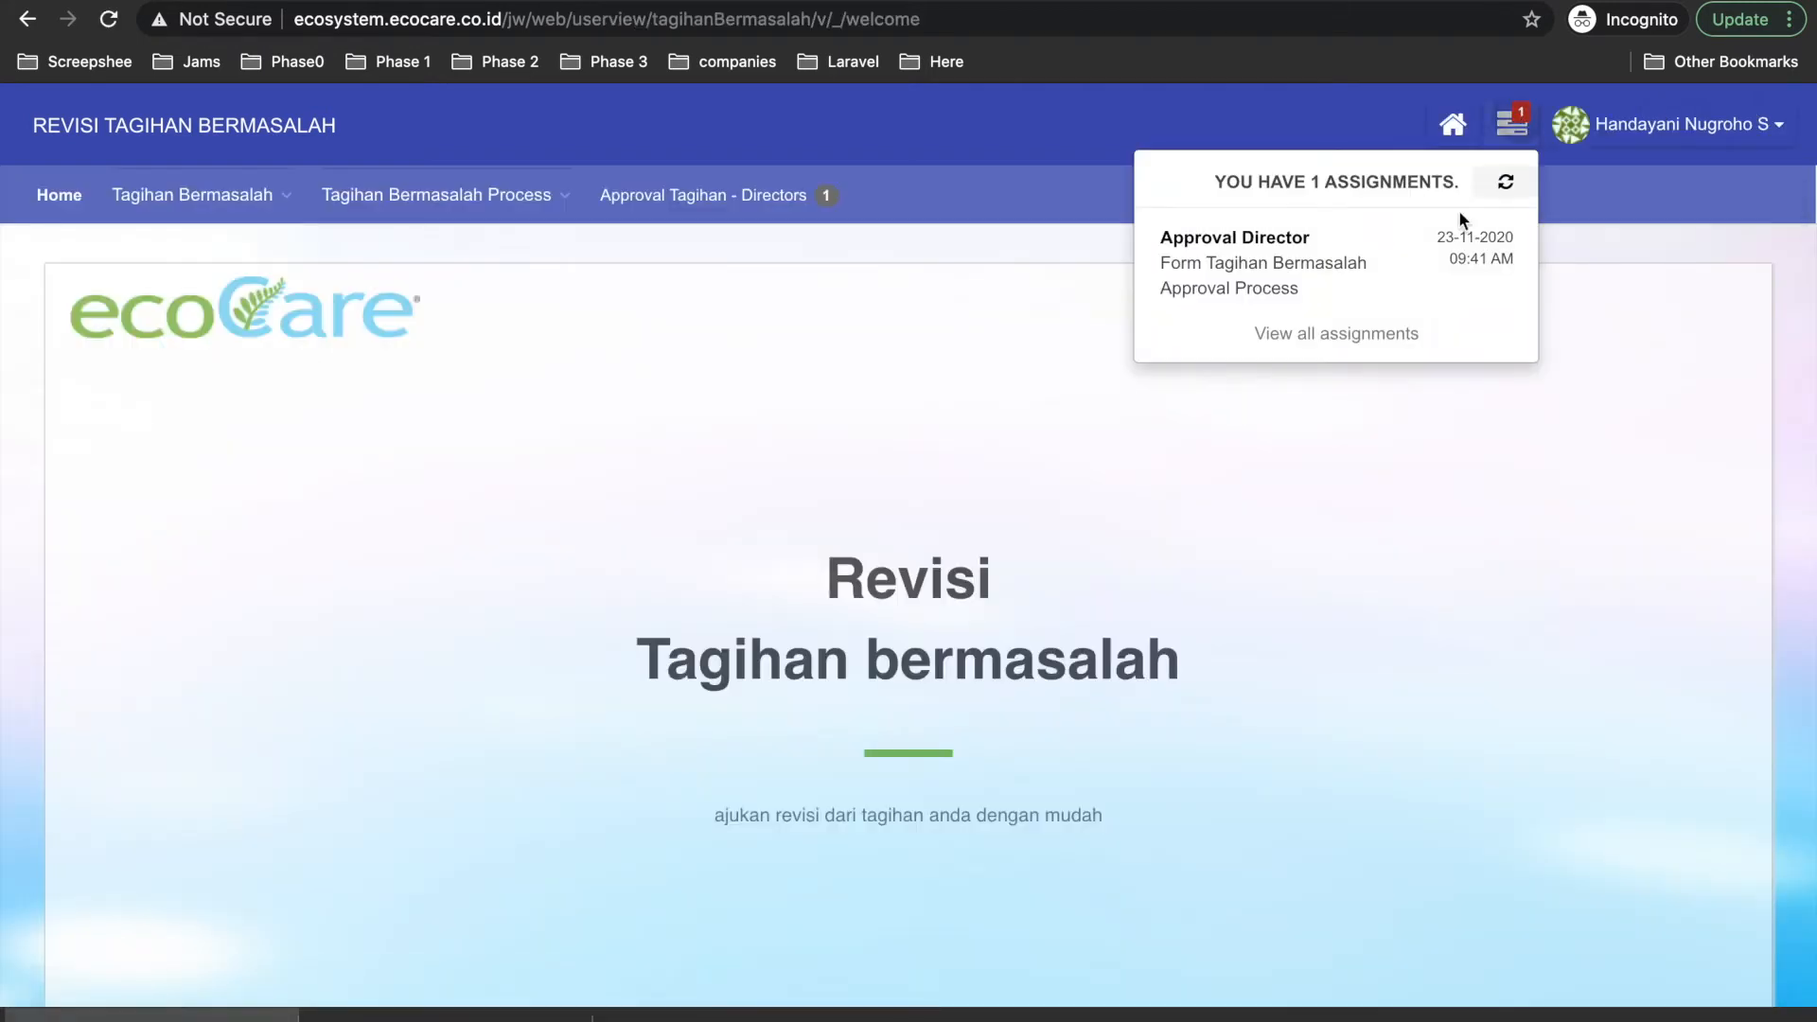
Open the Approval Director assignment and start the remark 'clarify ya.. mo'.
{"action": "left_click", "coordinate": [1448, 239]}
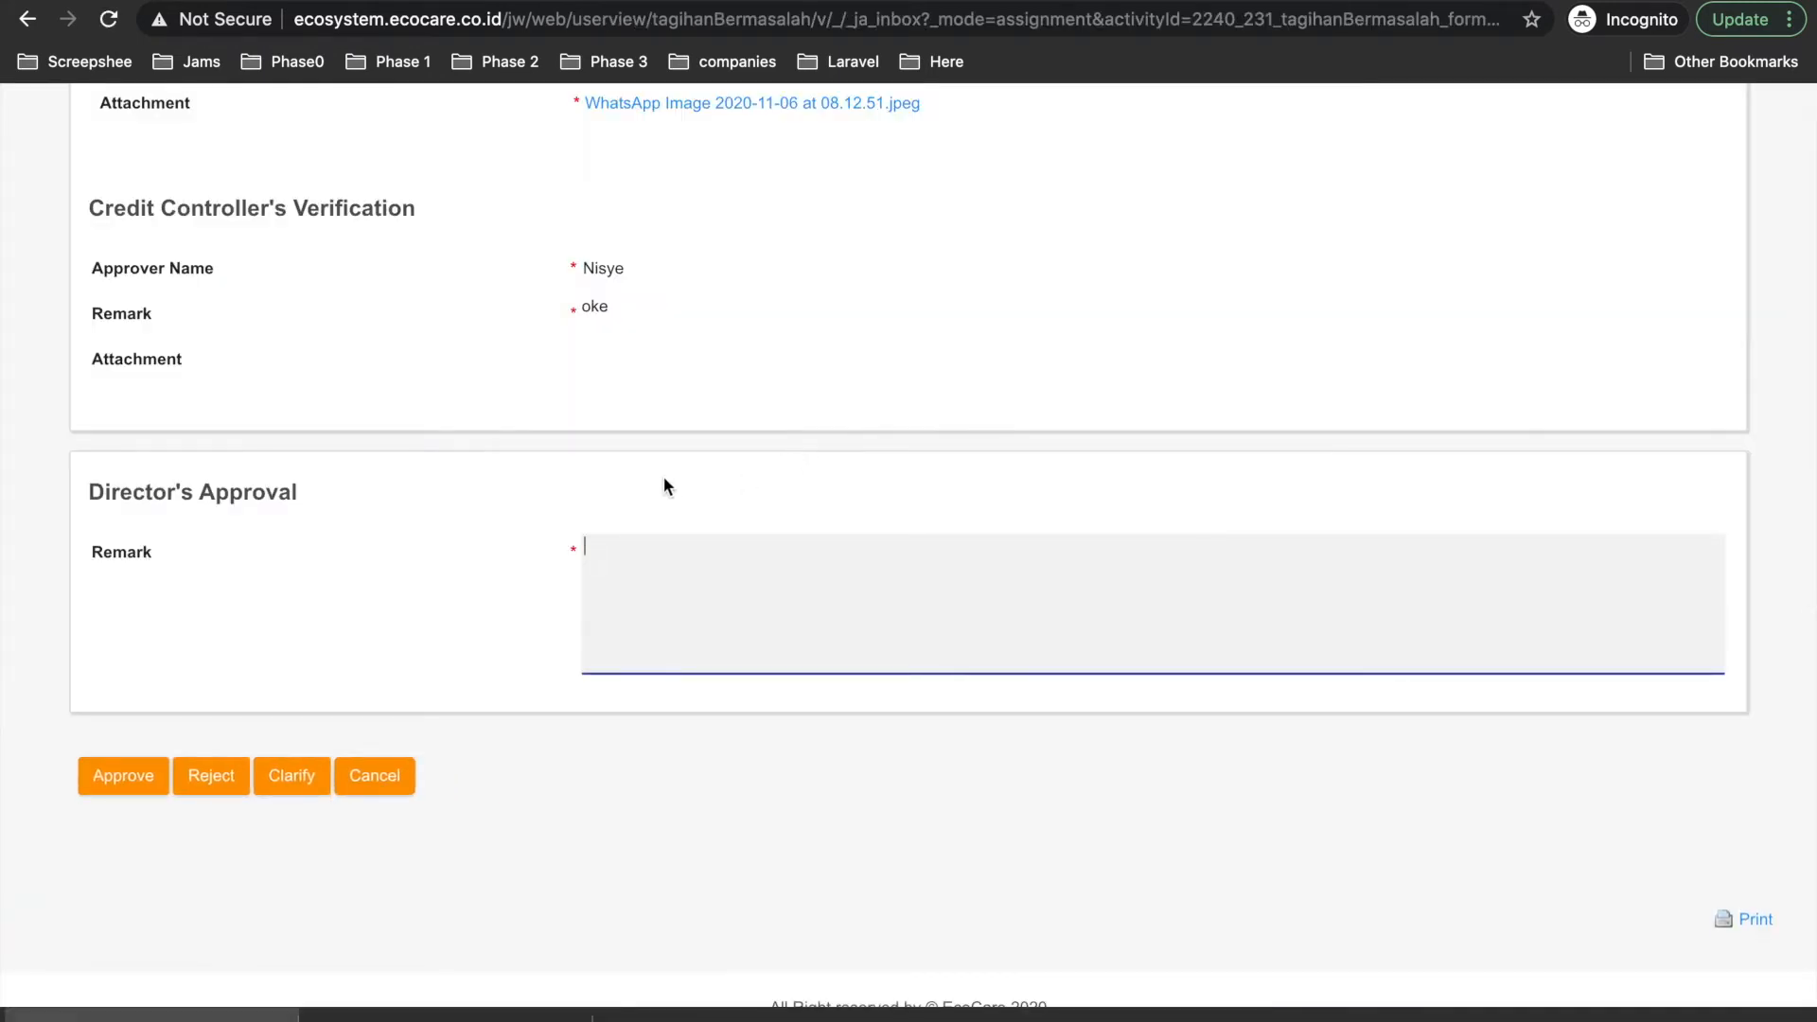
{"action": "scroll", "coordinate": [663, 479], "scroll_direction": "up", "scroll_amount": 14}
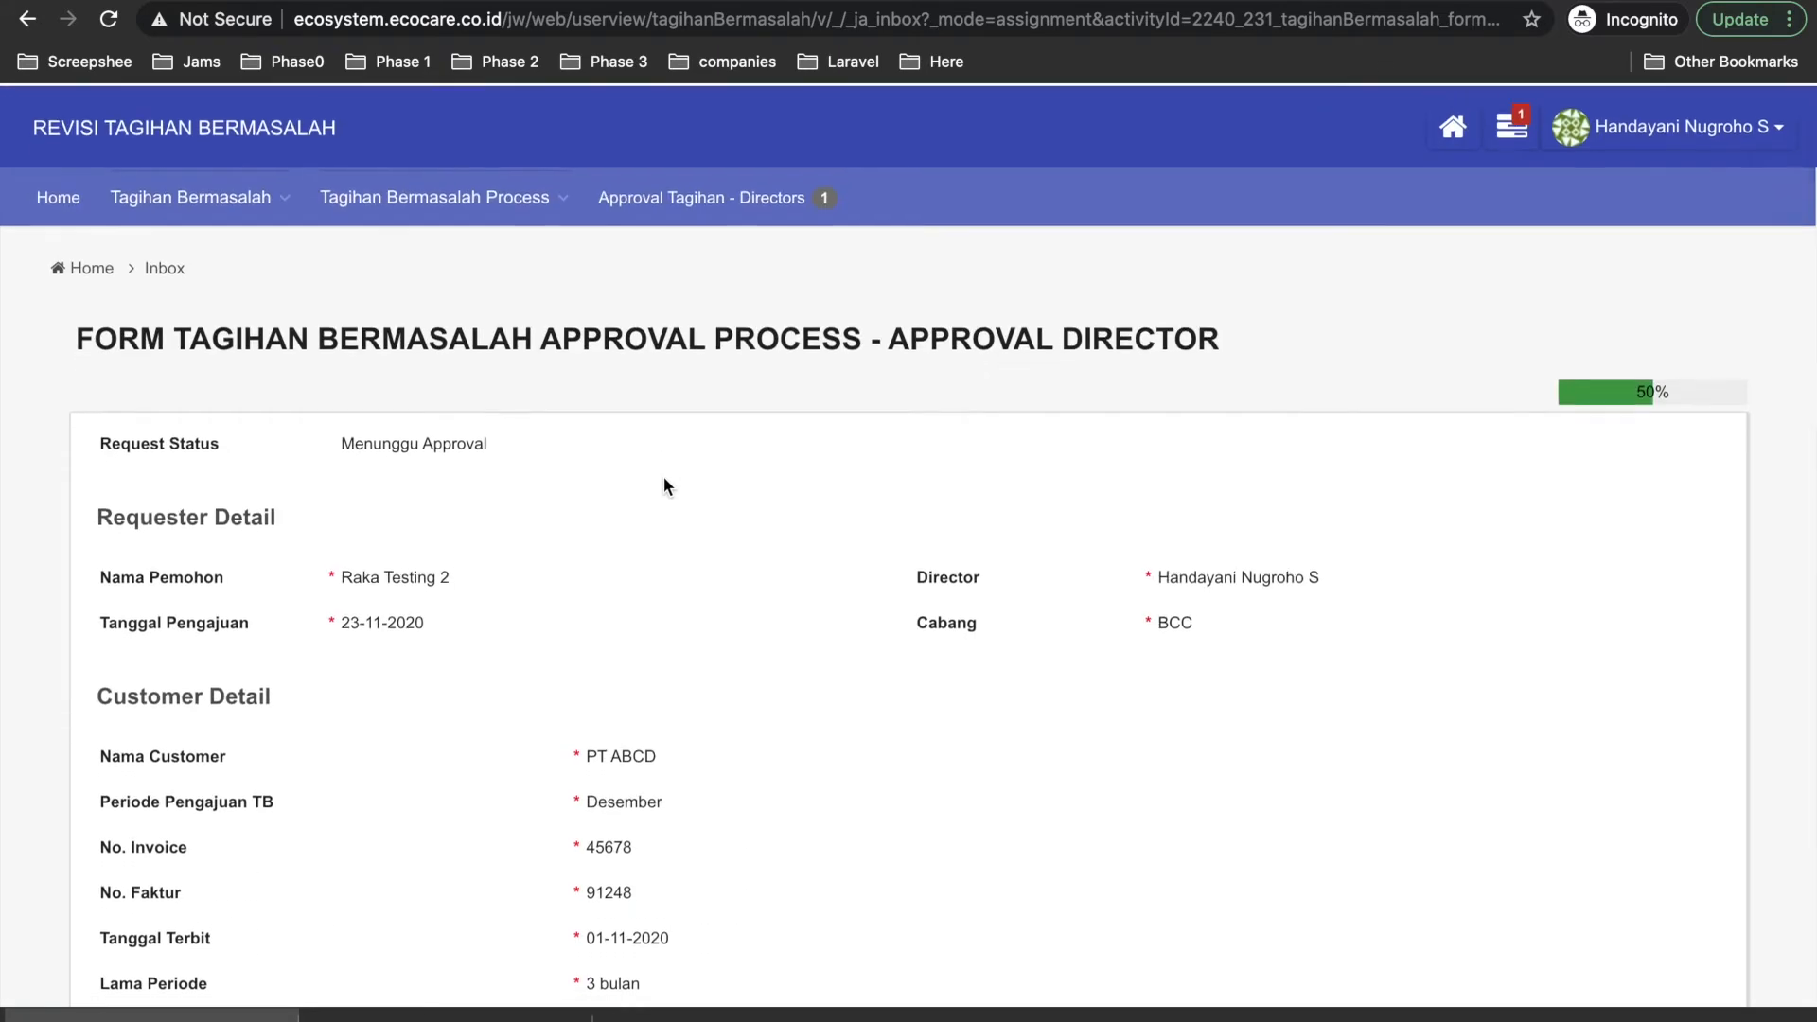
{"action": "scroll", "coordinate": [663, 475], "scroll_direction": "up", "scroll_amount": 6}
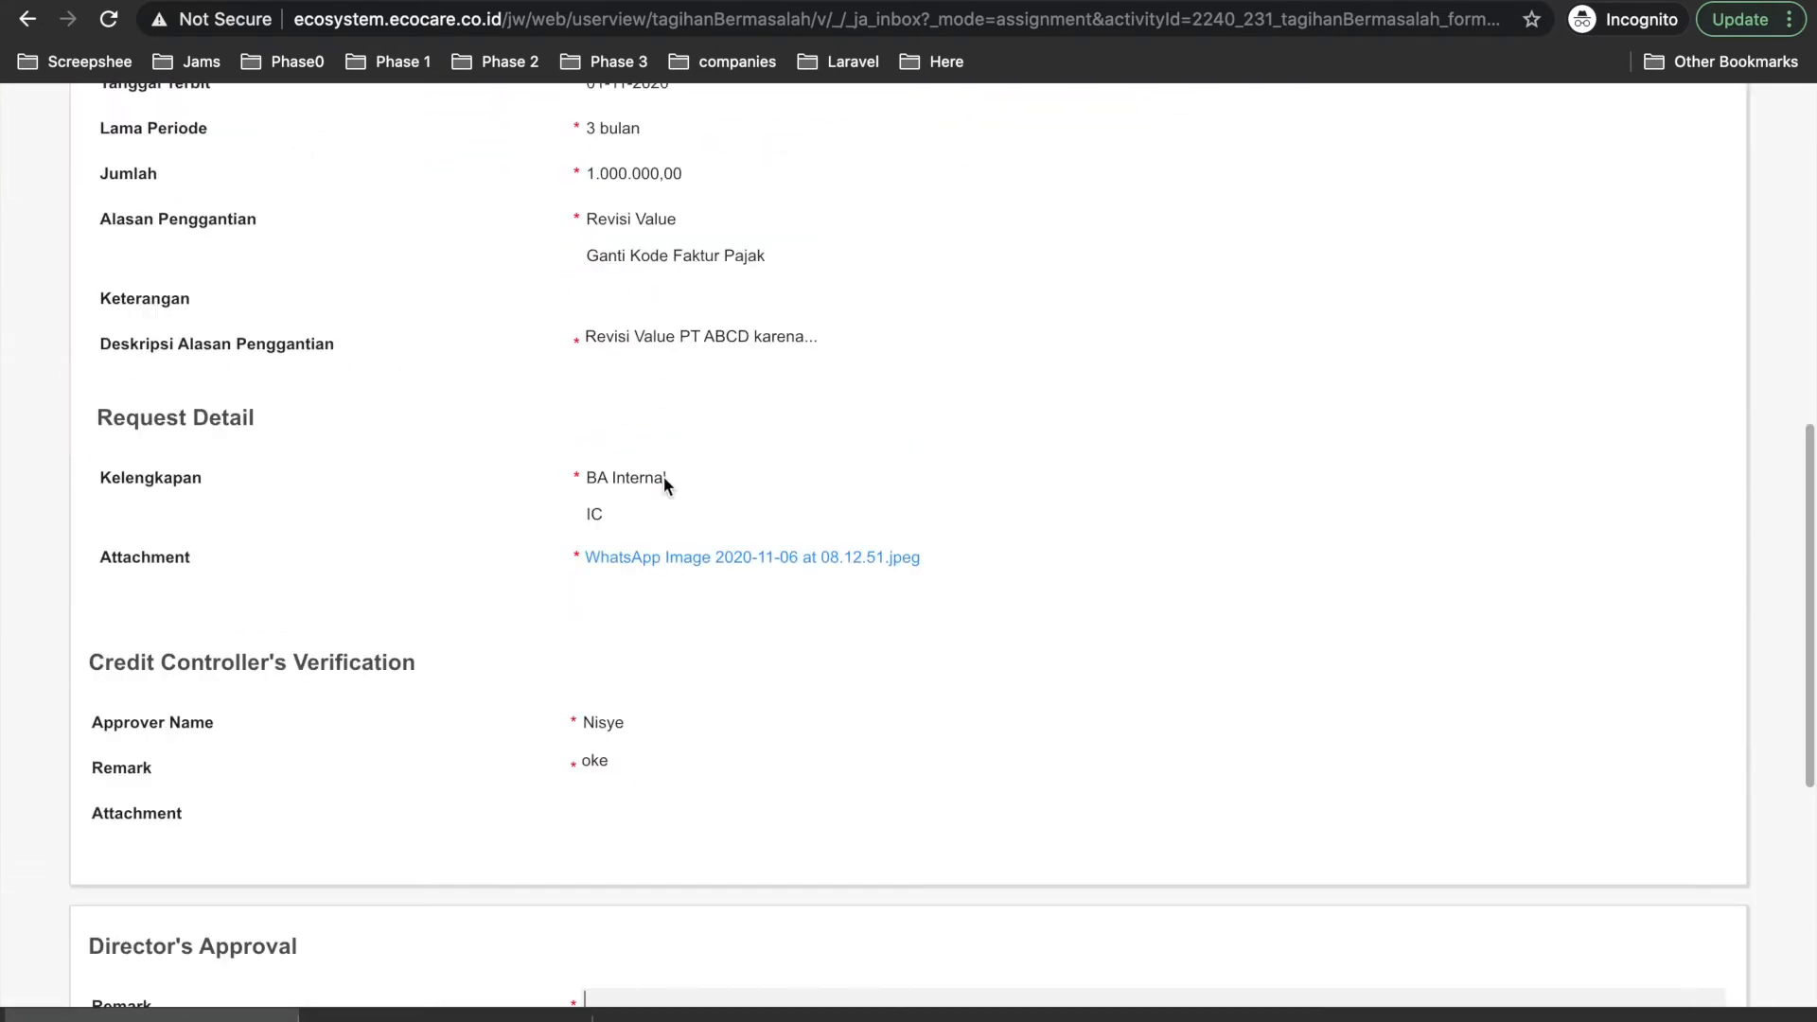
{"action": "scroll", "coordinate": [703, 579], "scroll_direction": "up", "scroll_amount": 2}
{"action": "scroll", "coordinate": [702, 579], "scroll_direction": "down", "scroll_amount": 5}
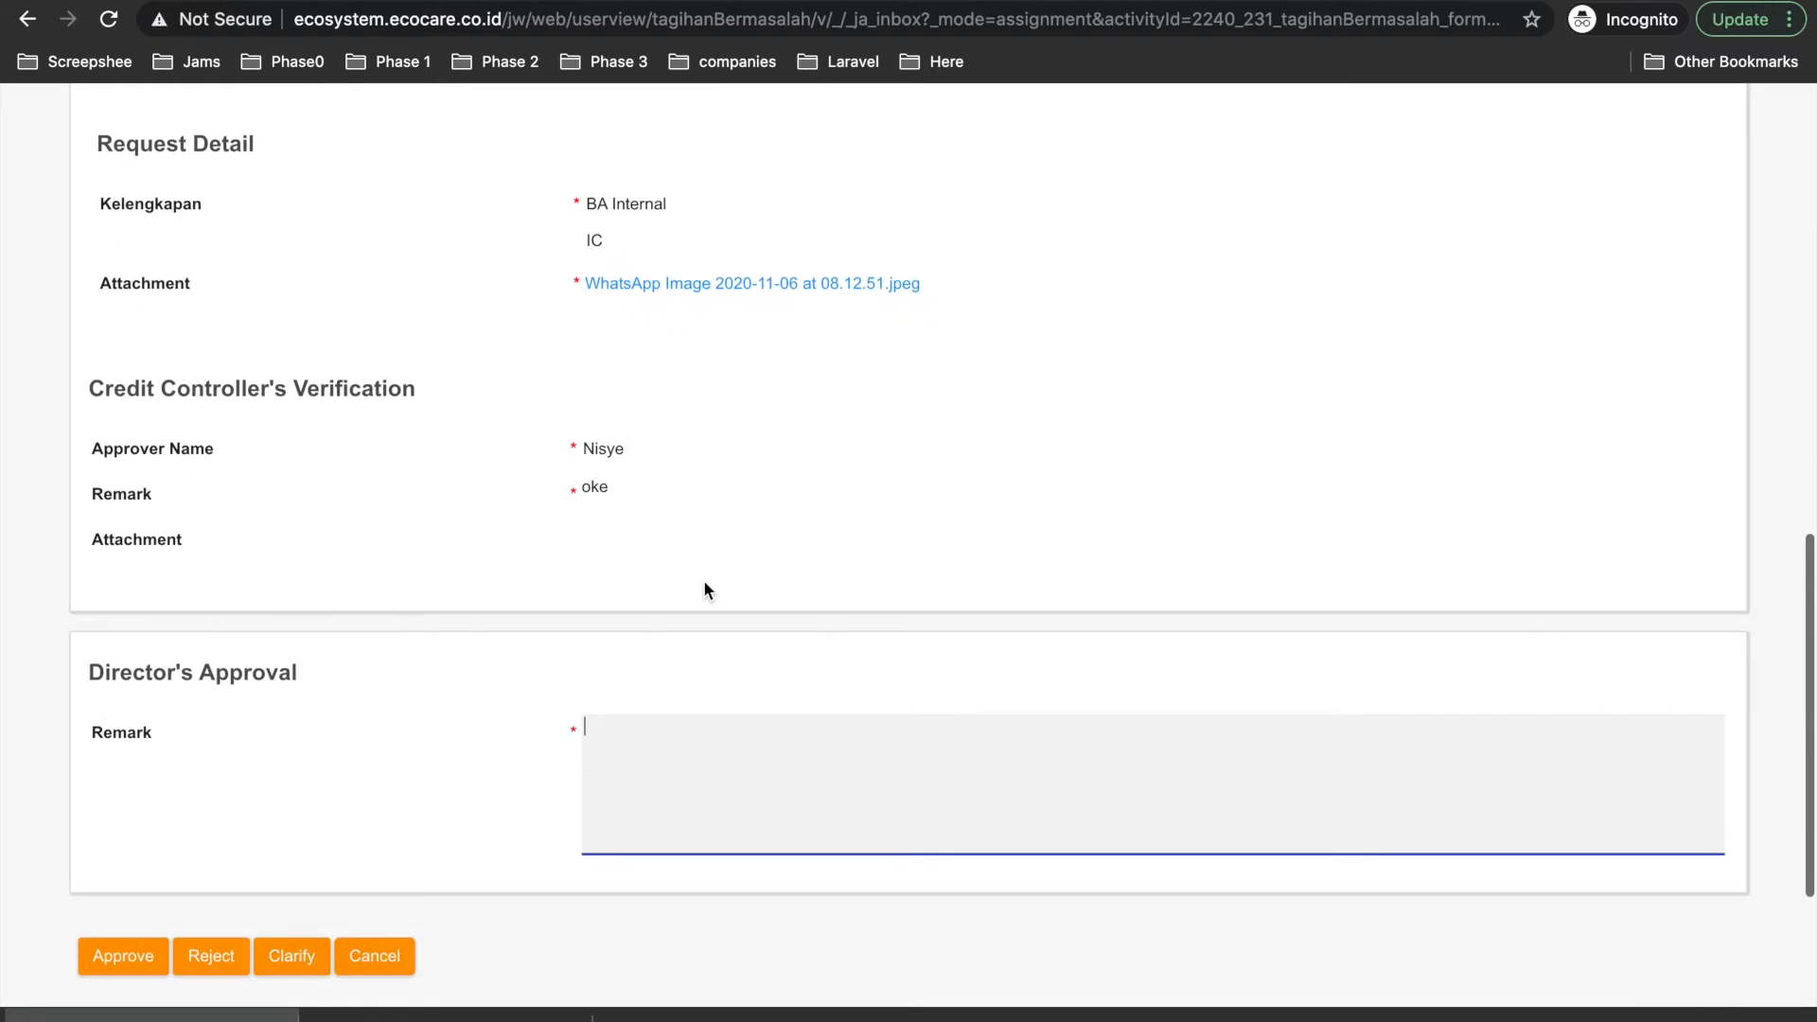
{"action": "scroll", "coordinate": [622, 564], "scroll_direction": "down", "scroll_amount": 1}
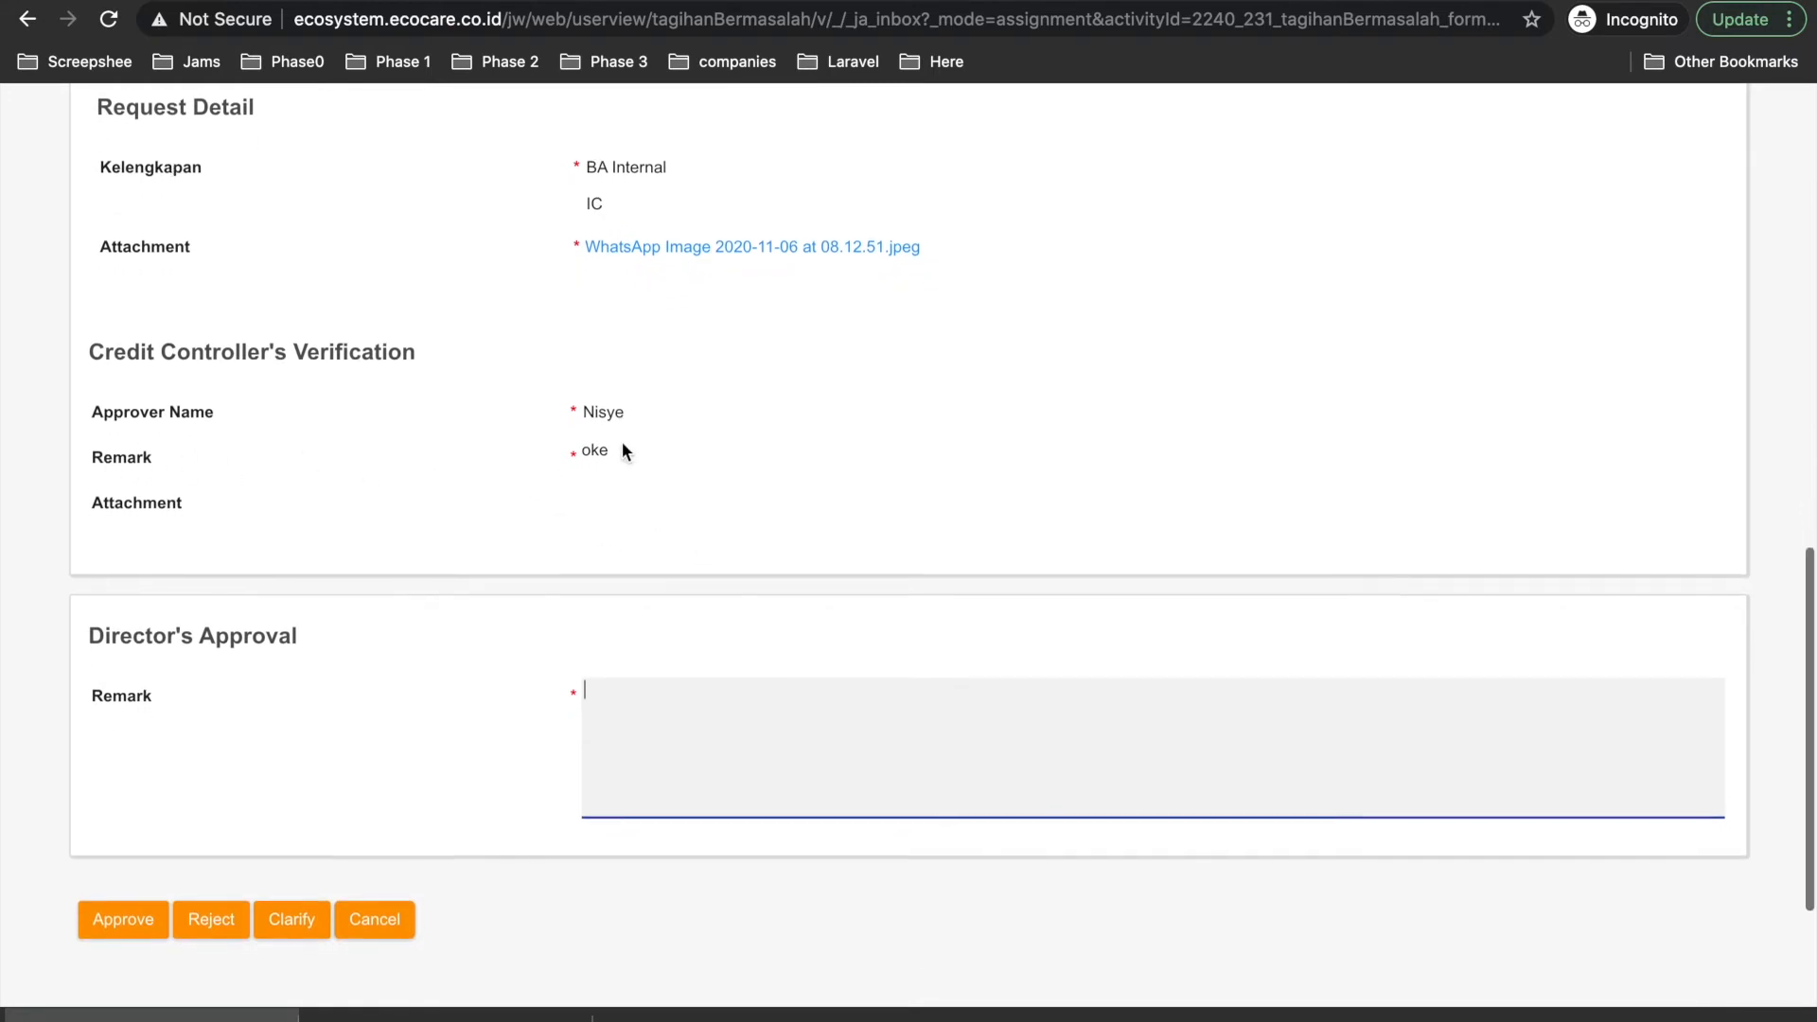
{"action": "scroll", "coordinate": [621, 441], "scroll_direction": "up", "scroll_amount": 2}
{"action": "type", "text": "c"}
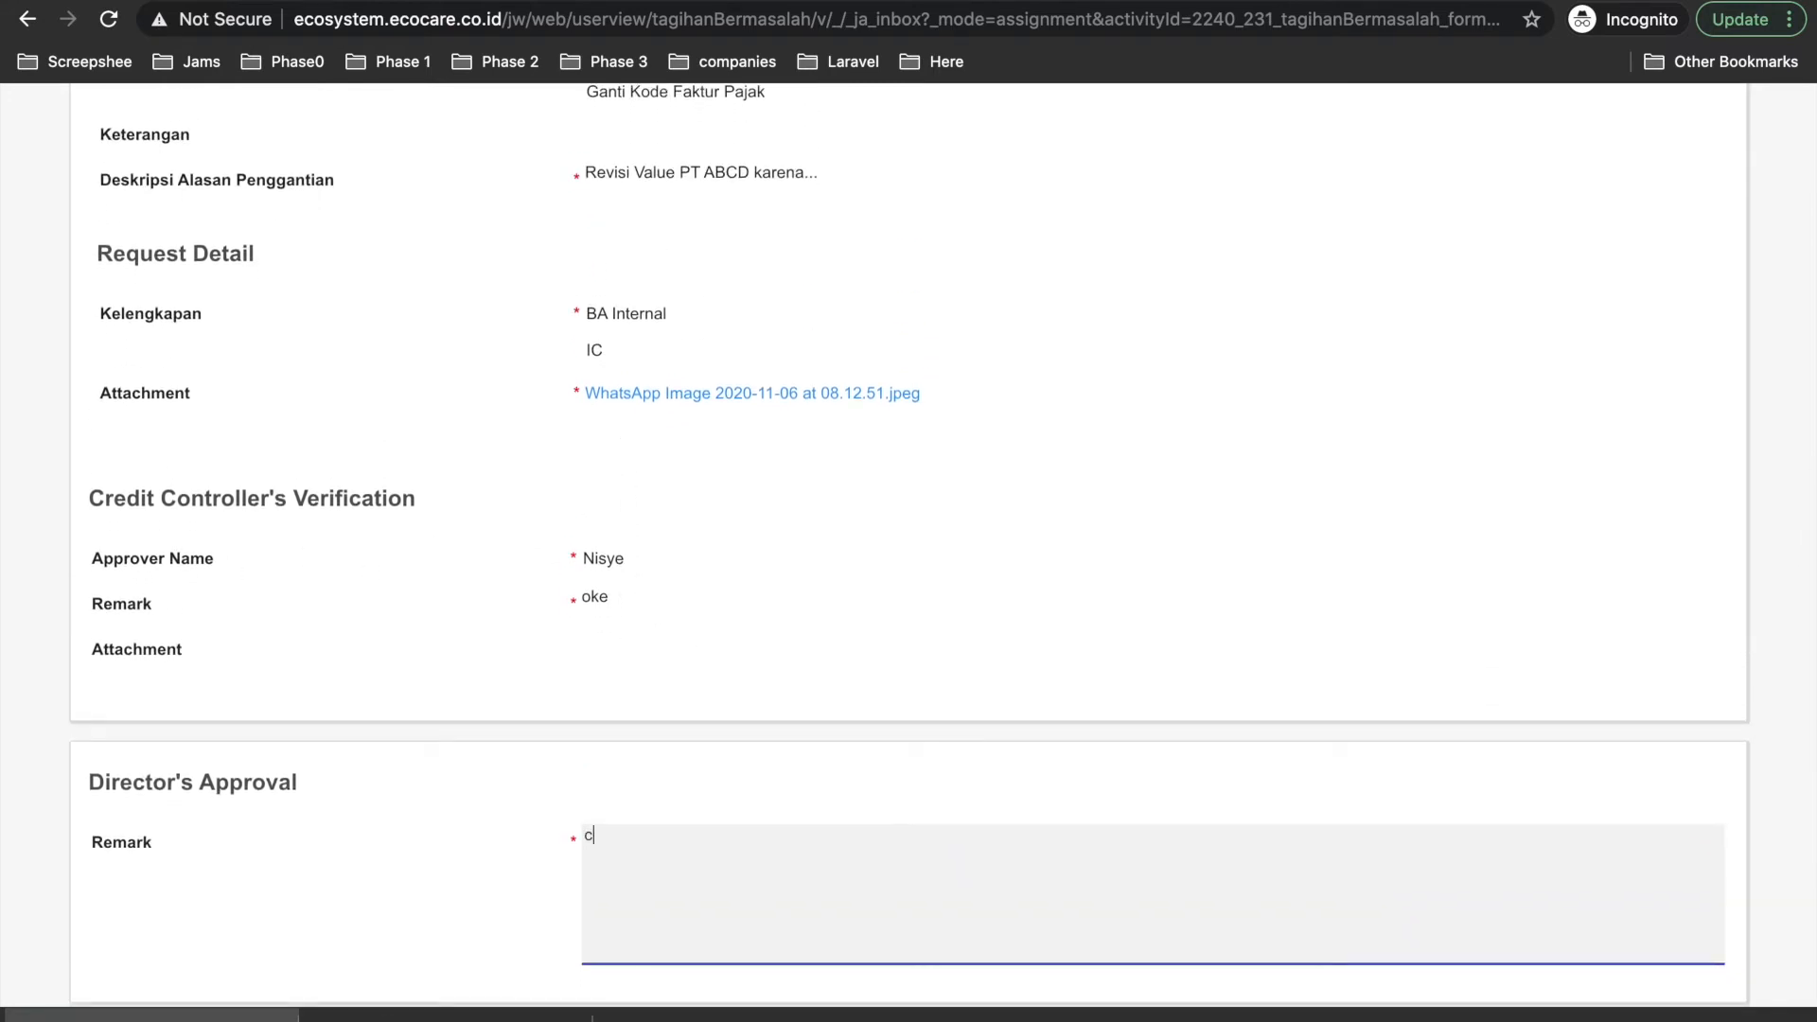
{"action": "type", "text": "larify ya.. mohon ubah"}
Finish the remark with 'nominalnya bu' about the 1.5 juta amount and send it for clarification.
{"action": "scroll", "coordinate": [588, 526], "scroll_direction": "up", "scroll_amount": 5}
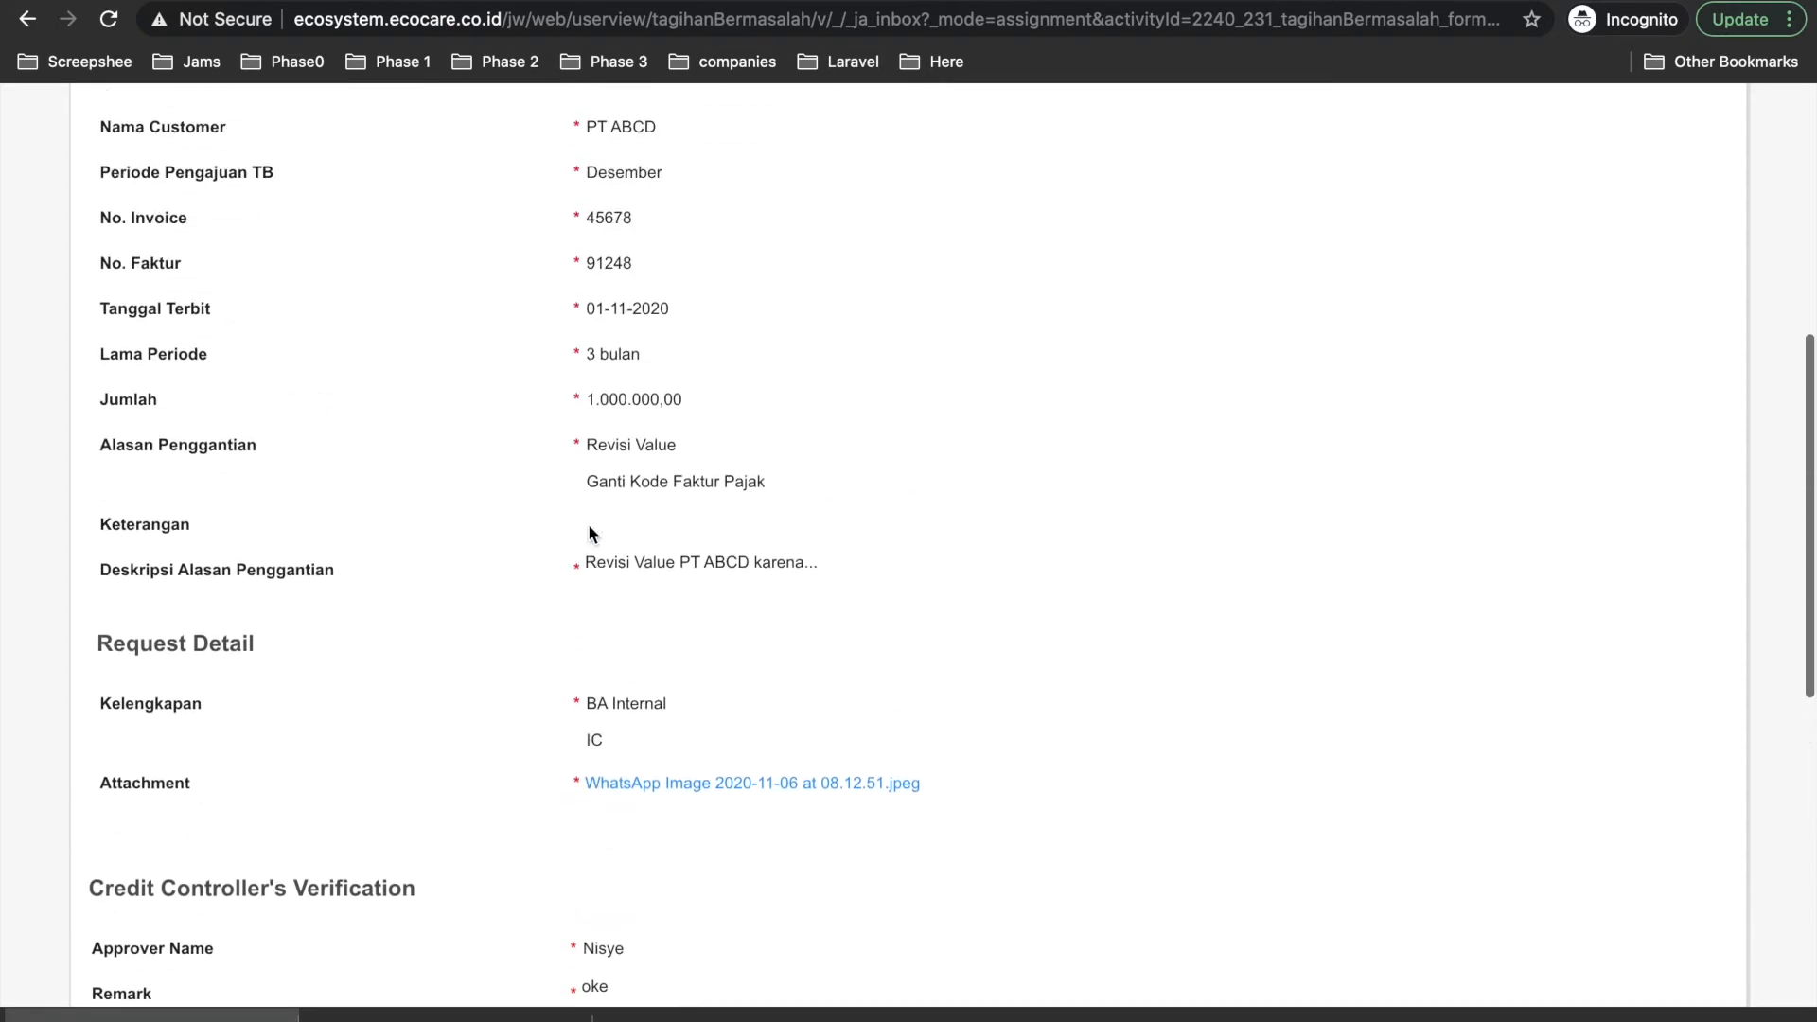
{"action": "scroll", "coordinate": [535, 502], "scroll_direction": "up", "scroll_amount": 3}
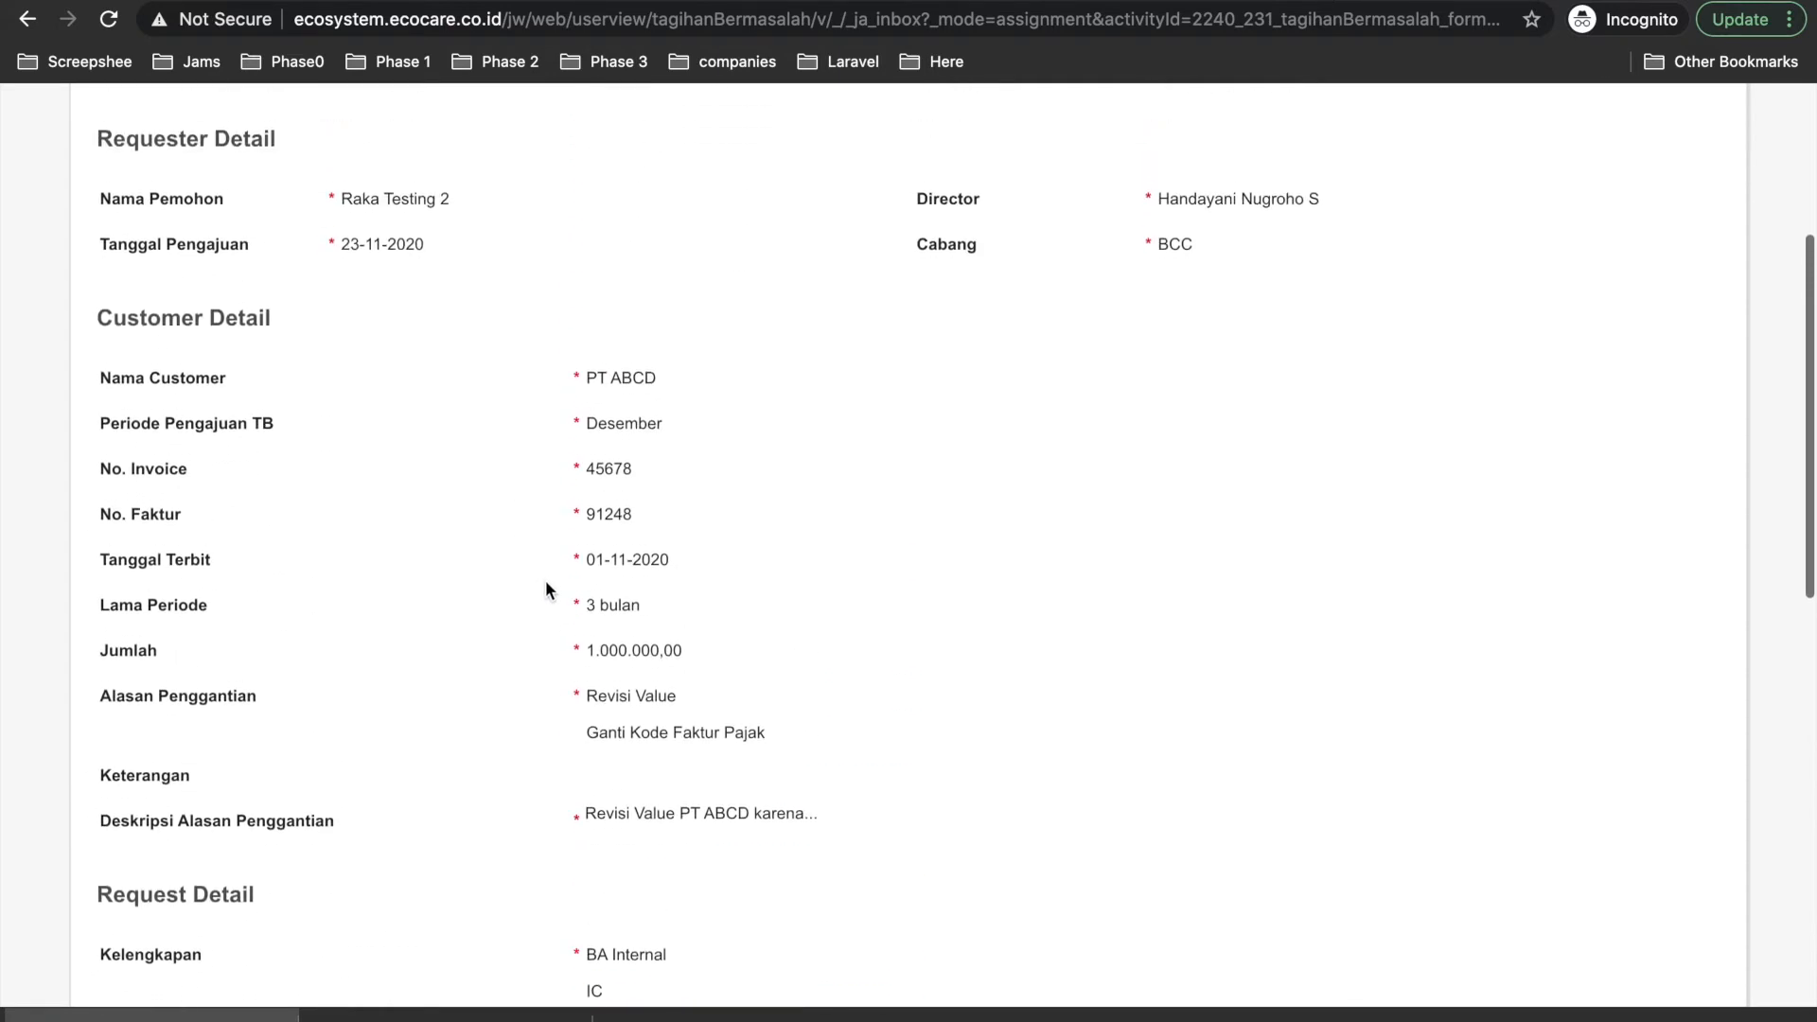
{"action": "scroll", "coordinate": [606, 683], "scroll_direction": "down", "scroll_amount": 5}
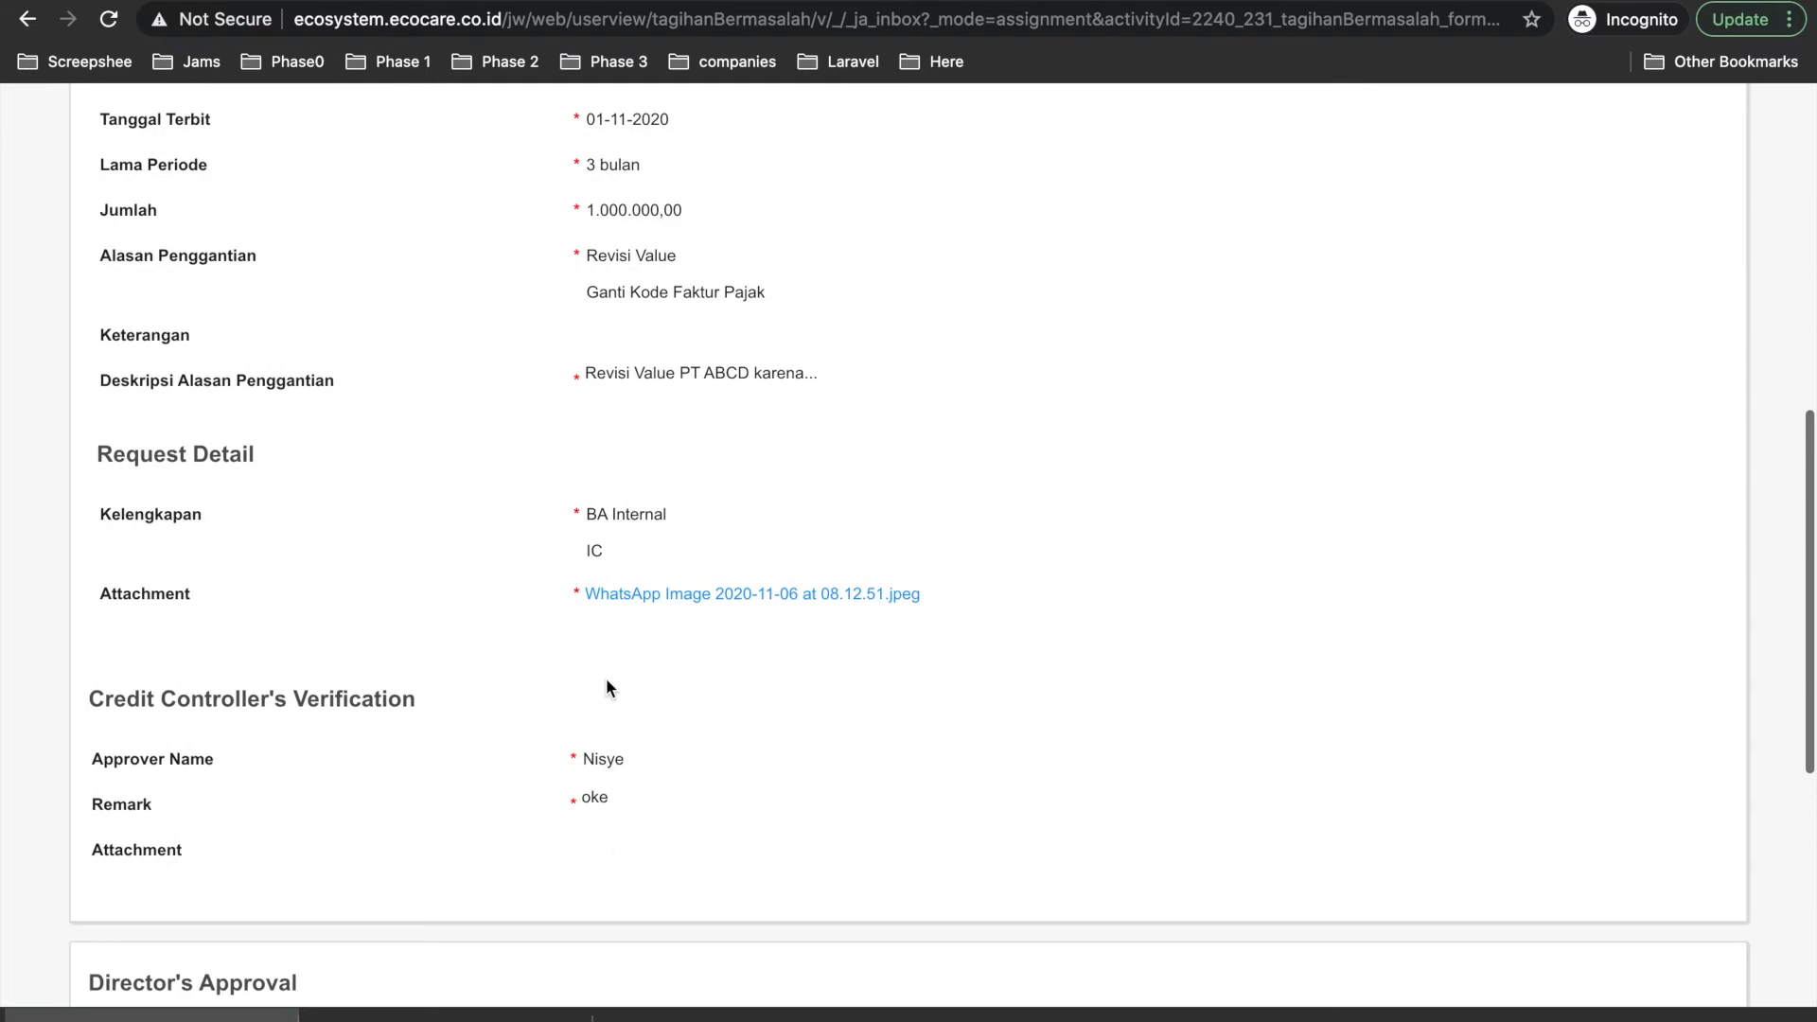
{"action": "scroll", "coordinate": [609, 697], "scroll_direction": "down", "scroll_amount": 3}
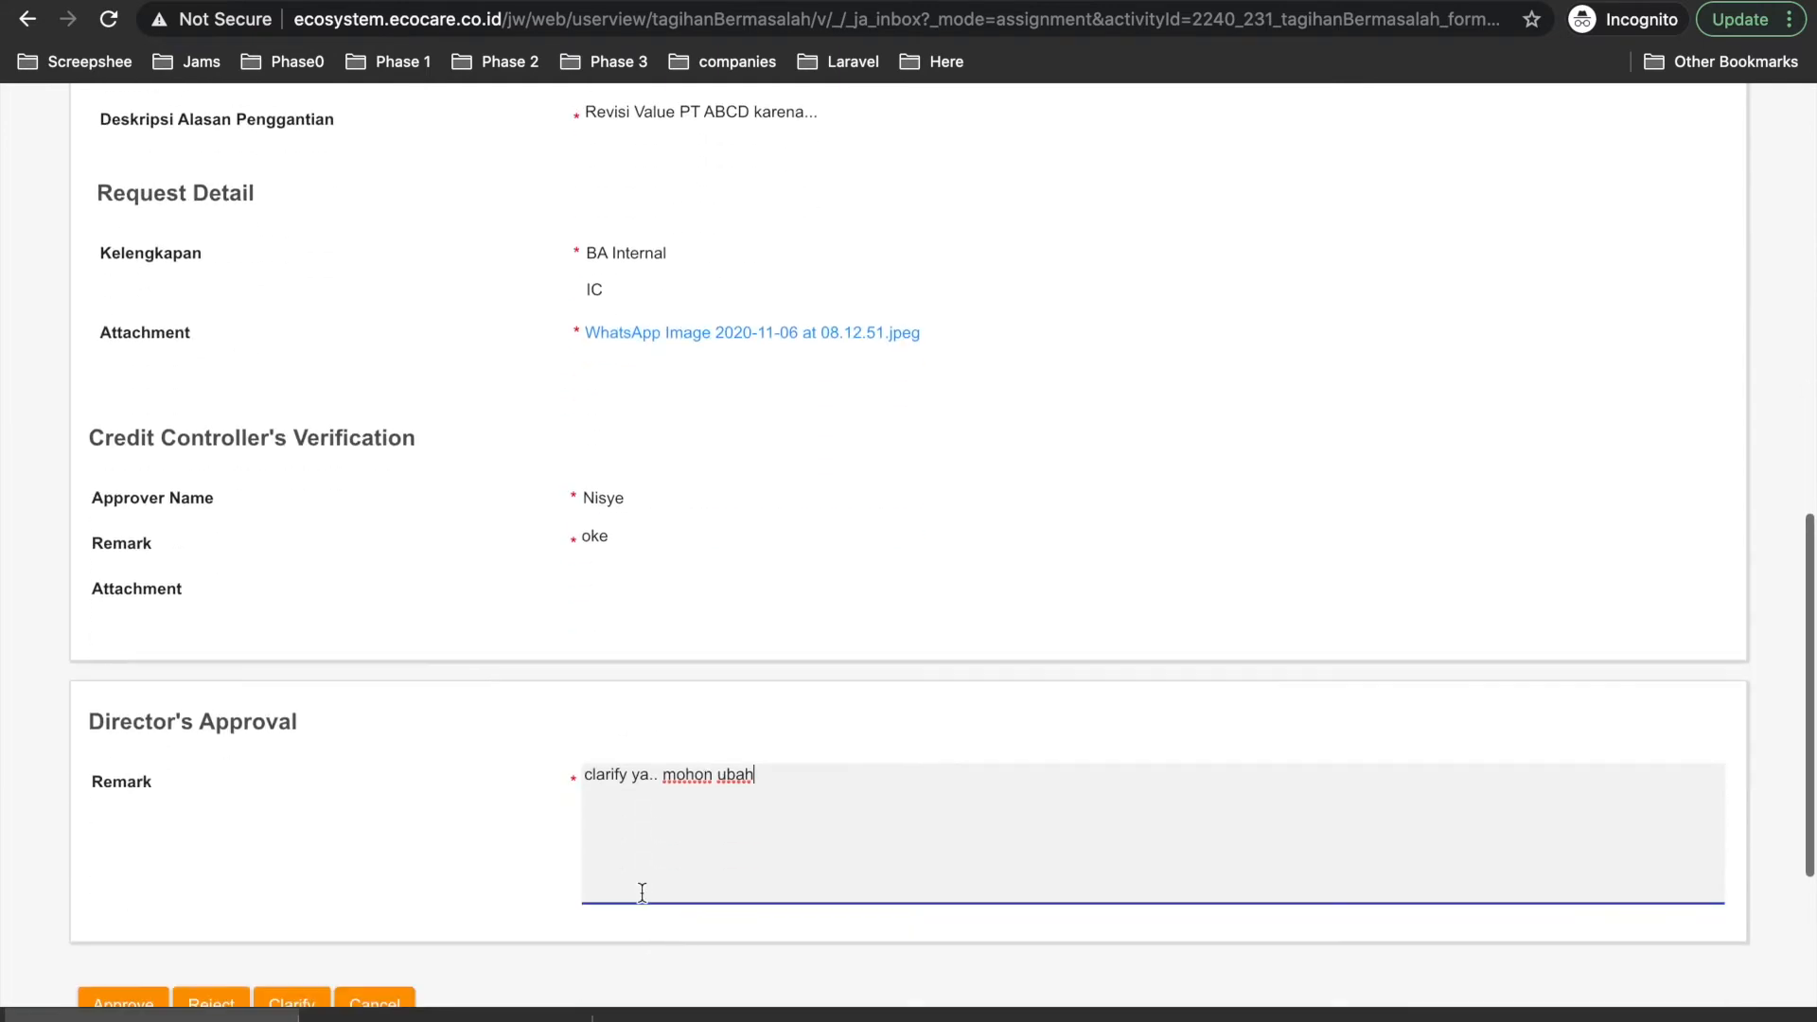
{"action": "scroll", "coordinate": [691, 830], "scroll_direction": "up", "scroll_amount": 8}
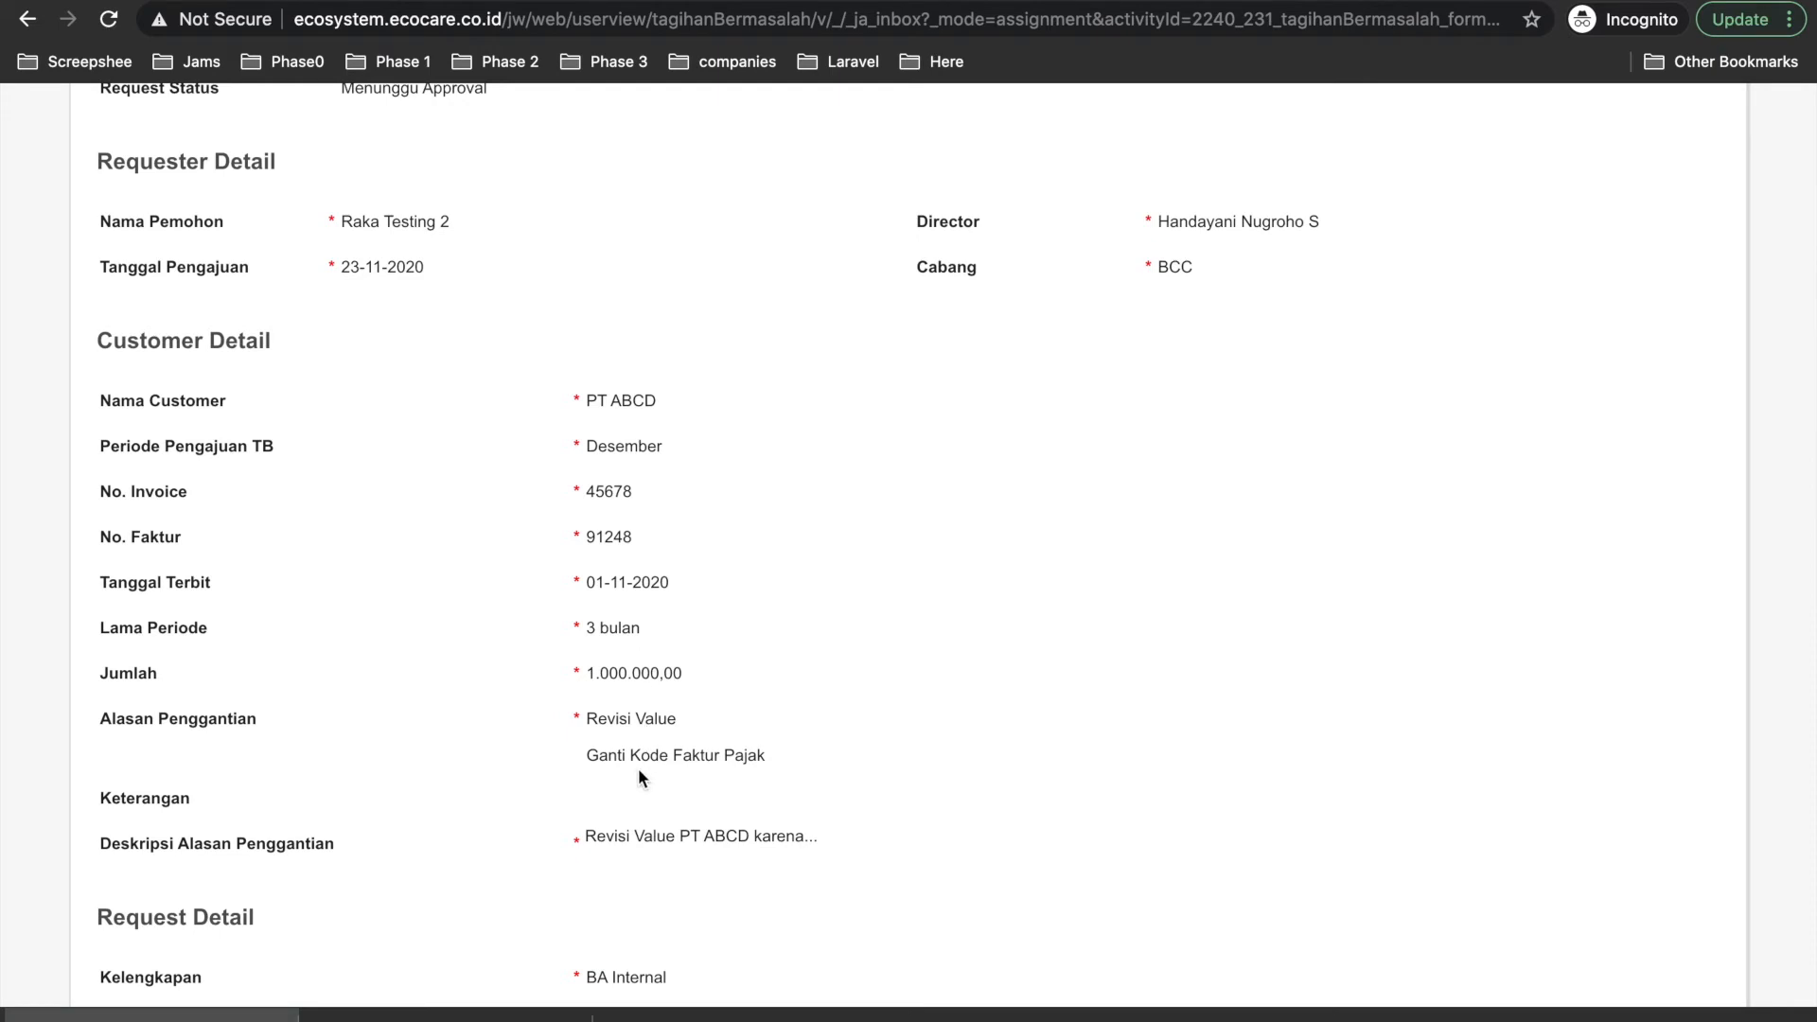
{"action": "scroll", "coordinate": [638, 768], "scroll_direction": "down", "scroll_amount": 10}
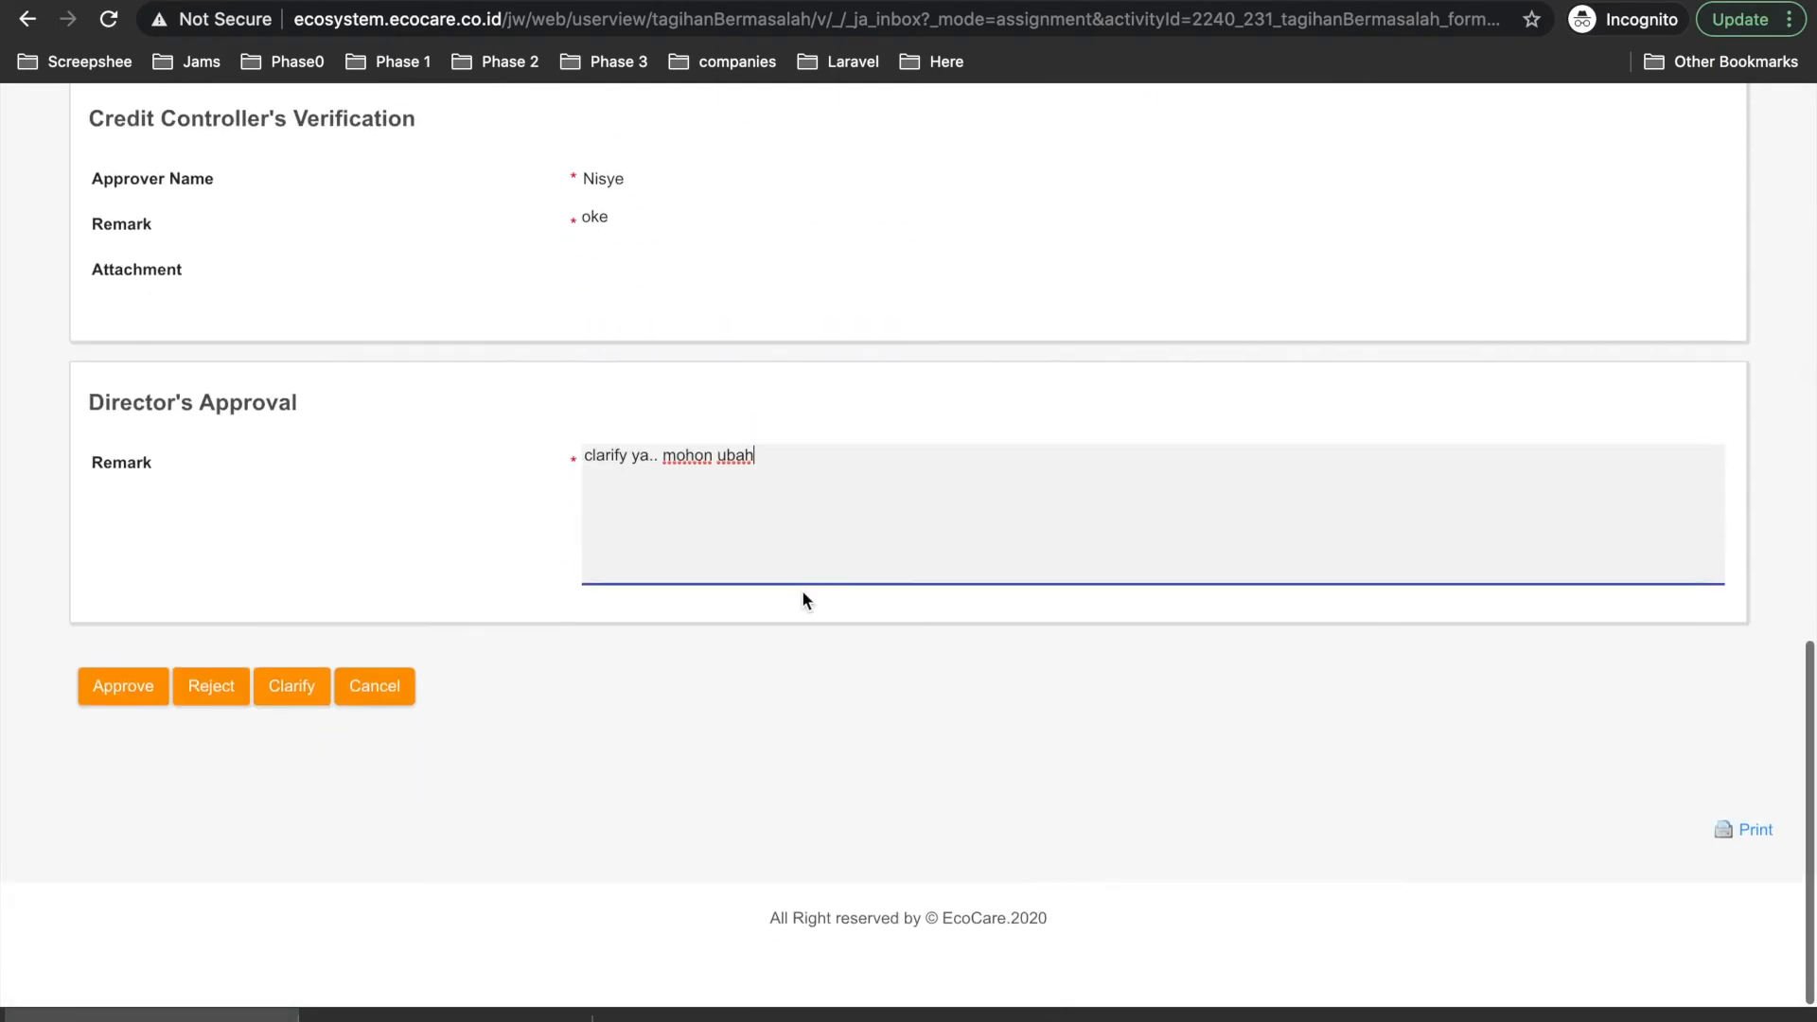
{"action": "type", "text": "nominalnya bukan 1 juta tapi1.5"}
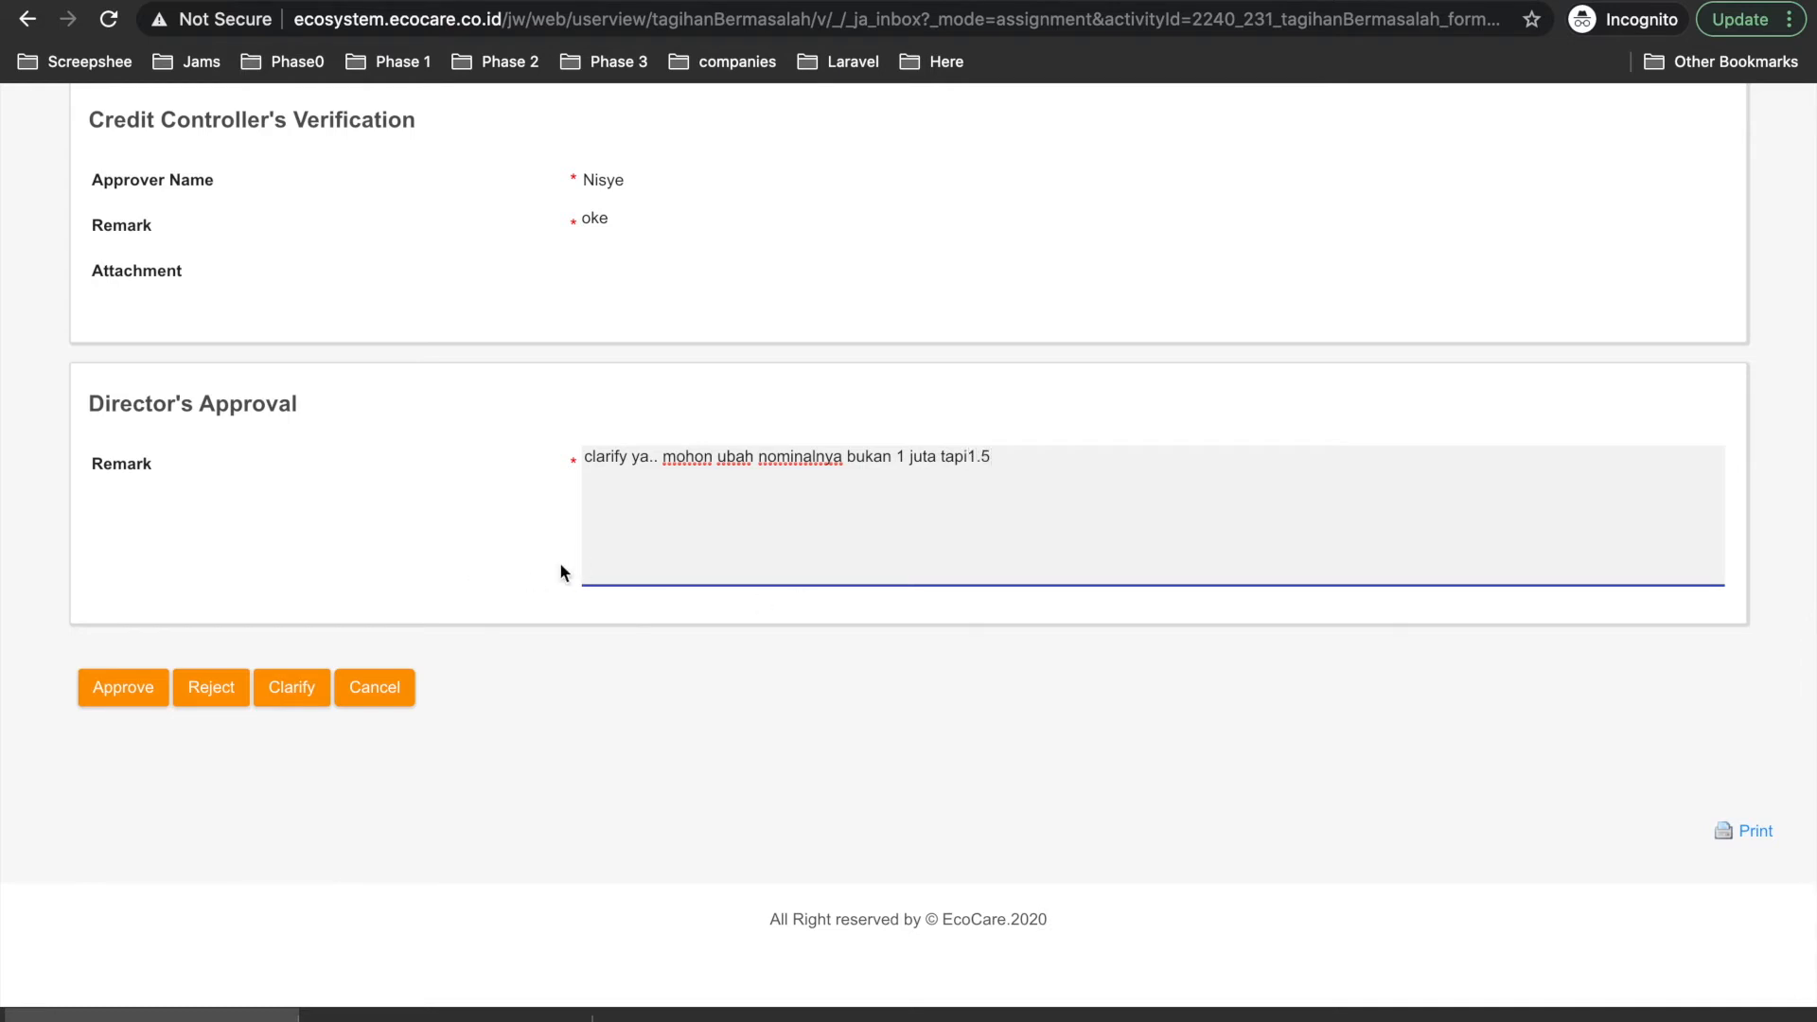
{"action": "left_click", "coordinate": [299, 688]}
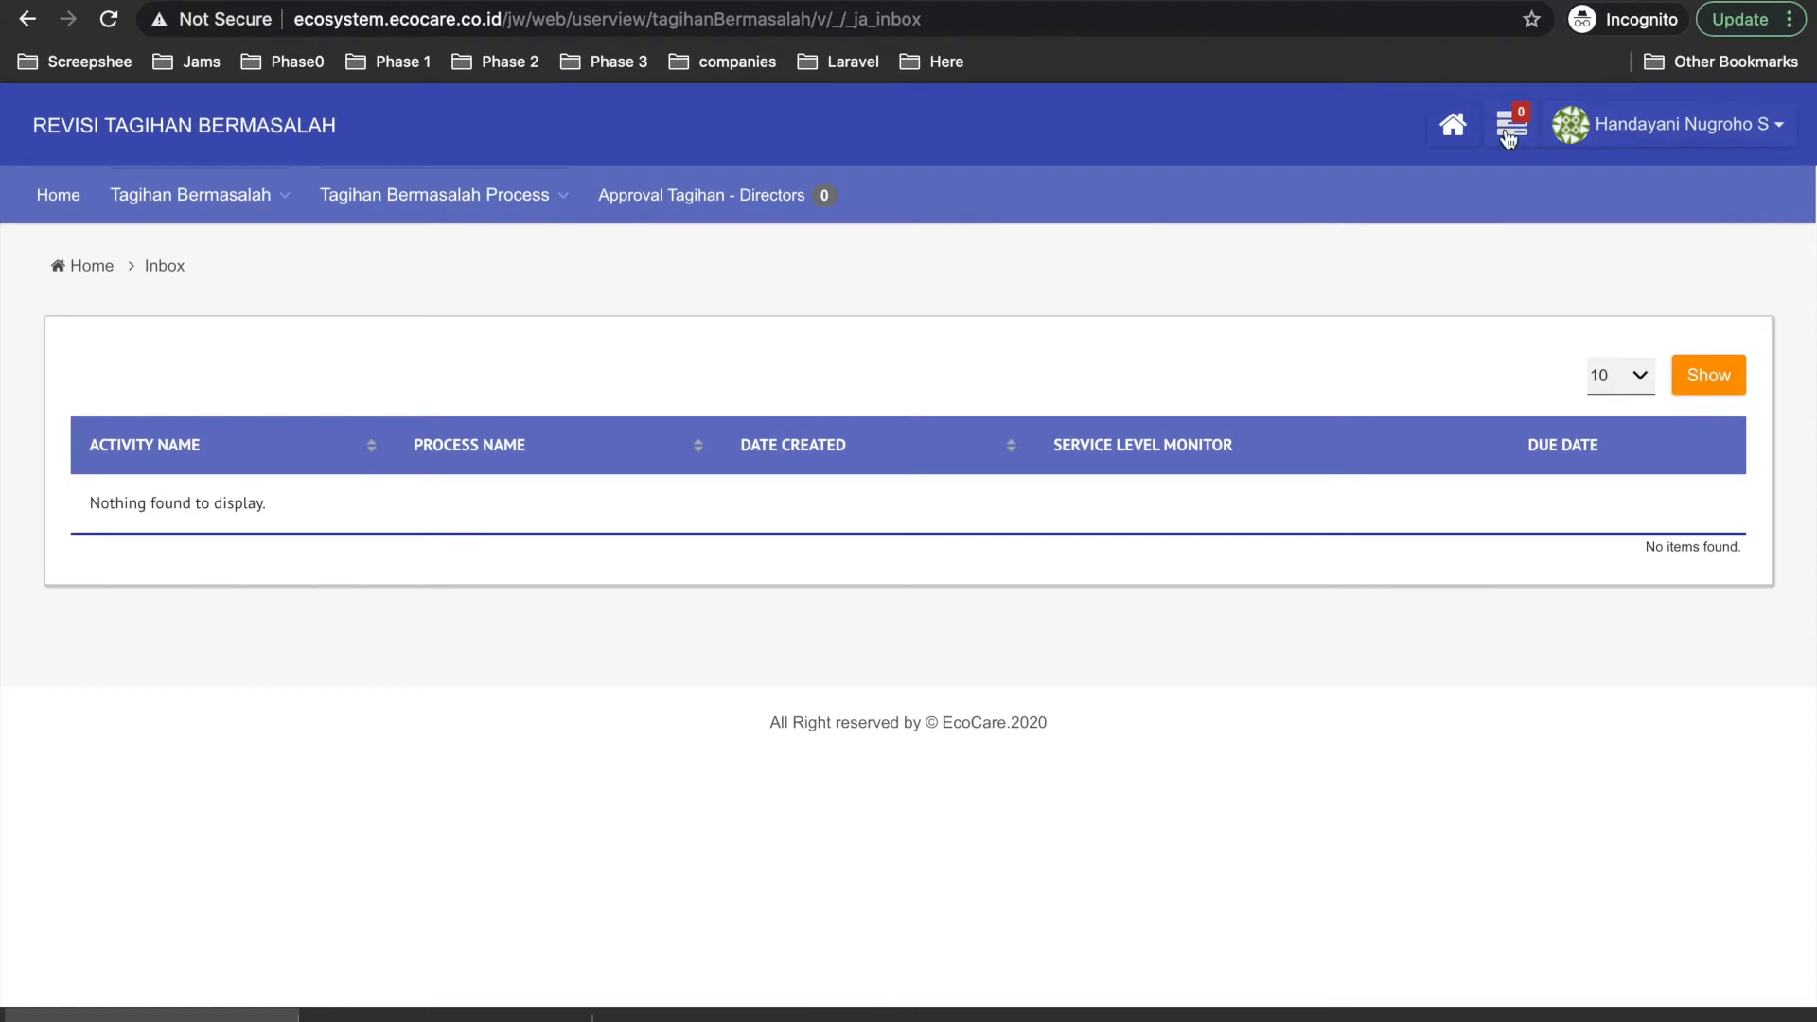
View the PT ABCD request's 75% progress steps, showing Clarification in progress.
{"action": "mouse_move", "coordinate": [189, 199]}
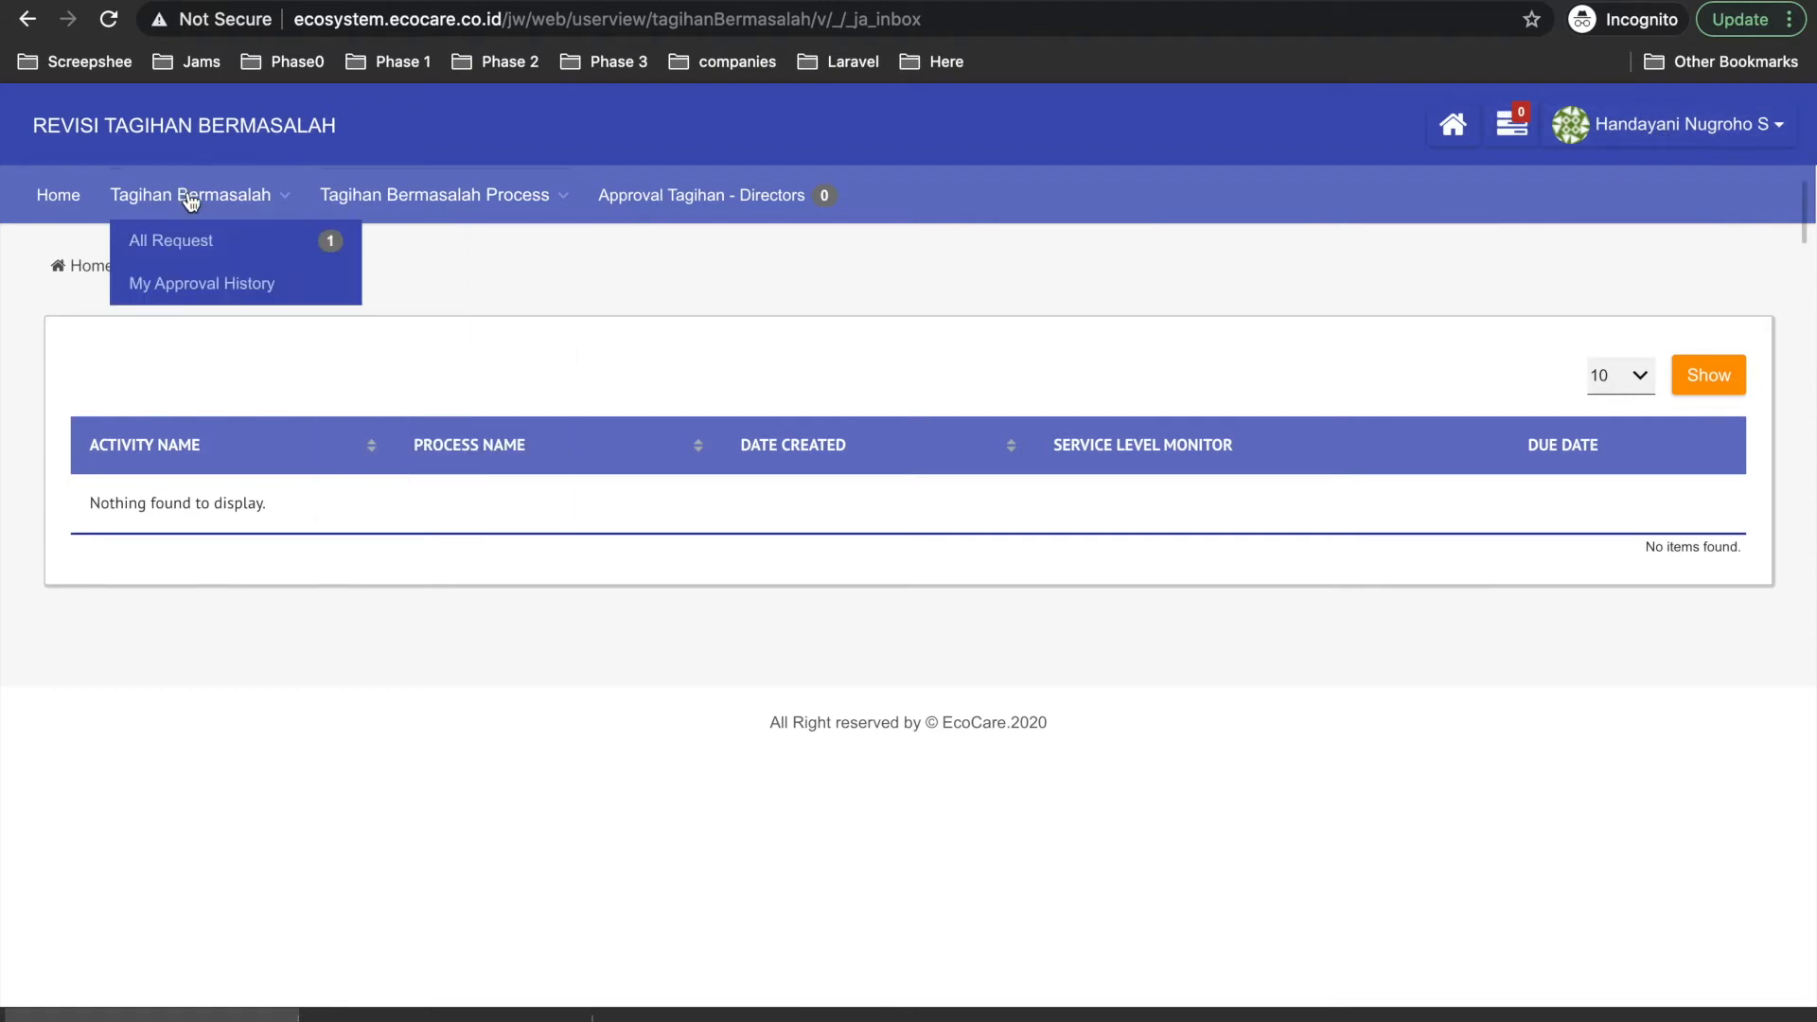
{"action": "left_click", "coordinate": [209, 248]}
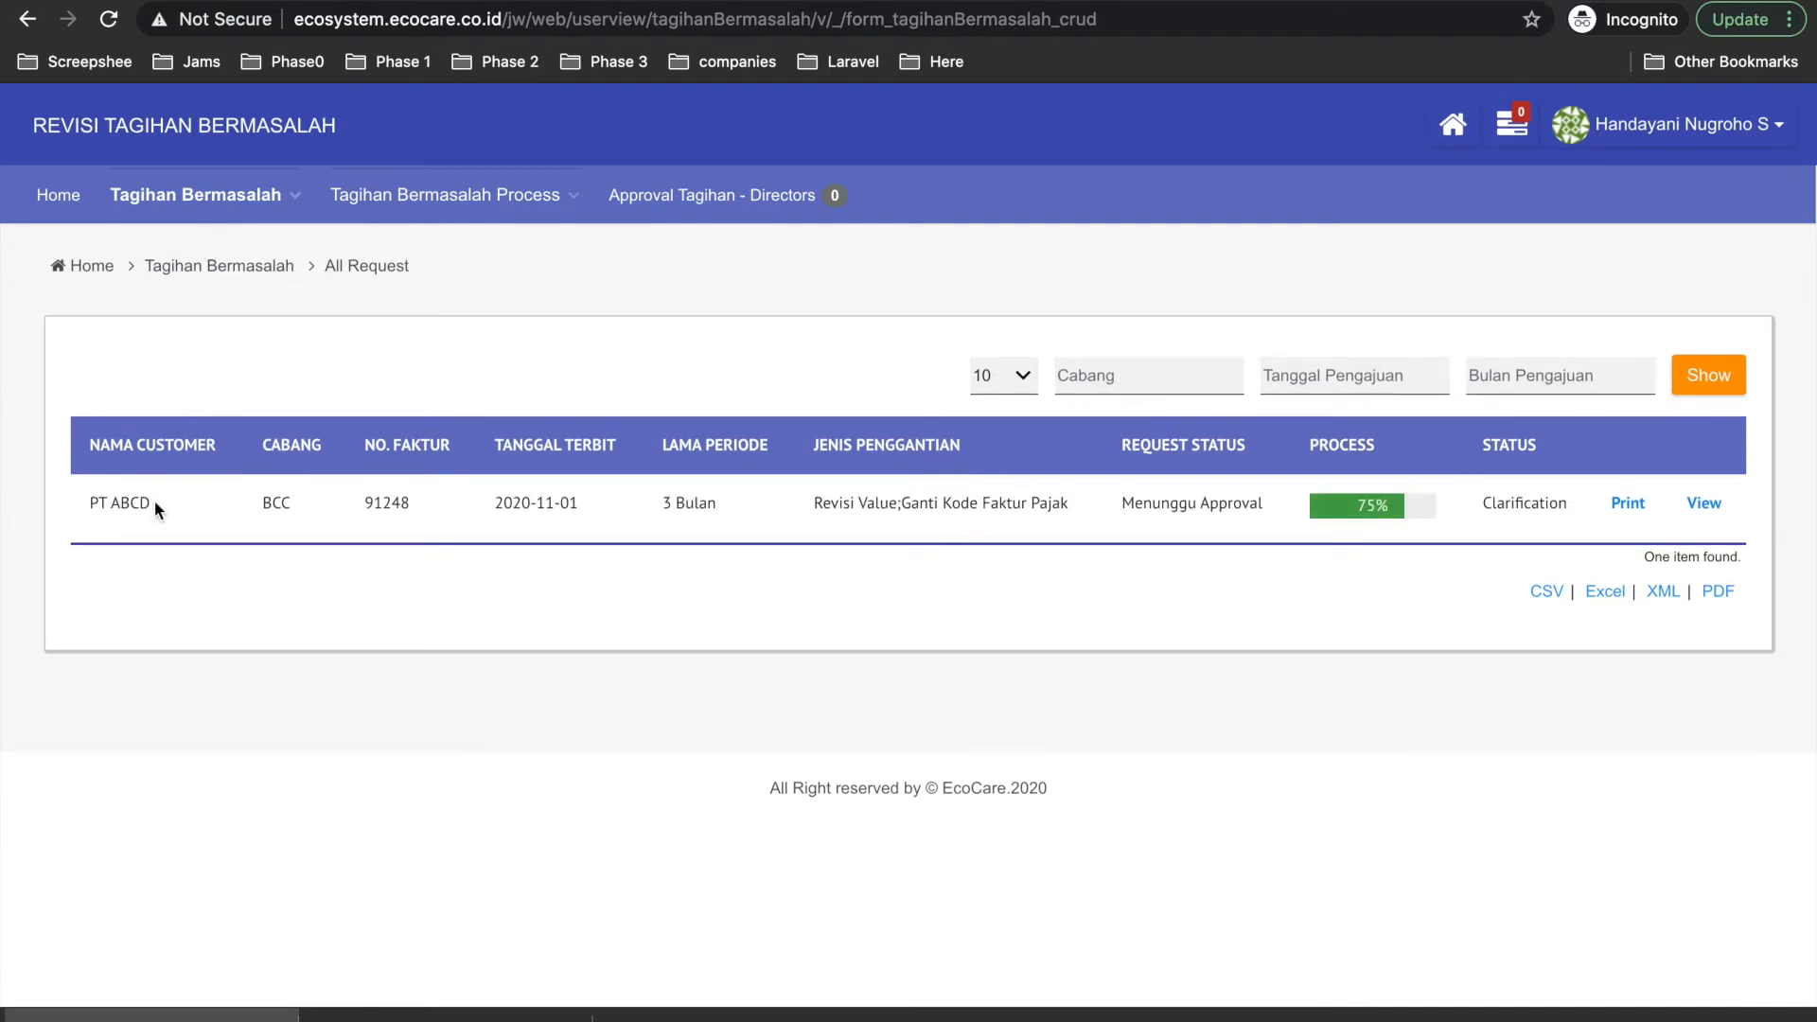
{"action": "left_click_drag", "start_coordinate": [1481, 504], "coordinate": [1599, 516]}
{"action": "left_click", "coordinate": [1391, 508]}
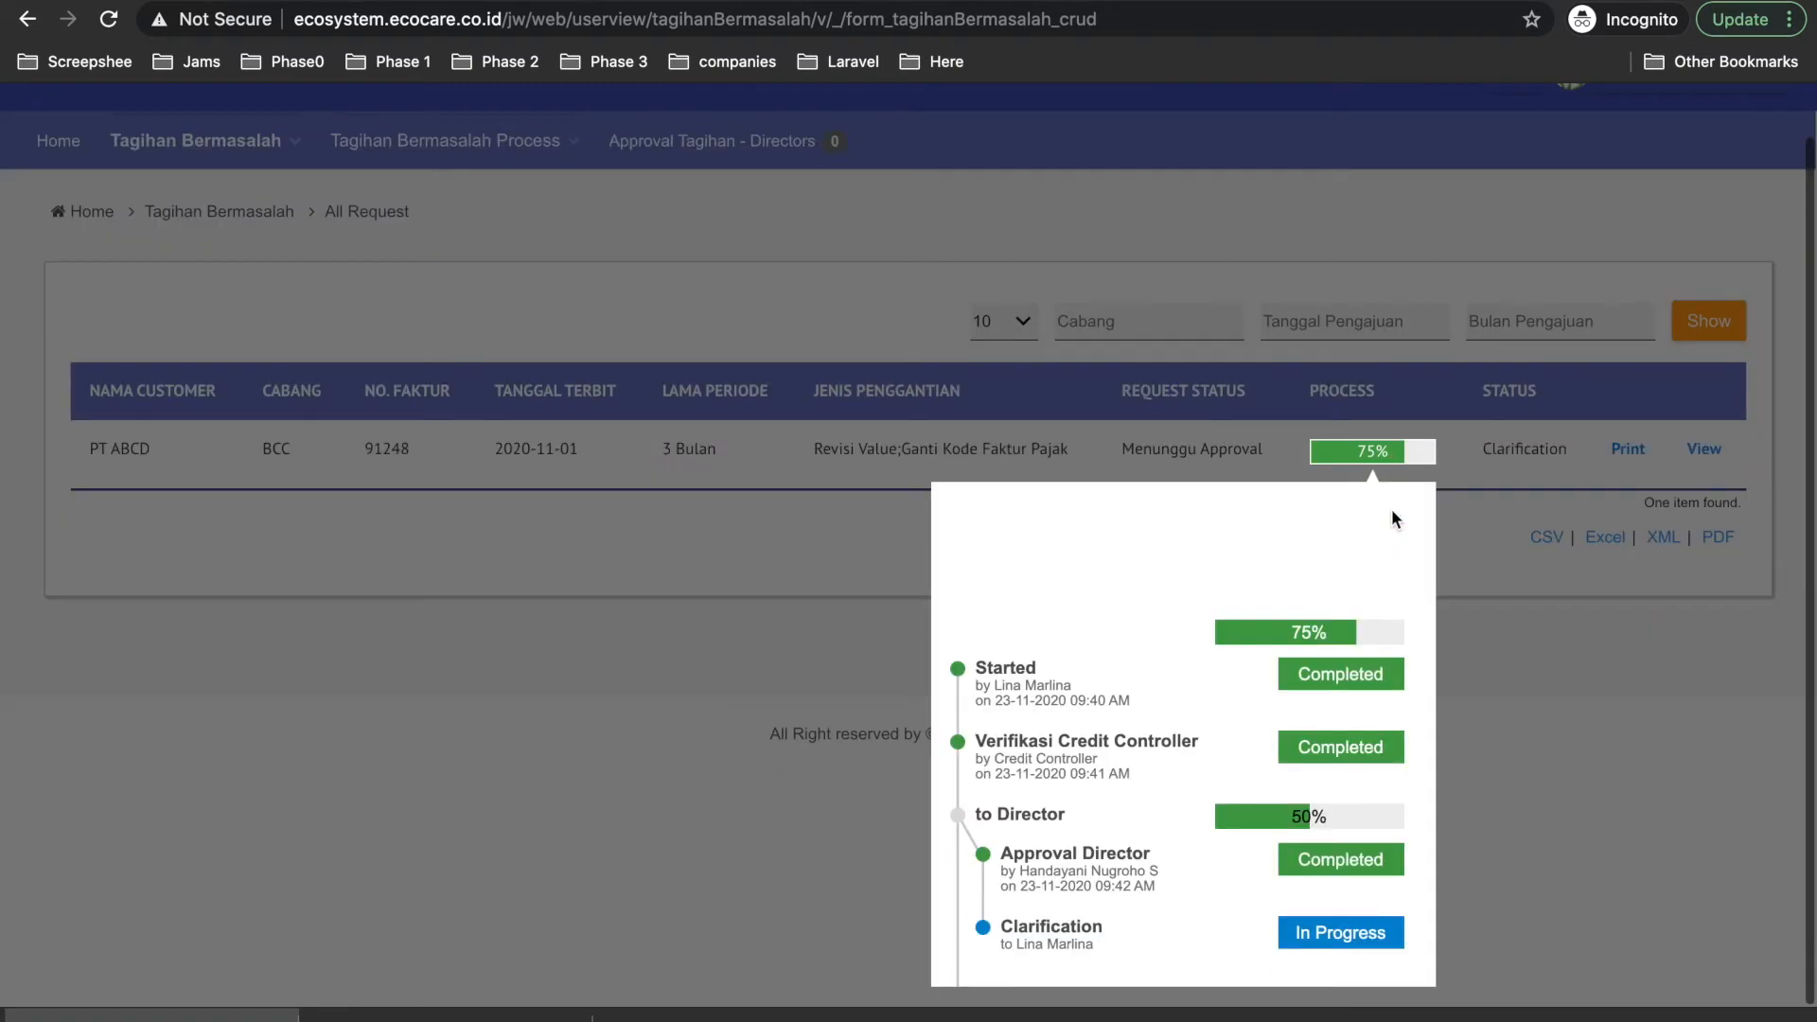
{"action": "scroll", "coordinate": [1050, 719], "scroll_direction": "down", "scroll_amount": 2}
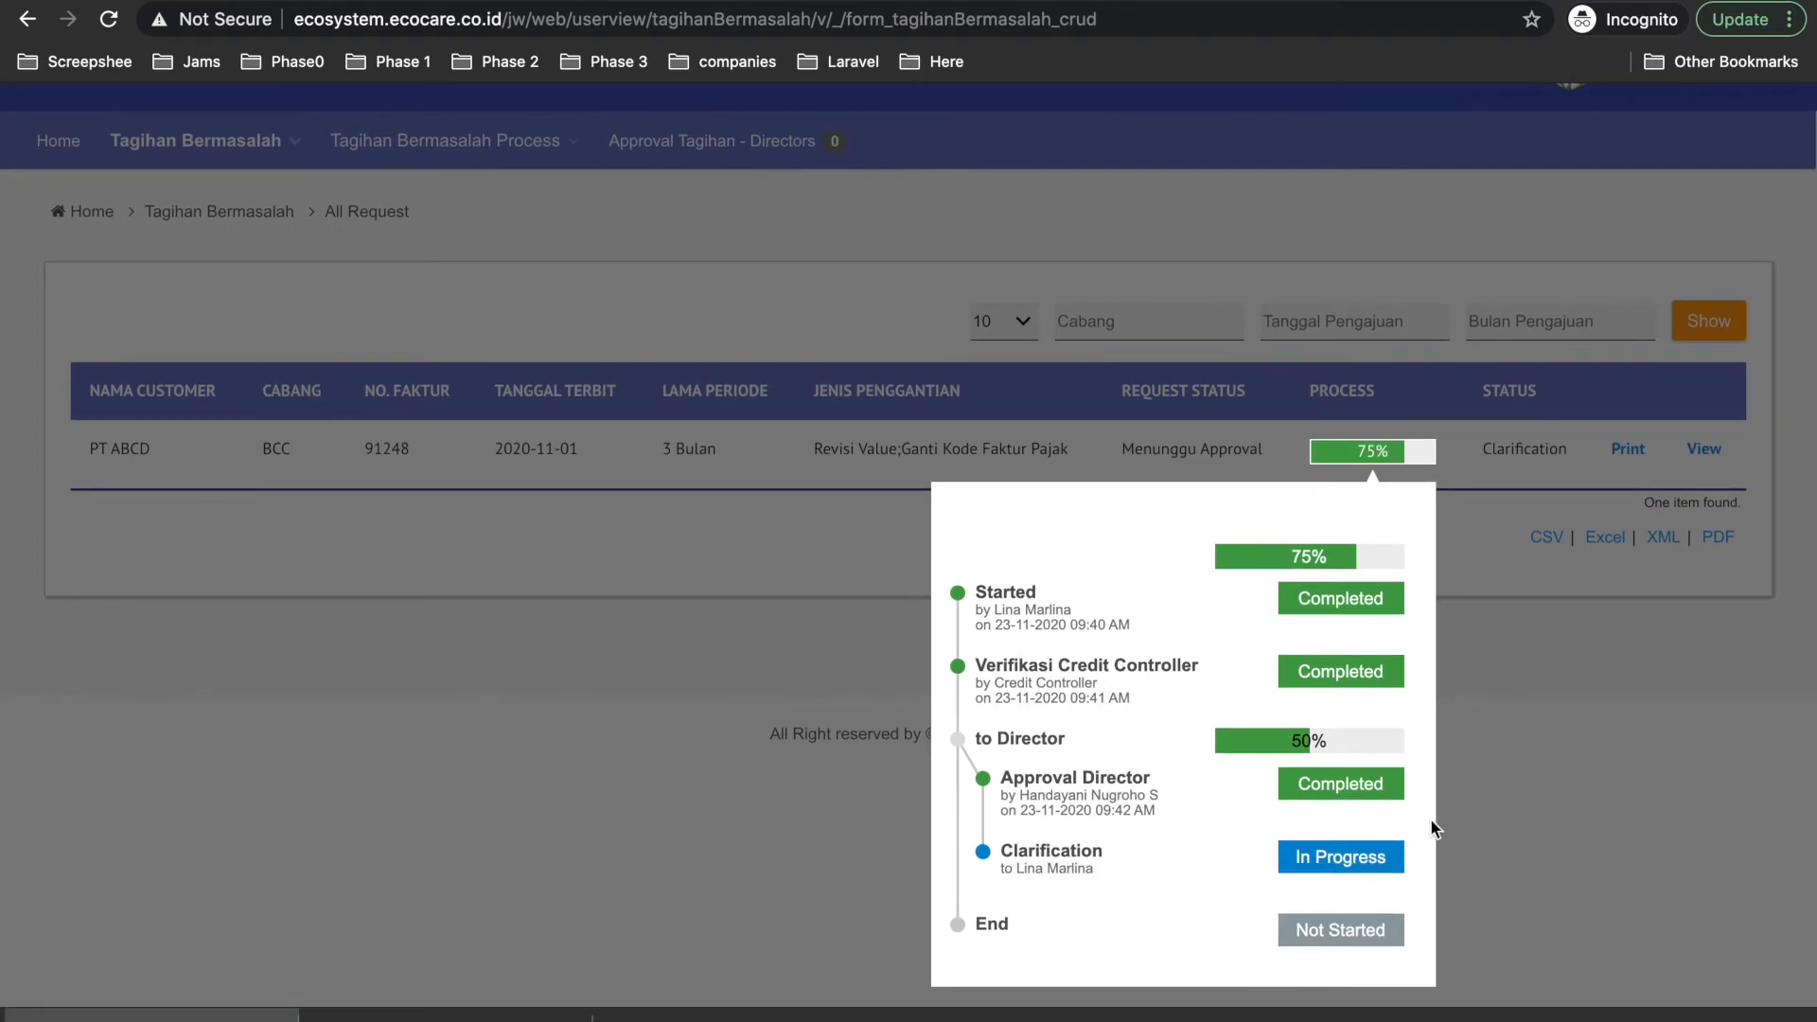
Log out of the director's account and sign in with the requester's saved login.
{"action": "left_click", "coordinate": [1467, 836]}
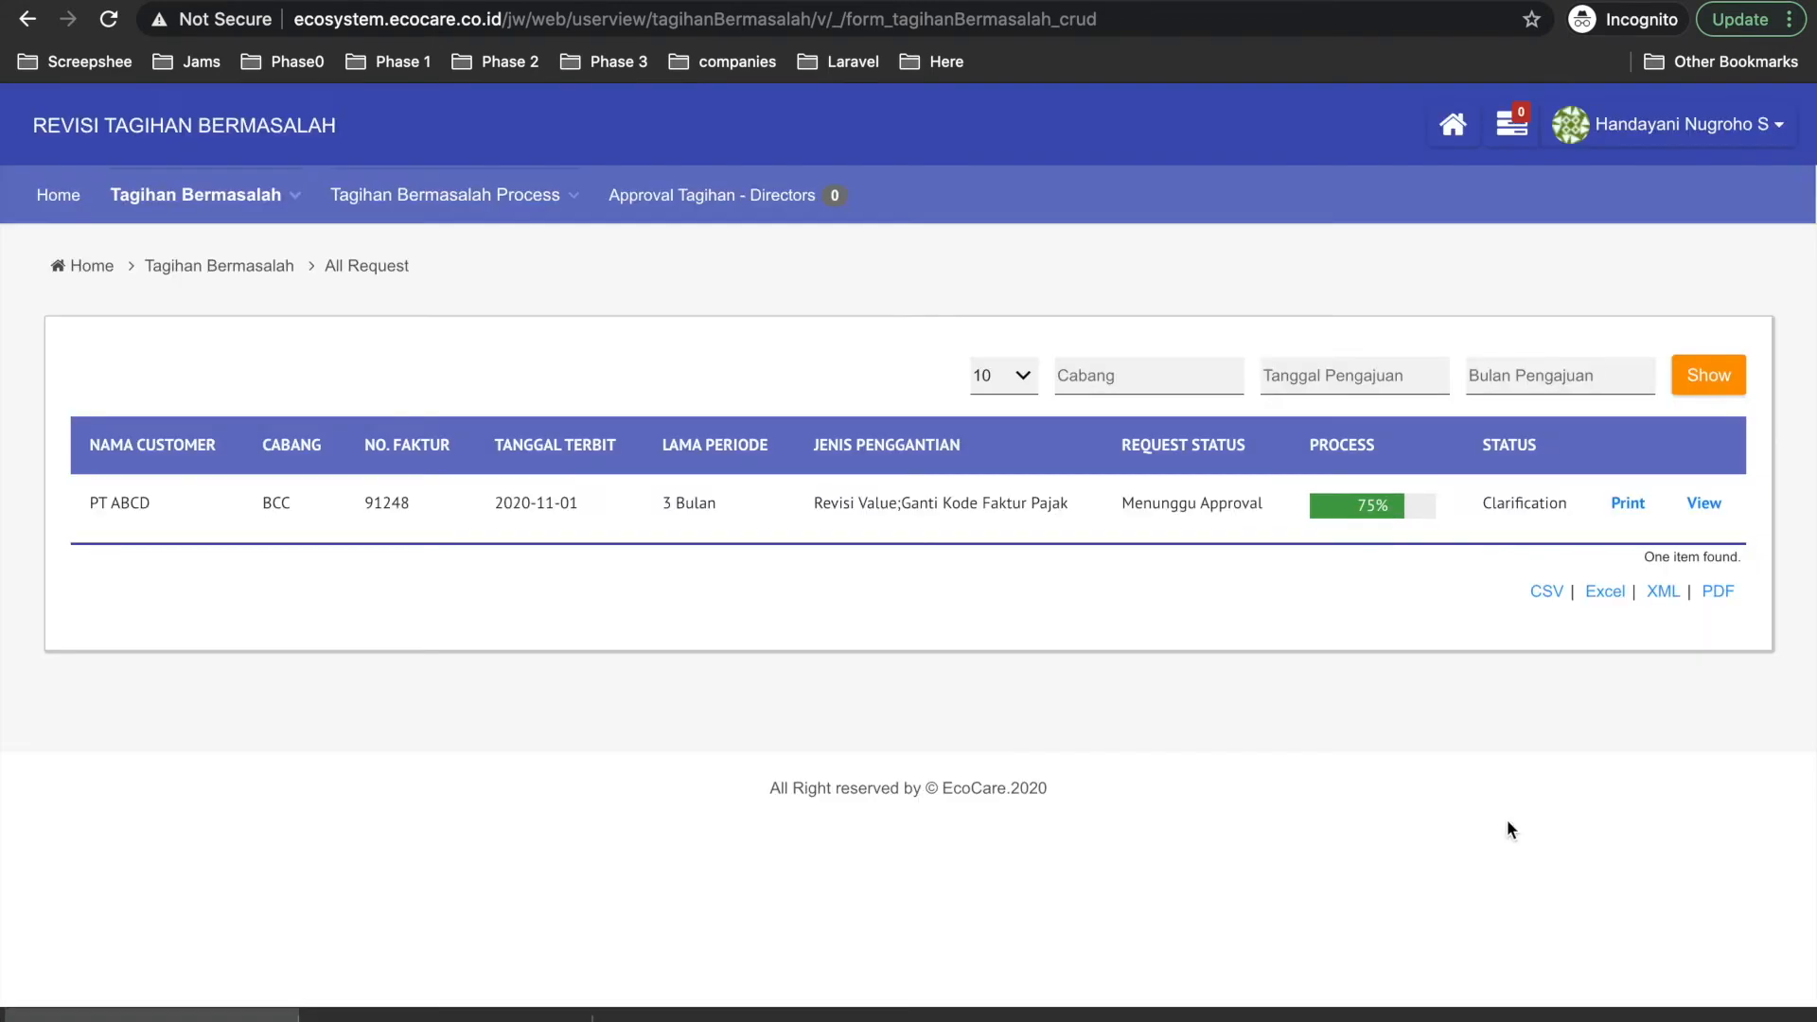
{"action": "left_click", "coordinate": [1760, 124]}
{"action": "left_click", "coordinate": [1668, 216]}
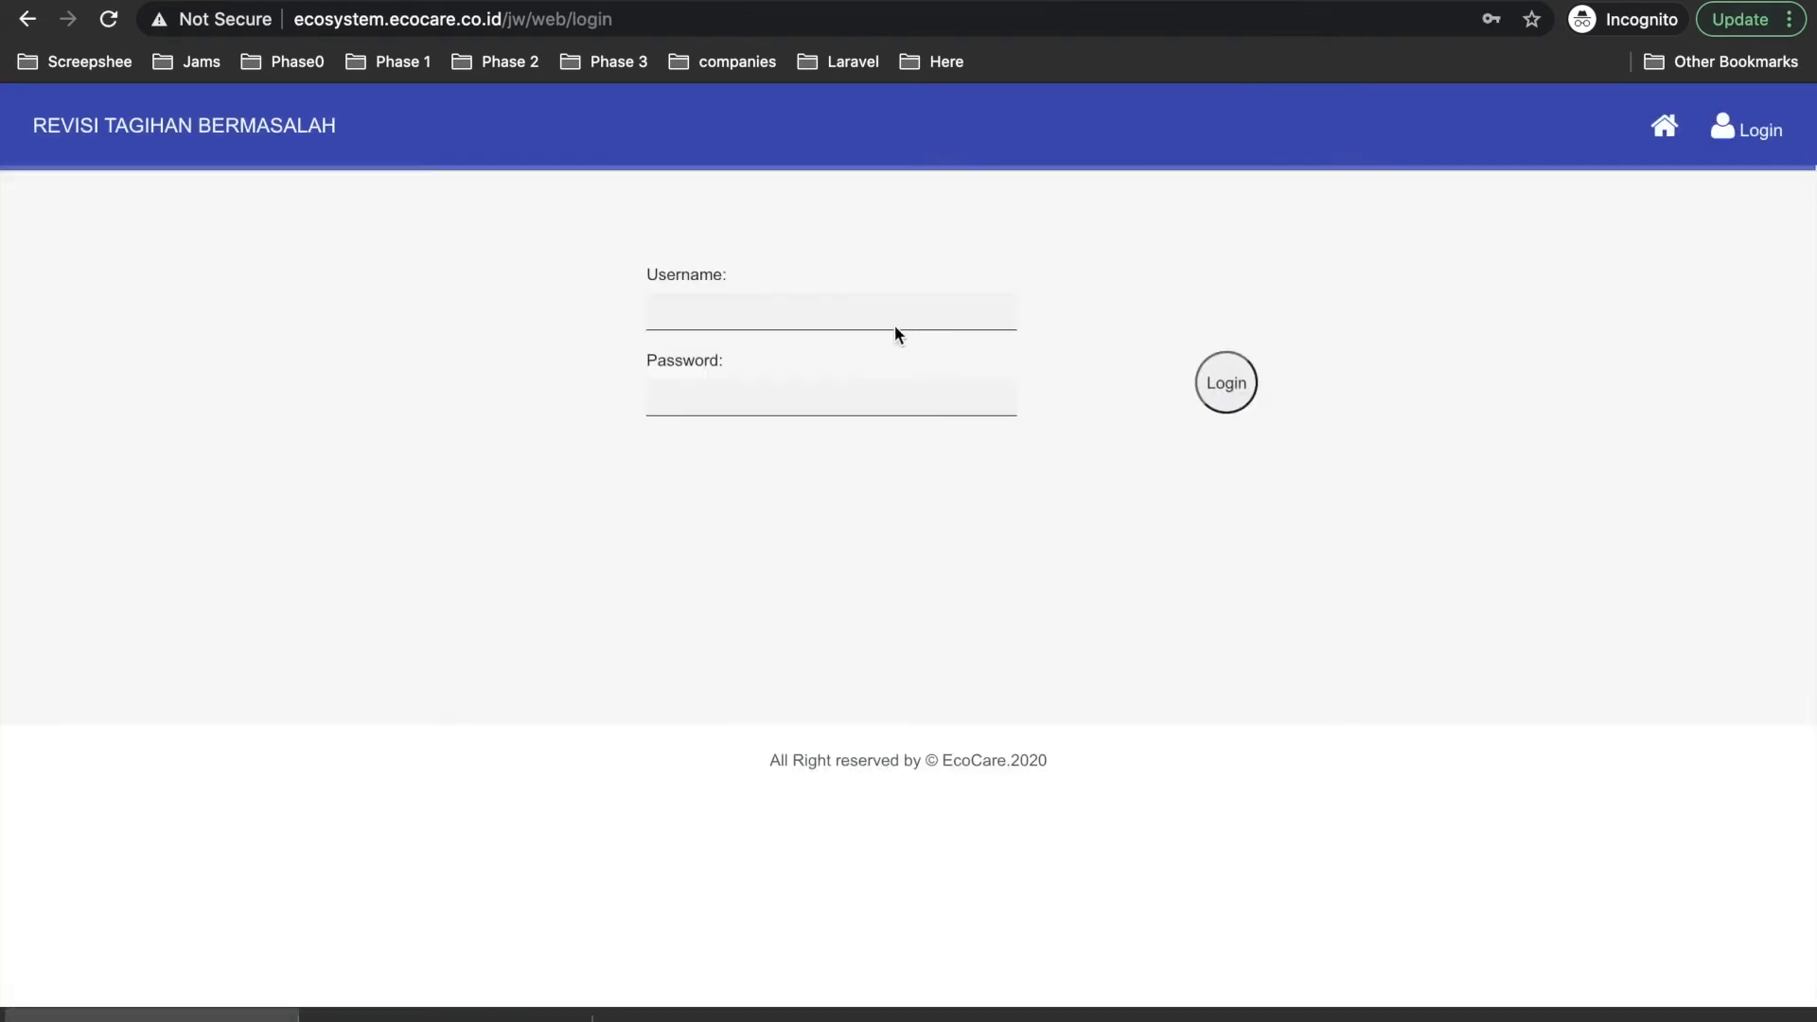
{"action": "left_click", "coordinate": [858, 304]}
{"action": "type", "text": "lin"}
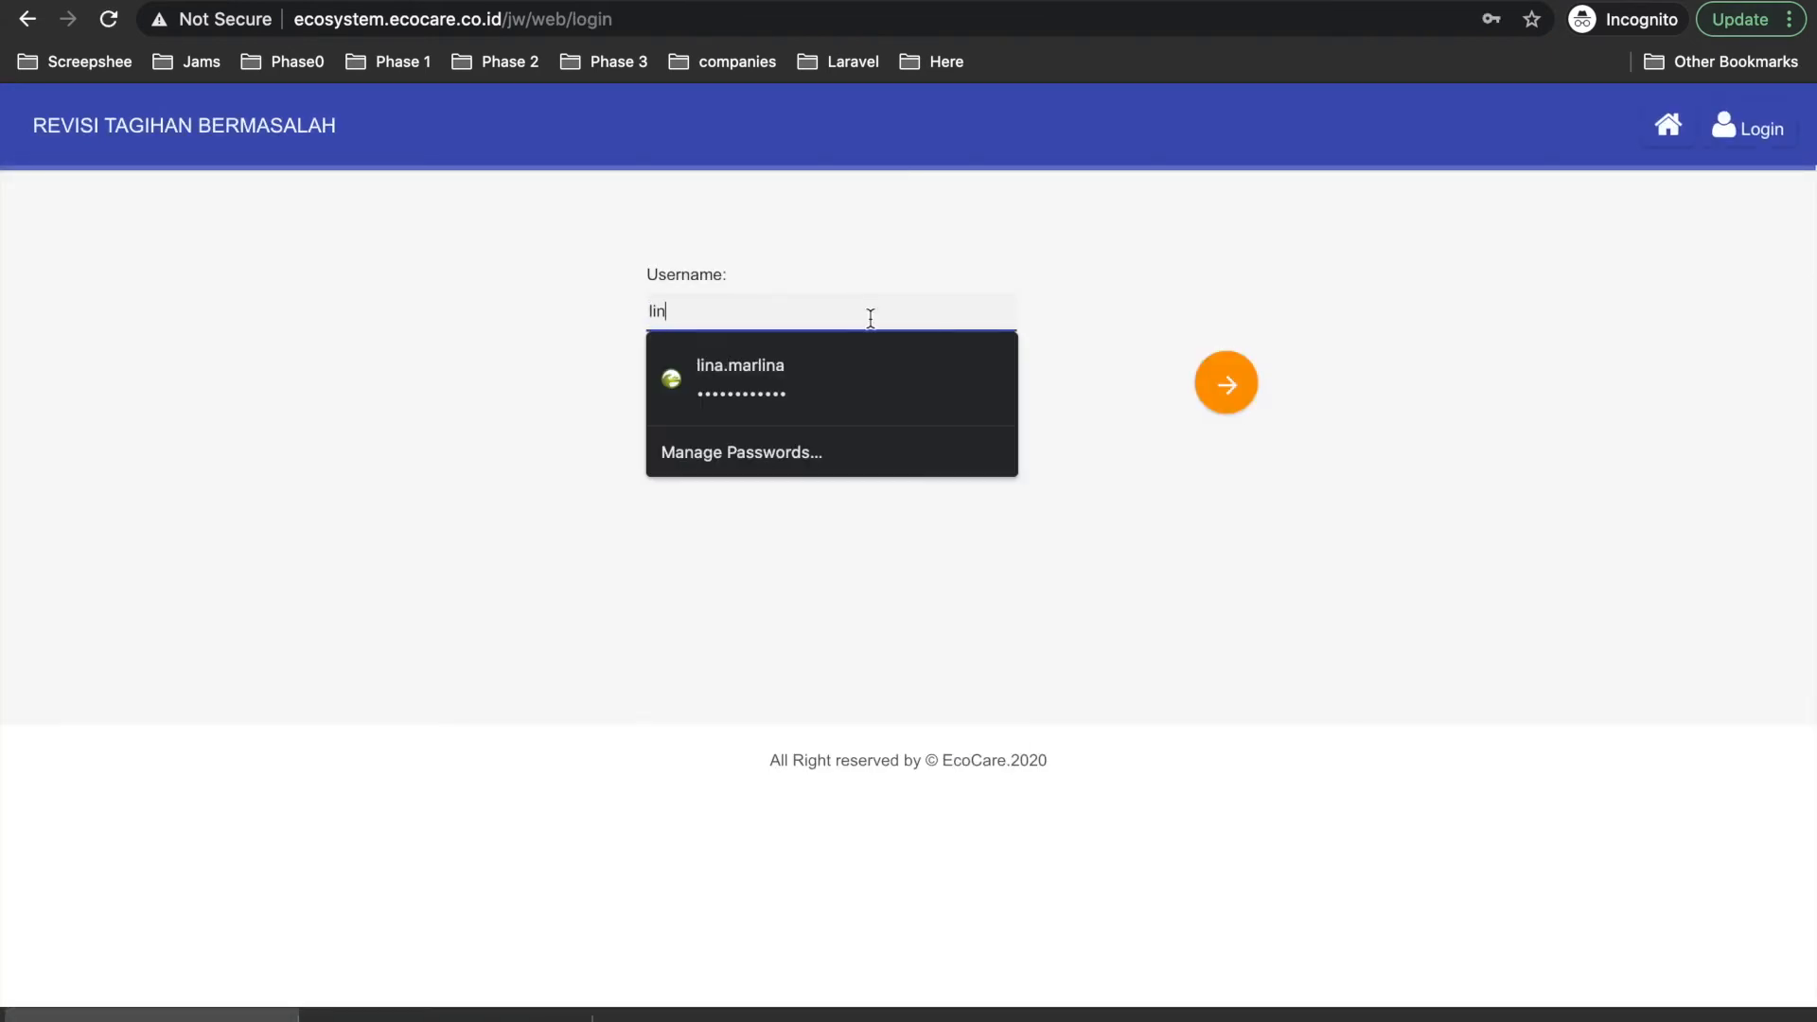
{"action": "left_click", "coordinate": [937, 378]}
{"action": "left_click", "coordinate": [1249, 393]}
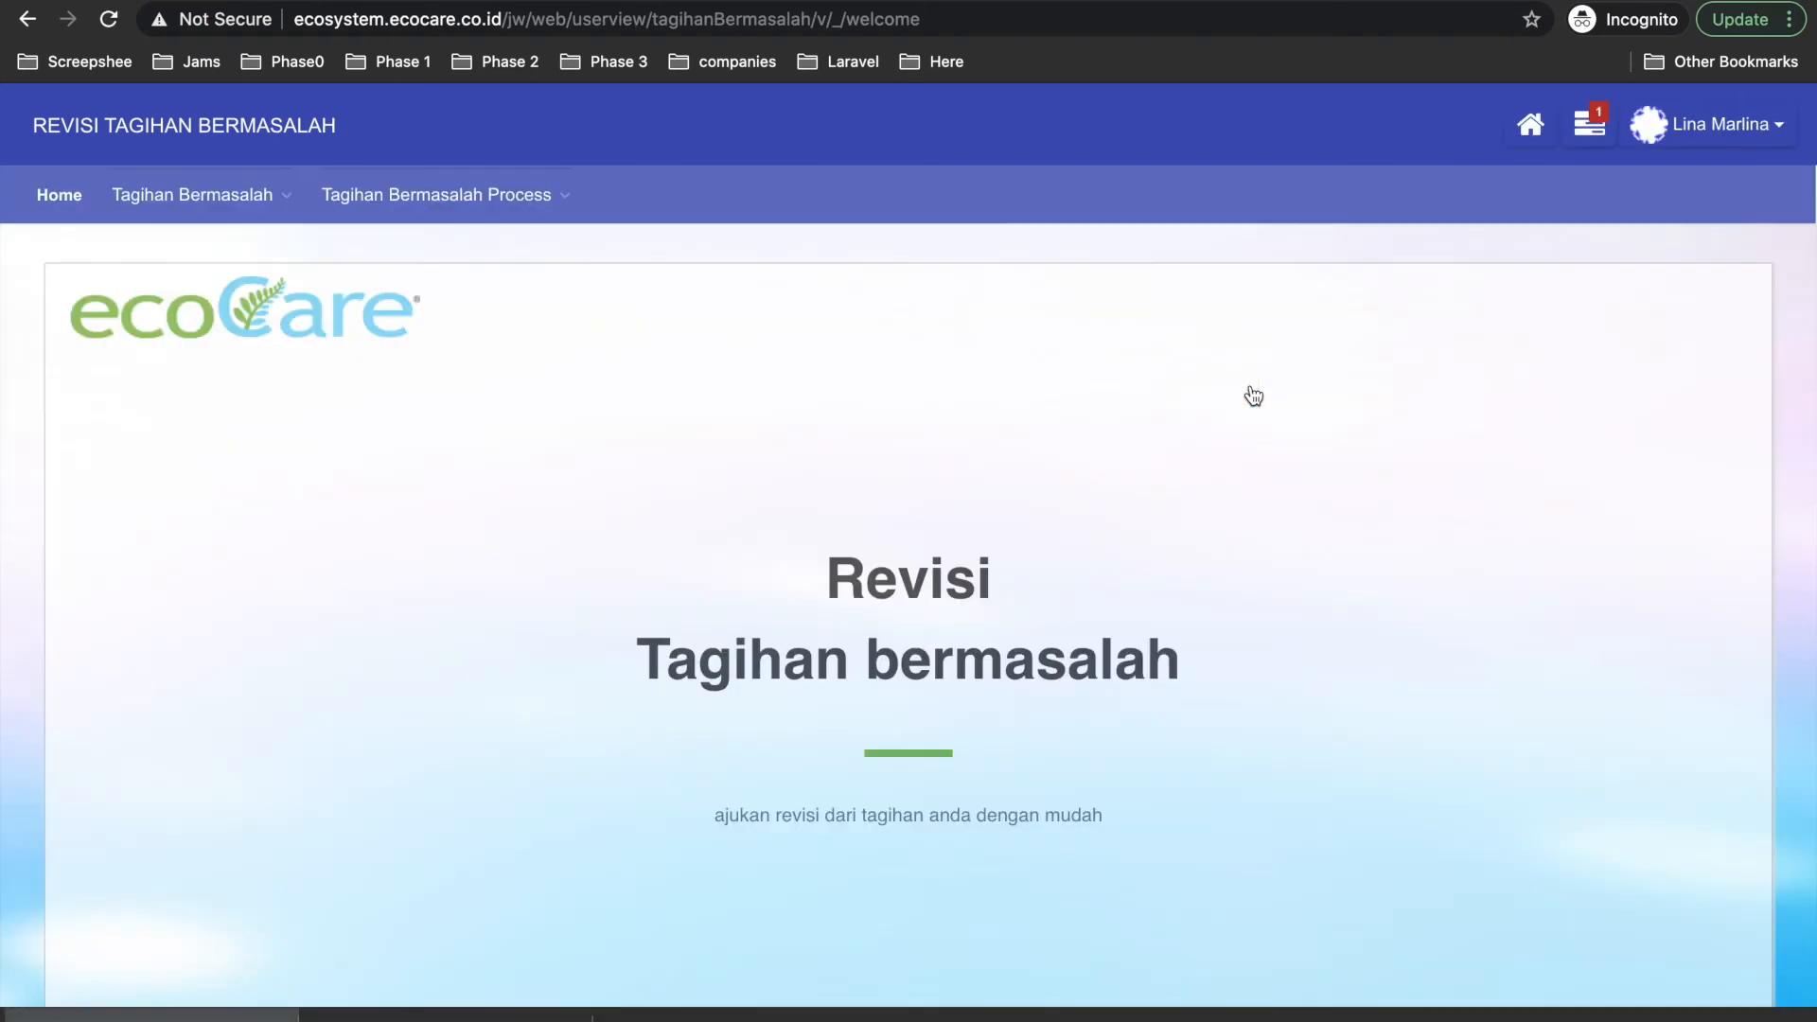
Open the Clarification task and review the Director's remark asking for 1.5 juta.
{"action": "left_click", "coordinate": [1596, 130]}
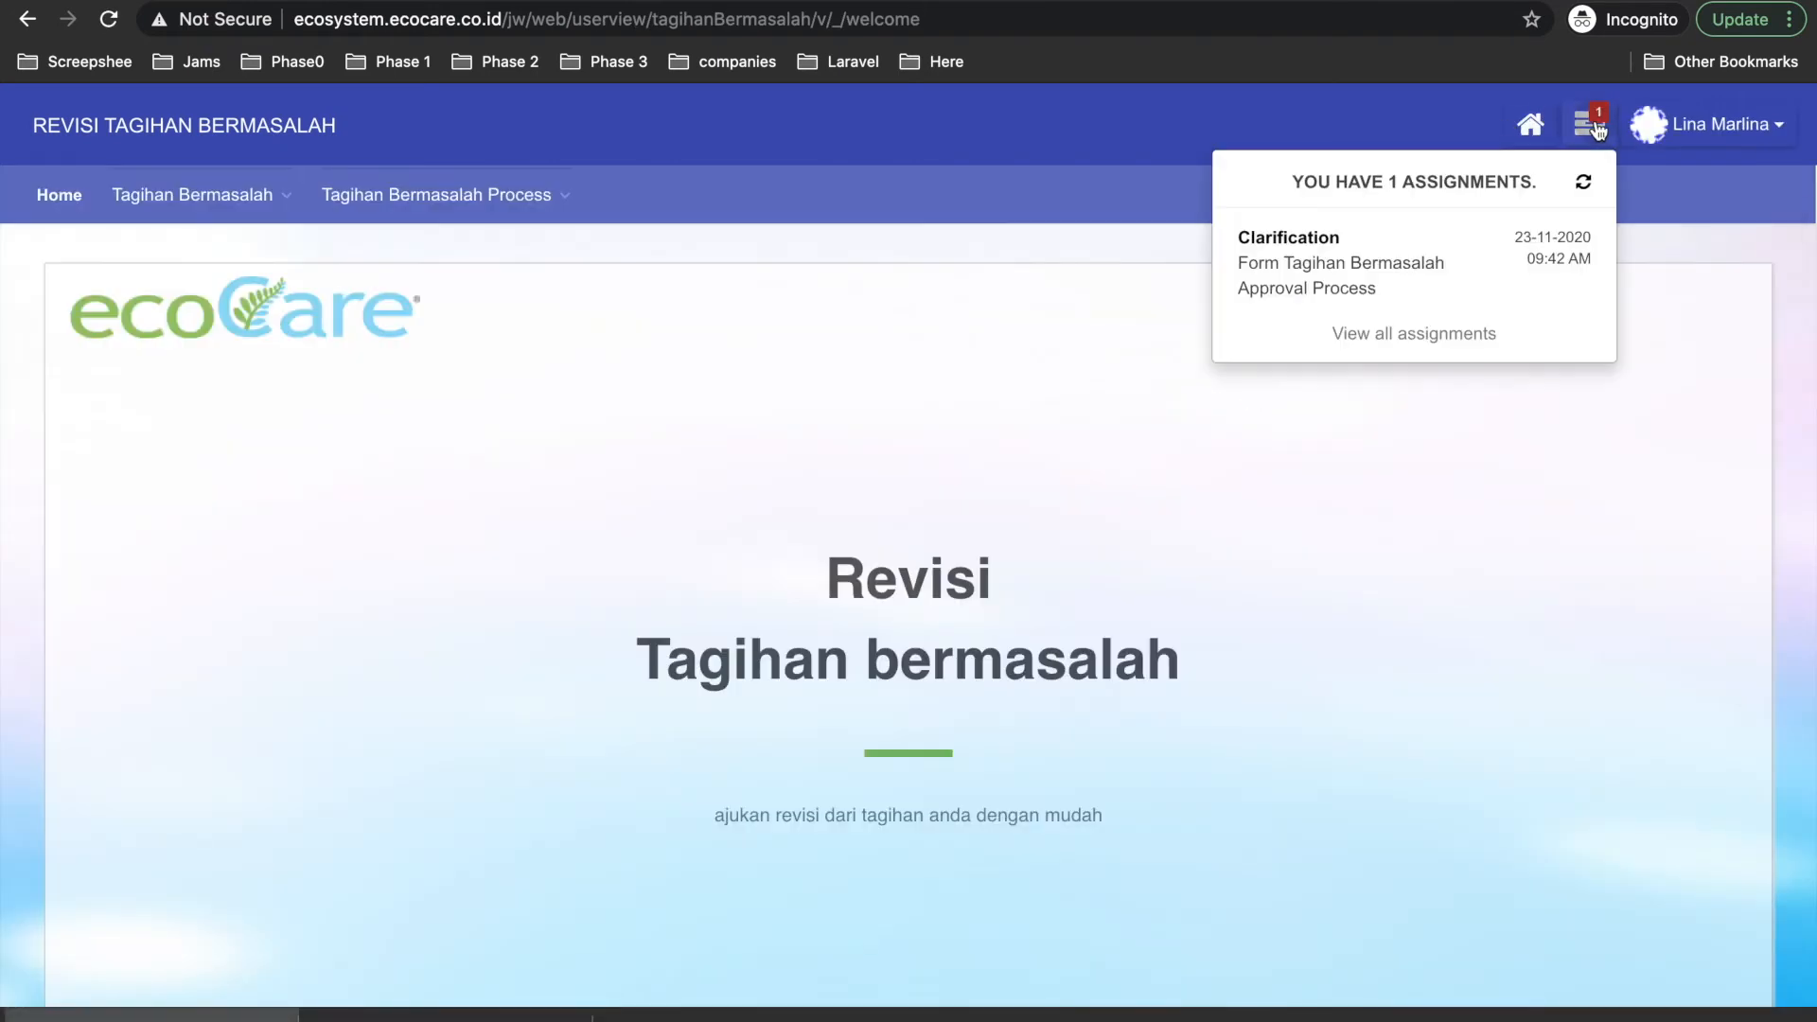
{"action": "left_click", "coordinate": [1375, 250]}
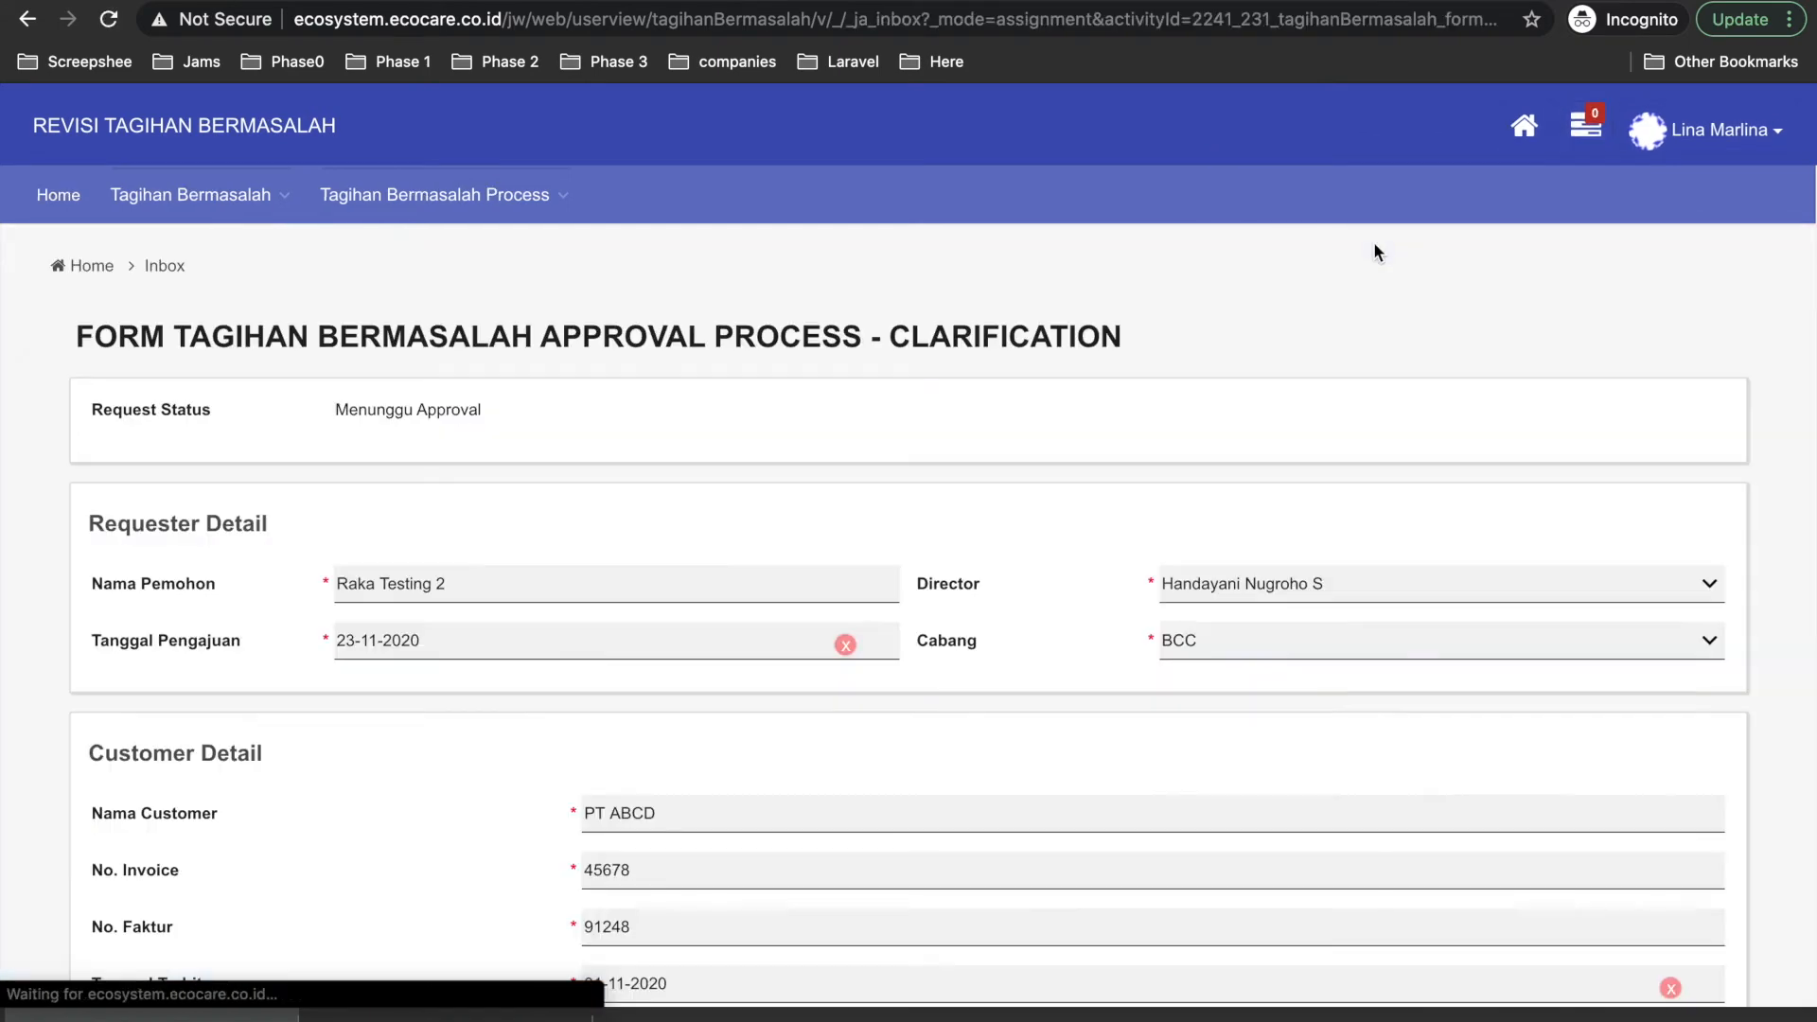
{"action": "scroll", "coordinate": [409, 675], "scroll_direction": "down", "scroll_amount": 10}
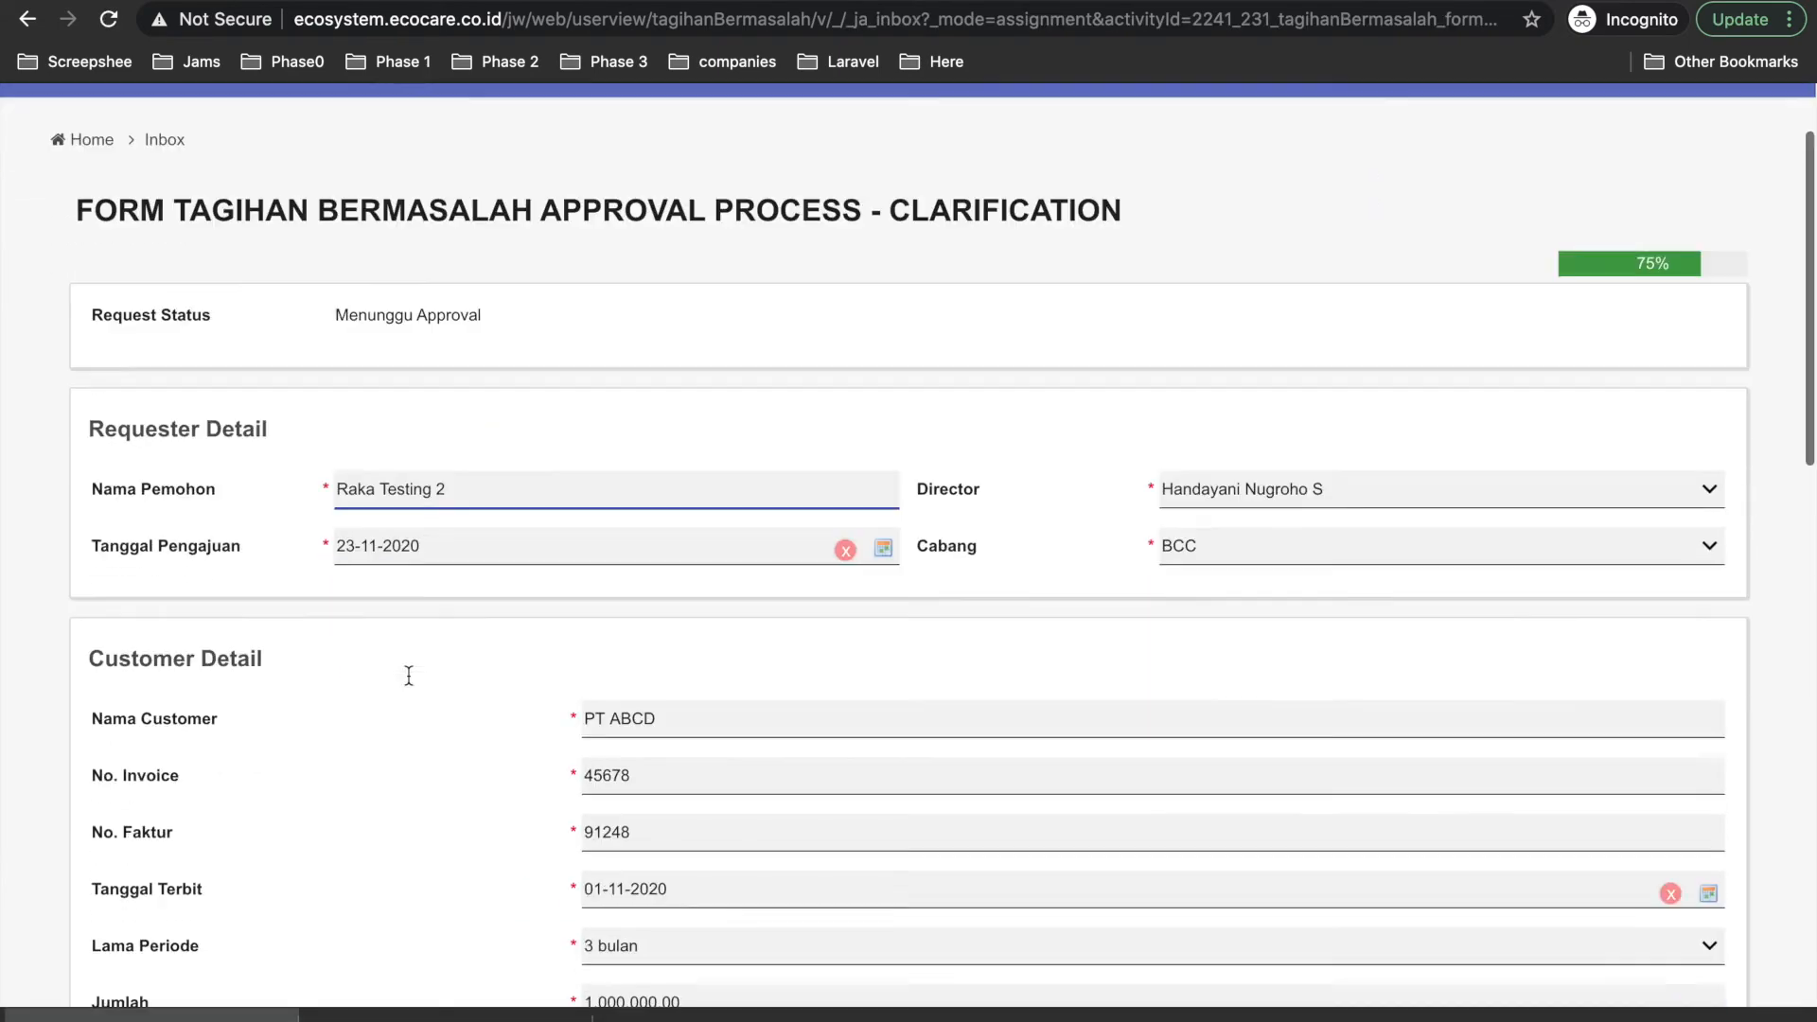
{"action": "scroll", "coordinate": [409, 674], "scroll_direction": "down", "scroll_amount": 8}
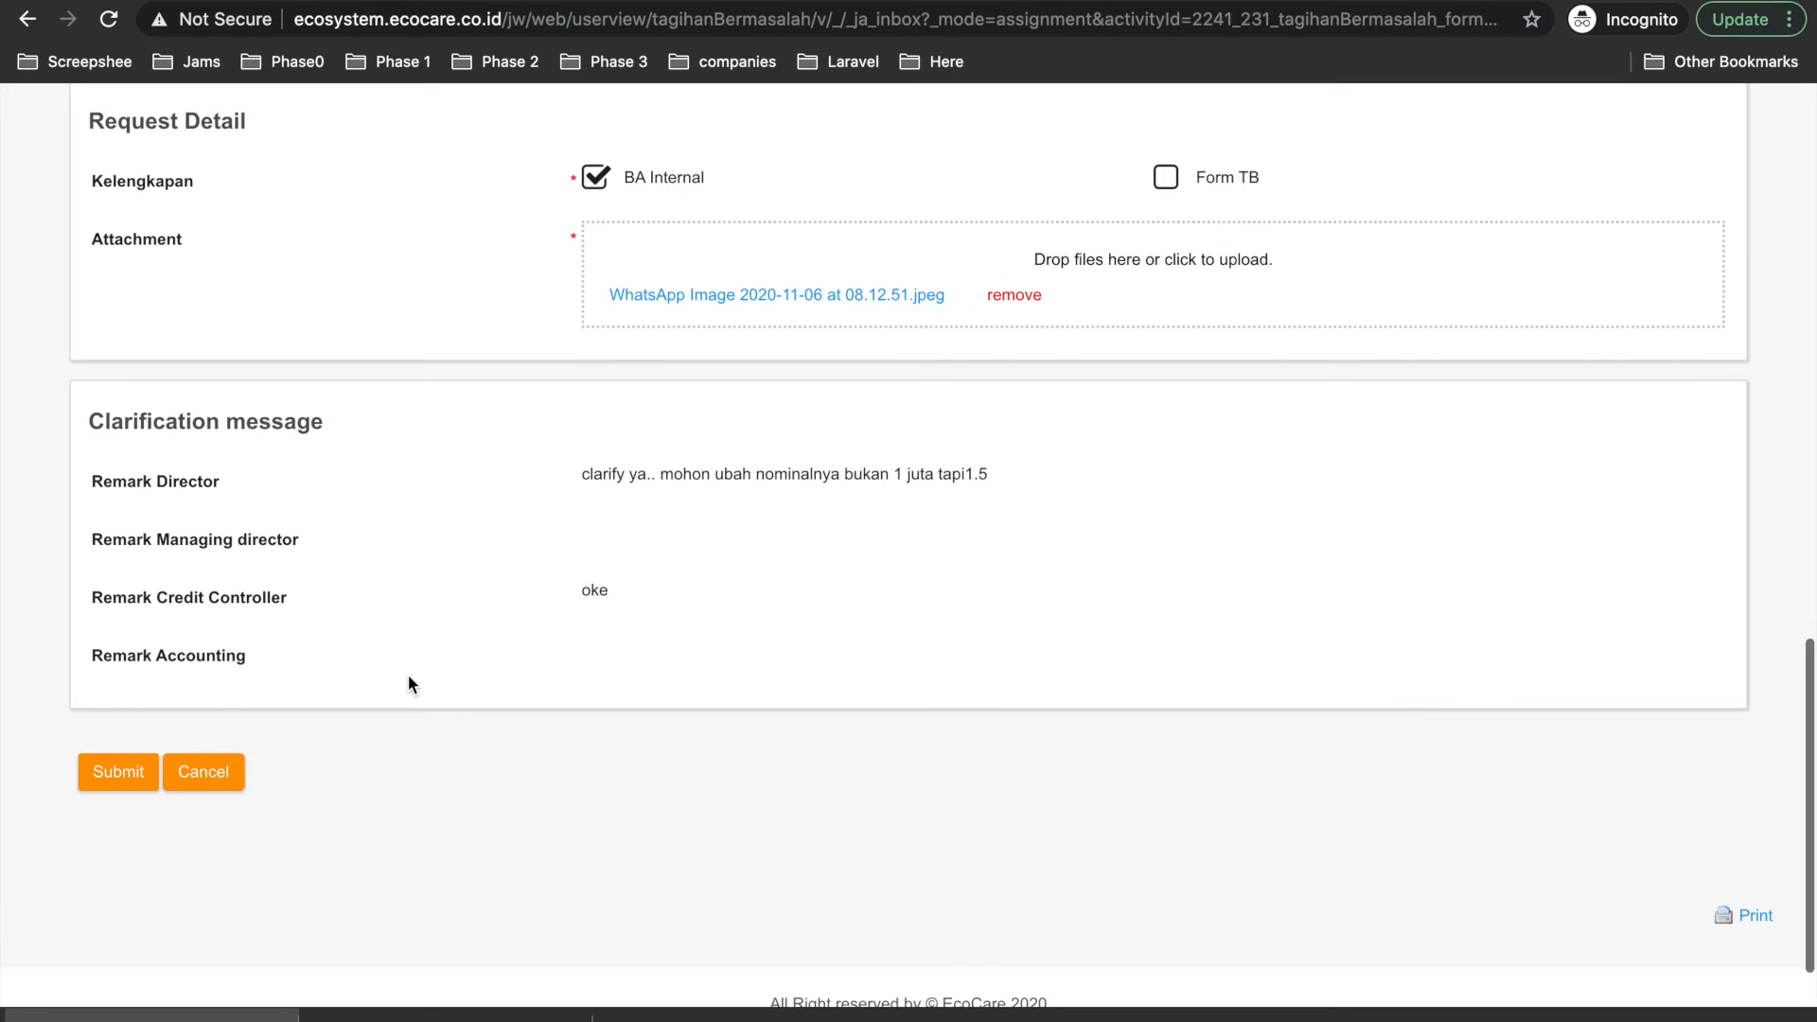
{"action": "scroll", "coordinate": [407, 675], "scroll_direction": "up", "scroll_amount": 3}
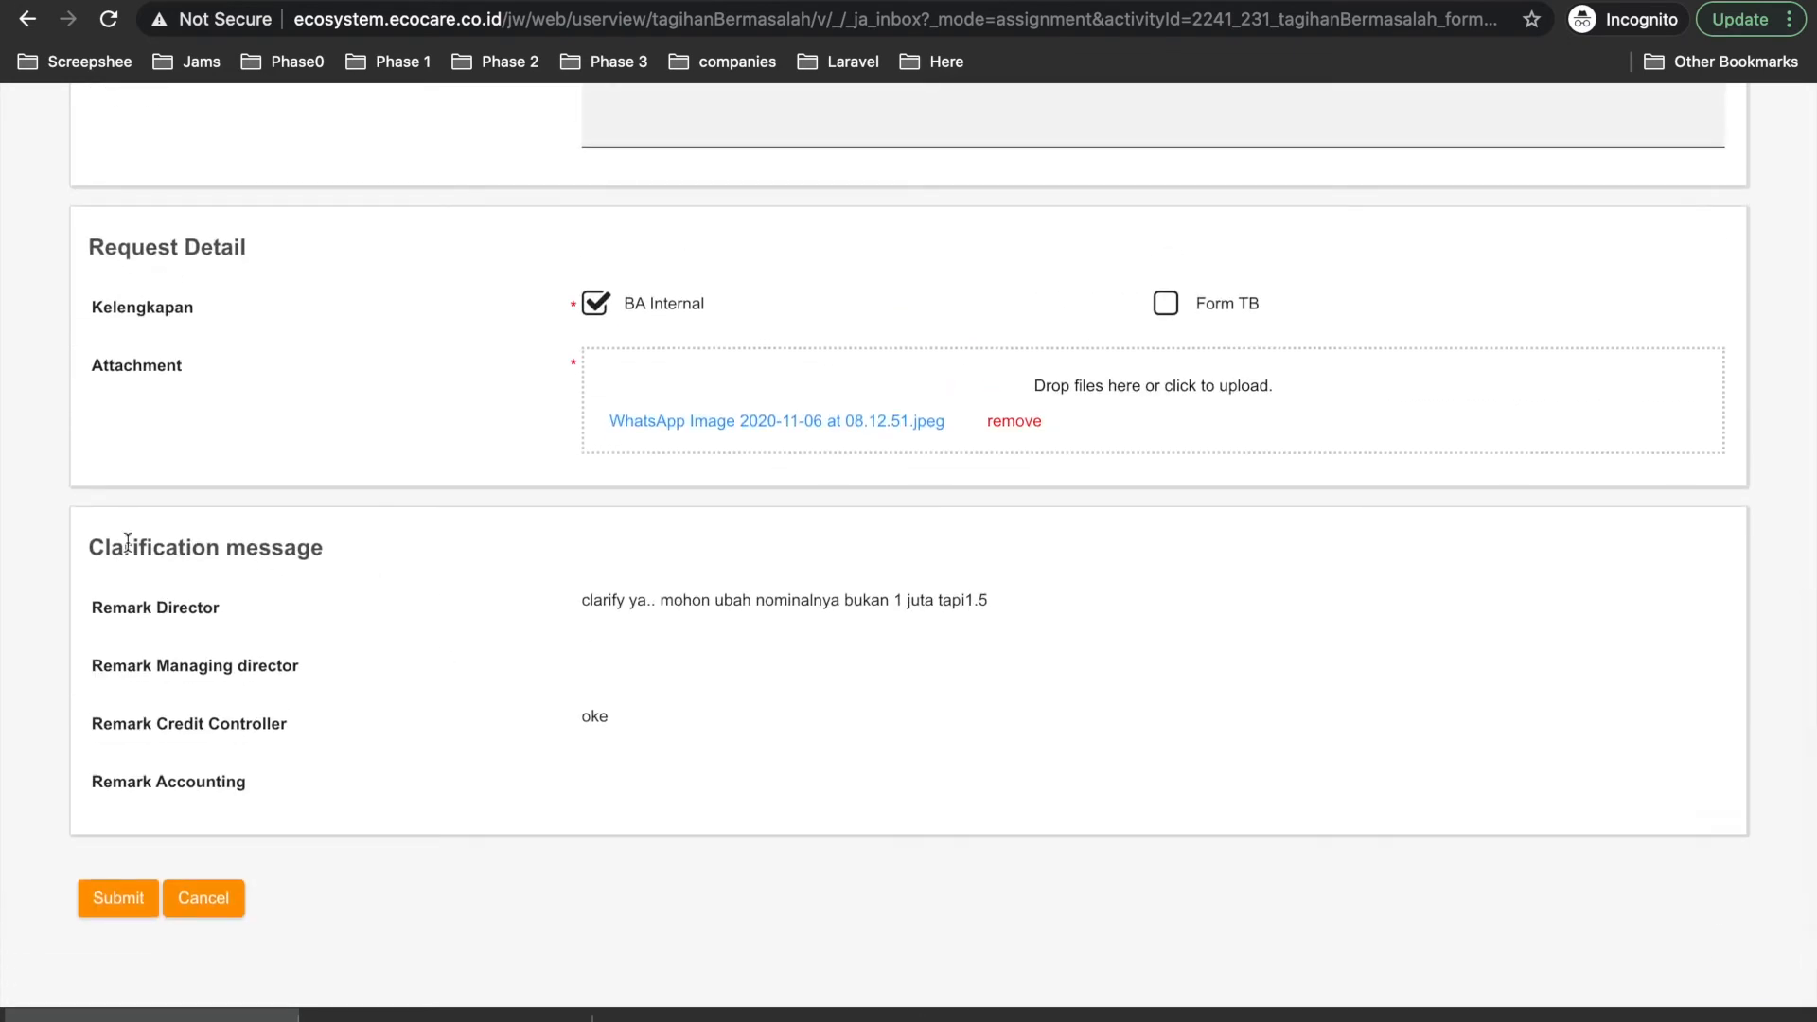
{"action": "left_click_drag", "start_coordinate": [87, 548], "coordinate": [392, 548]}
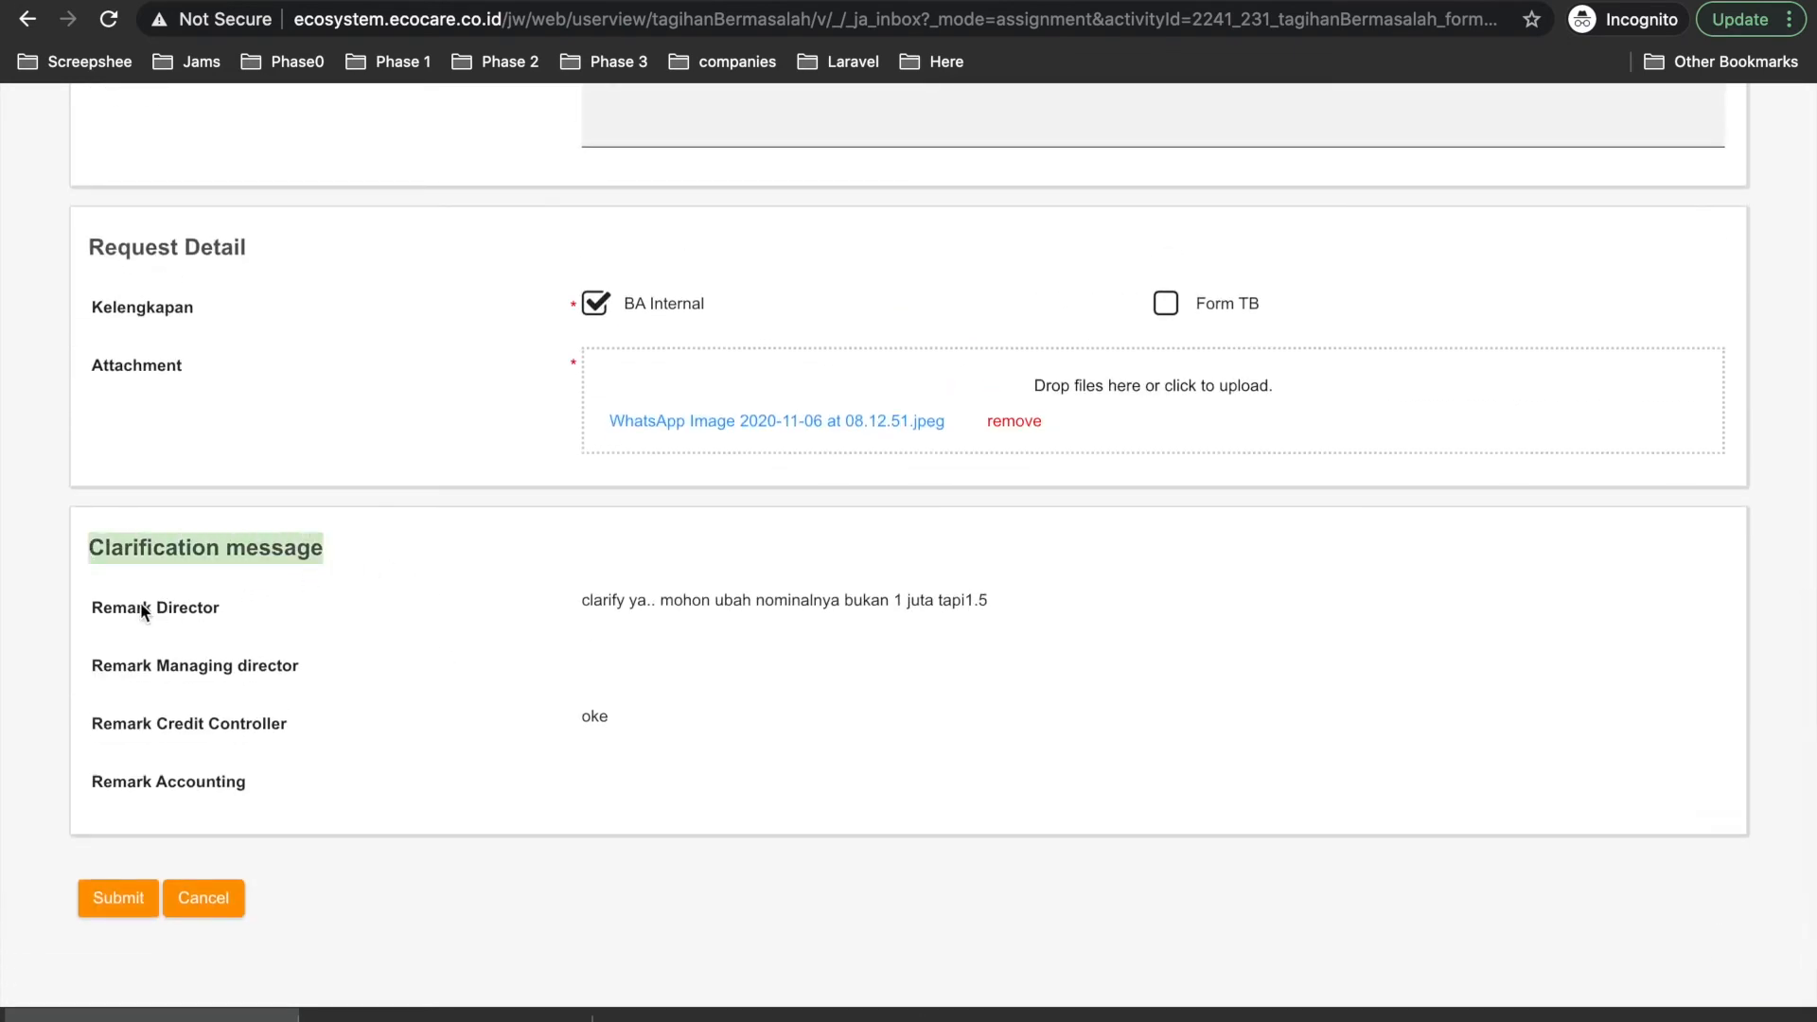
{"action": "left_click_drag", "start_coordinate": [580, 601], "coordinate": [998, 608]}
{"action": "scroll", "coordinate": [997, 616], "scroll_direction": "up", "scroll_amount": 7}
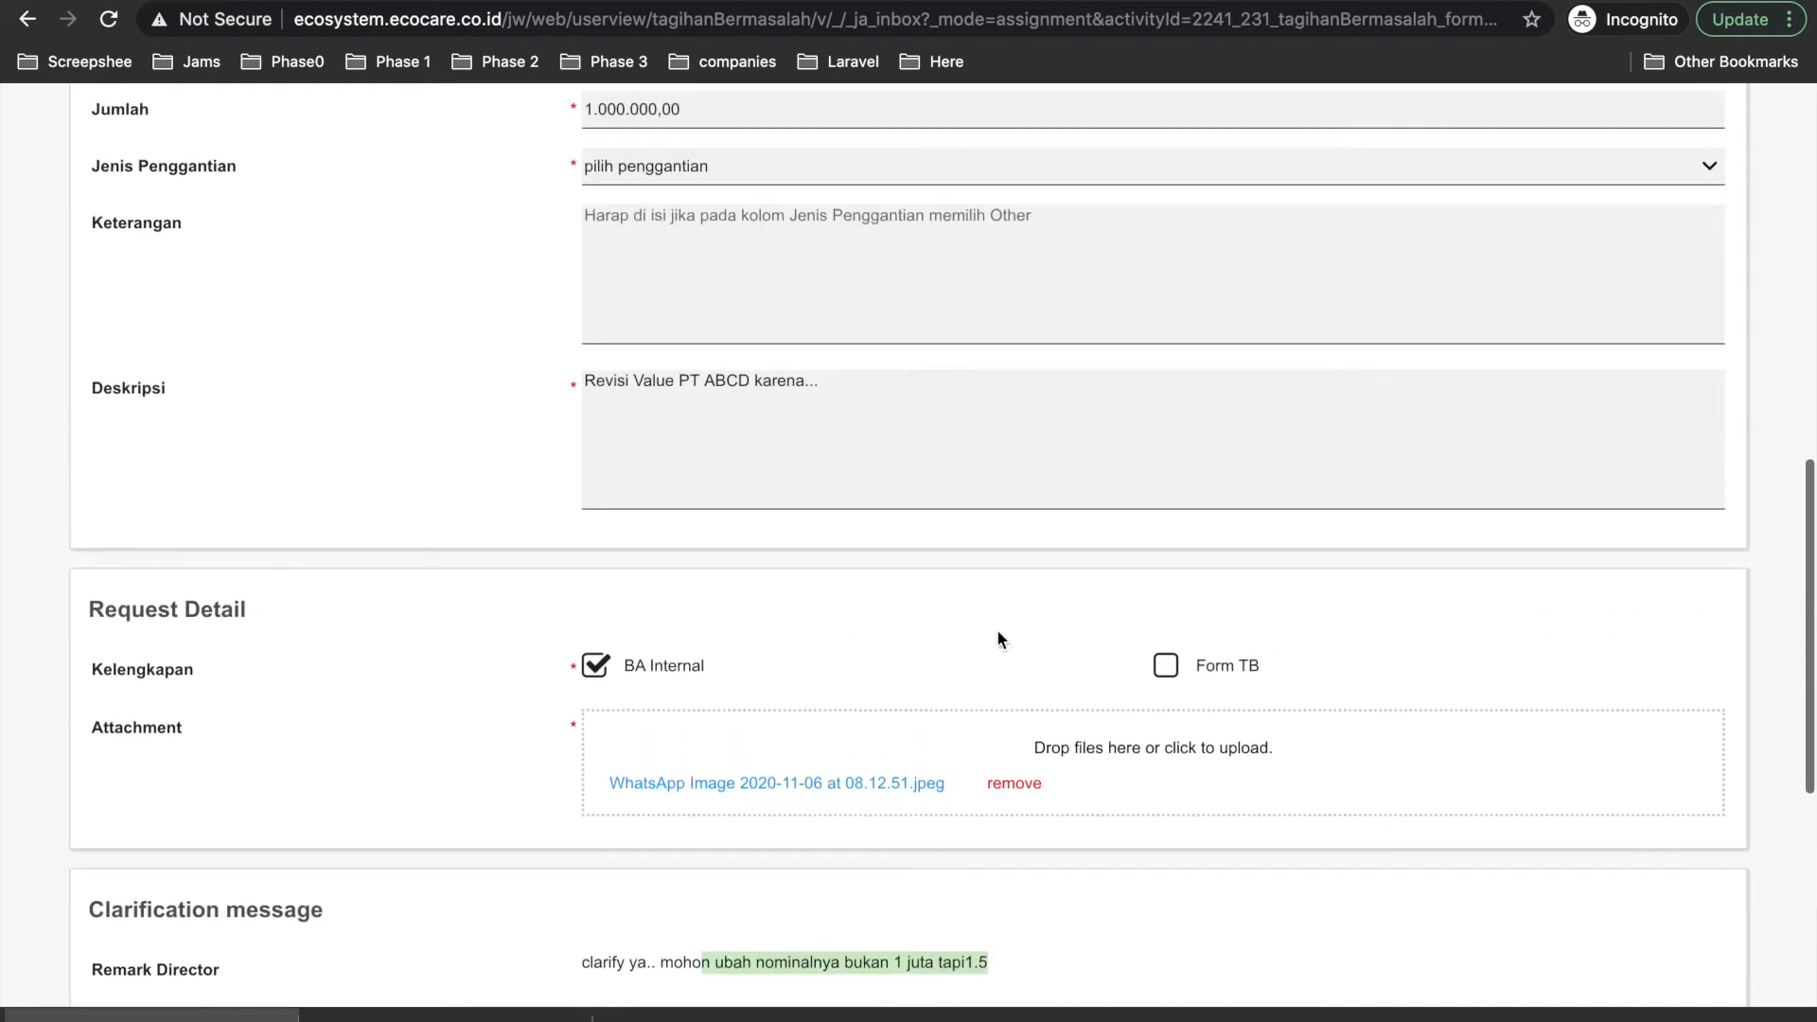
Change Jumlah to 1500000 and submit the Clarification form, which returns a Validation Error.
{"action": "scroll", "coordinate": [997, 630], "scroll_direction": "up", "scroll_amount": 2}
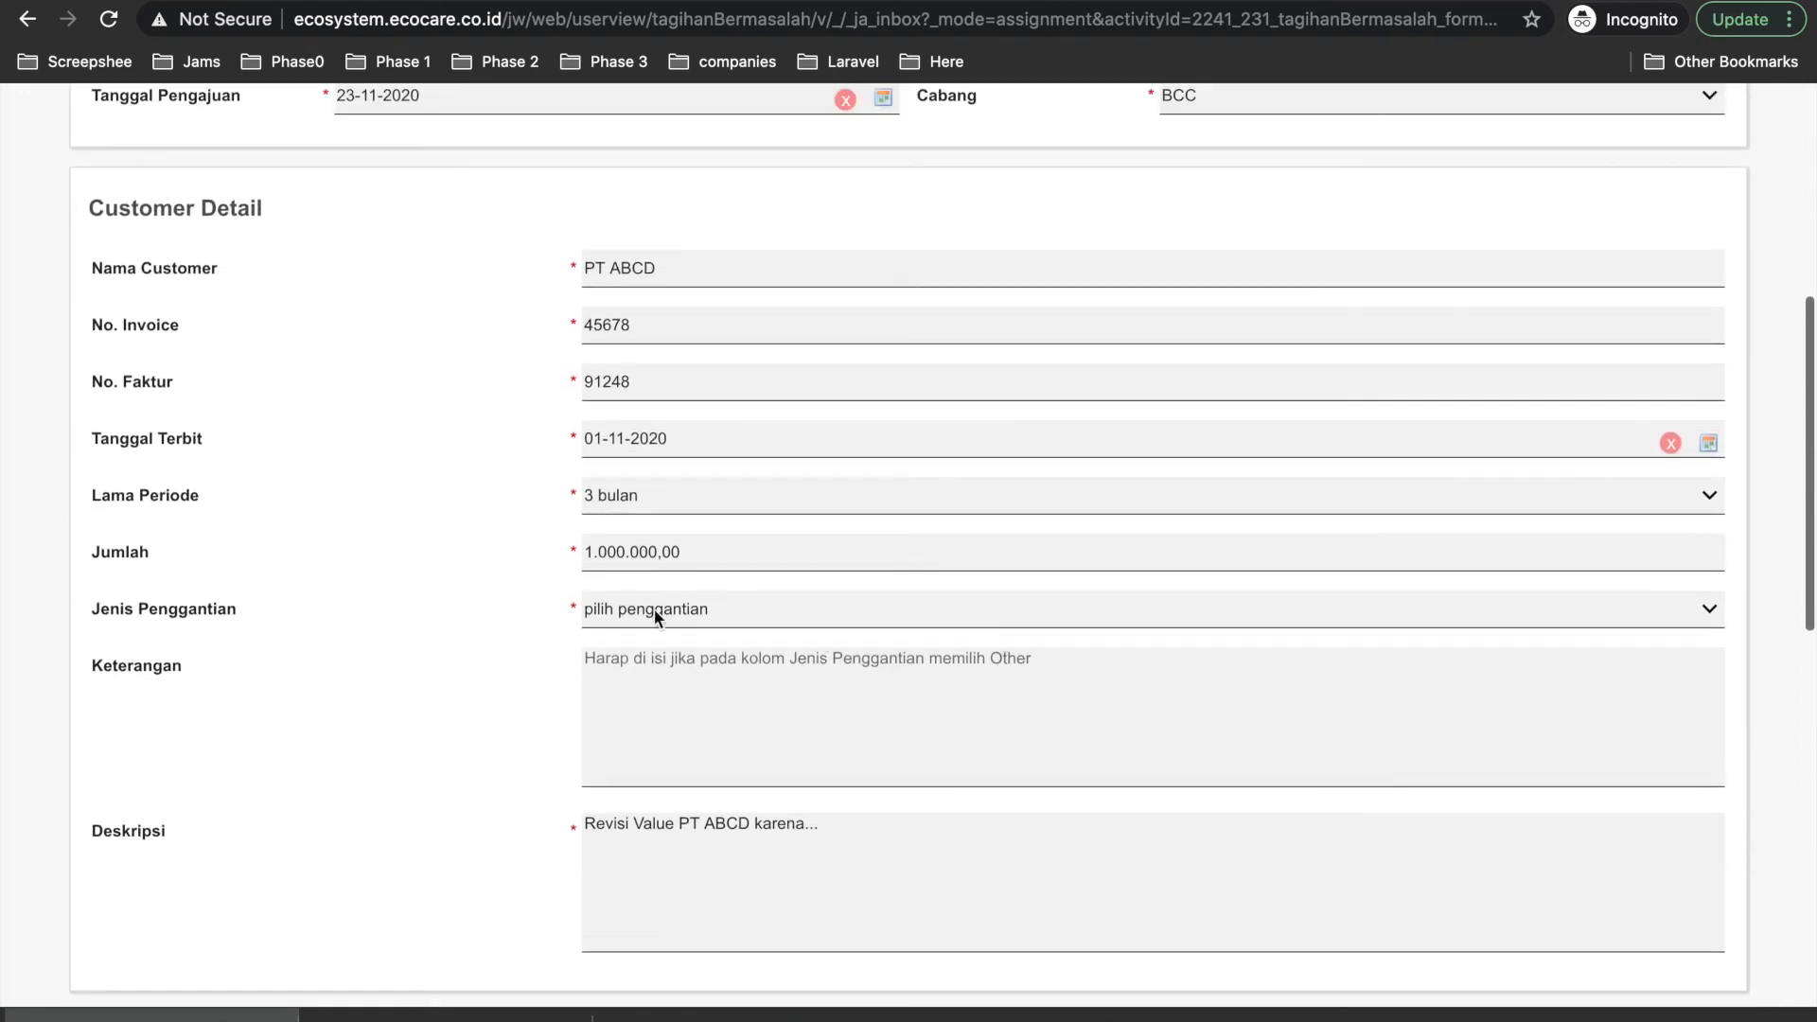
{"action": "left_click", "coordinate": [702, 552]}
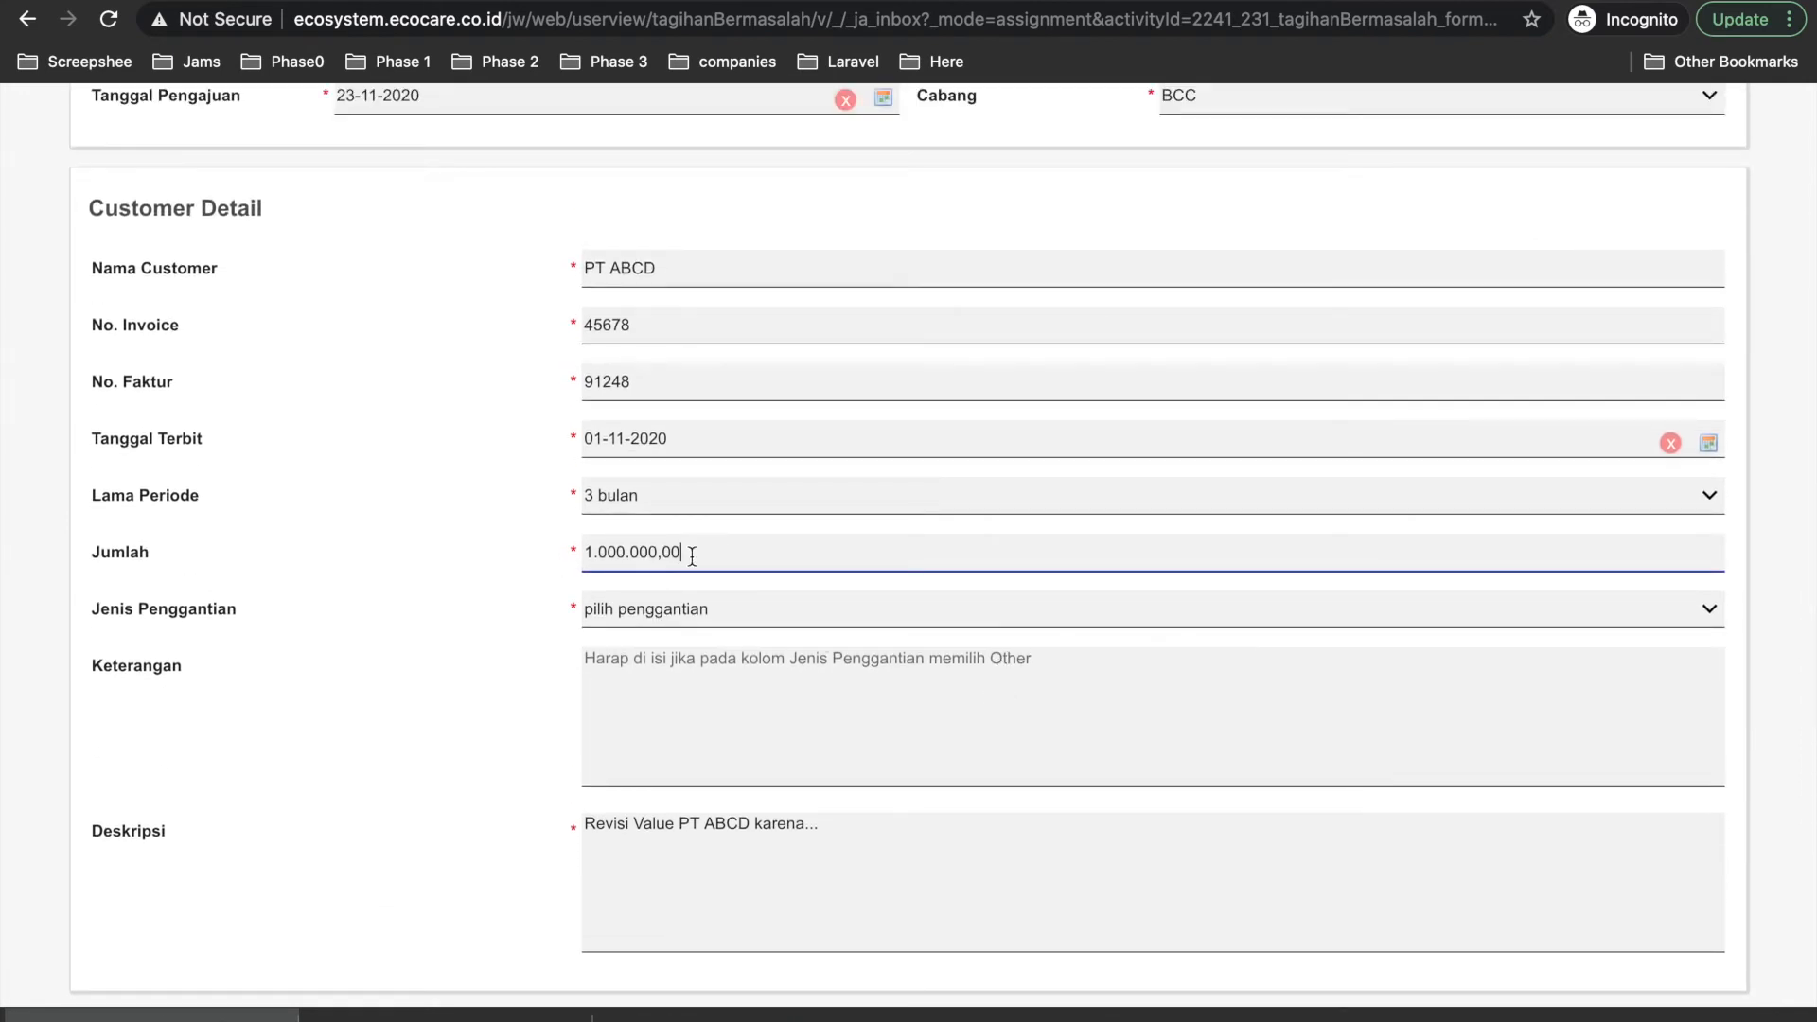
{"action": "left_click_drag", "start_coordinate": [692, 555], "coordinate": [535, 549]}
{"action": "scroll", "coordinate": [786, 577], "scroll_direction": "up", "scroll_amount": 4}
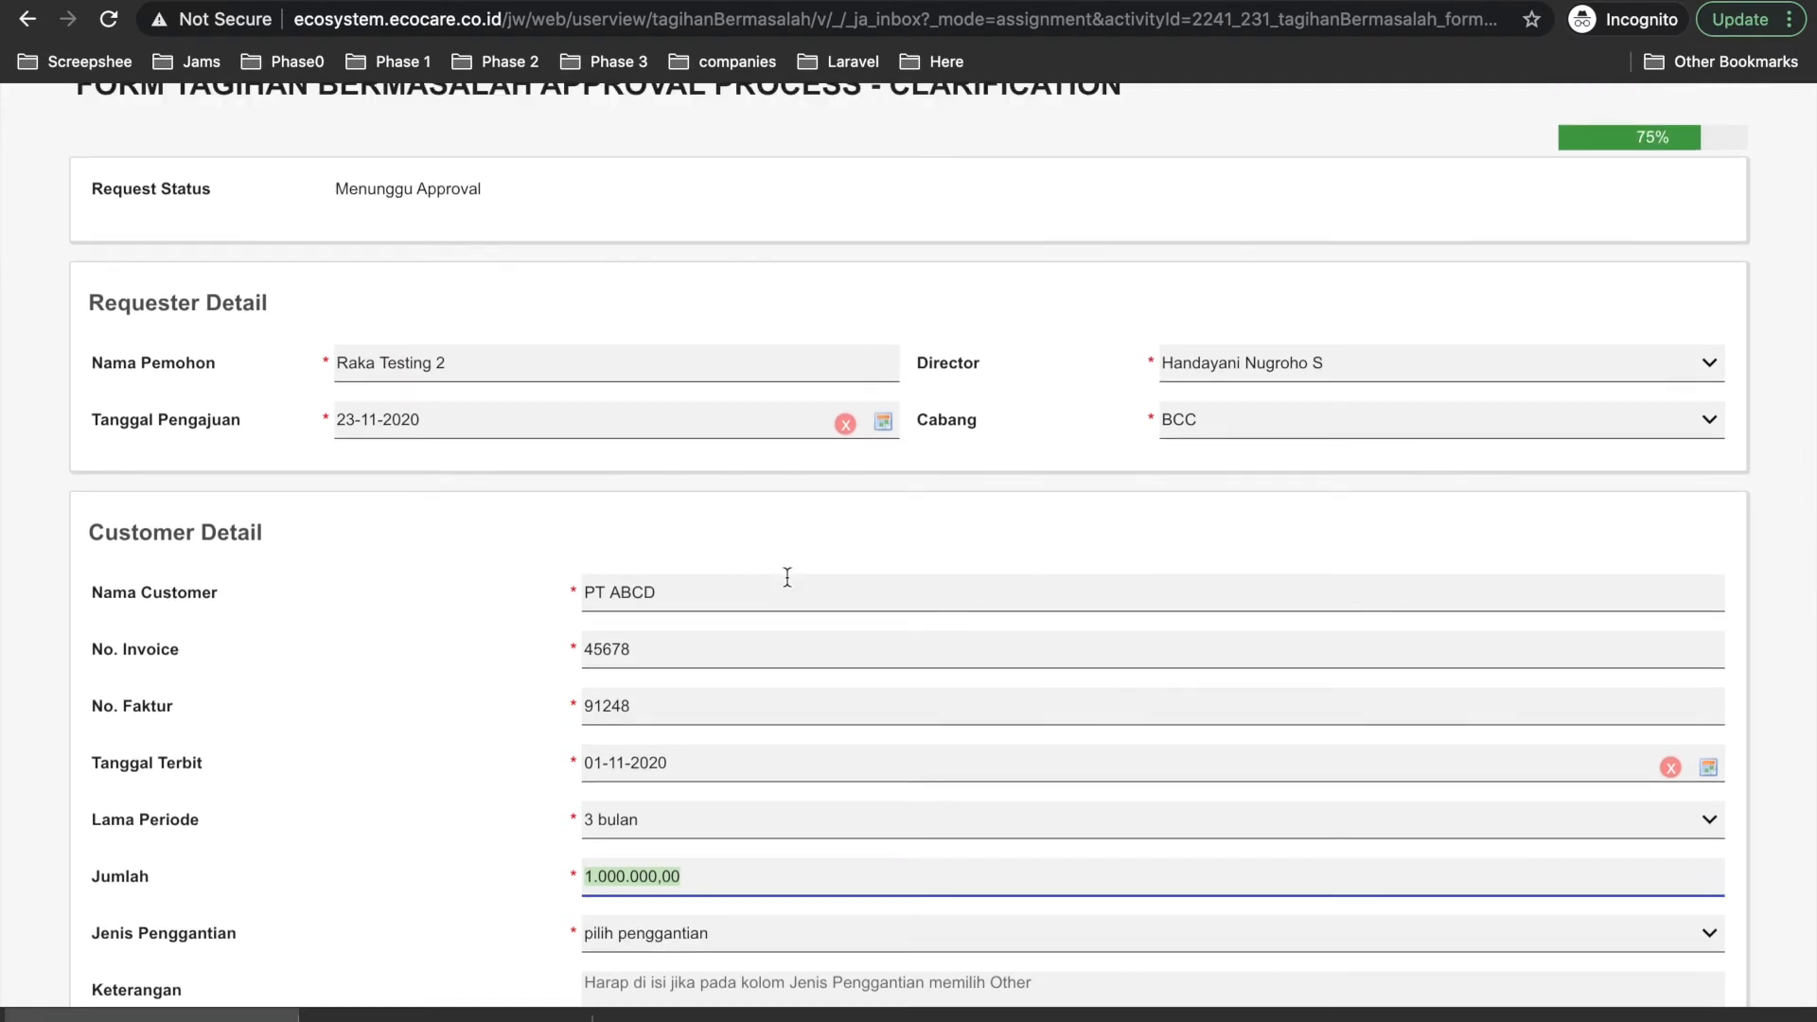
{"action": "type", "text": "1500"}
{"action": "scroll", "coordinate": [638, 737], "scroll_direction": "down", "scroll_amount": 15}
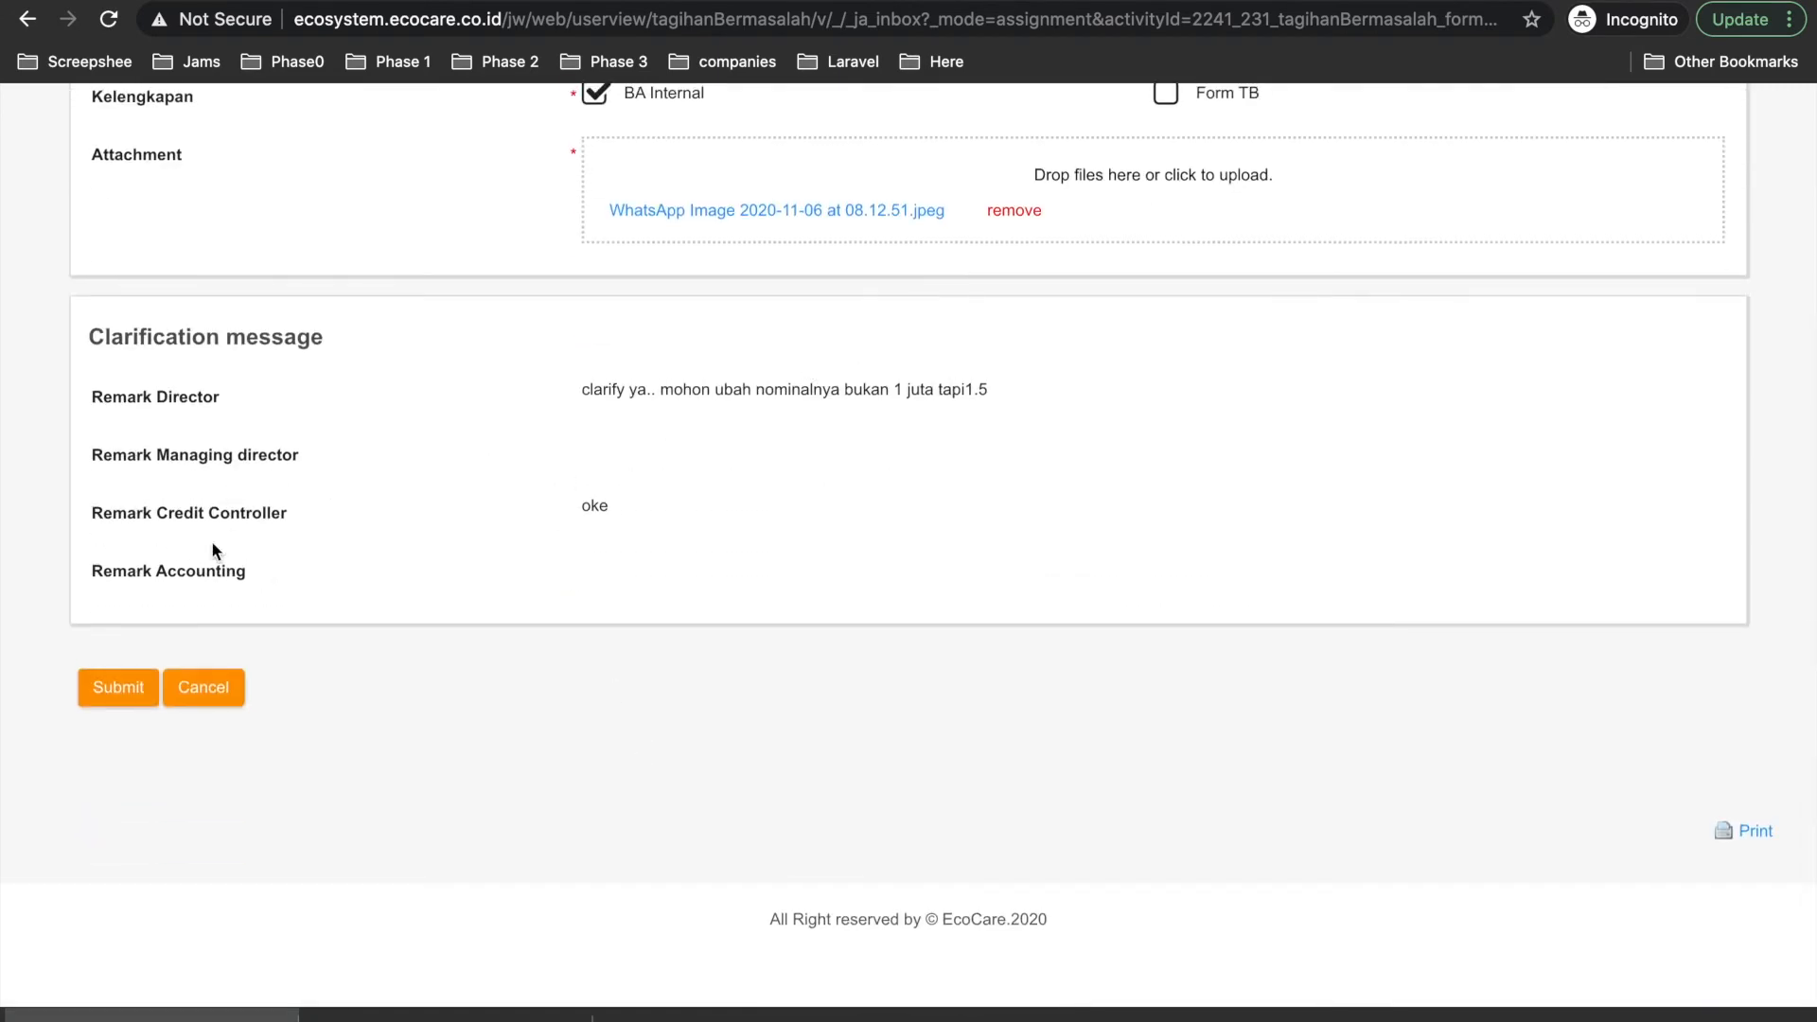
{"action": "left_click", "coordinate": [112, 689]}
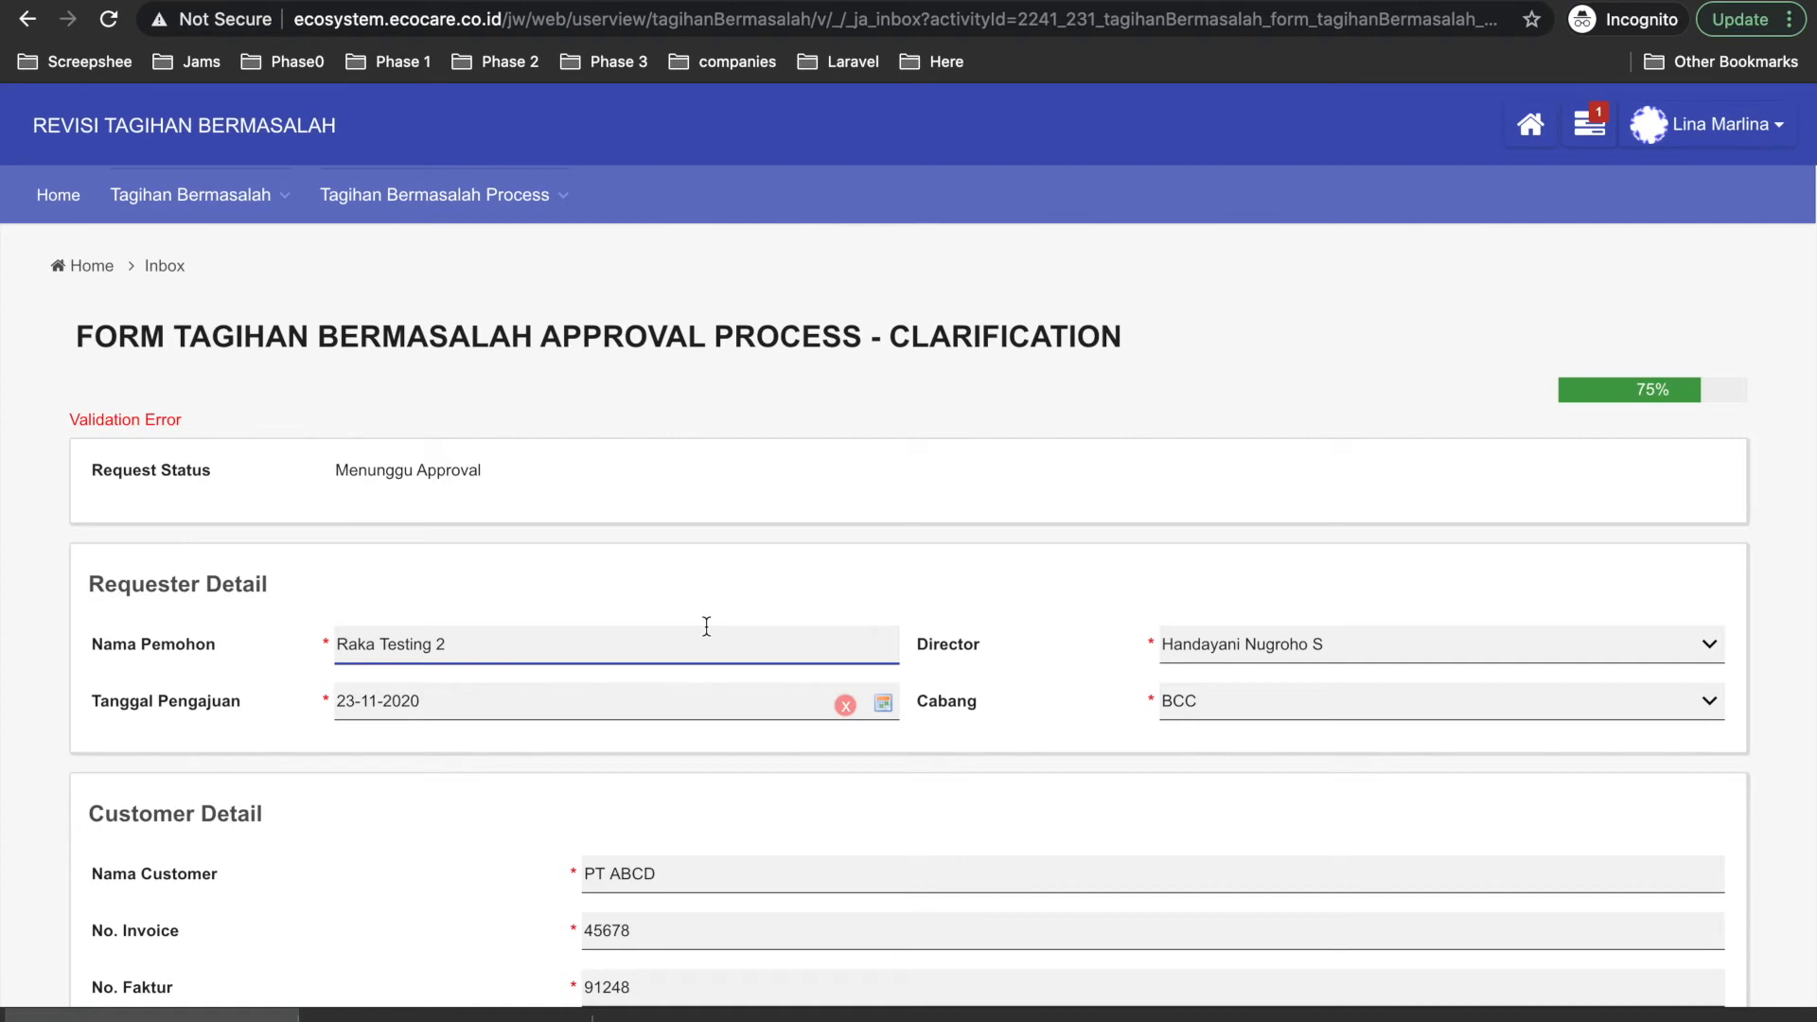
Set Jenis Penggantian to Value (revisi kontrak).
{"action": "scroll", "coordinate": [706, 626], "scroll_direction": "down", "scroll_amount": 15}
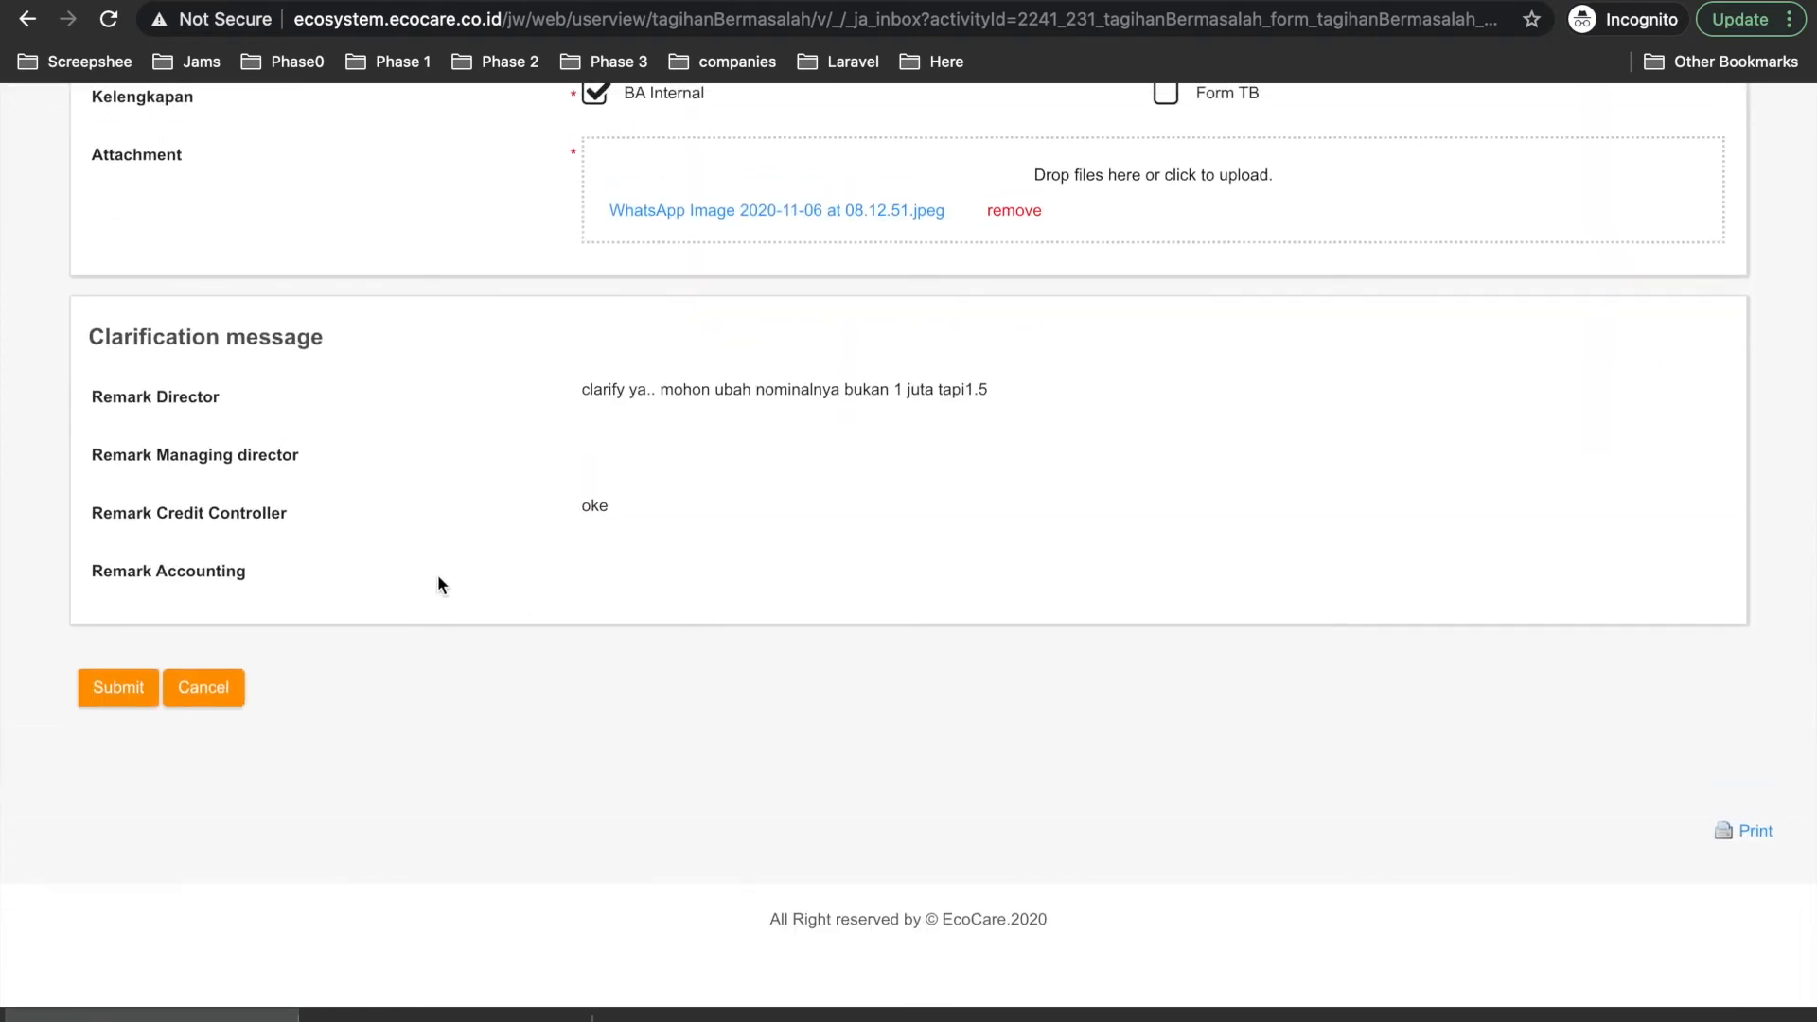
{"action": "scroll", "coordinate": [437, 579], "scroll_direction": "up", "scroll_amount": 1}
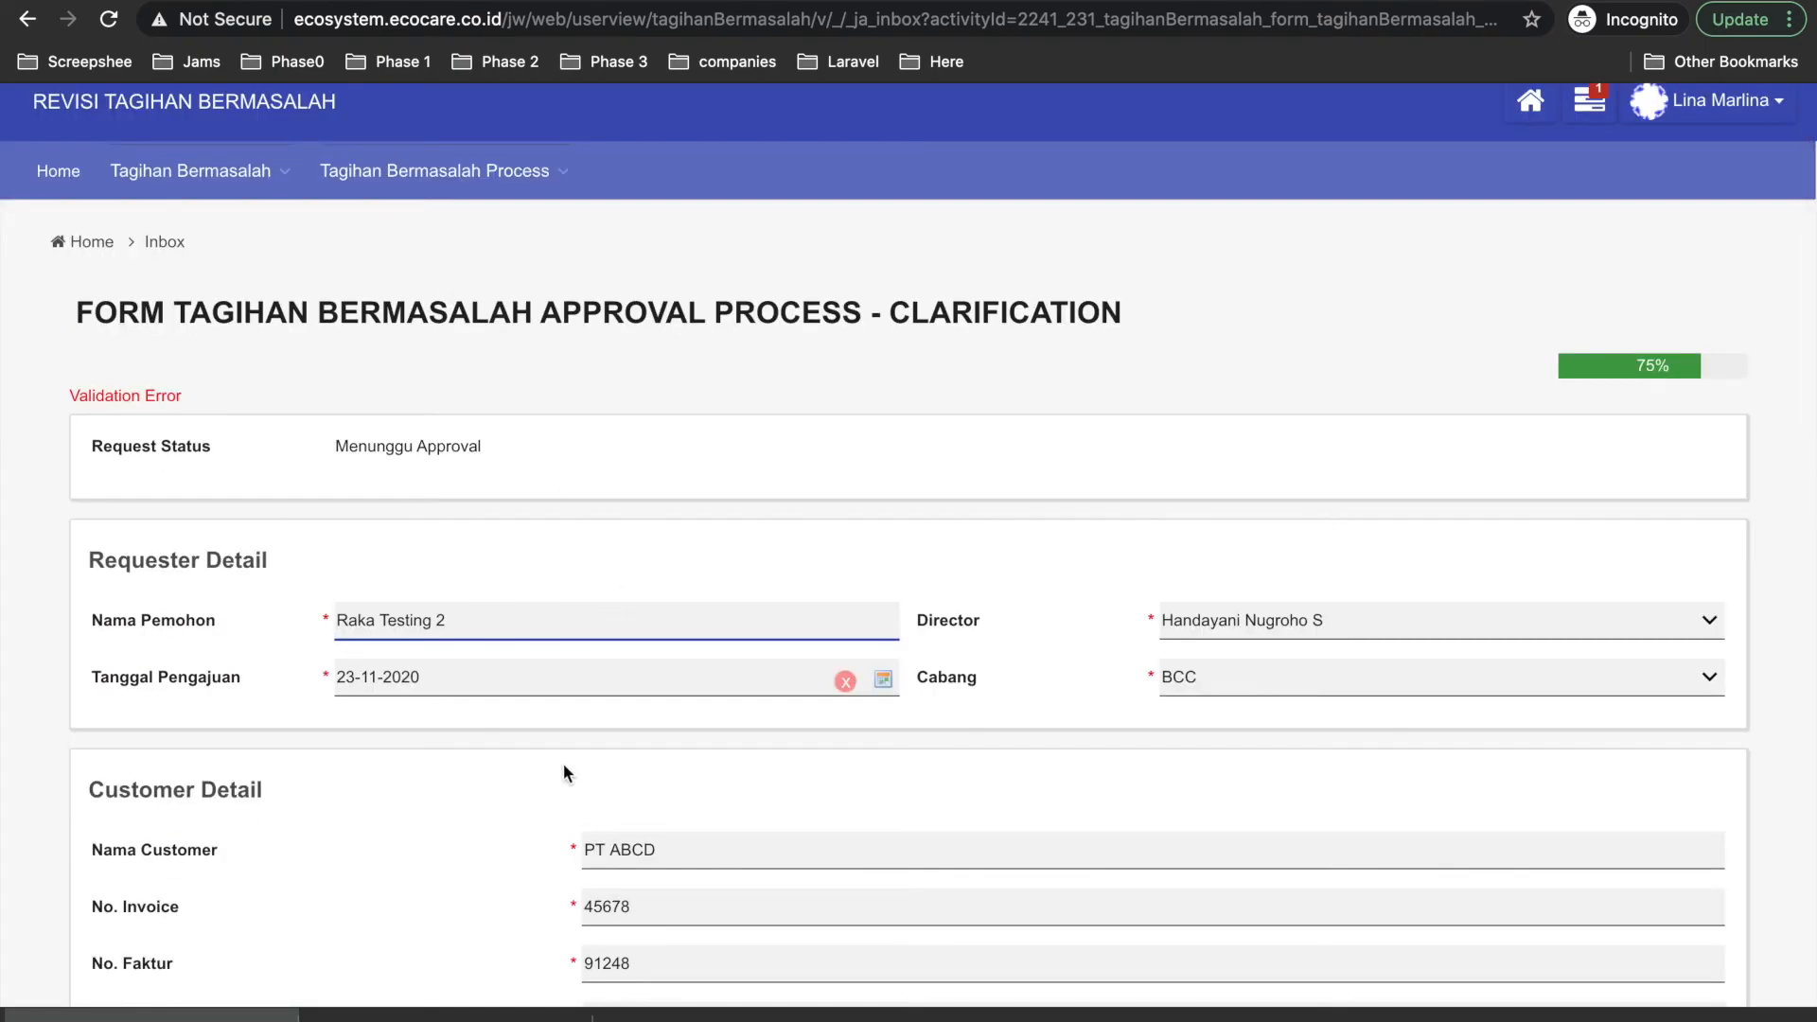
{"action": "scroll", "coordinate": [564, 763], "scroll_direction": "down", "scroll_amount": 10}
{"action": "scroll", "coordinate": [564, 763], "scroll_direction": "up", "scroll_amount": 10}
{"action": "scroll", "coordinate": [564, 762], "scroll_direction": "down", "scroll_amount": 5}
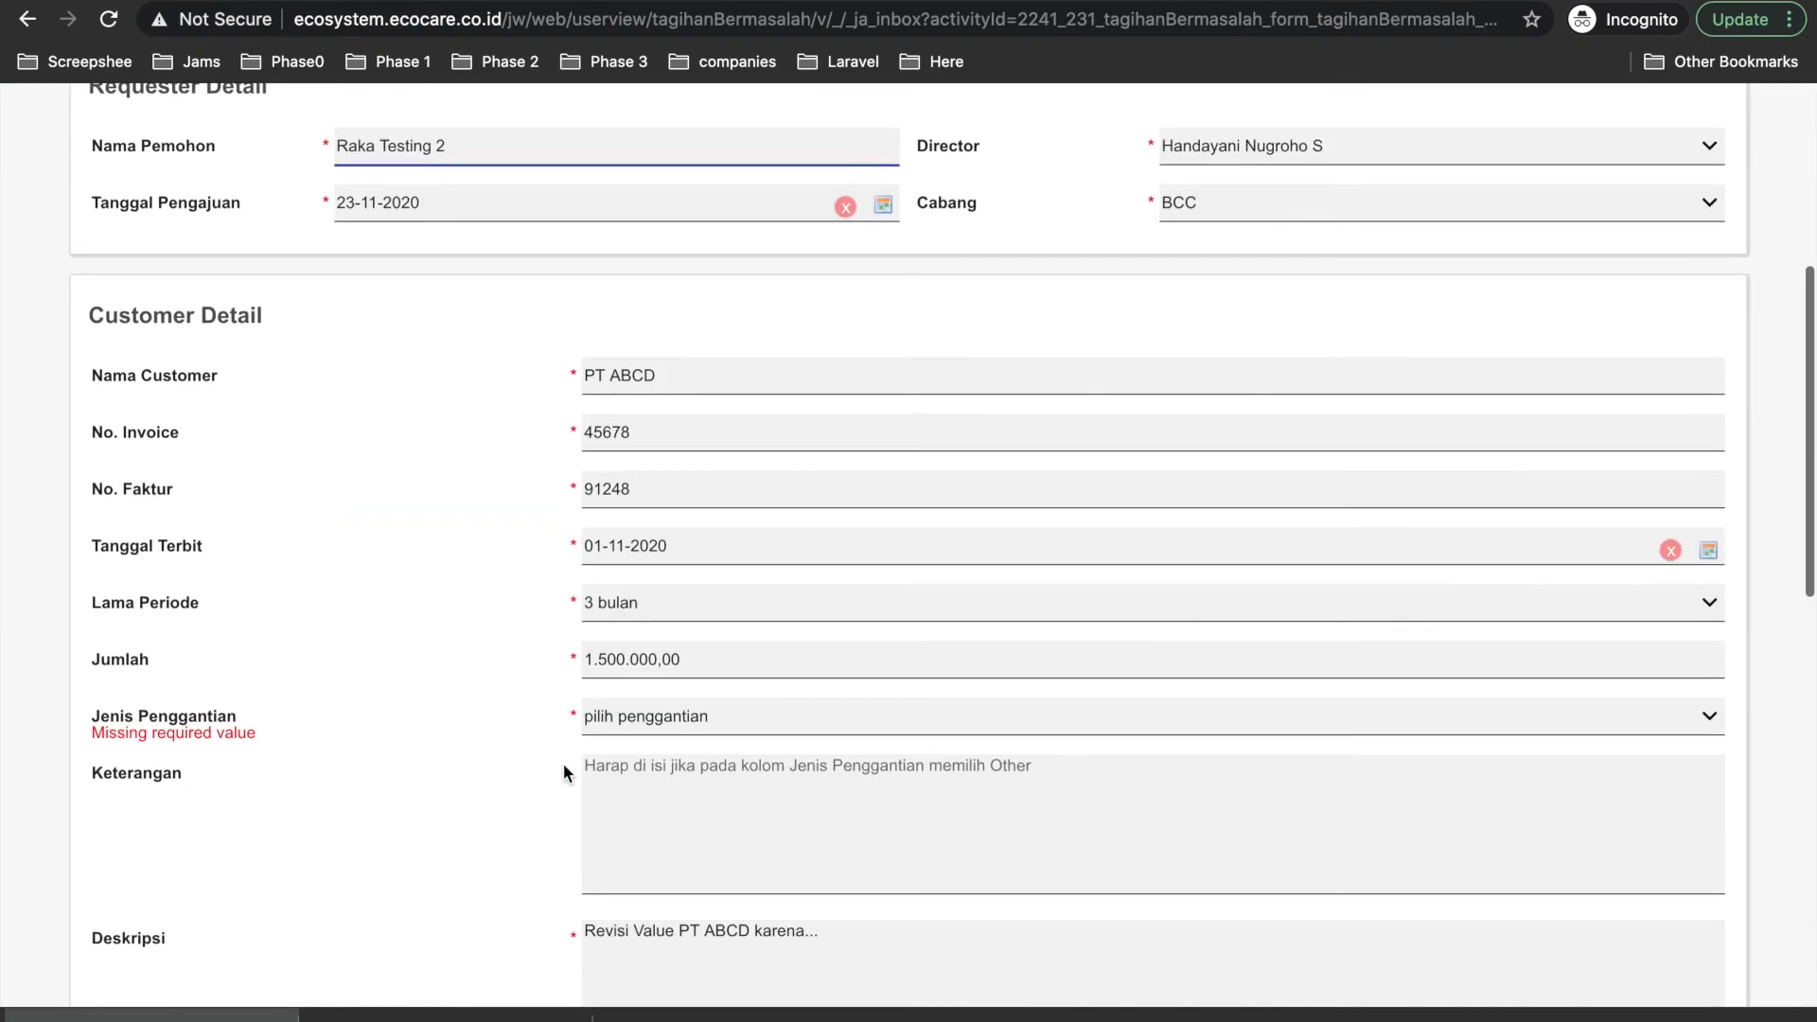
{"action": "left_click", "coordinate": [674, 726]}
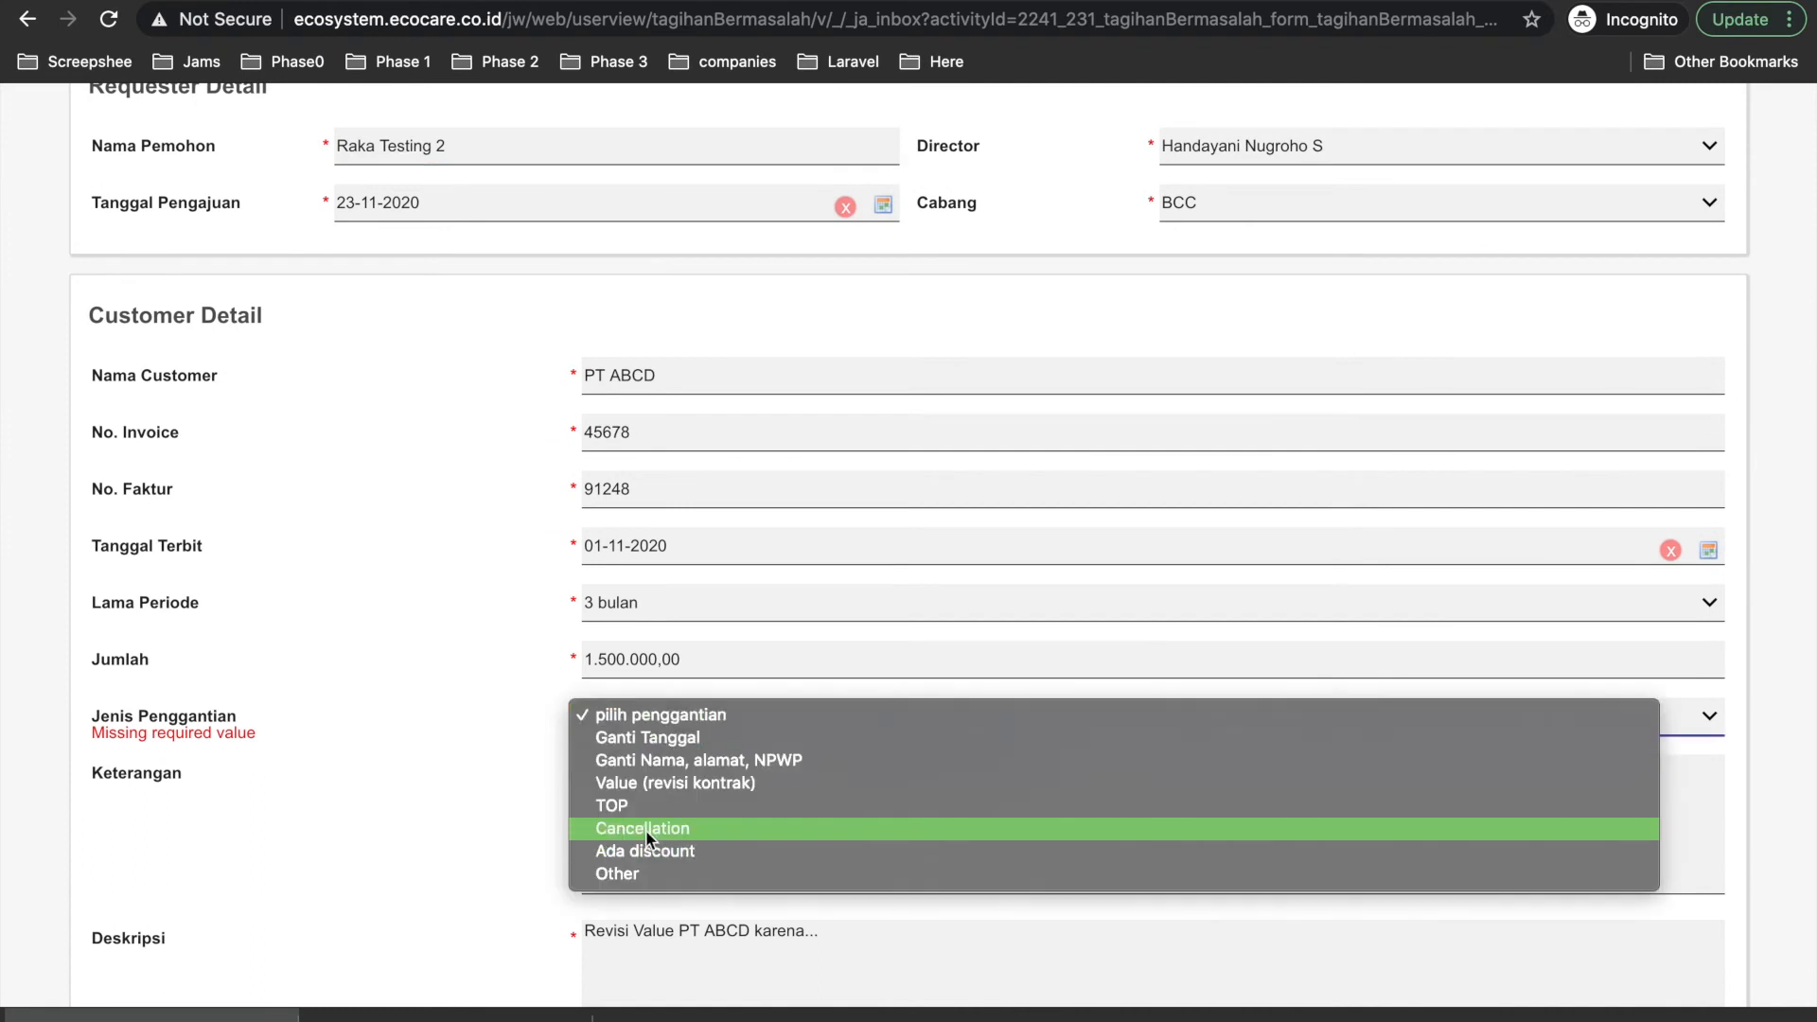
{"action": "left_click", "coordinate": [479, 729]}
{"action": "scroll", "coordinate": [562, 803], "scroll_direction": "down", "scroll_amount": 1}
{"action": "left_click", "coordinate": [685, 610]}
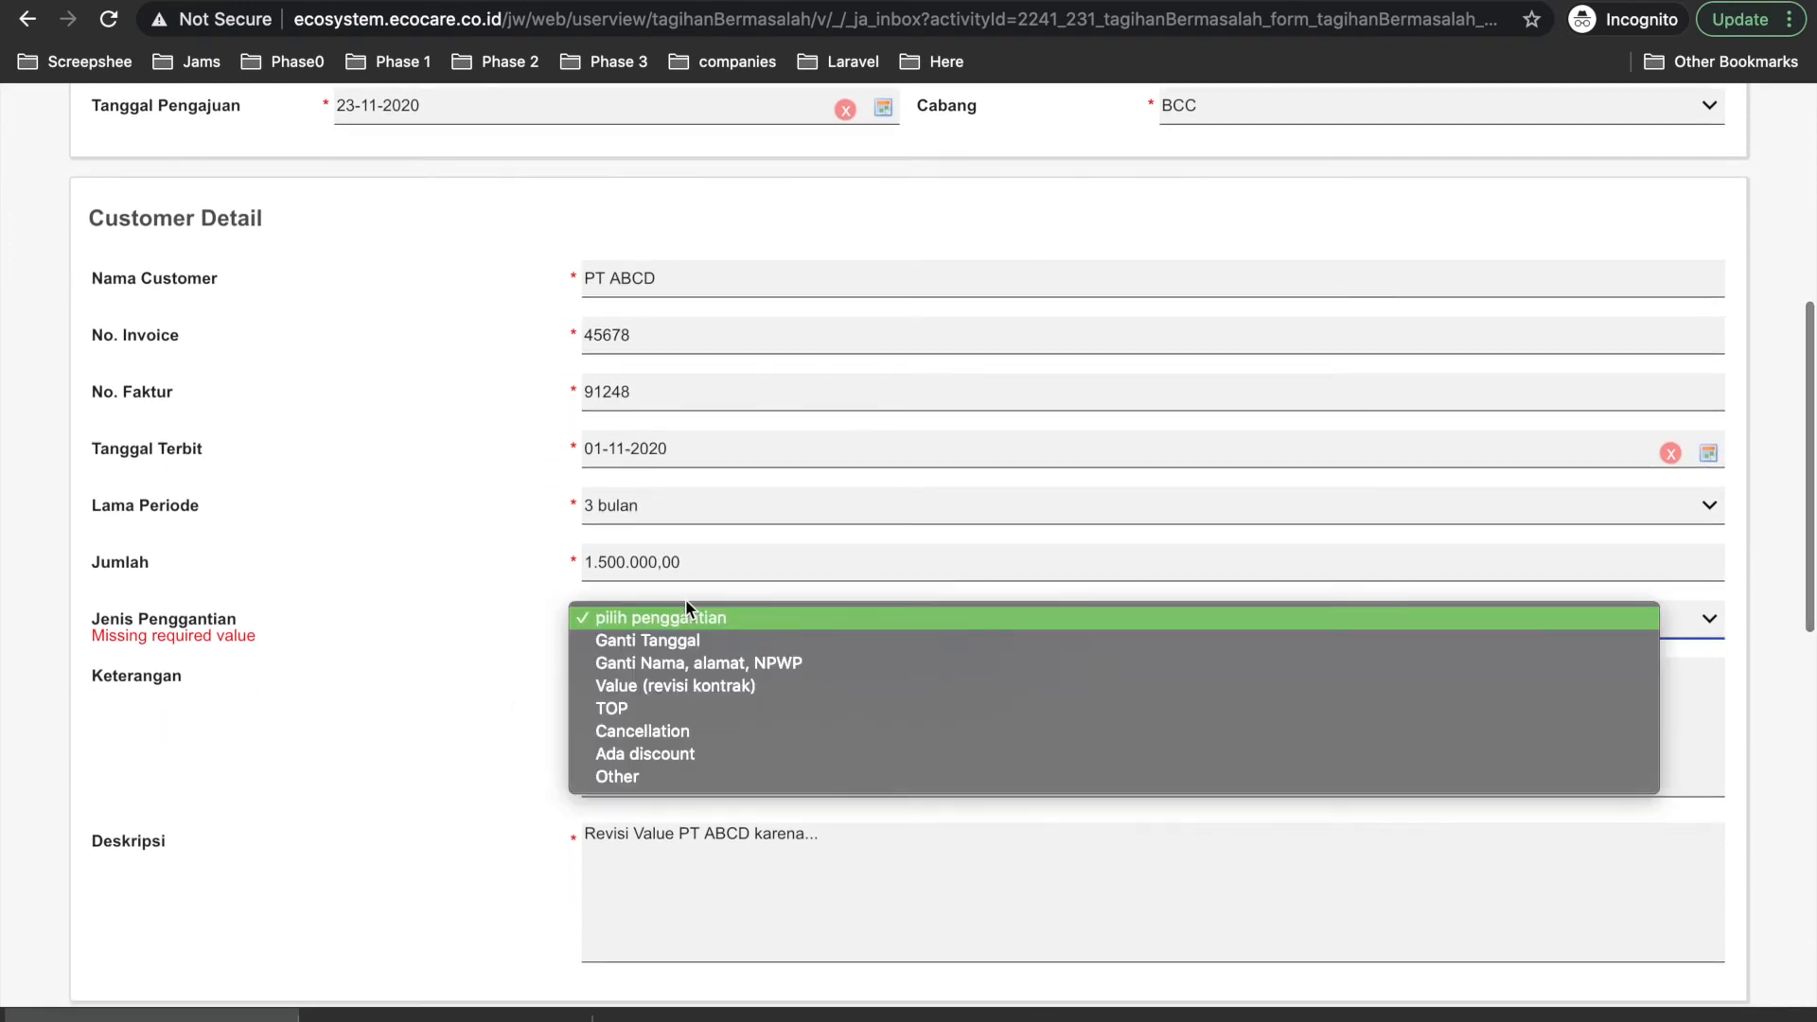
{"action": "left_click", "coordinate": [629, 649]}
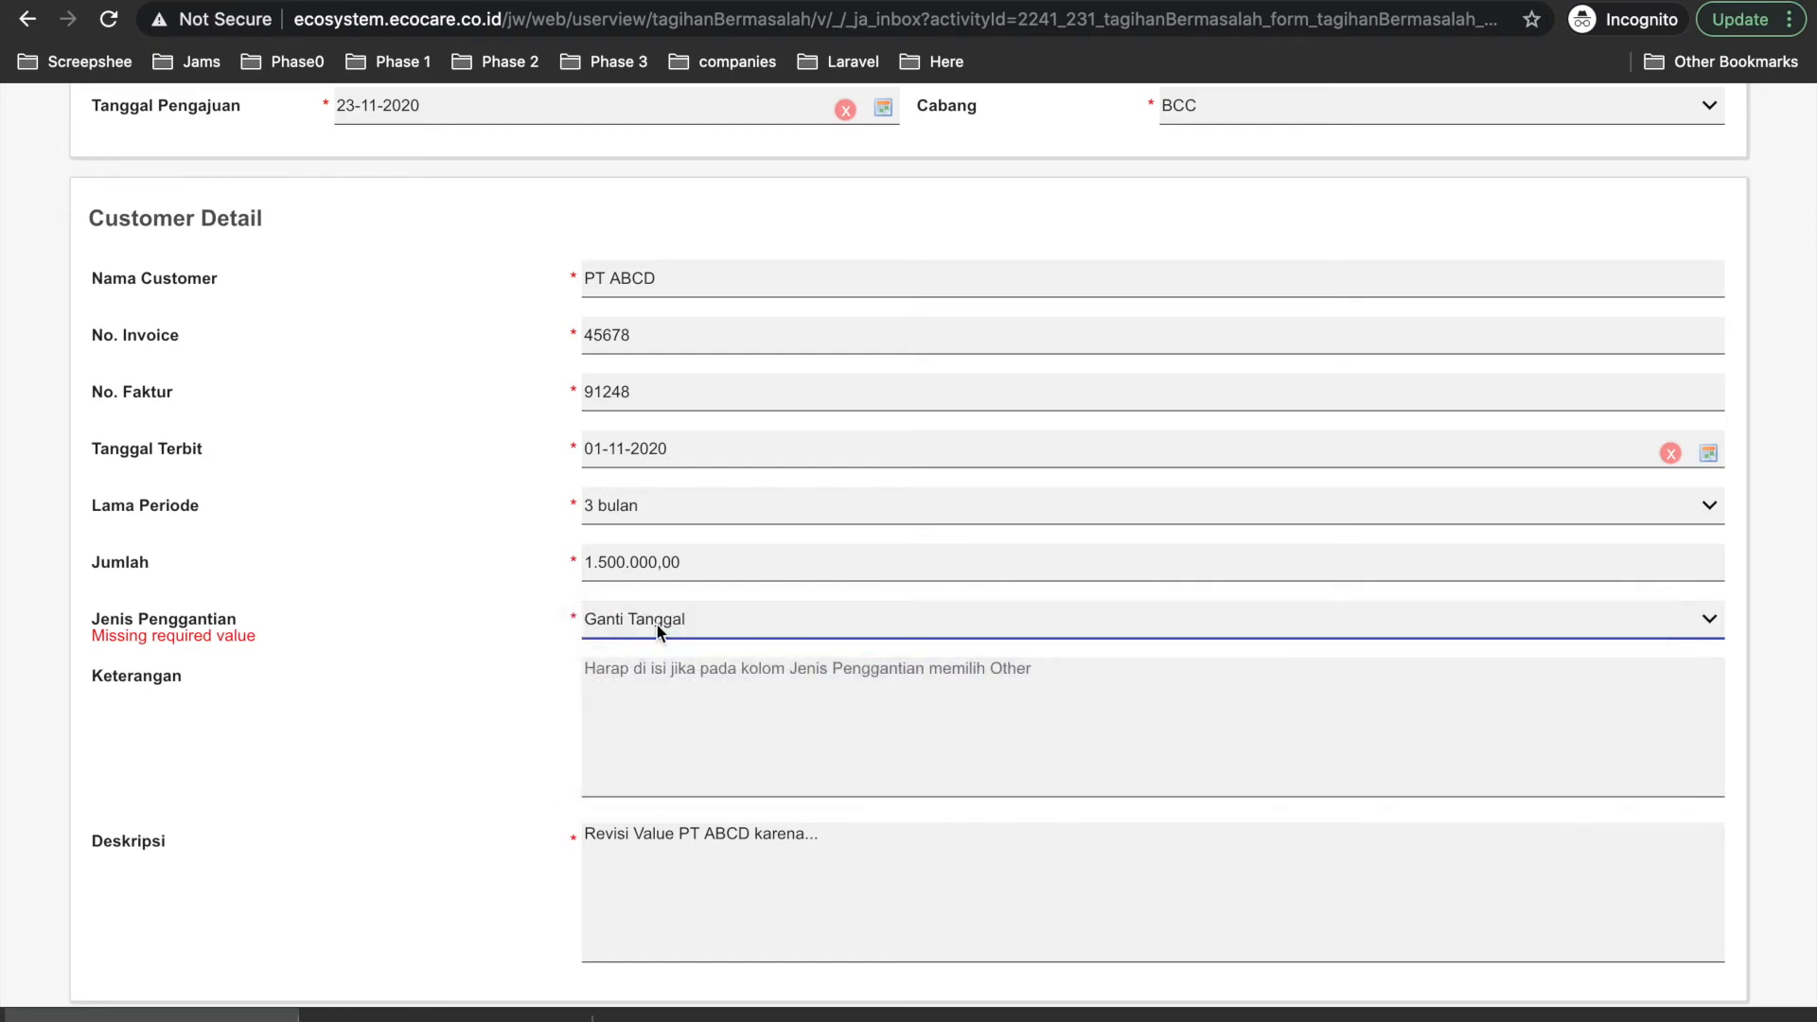
{"action": "left_click", "coordinate": [657, 624]}
{"action": "left_click", "coordinate": [650, 665]}
{"action": "left_click", "coordinate": [639, 617]}
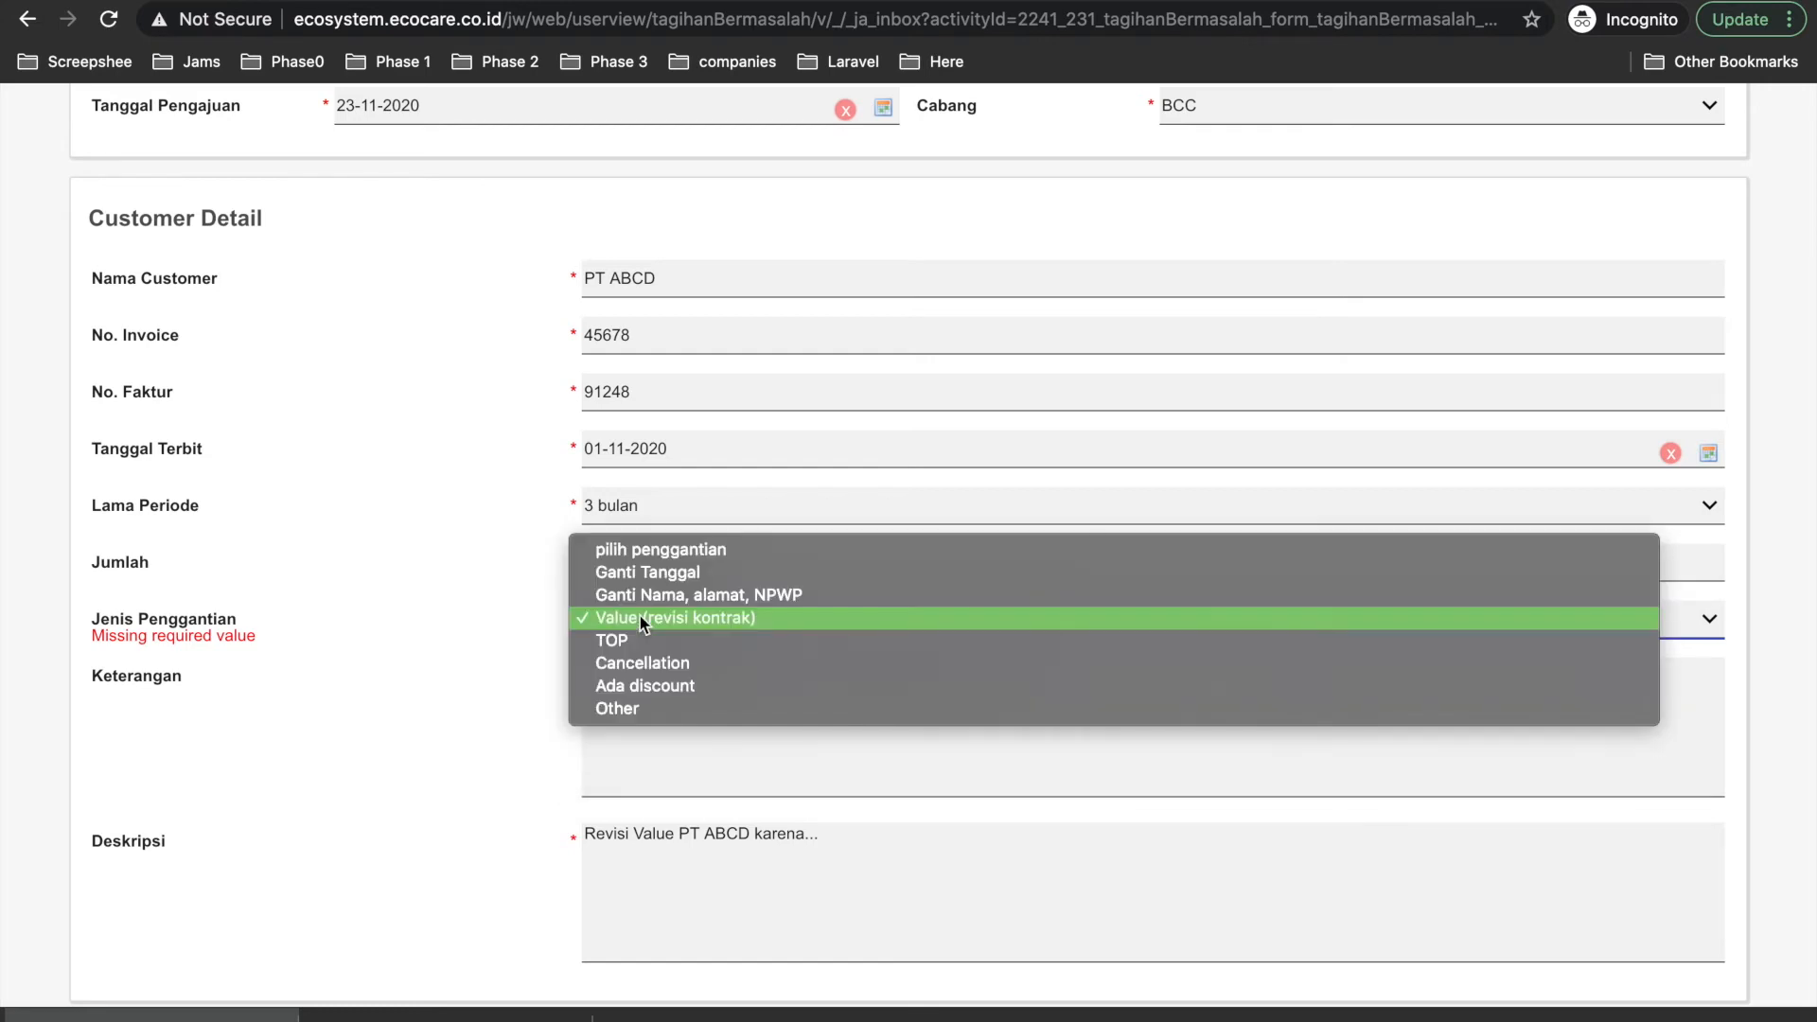
{"action": "left_click", "coordinate": [623, 615]}
Resubmit the Clarification form.
{"action": "scroll", "coordinate": [445, 768], "scroll_direction": "down", "scroll_amount": 2}
{"action": "scroll", "coordinate": [445, 769], "scroll_direction": "down", "scroll_amount": 9}
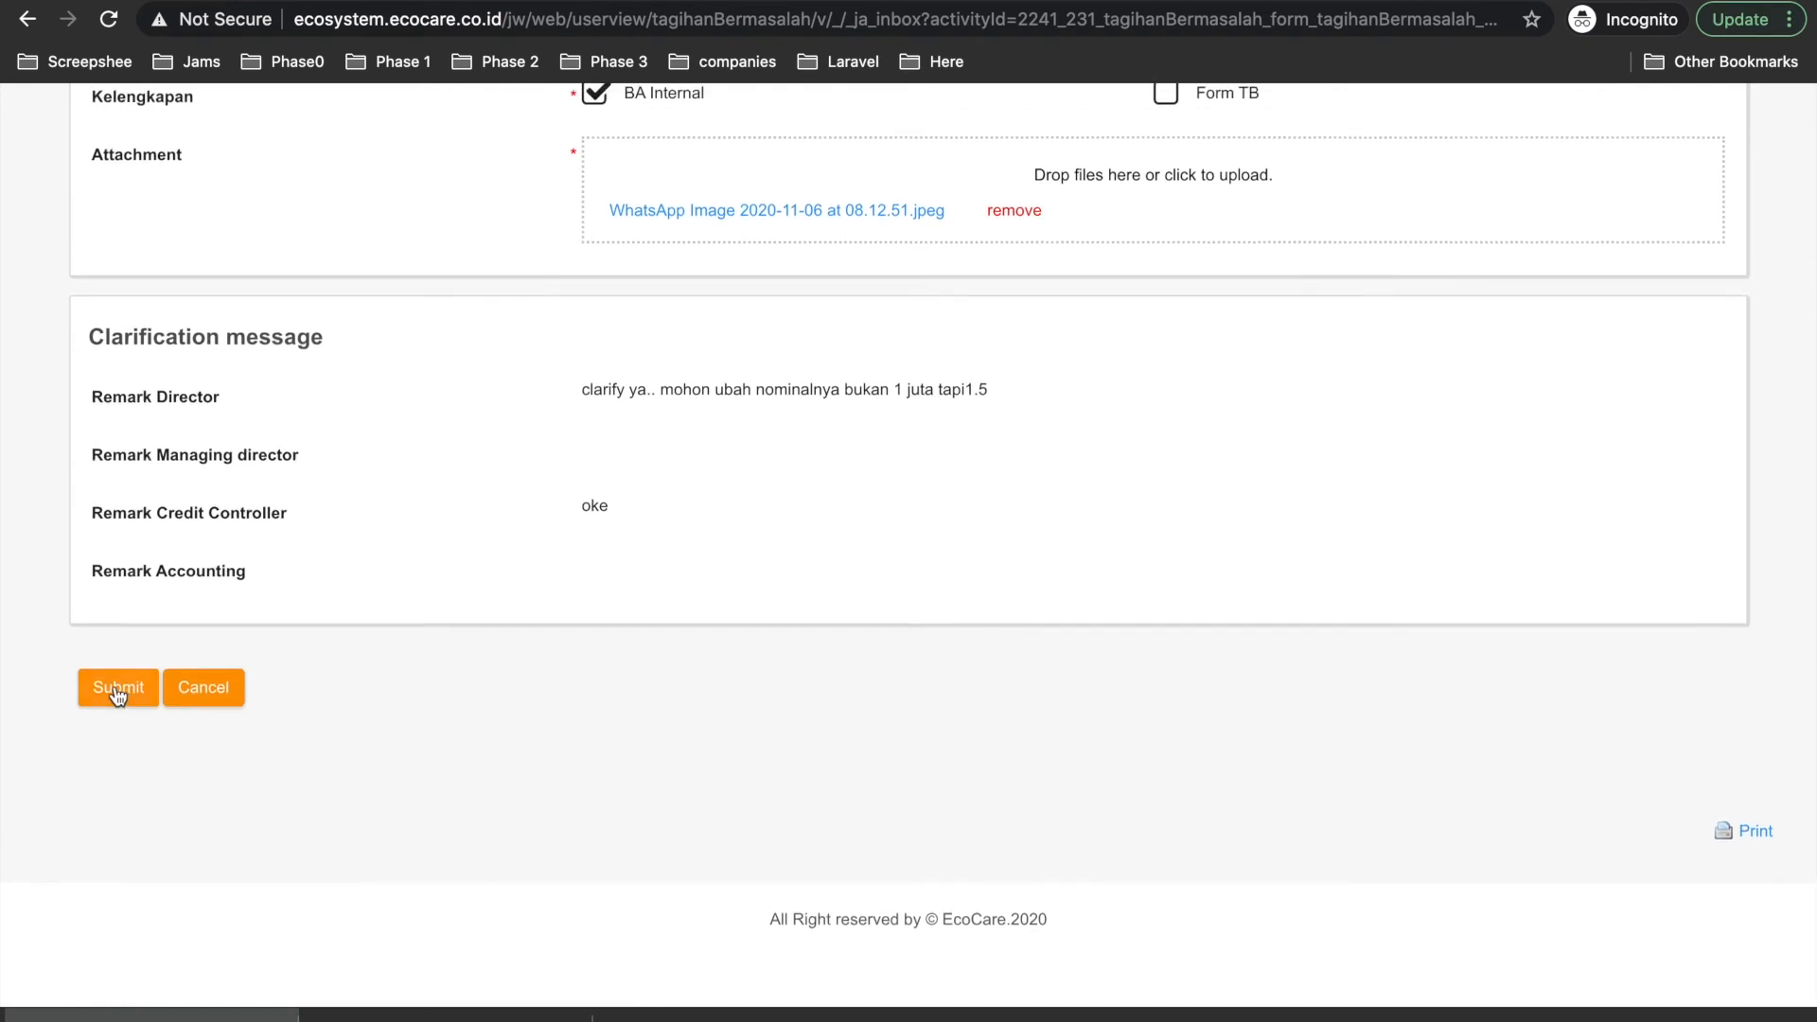
{"action": "left_click", "coordinate": [119, 696]}
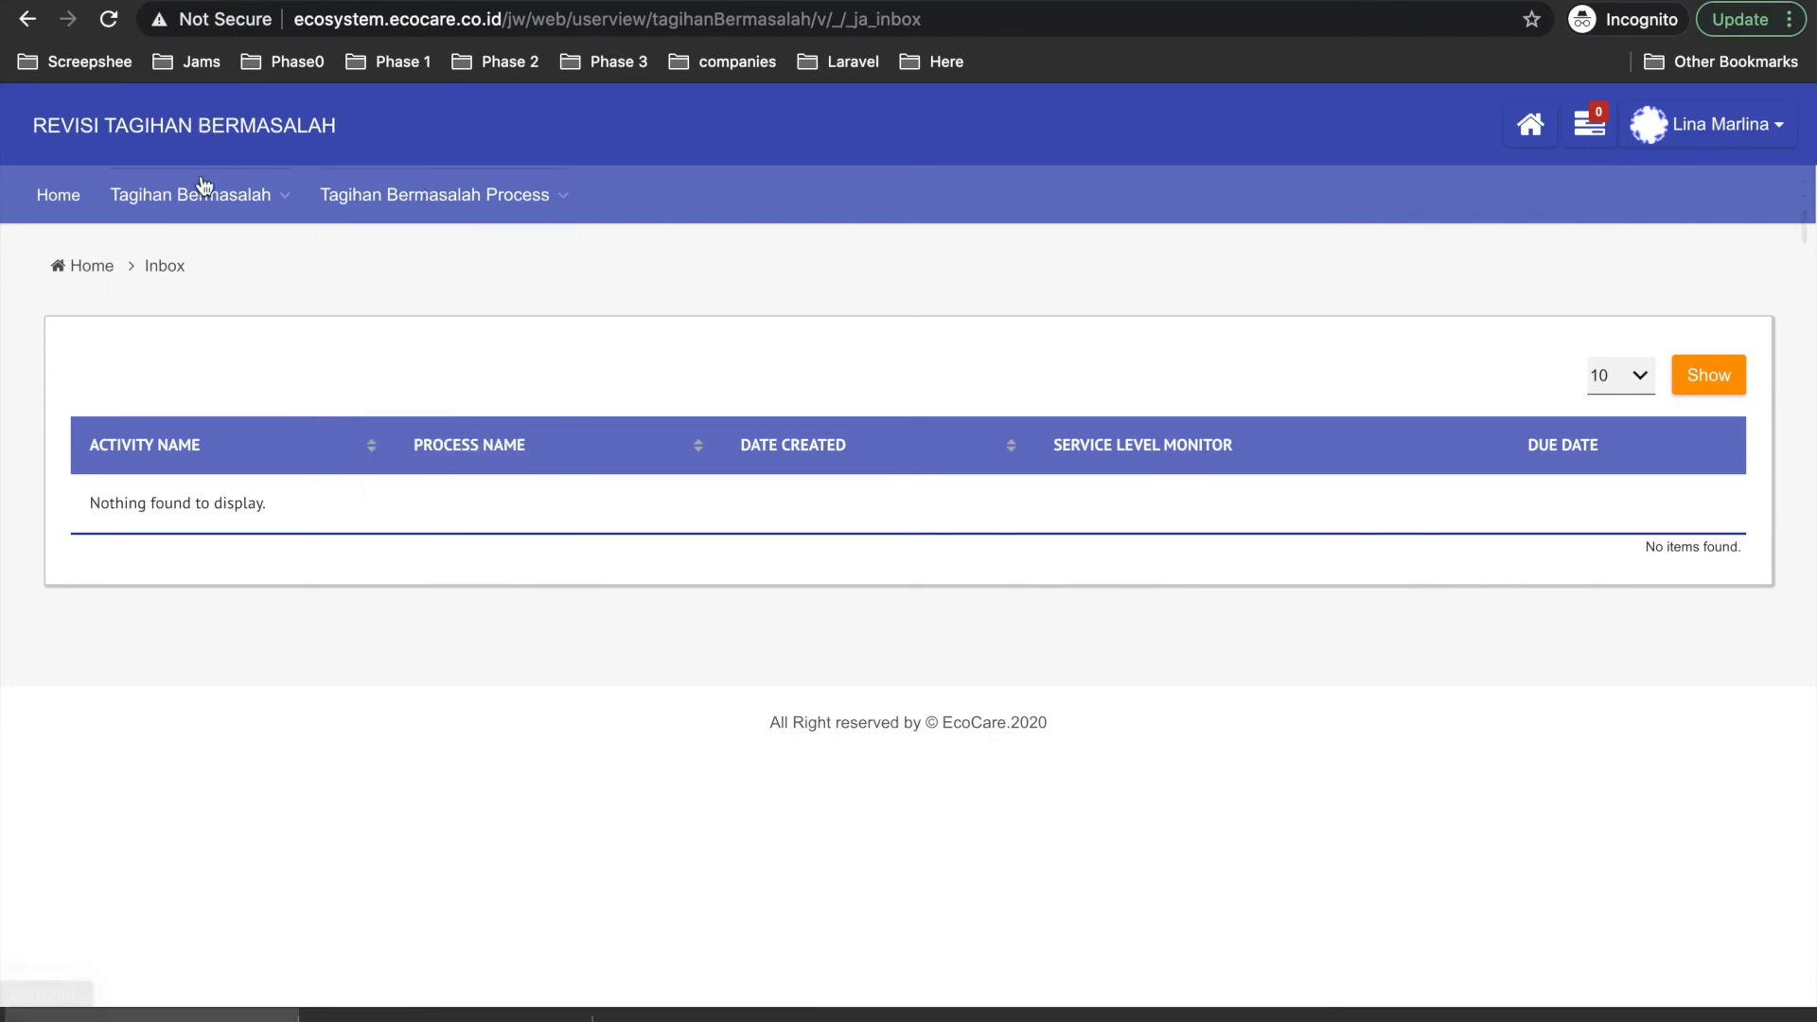
{"action": "mouse_move", "coordinate": [189, 195]}
{"action": "left_click", "coordinate": [194, 240]}
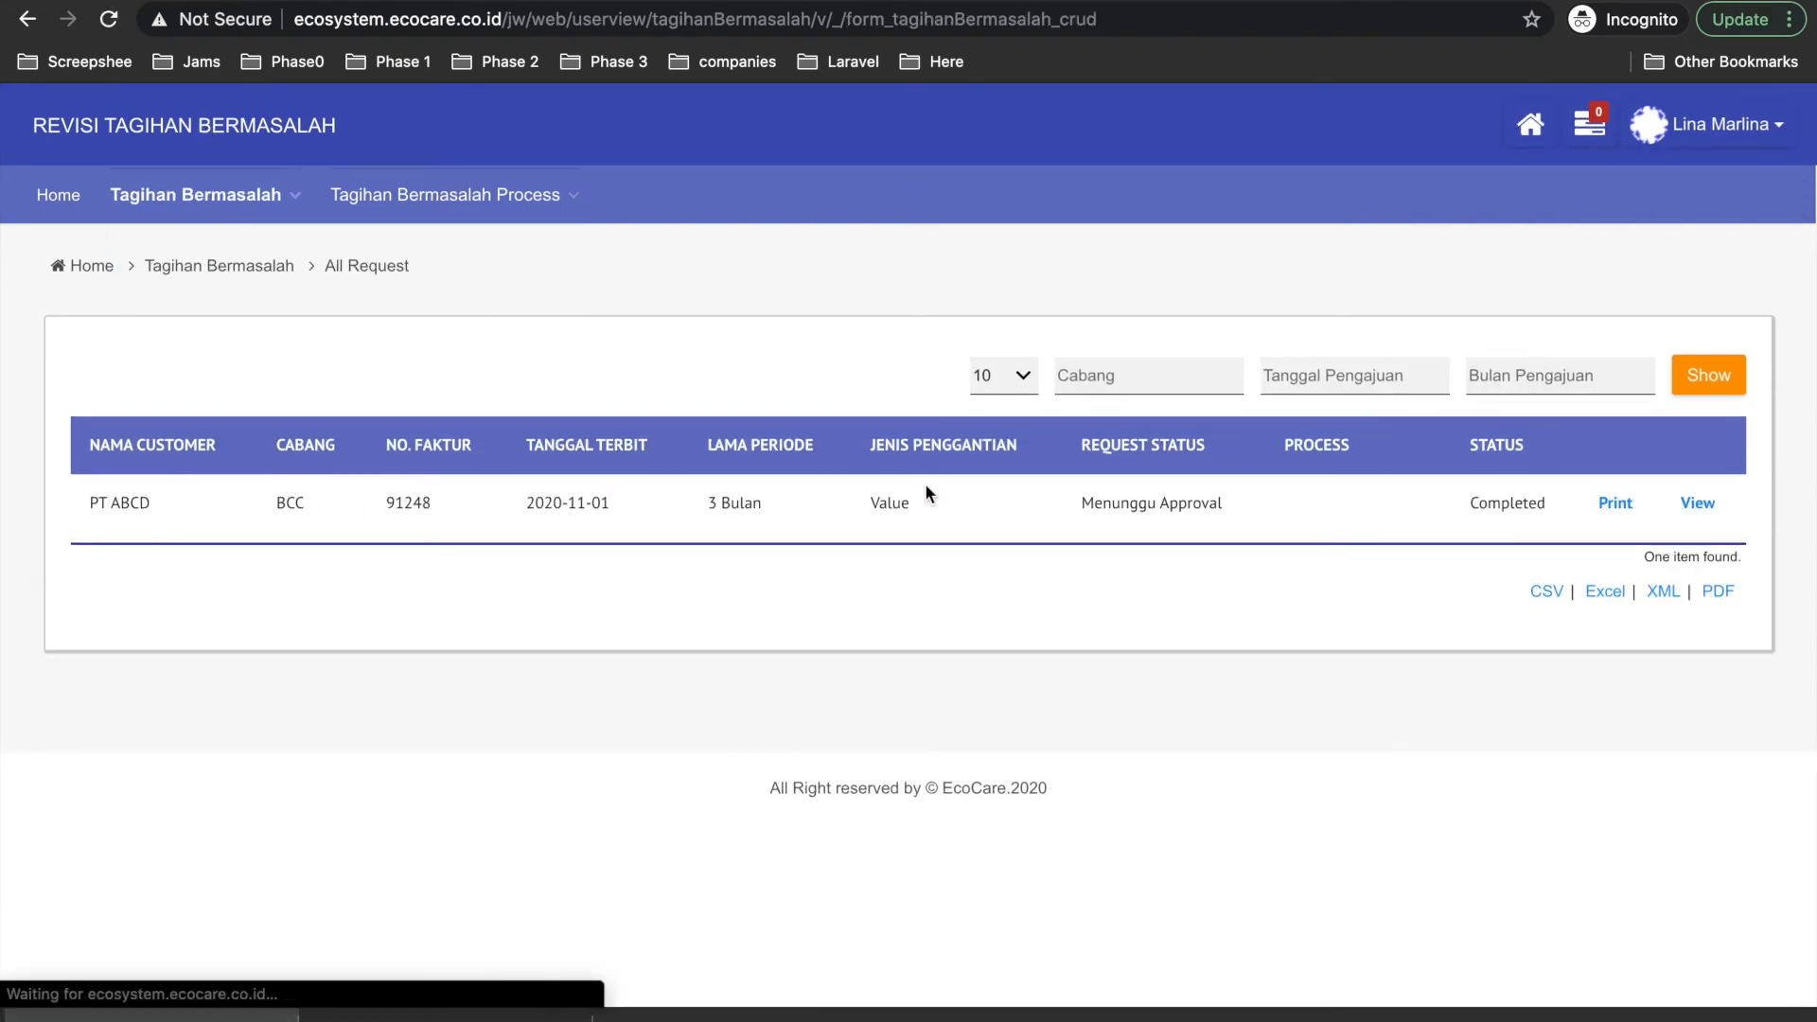
{"action": "left_click", "coordinate": [1345, 506]}
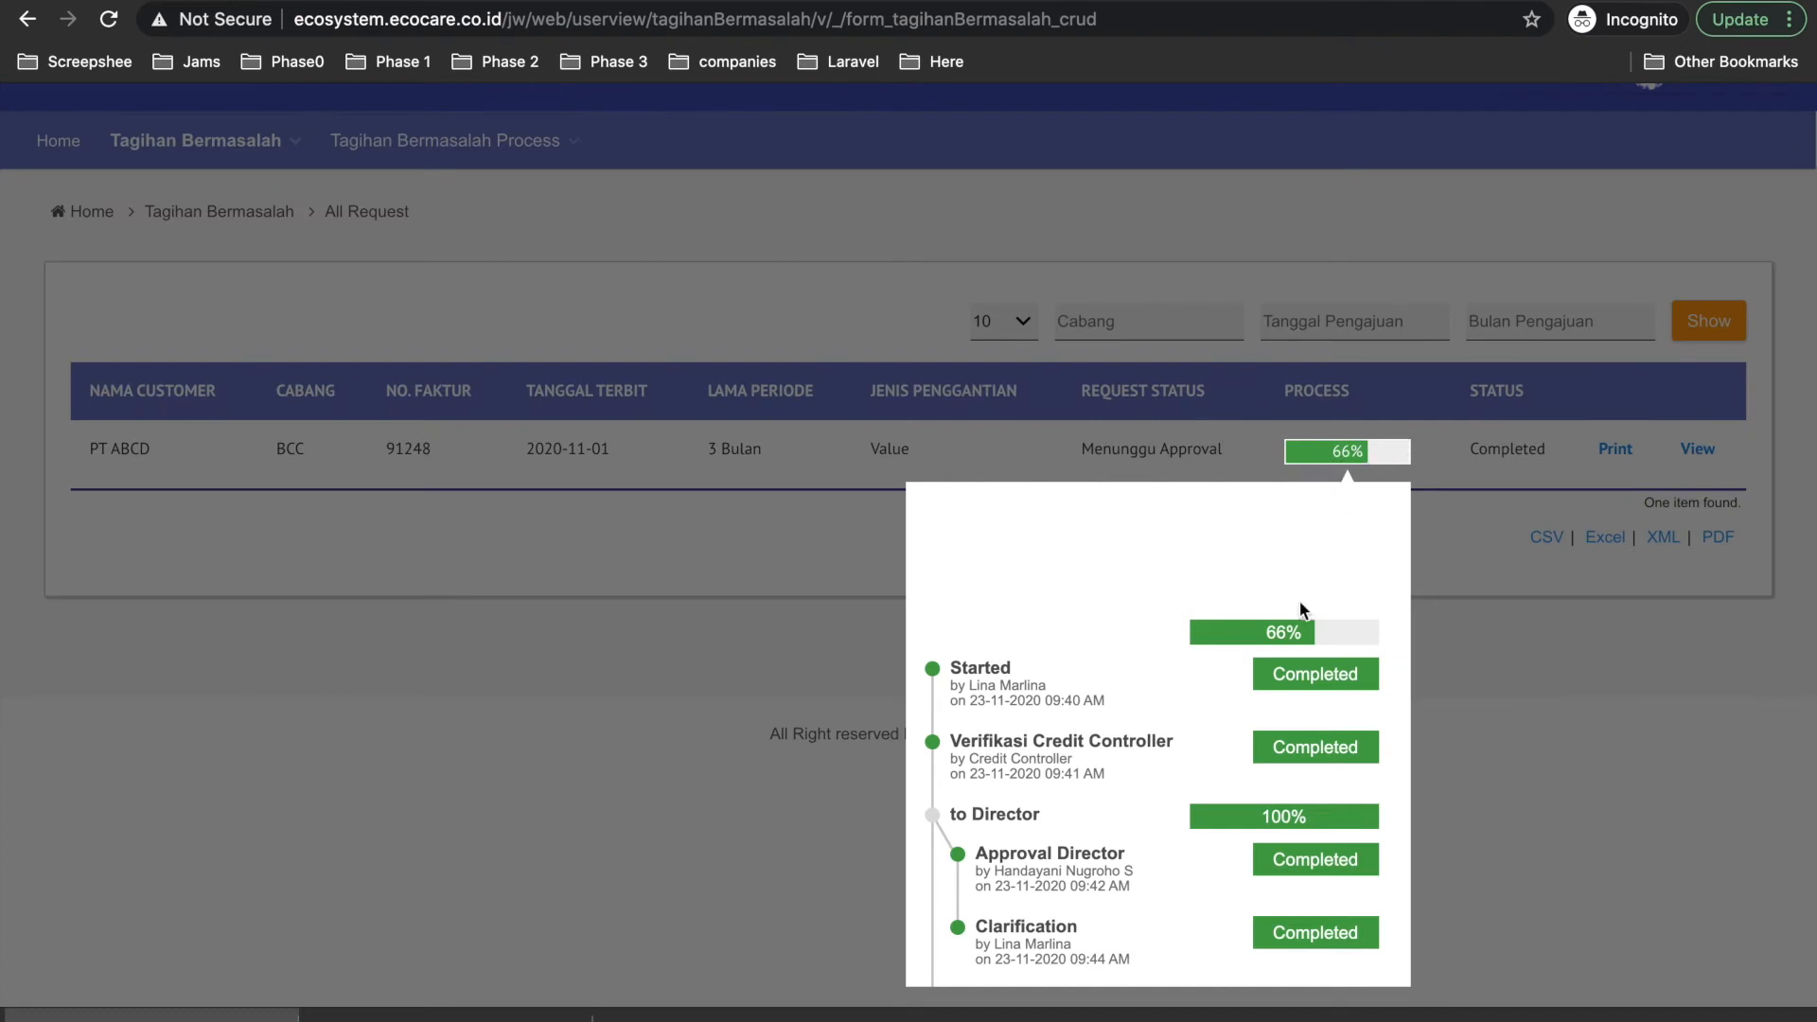
{"action": "scroll", "coordinate": [1283, 654], "scroll_direction": "down", "scroll_amount": 3}
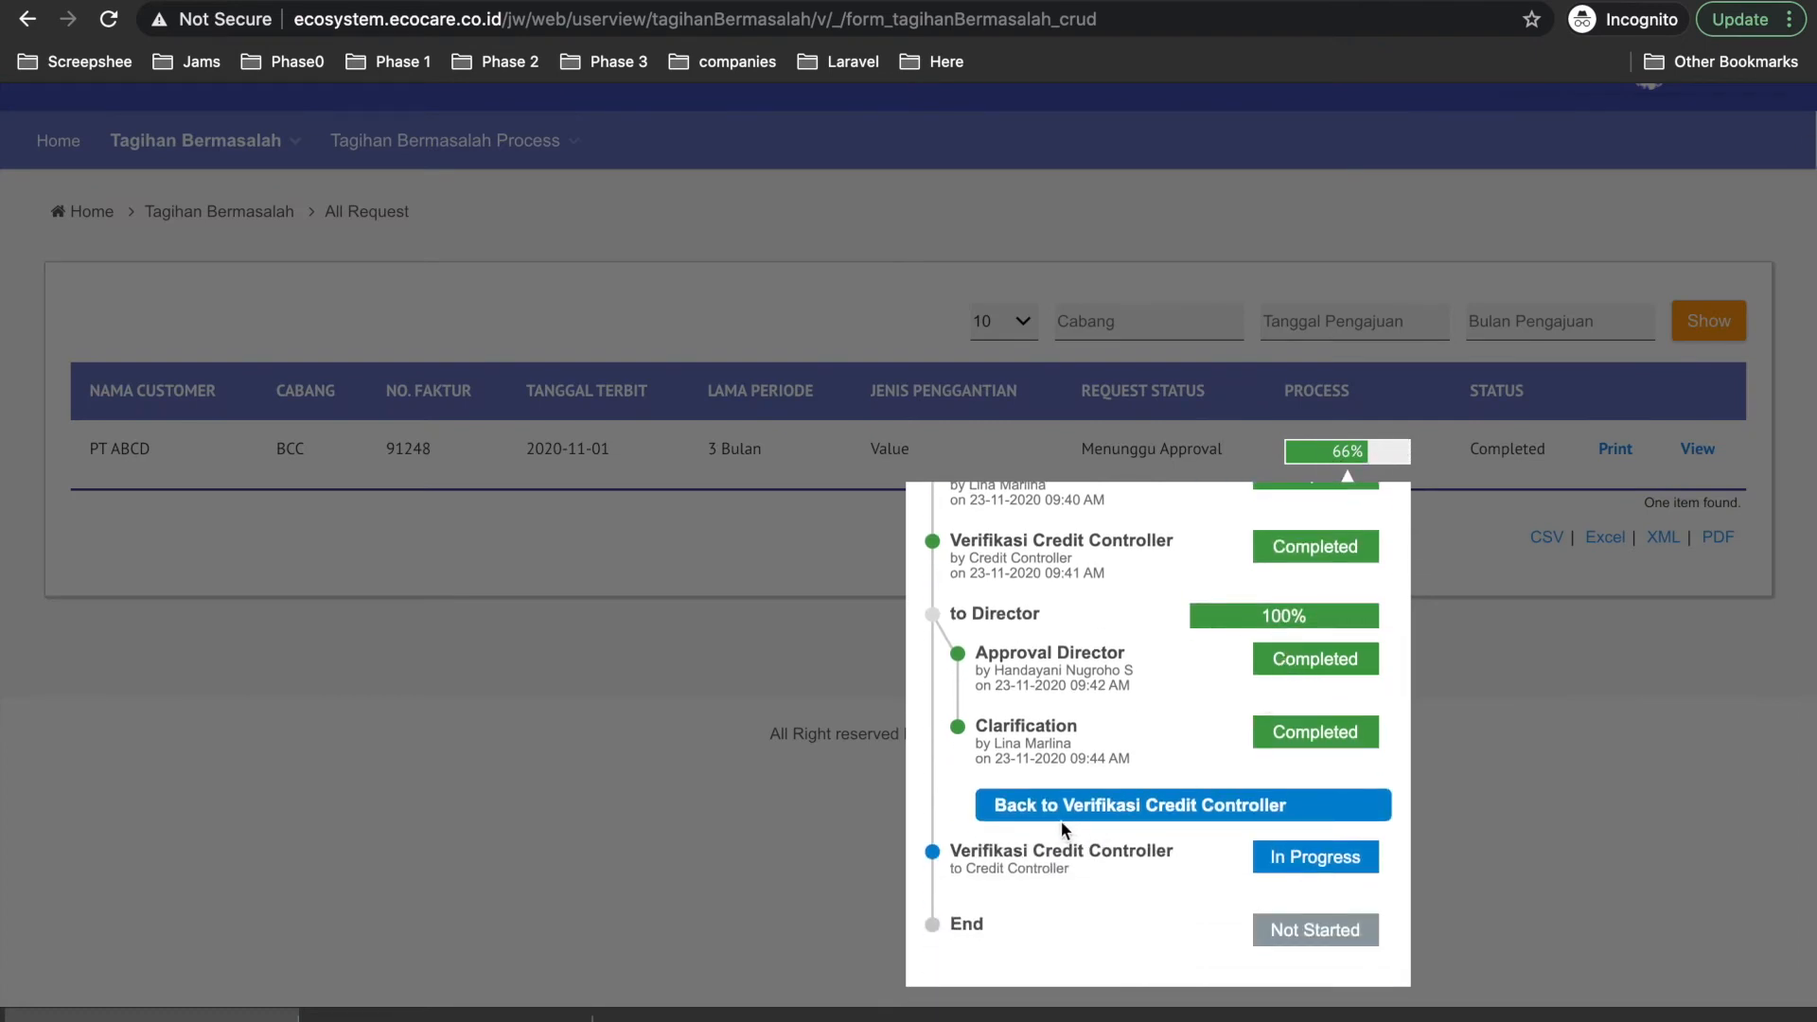
{"action": "scroll", "coordinate": [1081, 782], "scroll_direction": "up", "scroll_amount": 3}
{"action": "scroll", "coordinate": [1032, 772], "scroll_direction": "down", "scroll_amount": 3}
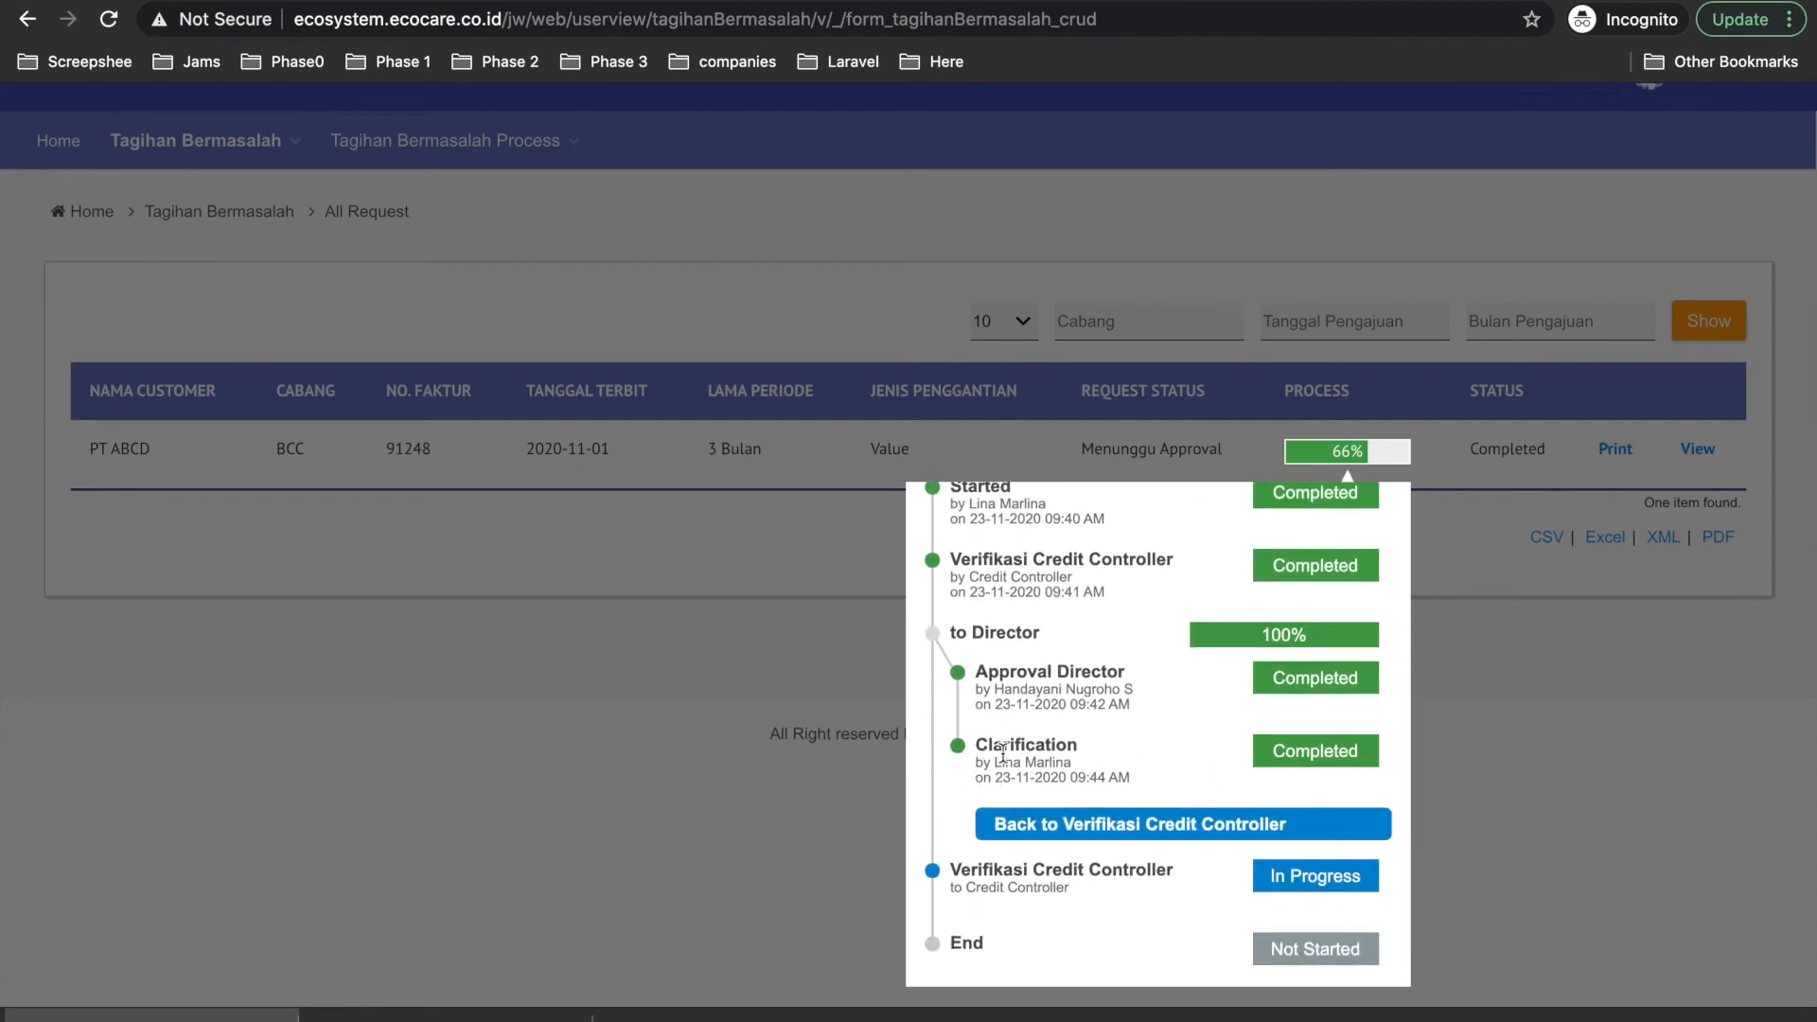
{"action": "scroll", "coordinate": [1002, 752], "scroll_direction": "down", "scroll_amount": 1}
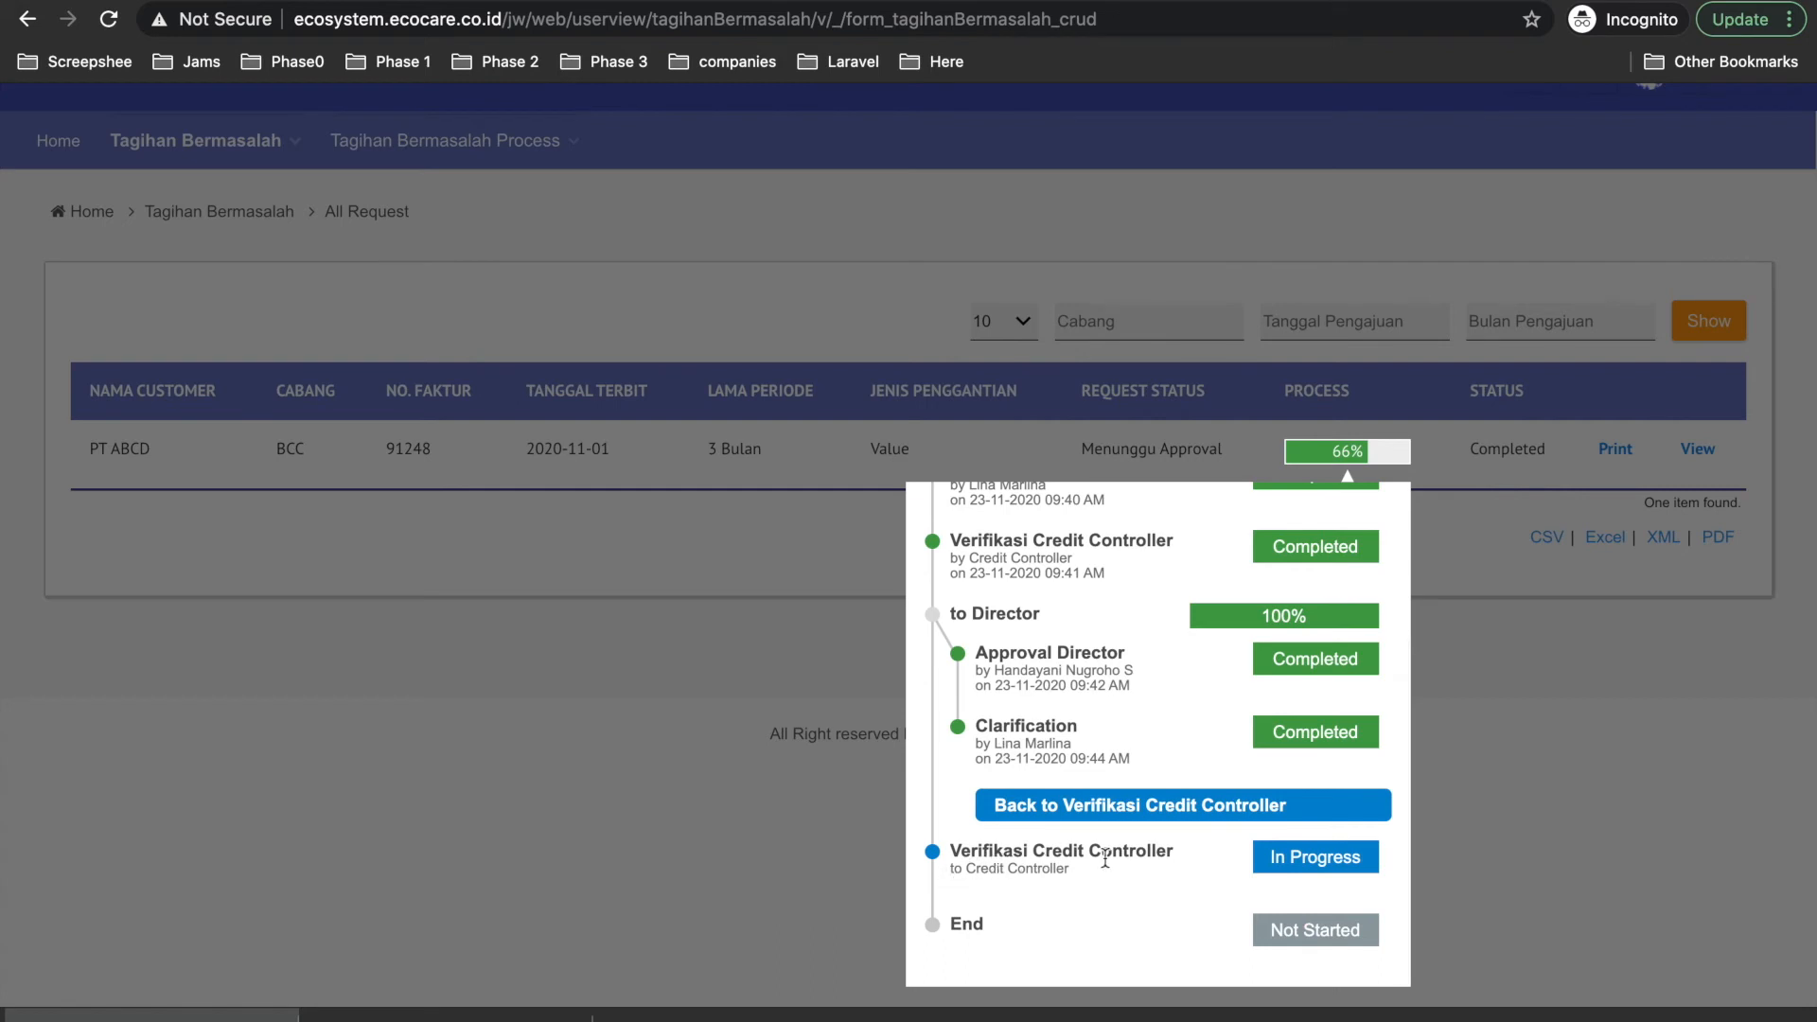
{"action": "scroll", "coordinate": [1118, 859], "scroll_direction": "up", "scroll_amount": 3}
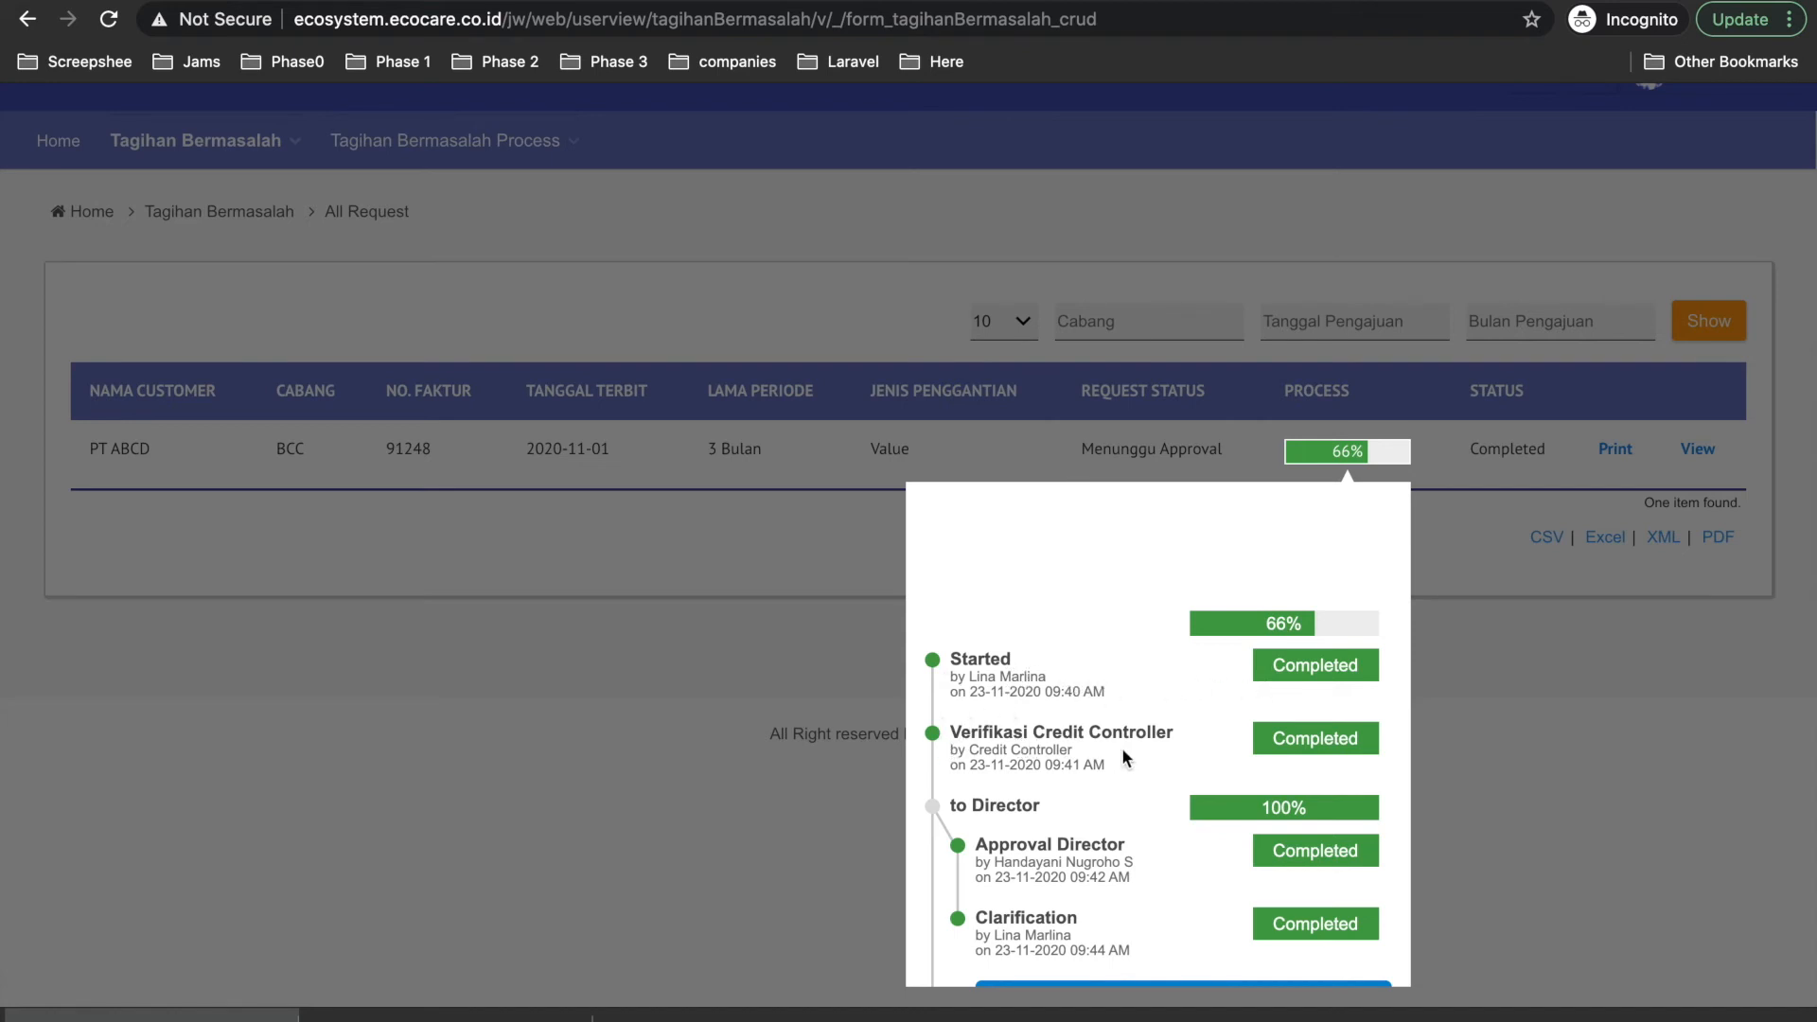
{"action": "scroll", "coordinate": [1124, 752], "scroll_direction": "down", "scroll_amount": 3}
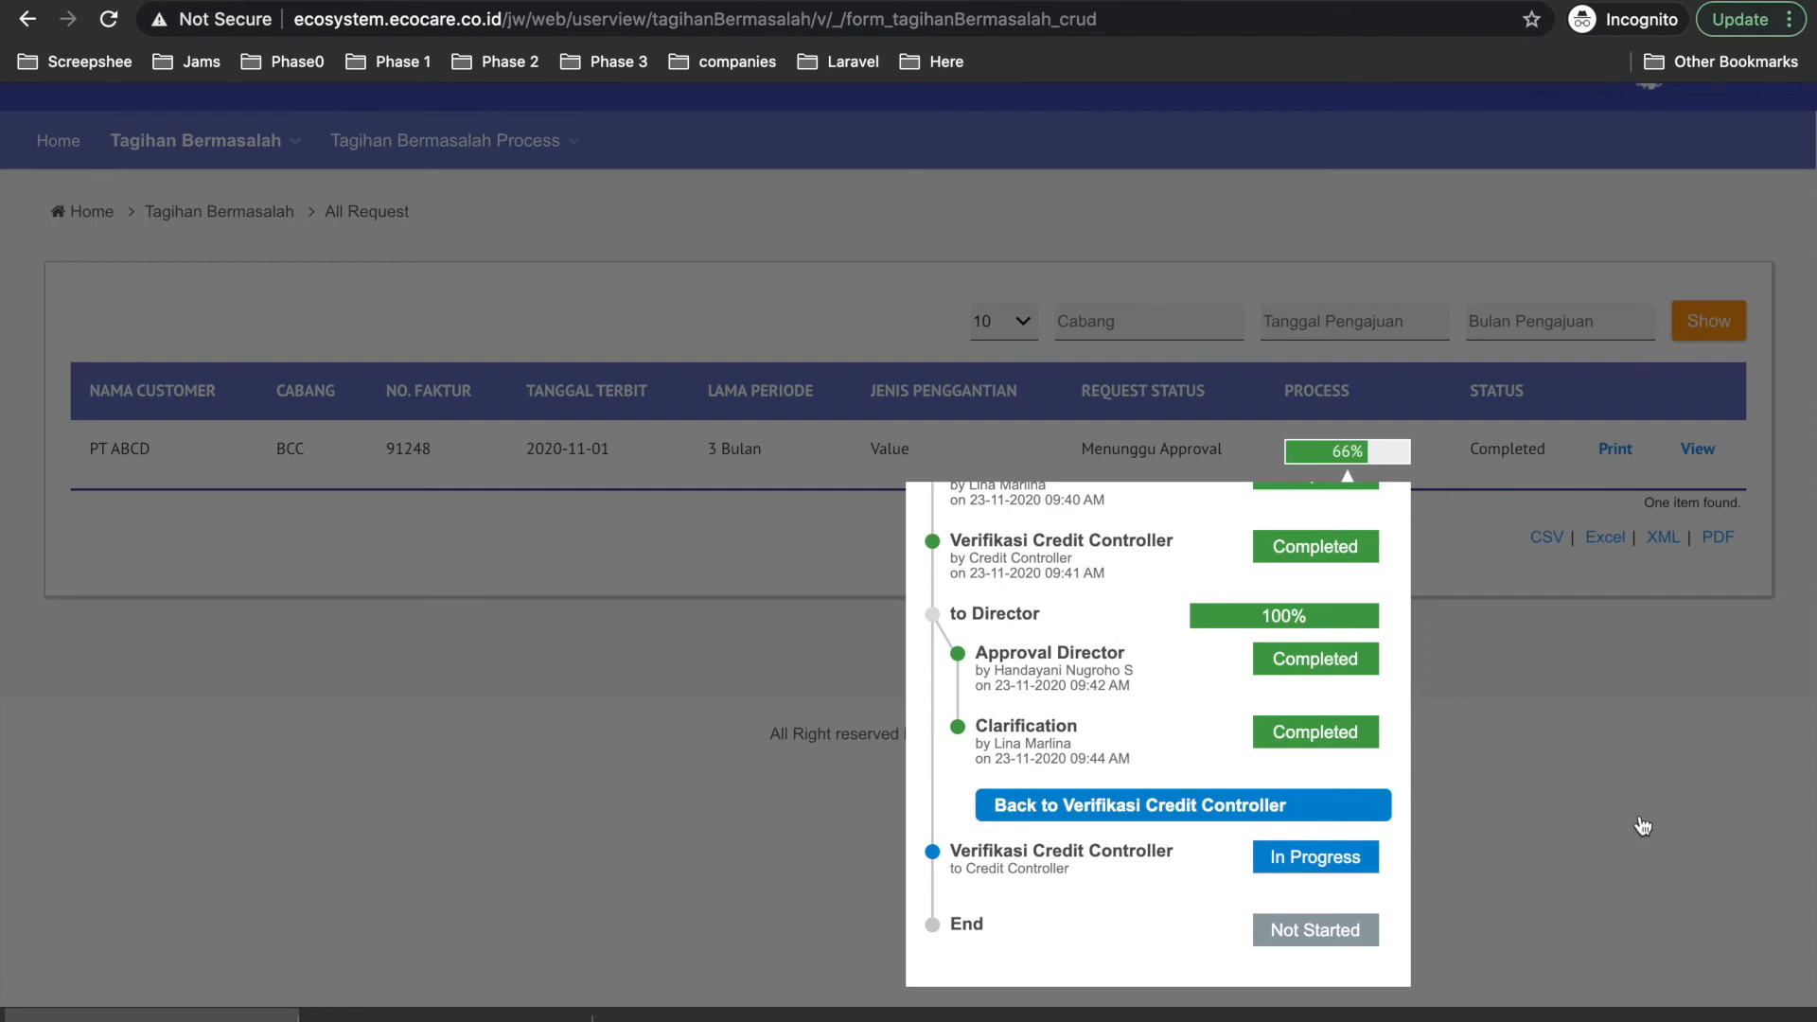
{"action": "left_click", "coordinate": [1643, 826]}
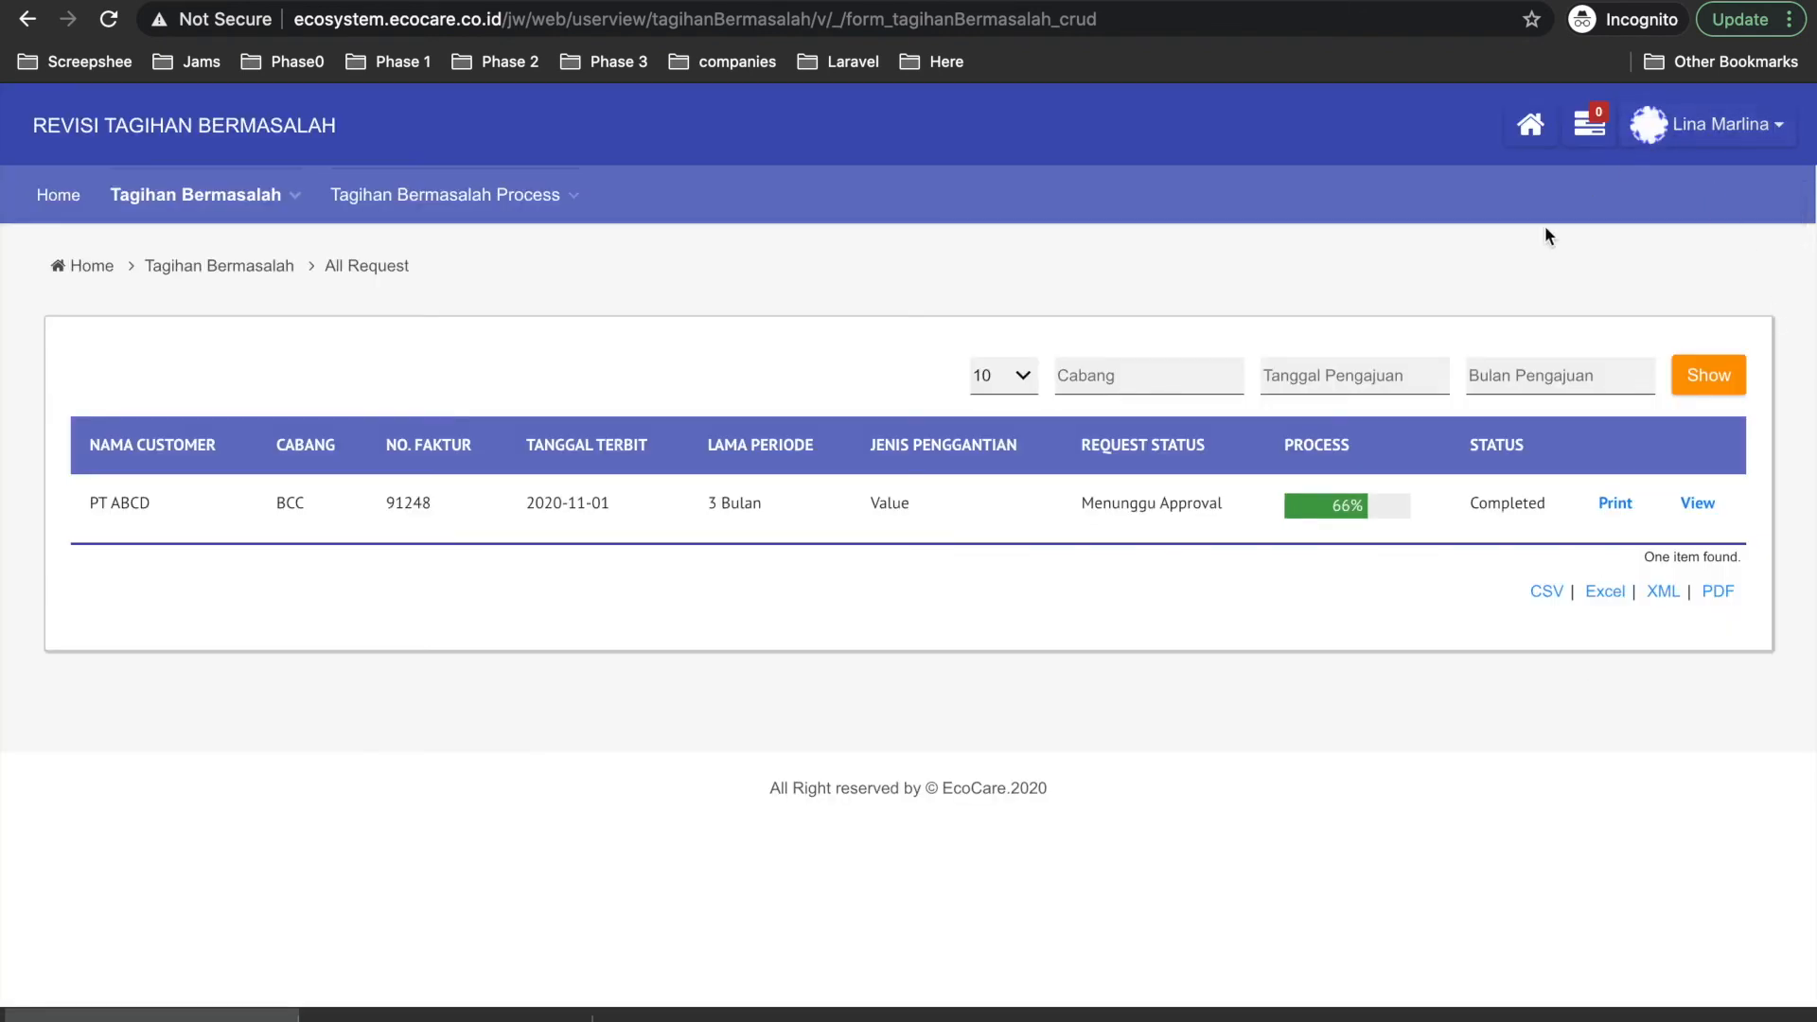
Log out and sign in with the saved Credit Controller login.
{"action": "left_click", "coordinate": [1717, 124]}
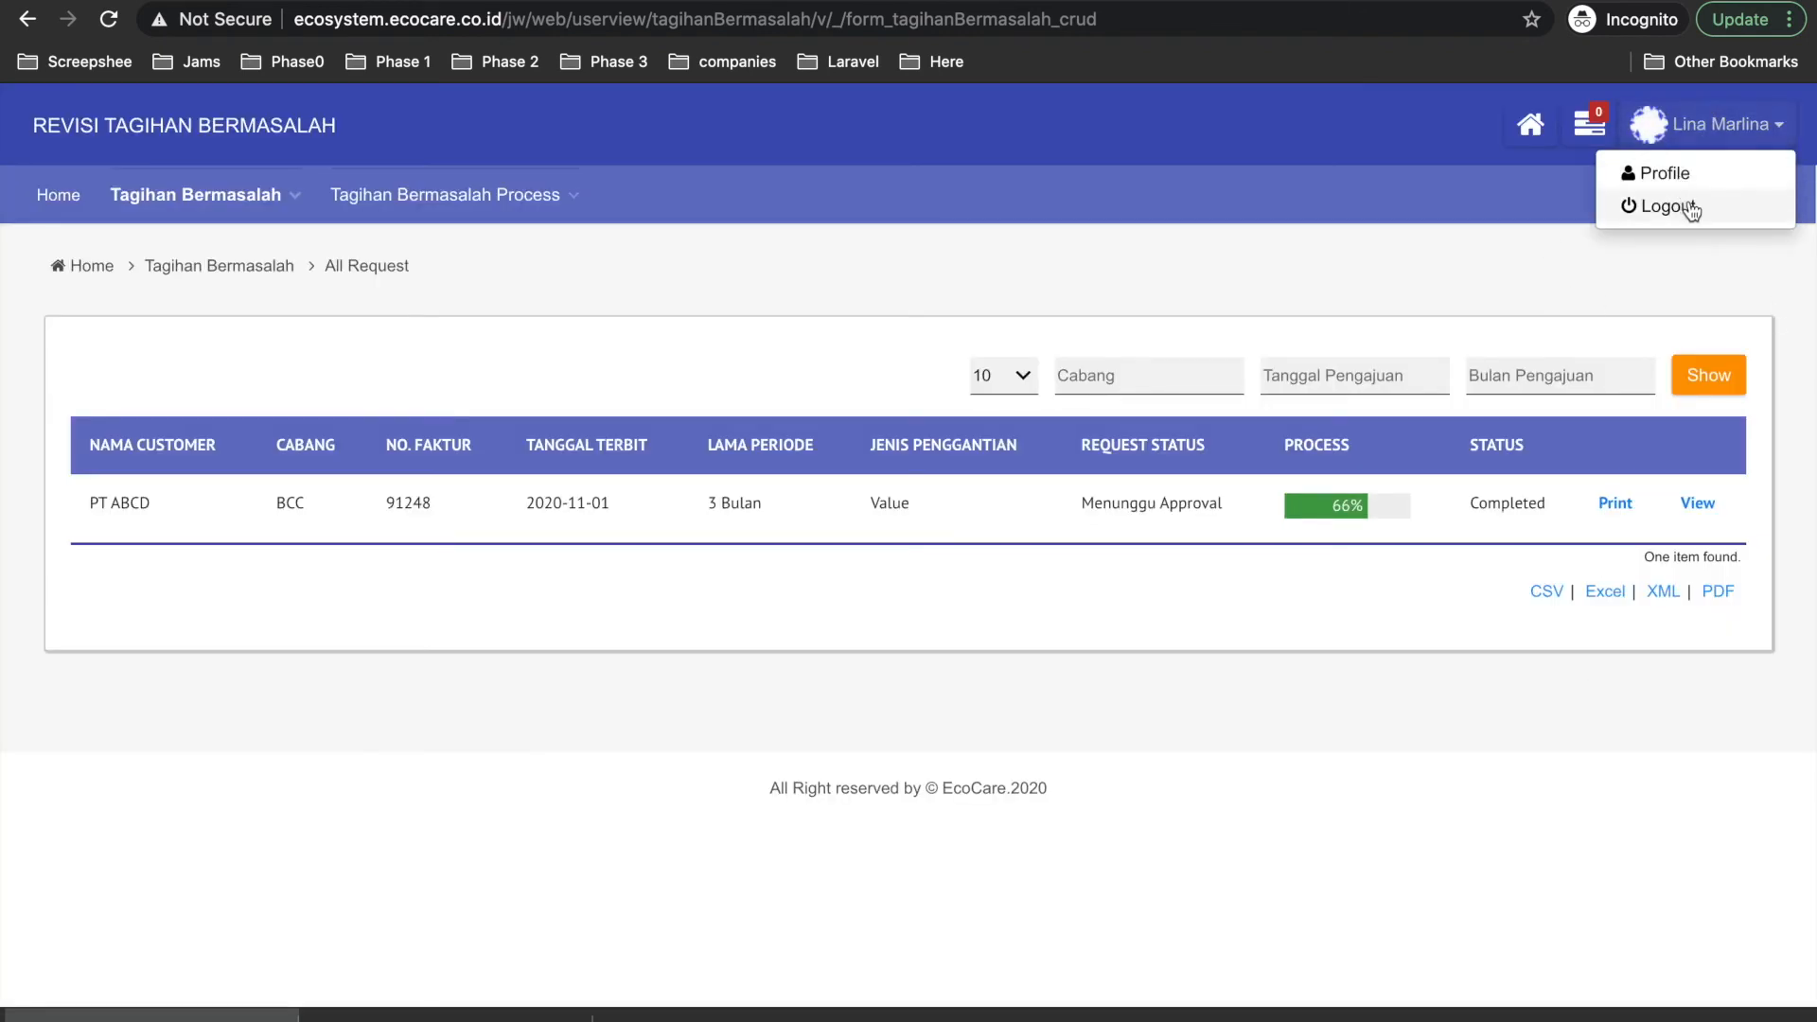
{"action": "left_click", "coordinate": [1675, 207]}
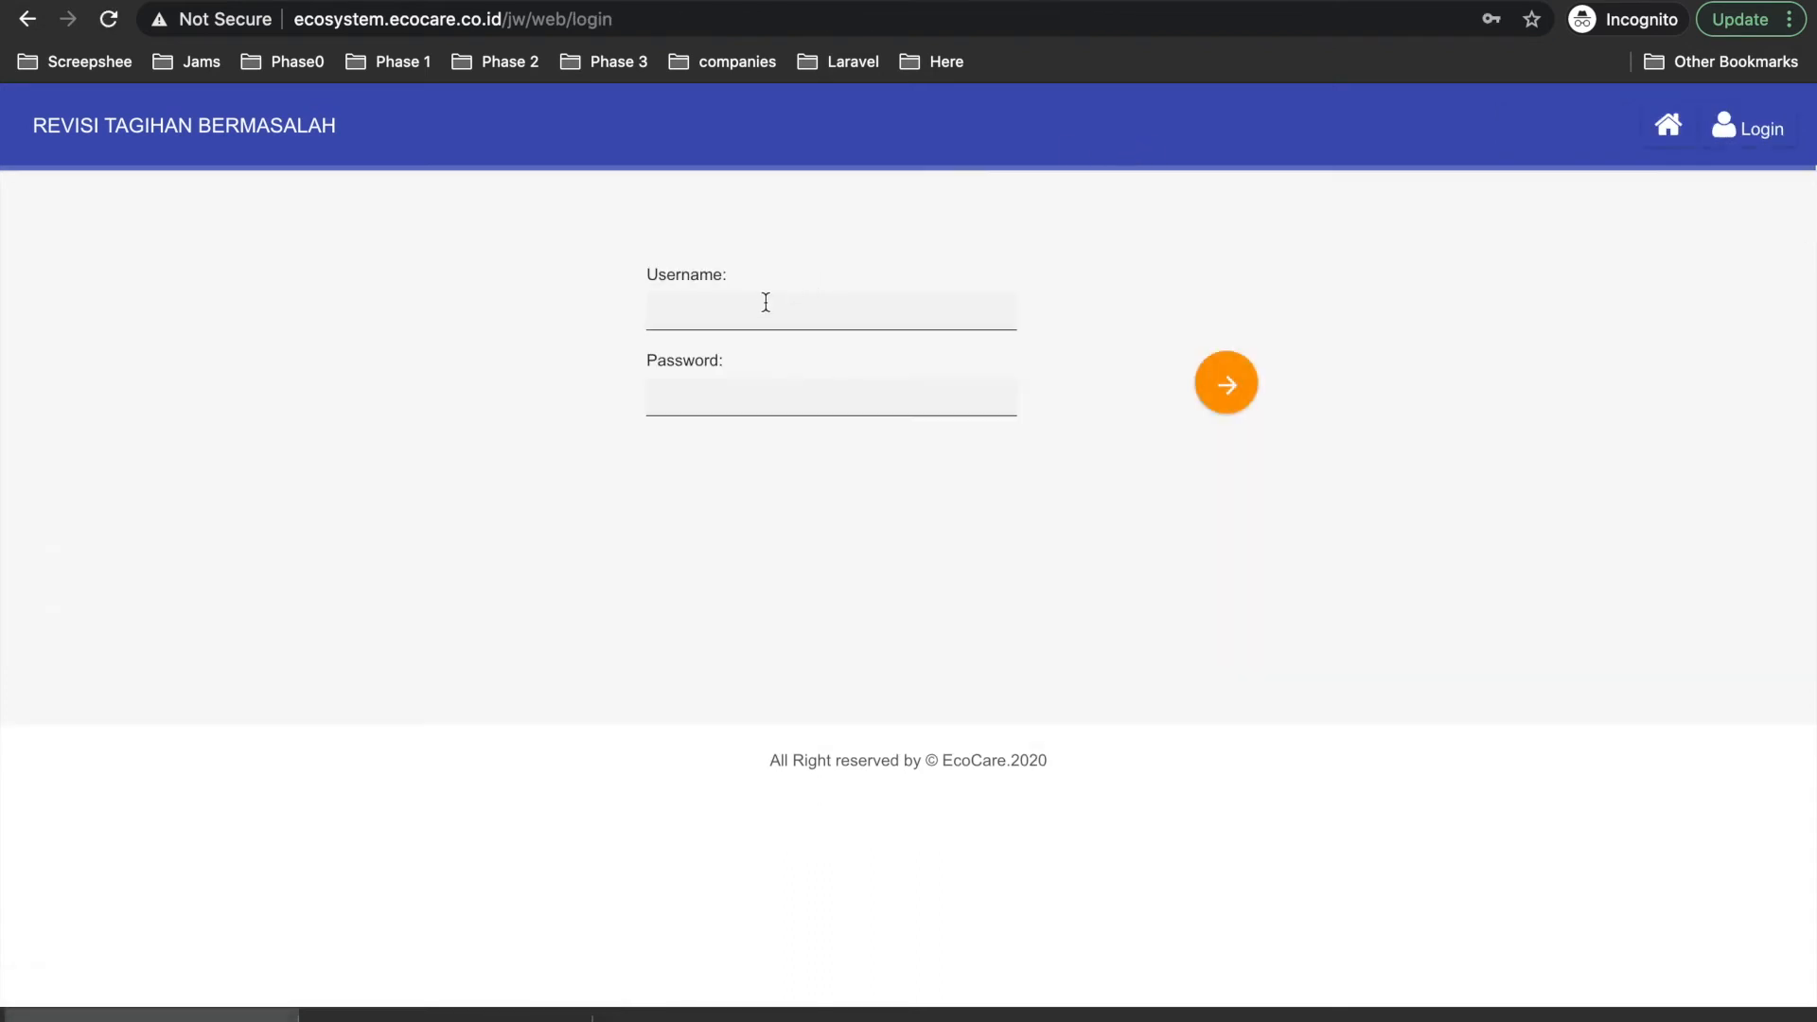
{"action": "left_click", "coordinate": [763, 312]}
{"action": "type", "text": "cc"}
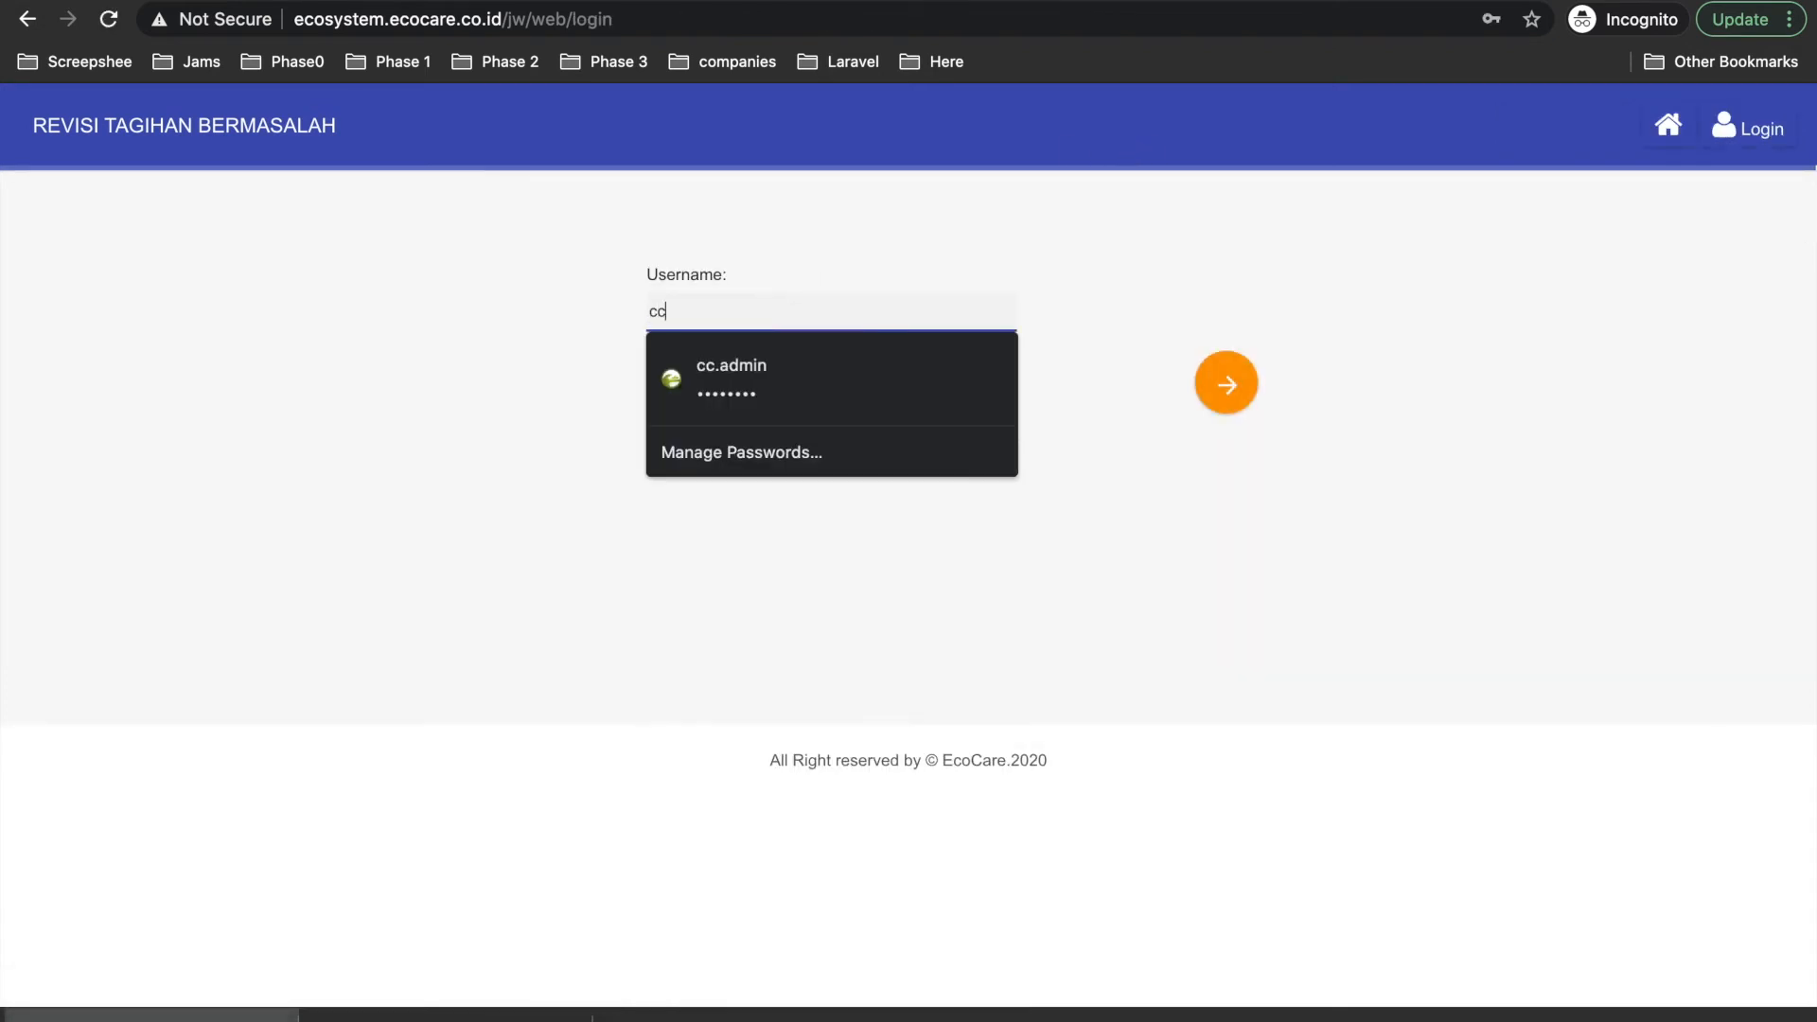
{"action": "type", "text": ".admin"}
{"action": "left_click", "coordinate": [860, 377]}
{"action": "left_click", "coordinate": [1229, 383]}
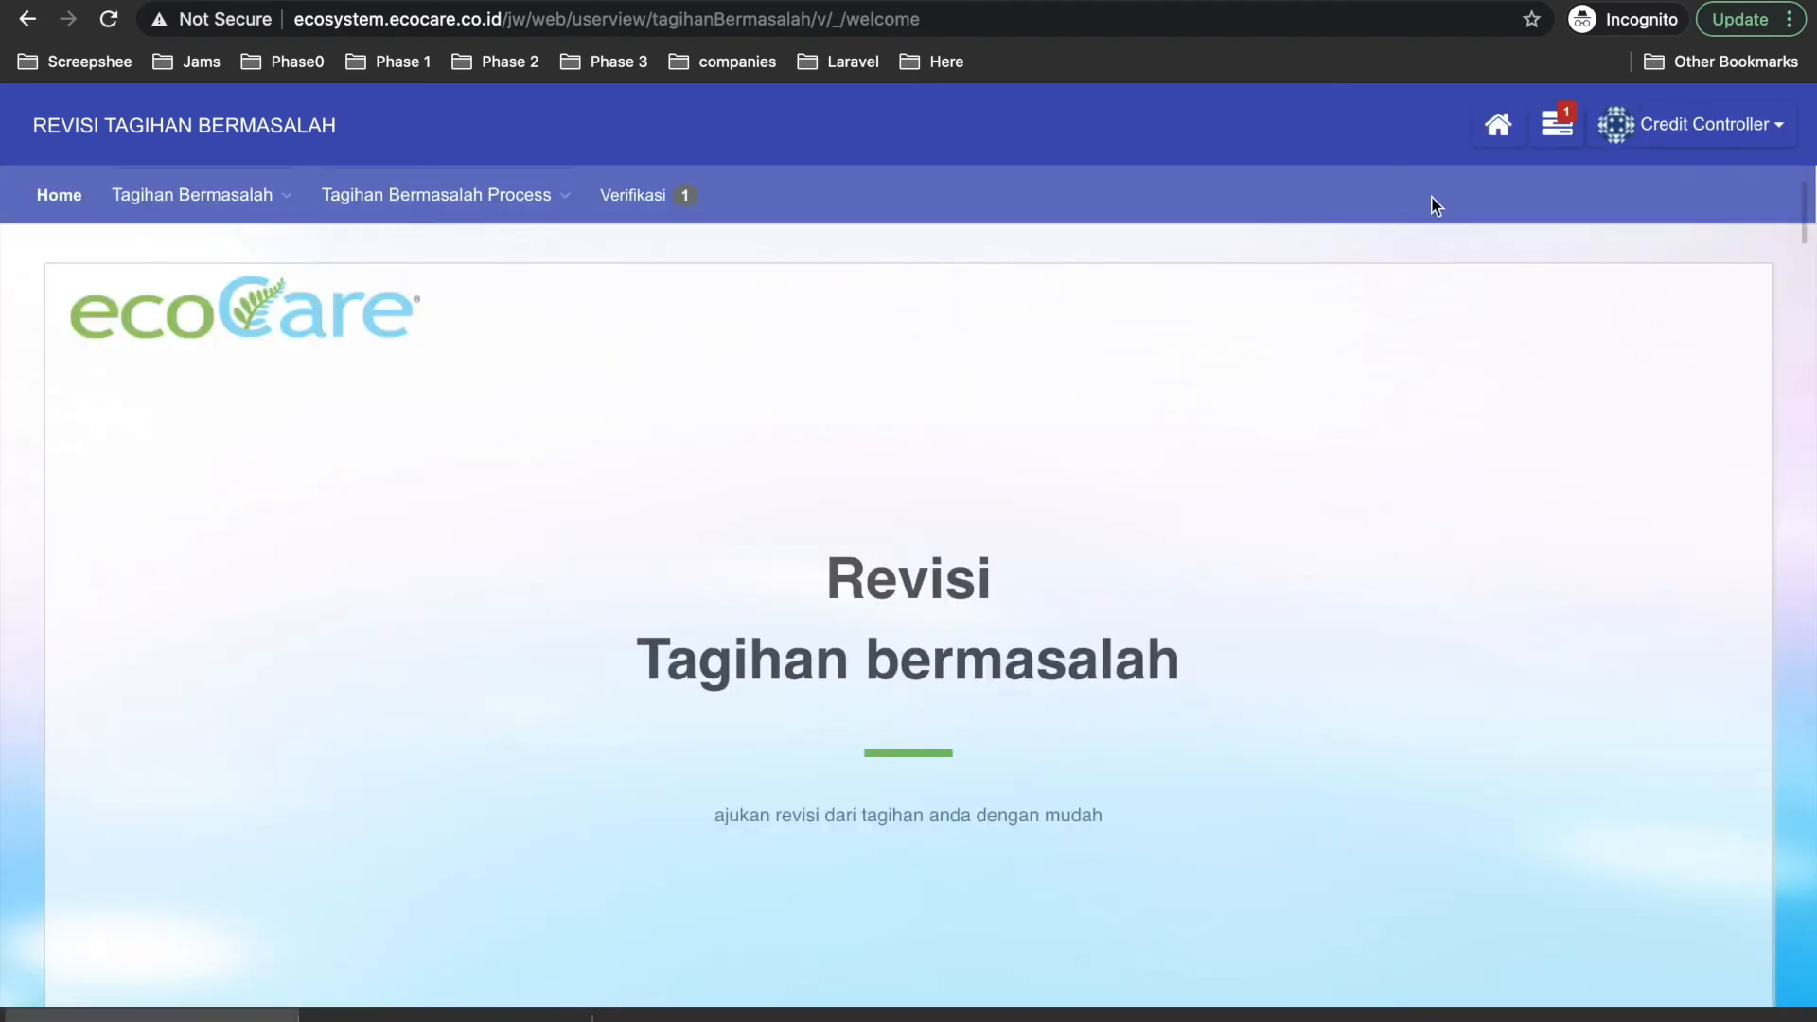
Open the verification task, change the Remark to 'oke 2', and approve it.
{"action": "left_click", "coordinate": [1557, 125]}
{"action": "left_click", "coordinate": [1332, 295]}
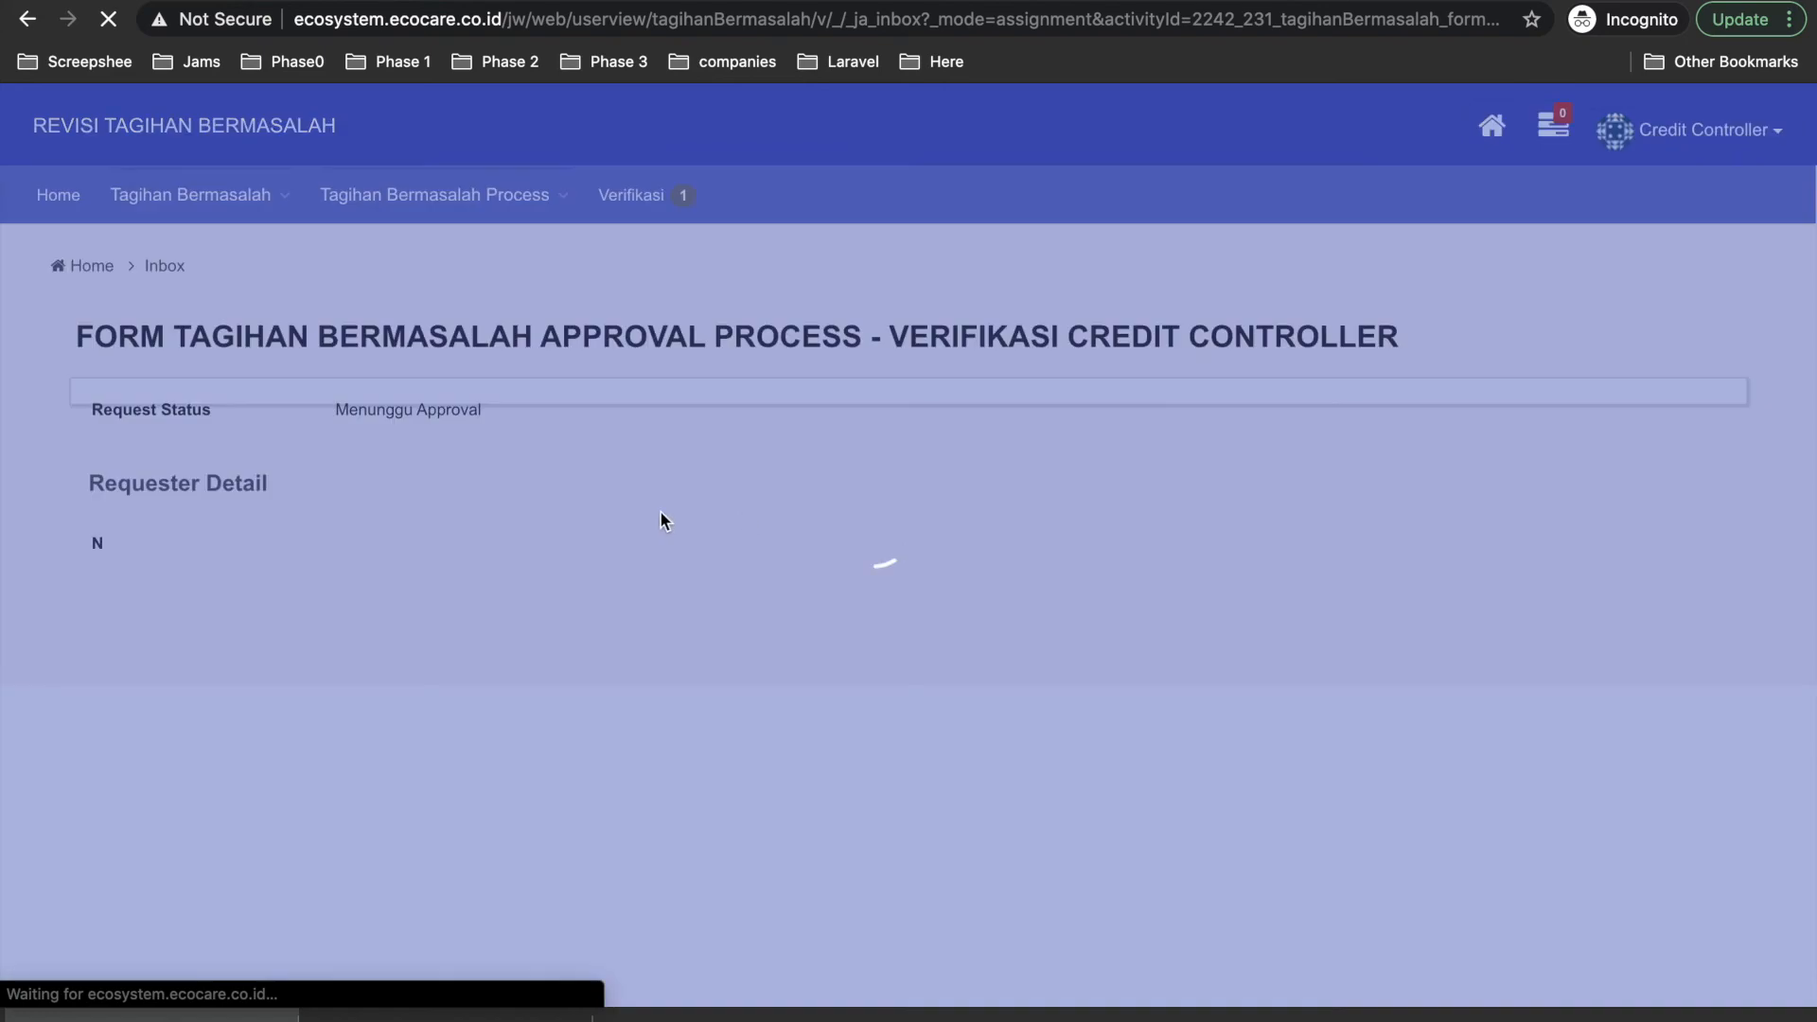
{"action": "scroll", "coordinate": [1719, 232], "scroll_direction": "up", "scroll_amount": 10}
{"action": "scroll", "coordinate": [1385, 489], "scroll_direction": "down", "scroll_amount": 13}
{"action": "scroll", "coordinate": [916, 502], "scroll_direction": "up", "scroll_amount": 5}
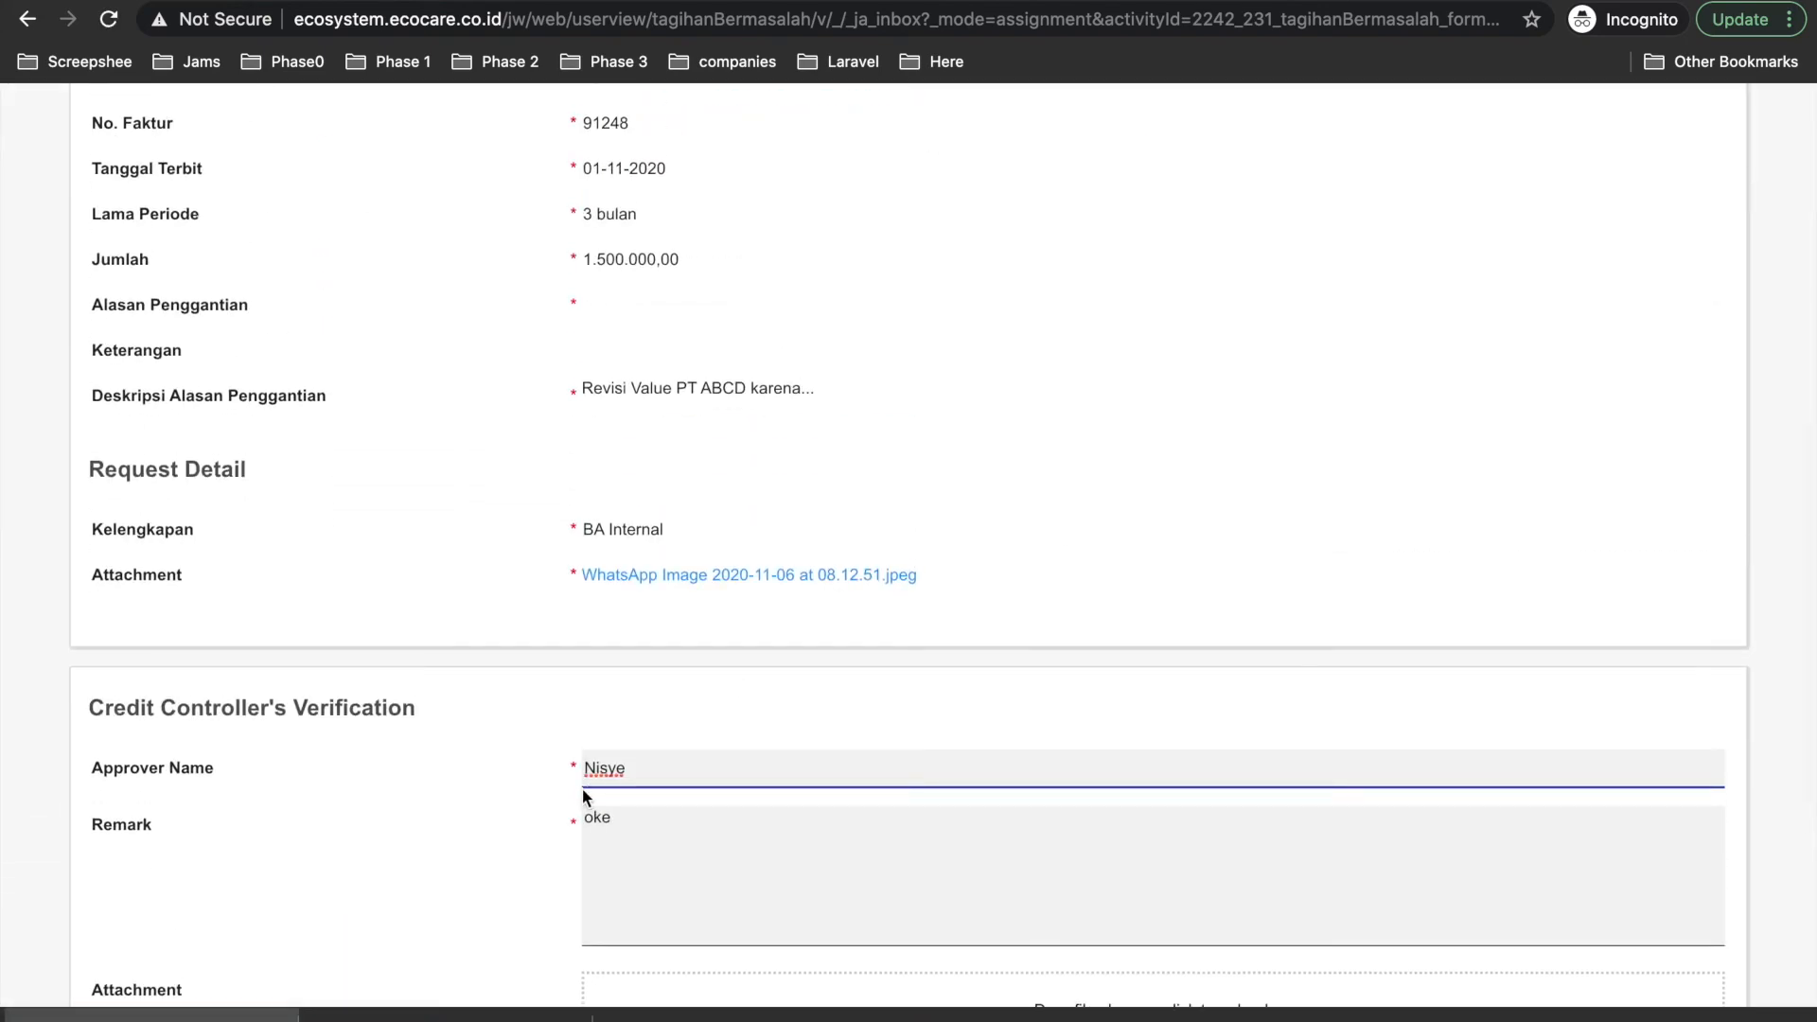
{"action": "left_click", "coordinate": [620, 820]}
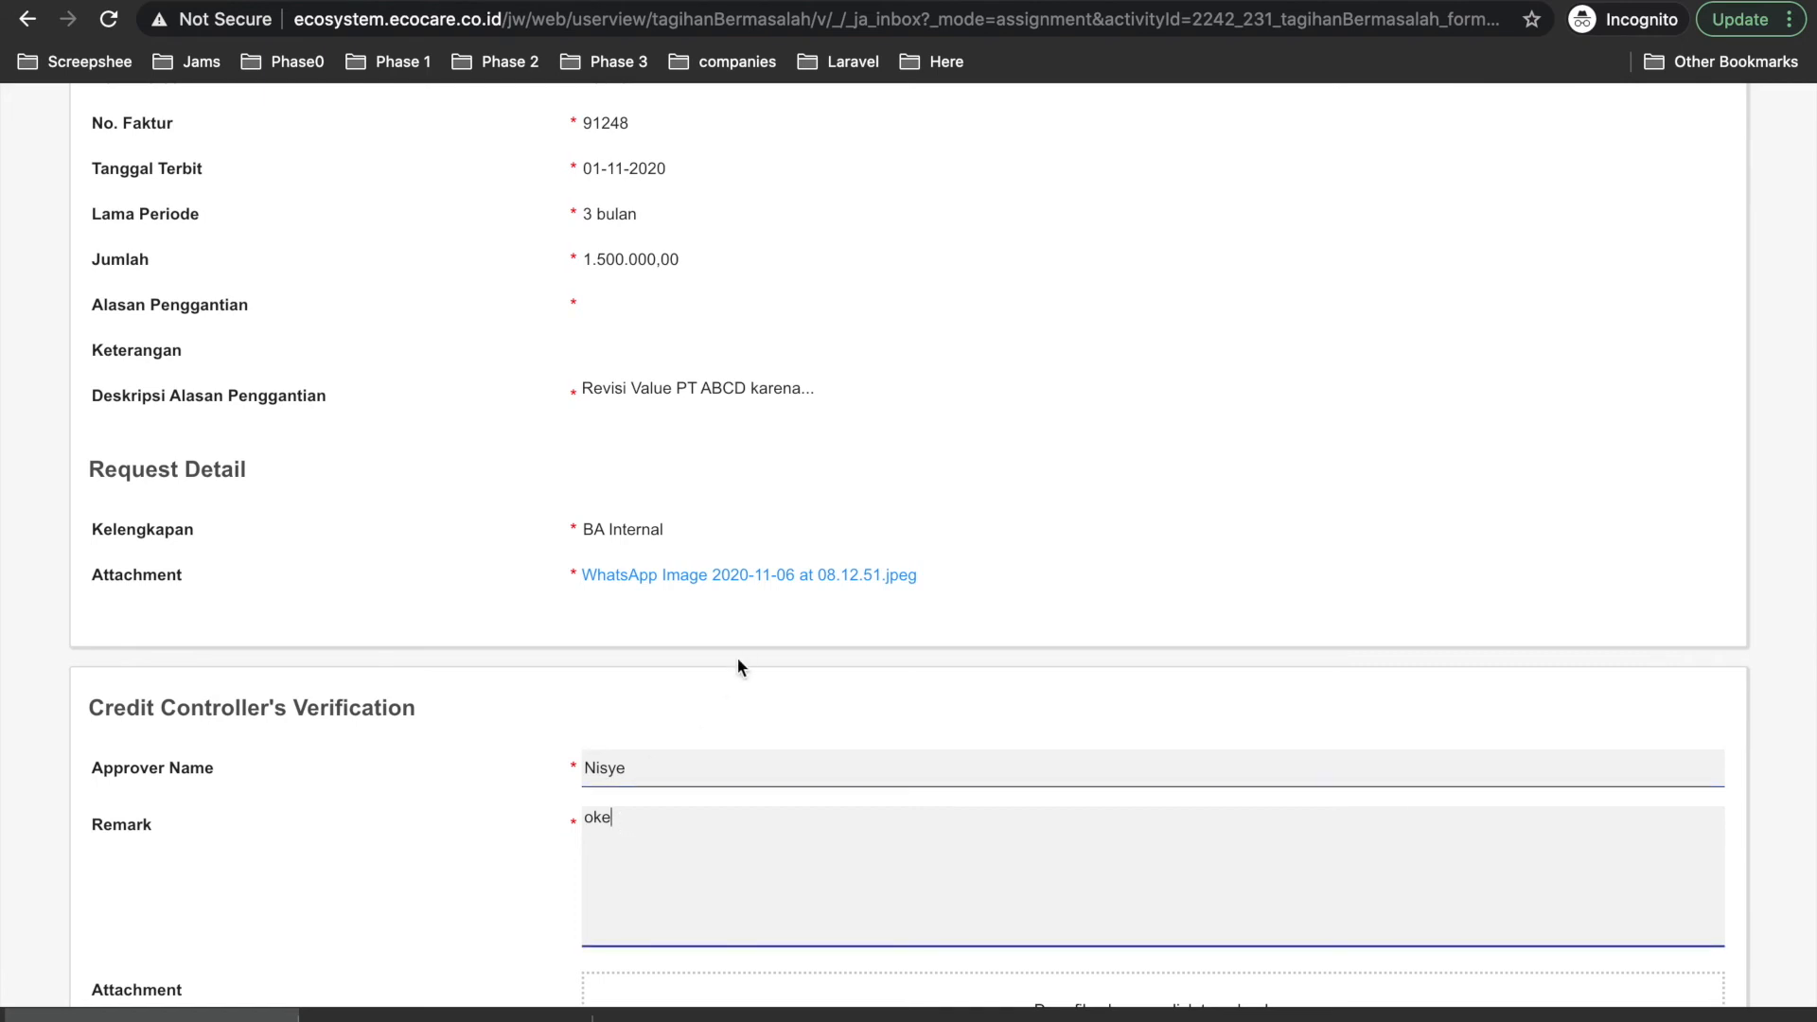
{"action": "scroll", "coordinate": [739, 667], "scroll_direction": "up", "scroll_amount": 2}
{"action": "type", "text": "2"}
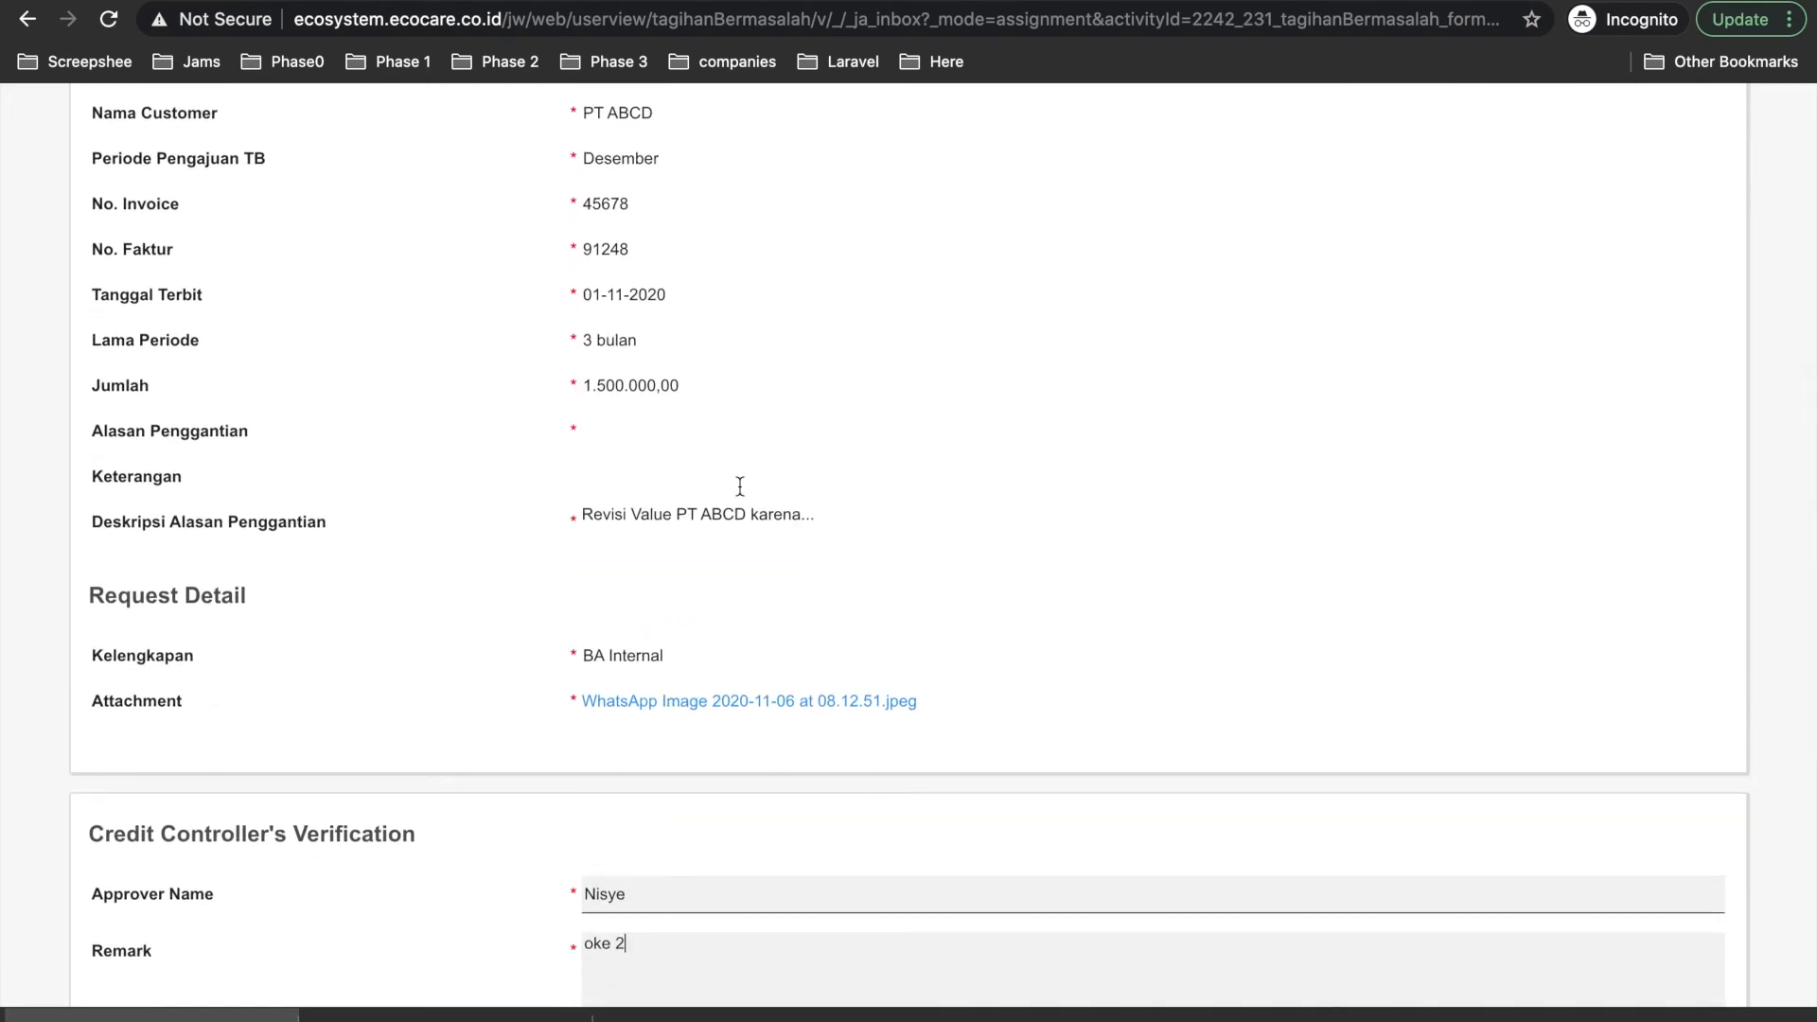
{"action": "scroll", "coordinate": [738, 473], "scroll_direction": "up", "scroll_amount": 4}
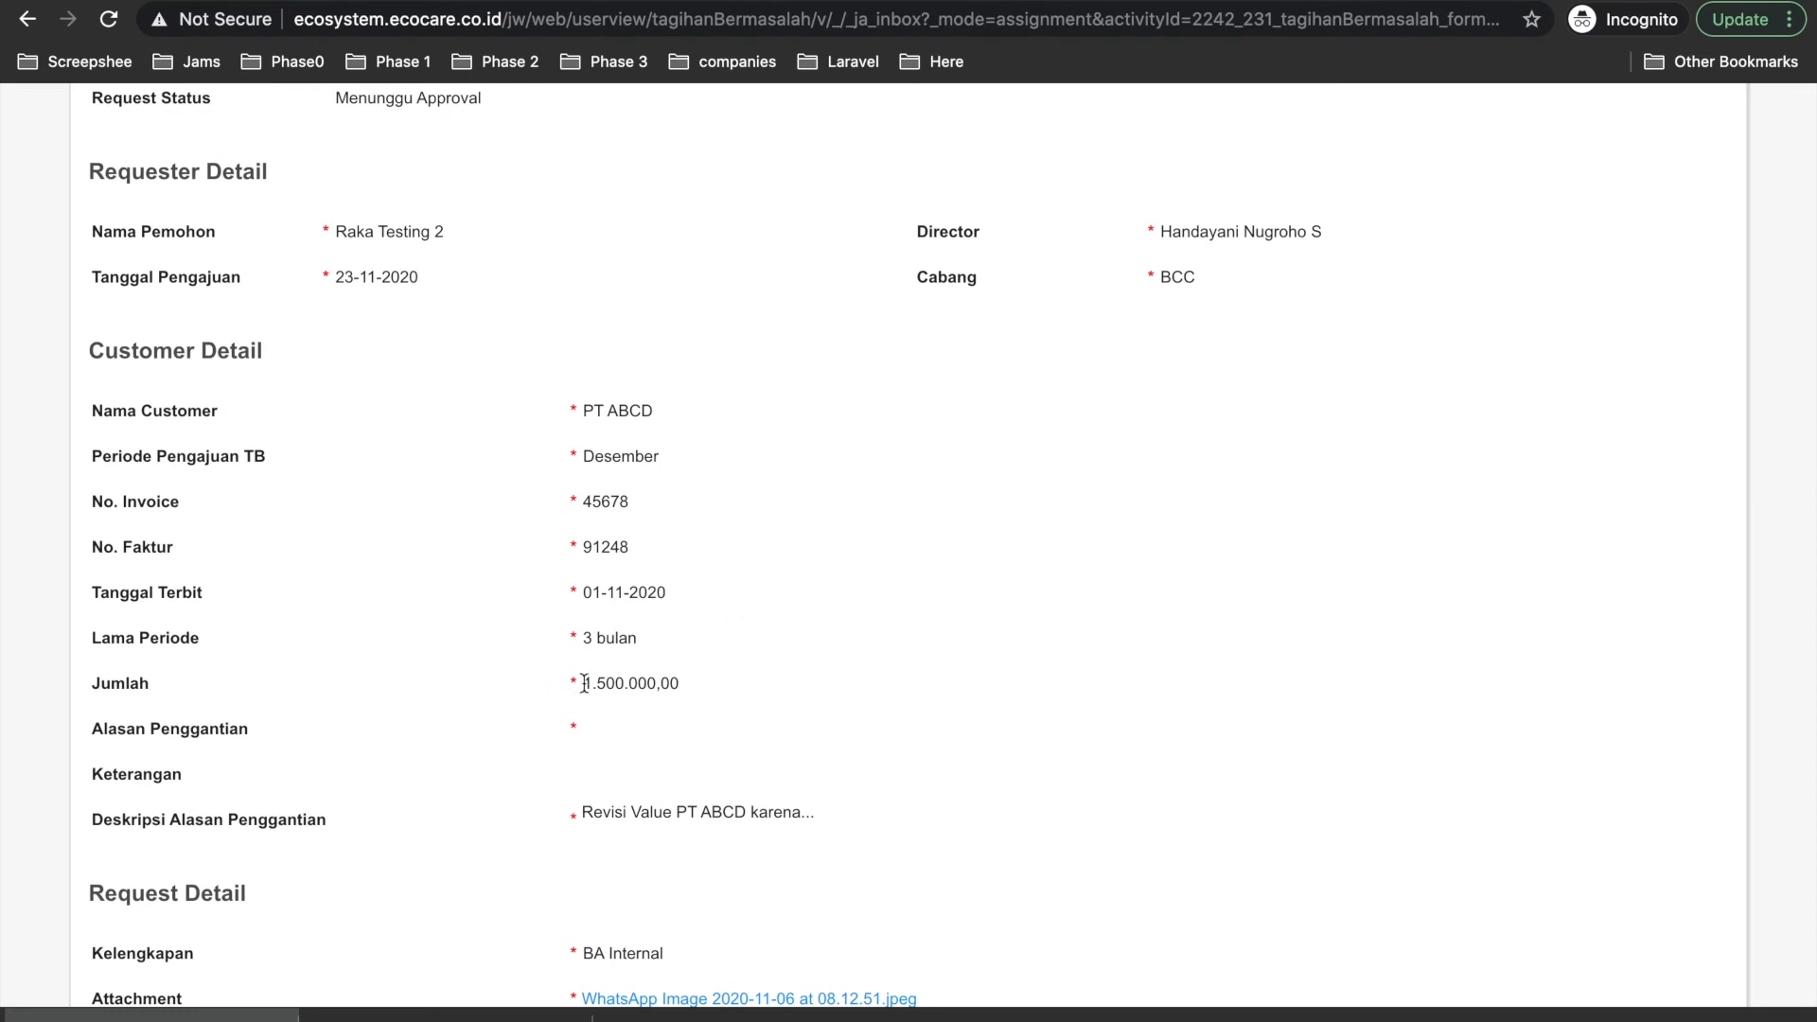
{"action": "scroll", "coordinate": [689, 691], "scroll_direction": "down", "scroll_amount": 3}
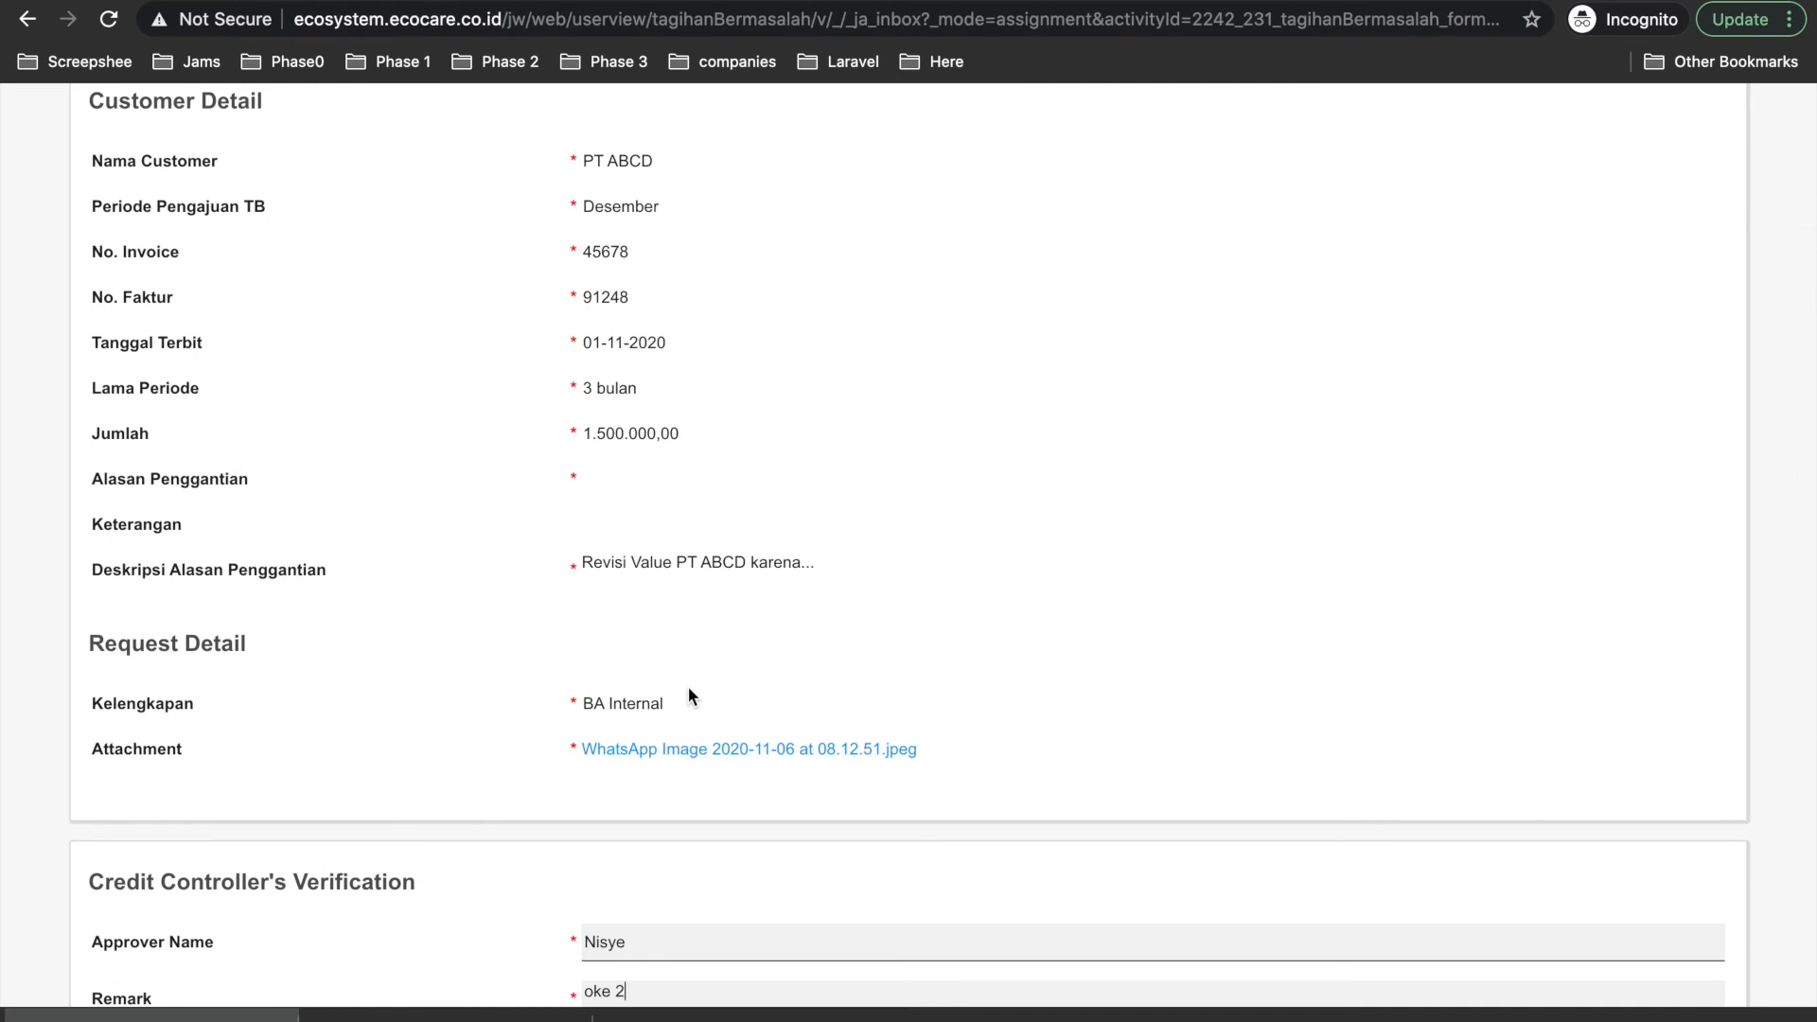
{"action": "scroll", "coordinate": [689, 695], "scroll_direction": "down", "scroll_amount": 7}
{"action": "left_click", "coordinate": [128, 687]}
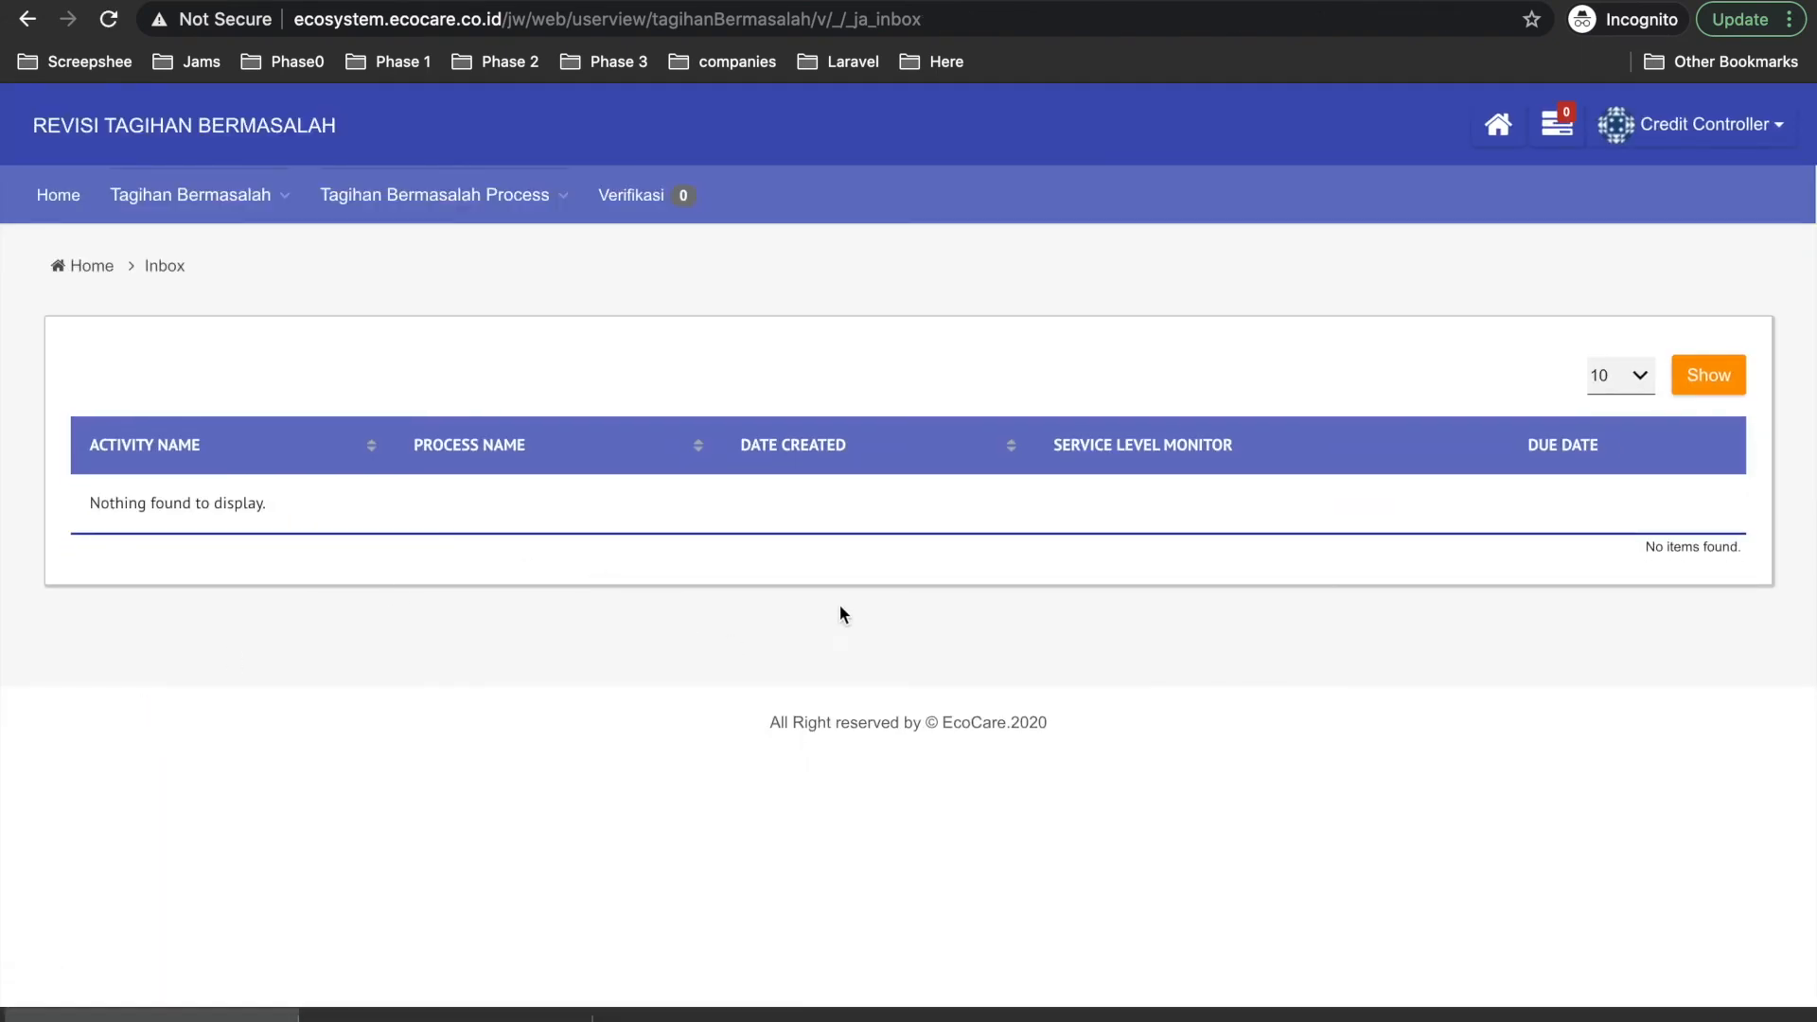
Check the PT ABCD request's 75% timeline in All Request, with Approval Director pending.
{"action": "left_click", "coordinate": [189, 194]}
{"action": "left_click", "coordinate": [187, 241]}
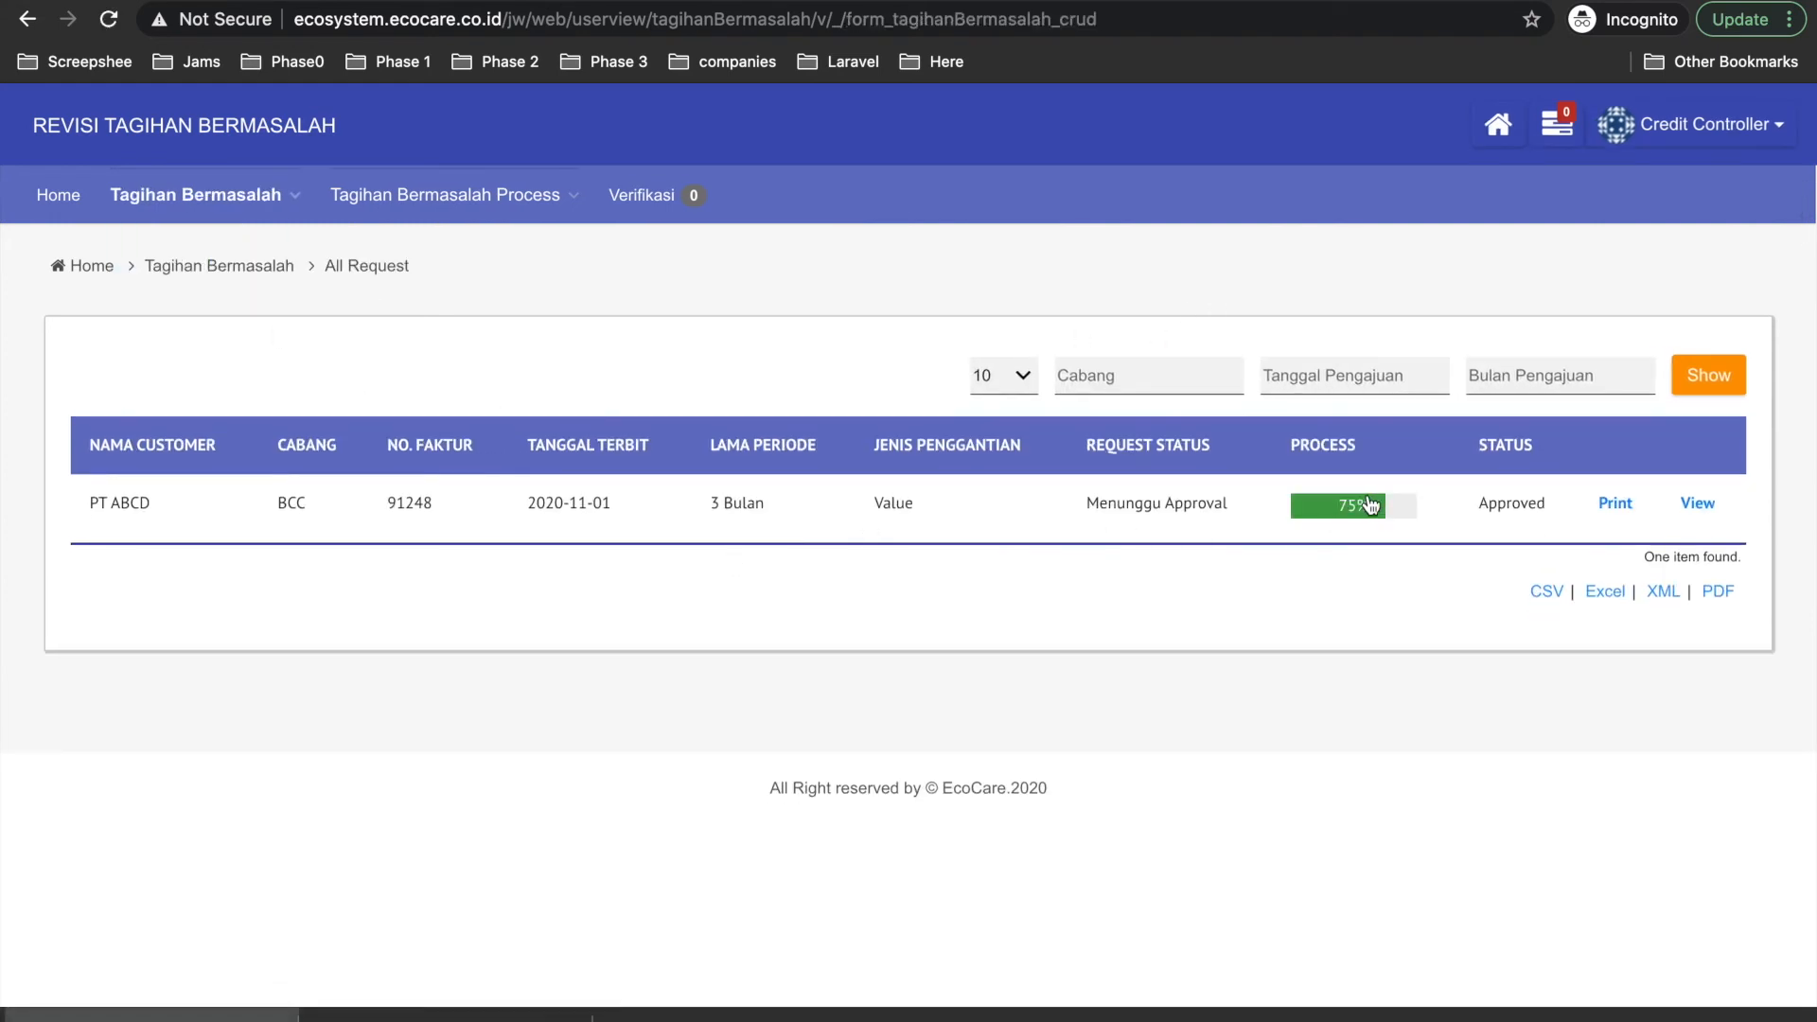
{"action": "left_click", "coordinate": [1362, 508]}
{"action": "scroll", "coordinate": [1196, 761], "scroll_direction": "down", "scroll_amount": 5}
{"action": "scroll", "coordinate": [1199, 771], "scroll_direction": "down", "scroll_amount": 2}
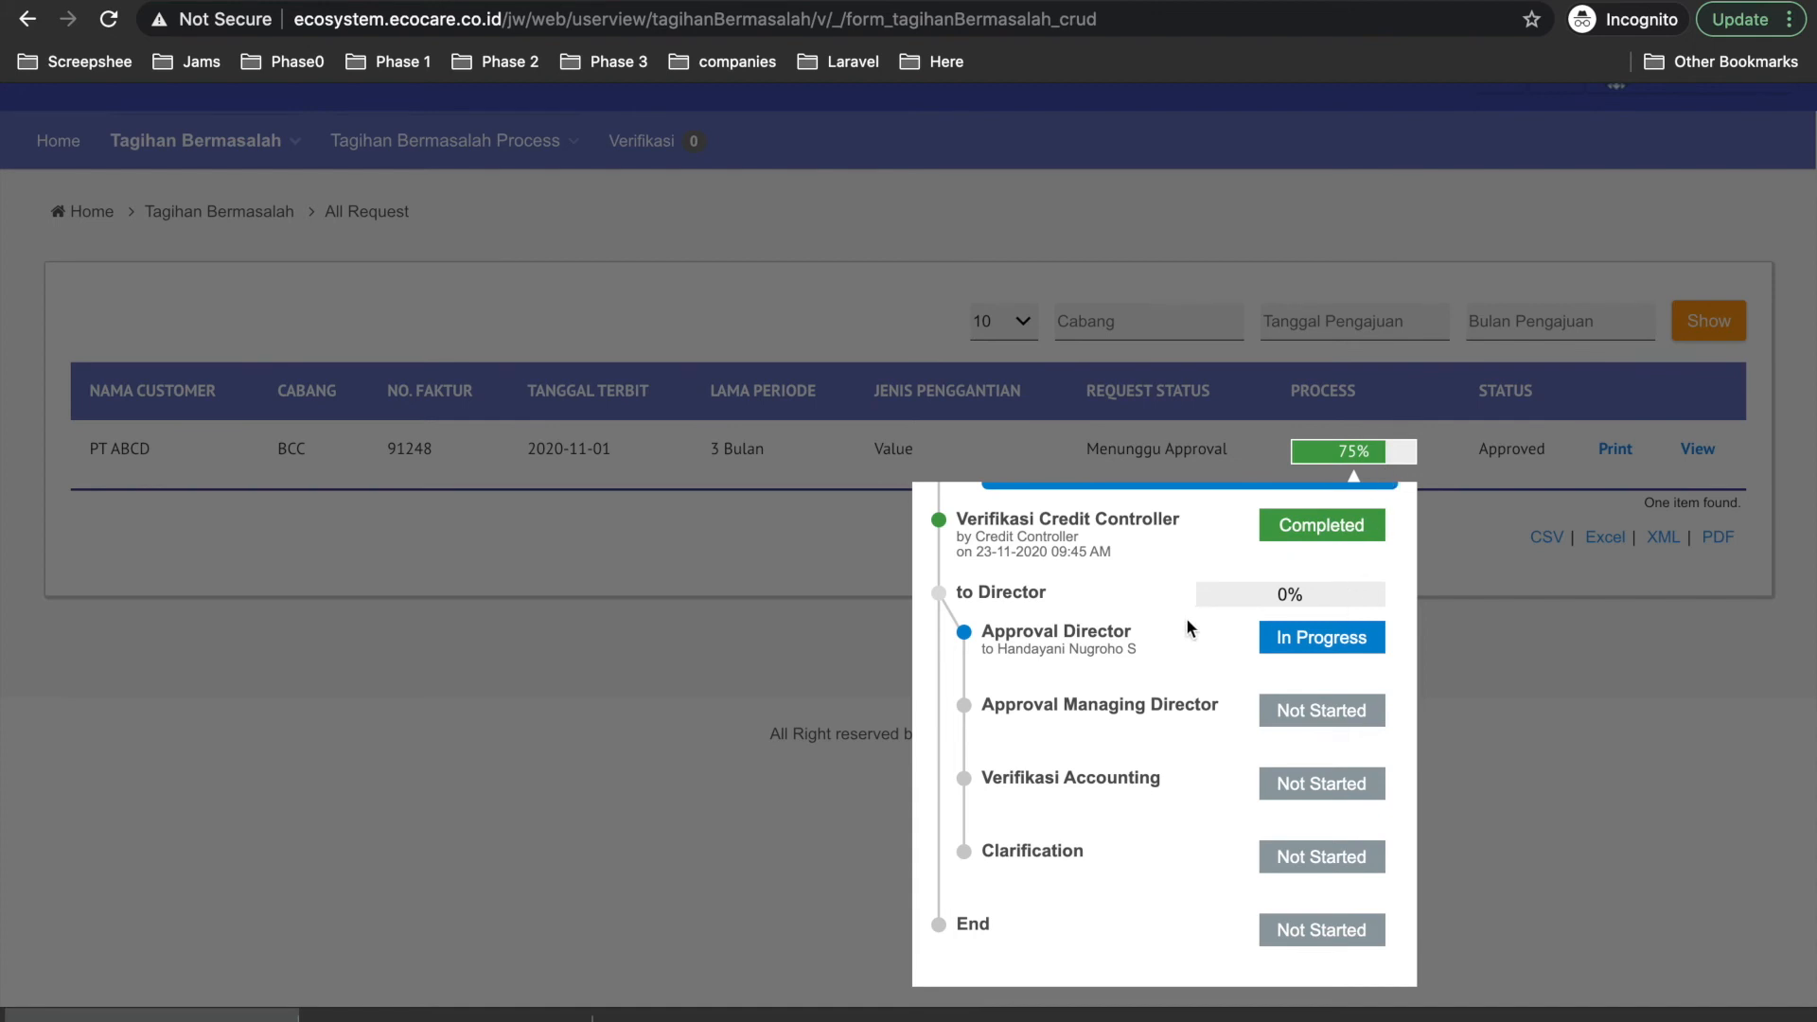
{"action": "scroll", "coordinate": [1053, 650], "scroll_direction": "up", "scroll_amount": 2}
{"action": "left_click_drag", "start_coordinate": [980, 717], "coordinate": [1149, 744]}
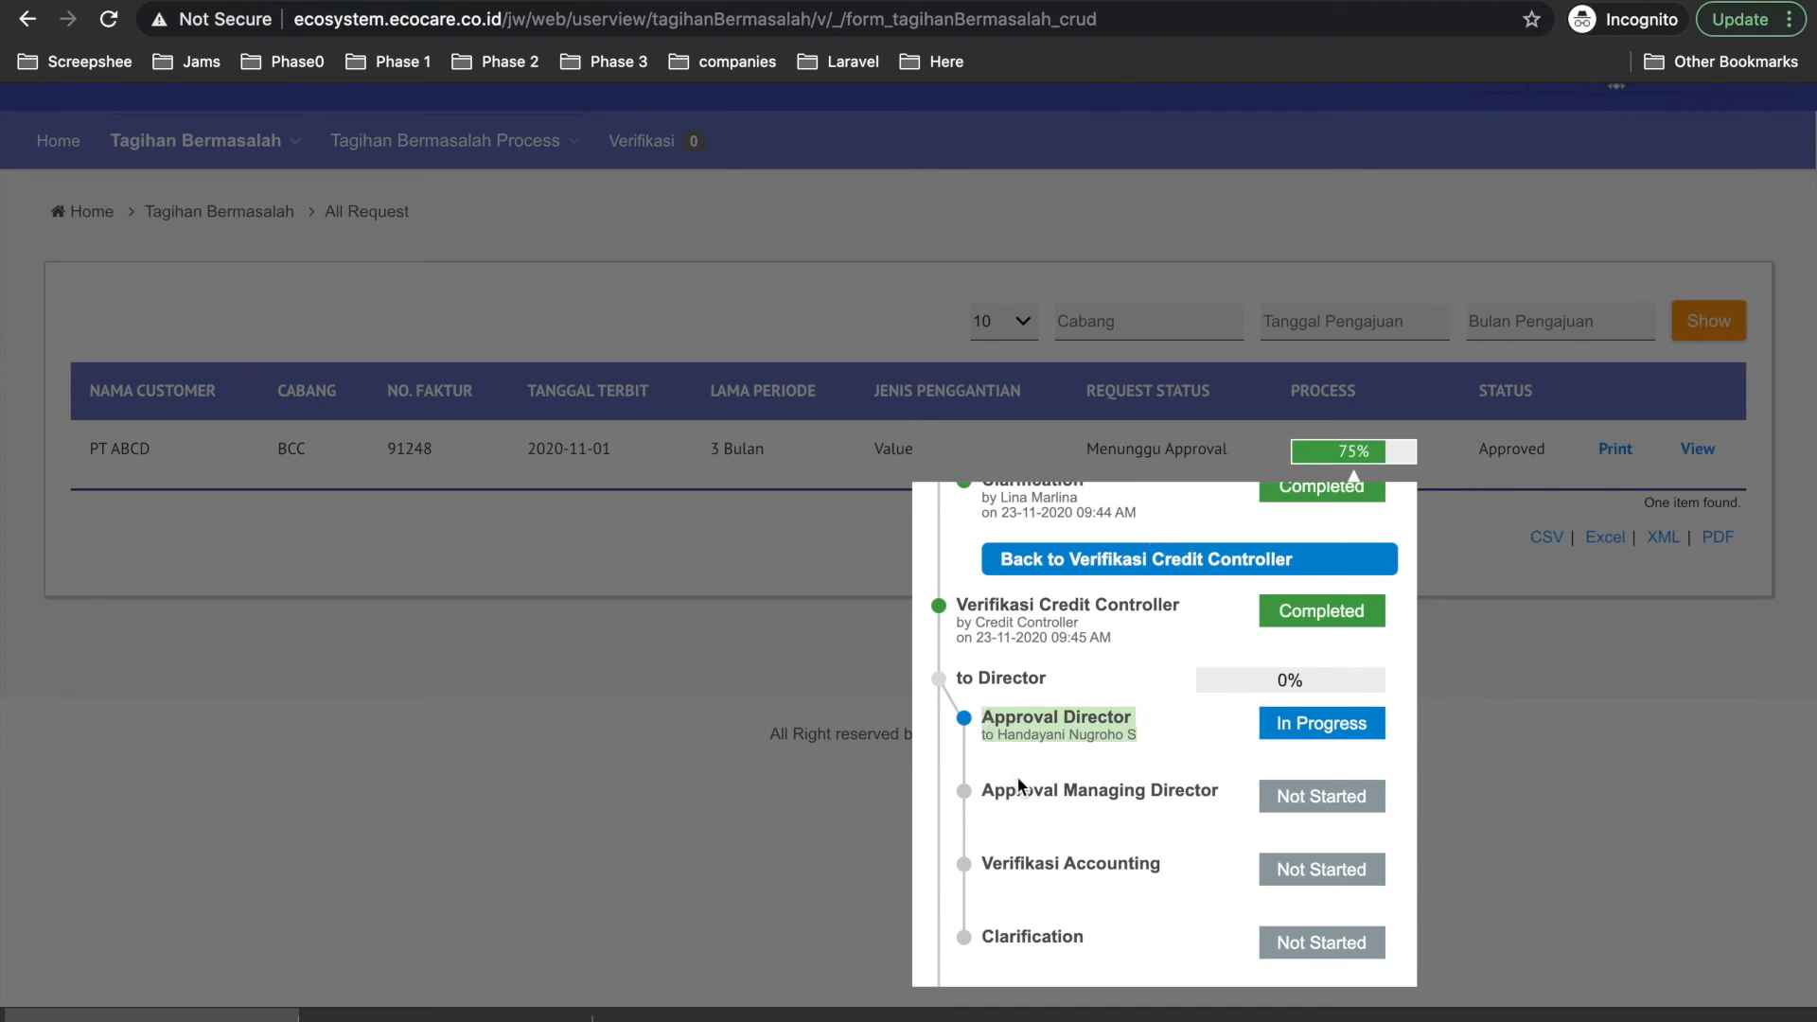
{"action": "left_click", "coordinate": [1650, 729]}
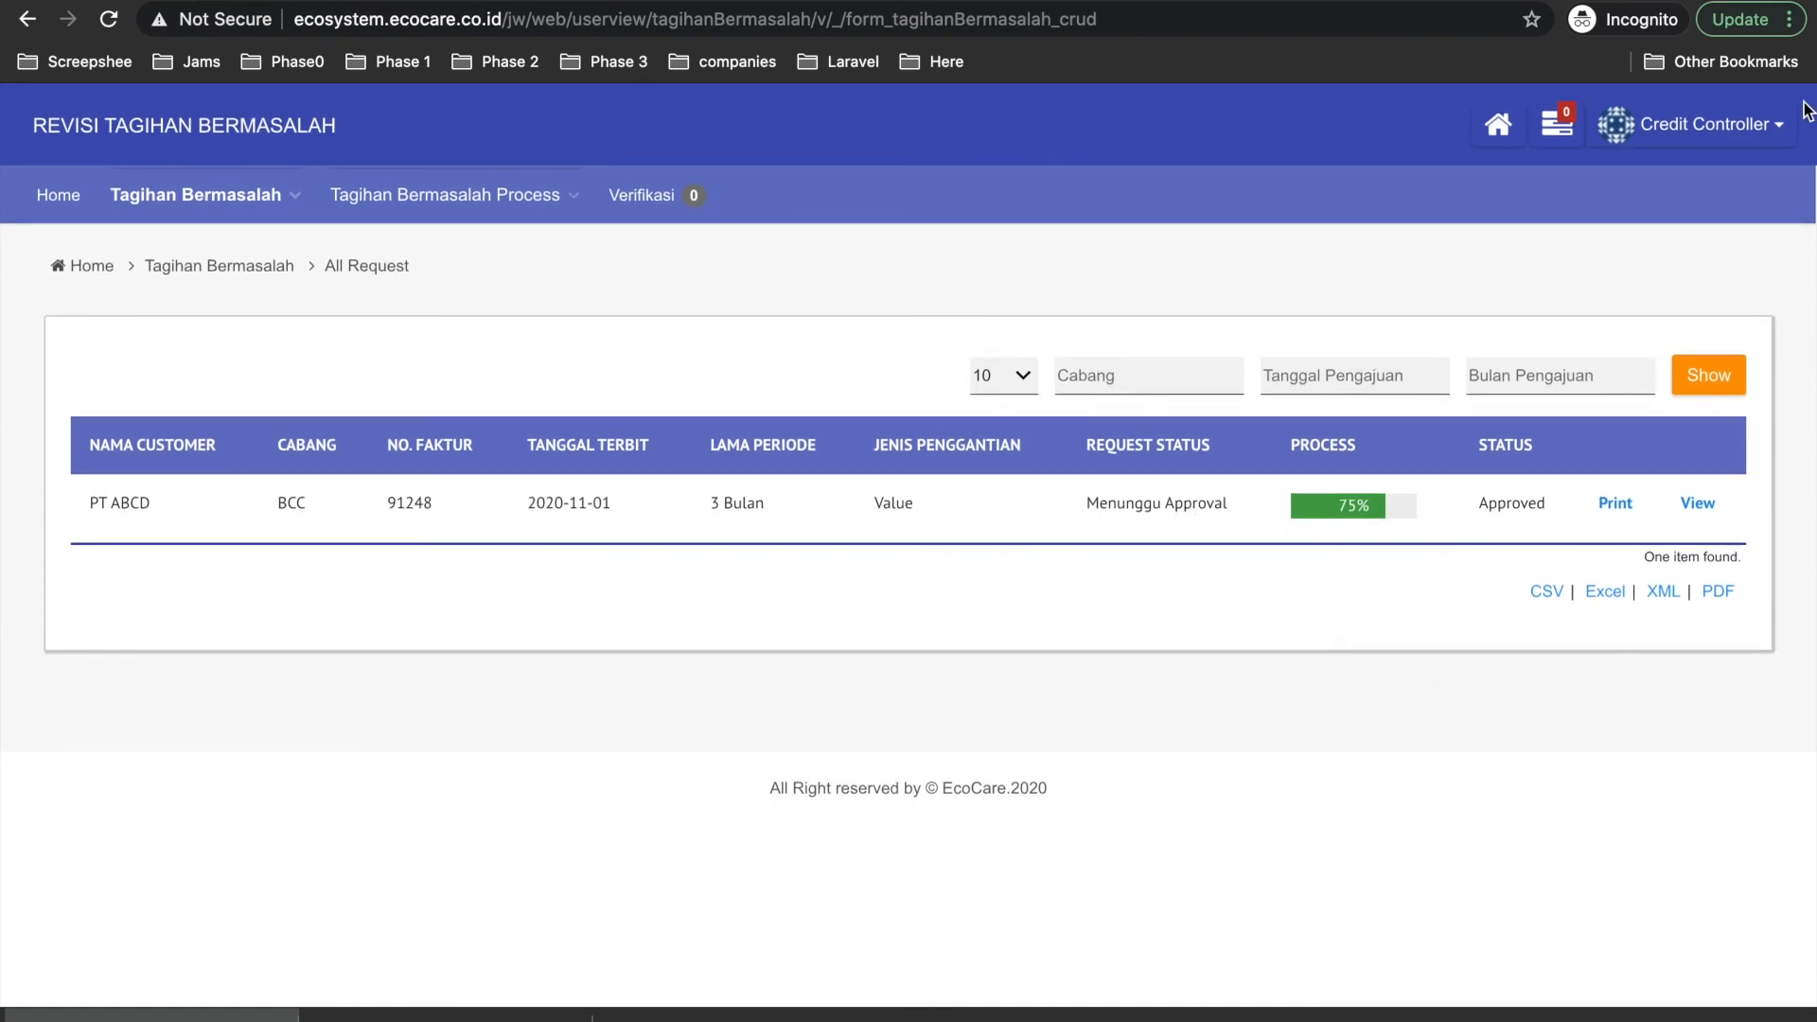
{"action": "left_click", "coordinate": [1724, 121]}
Sign out, log in with the Director's saved login, and open the PT ABCD approval task.
{"action": "left_click", "coordinate": [1666, 220]}
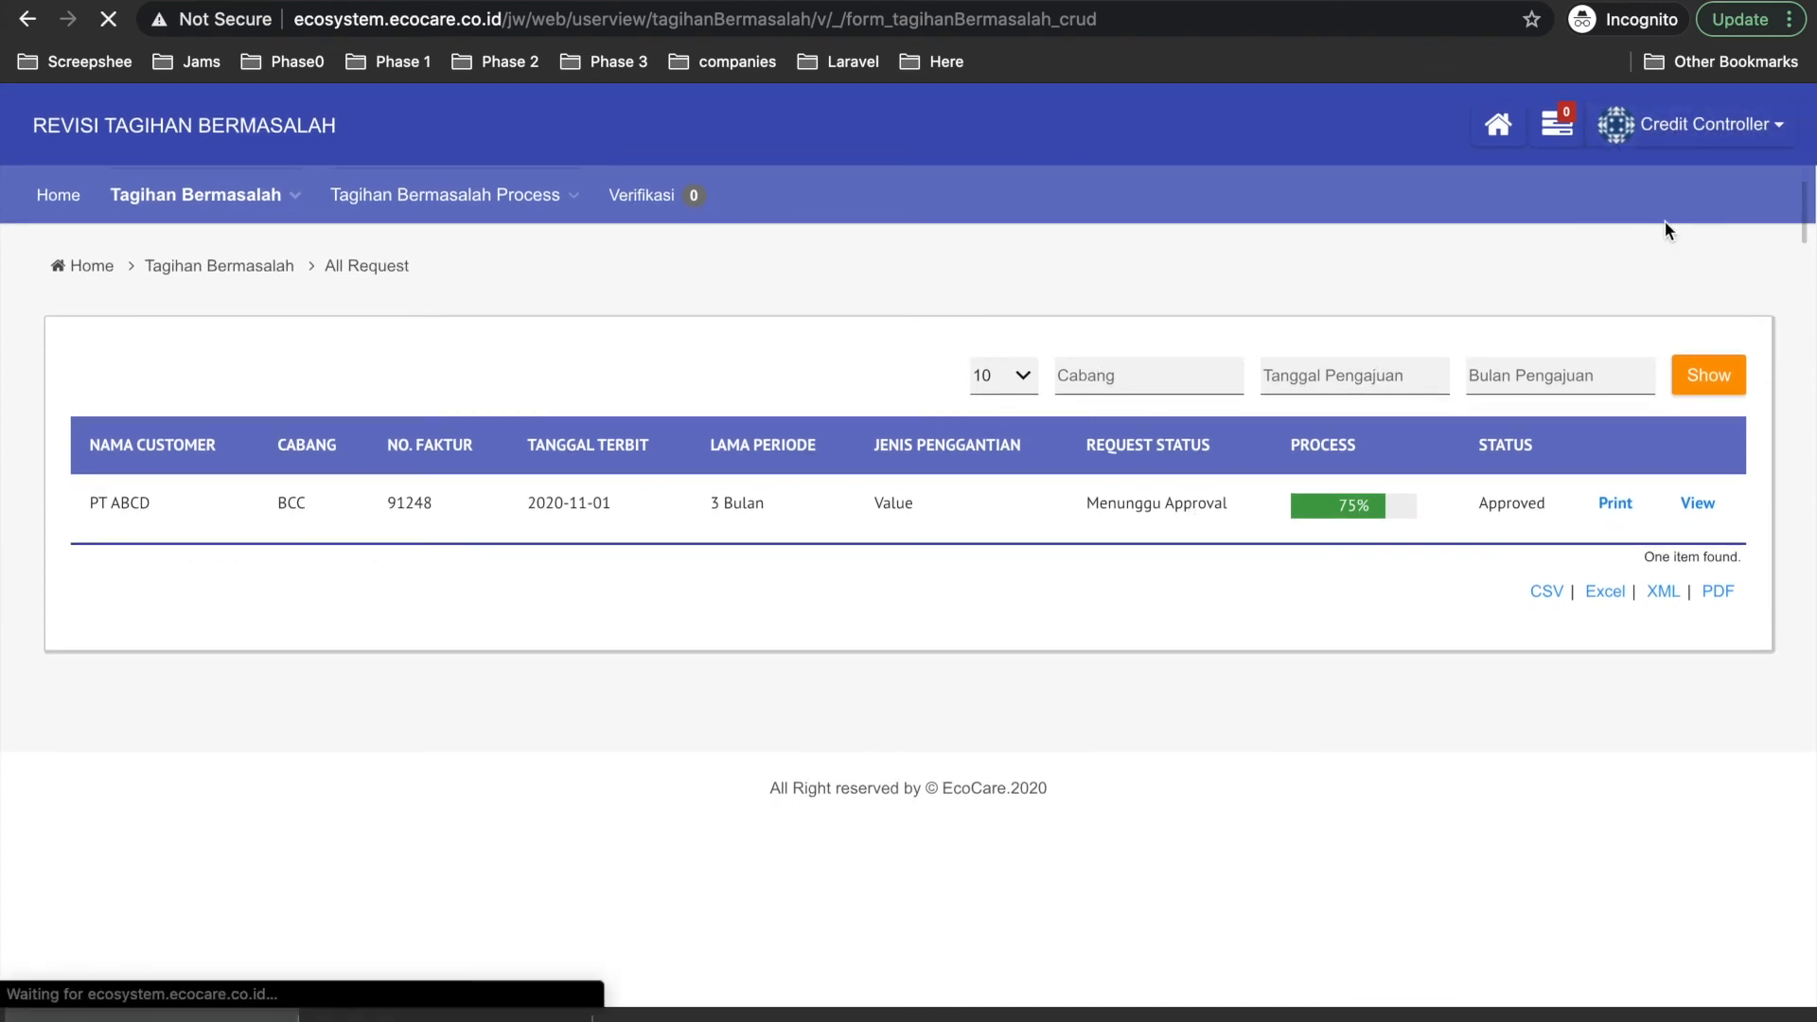
{"action": "left_click", "coordinate": [763, 311]}
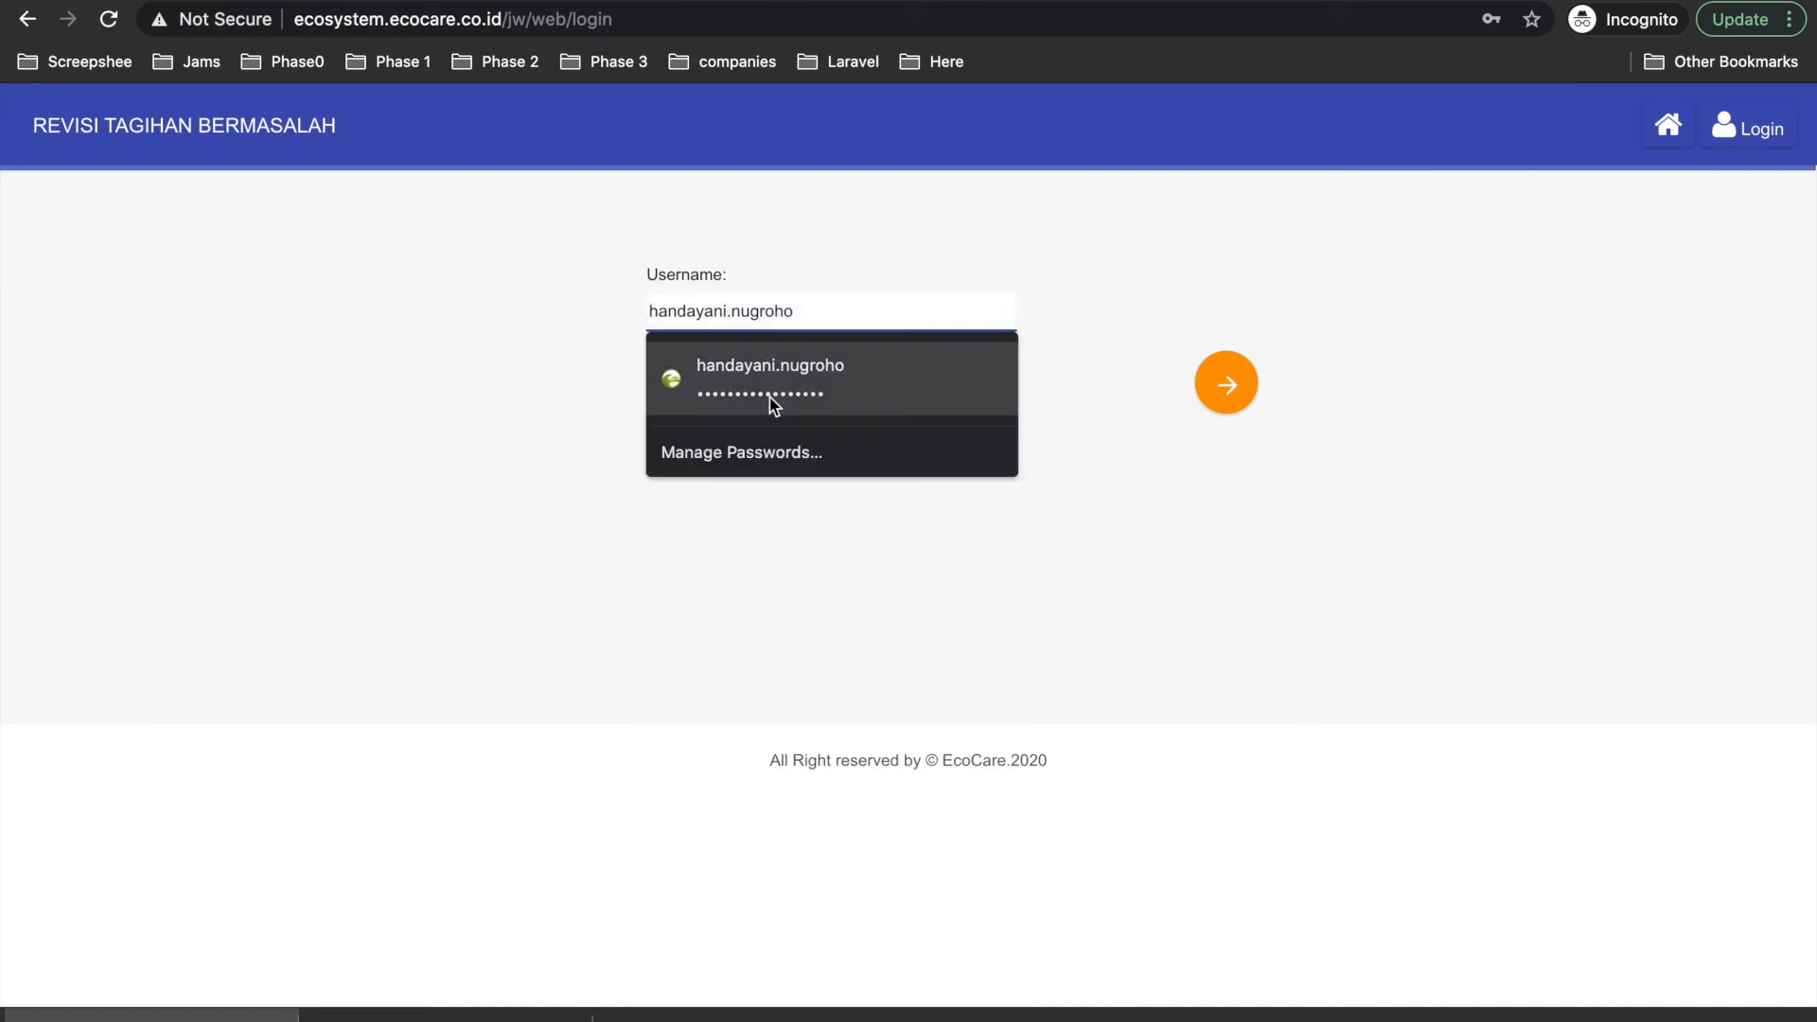
{"action": "left_click", "coordinate": [774, 404]}
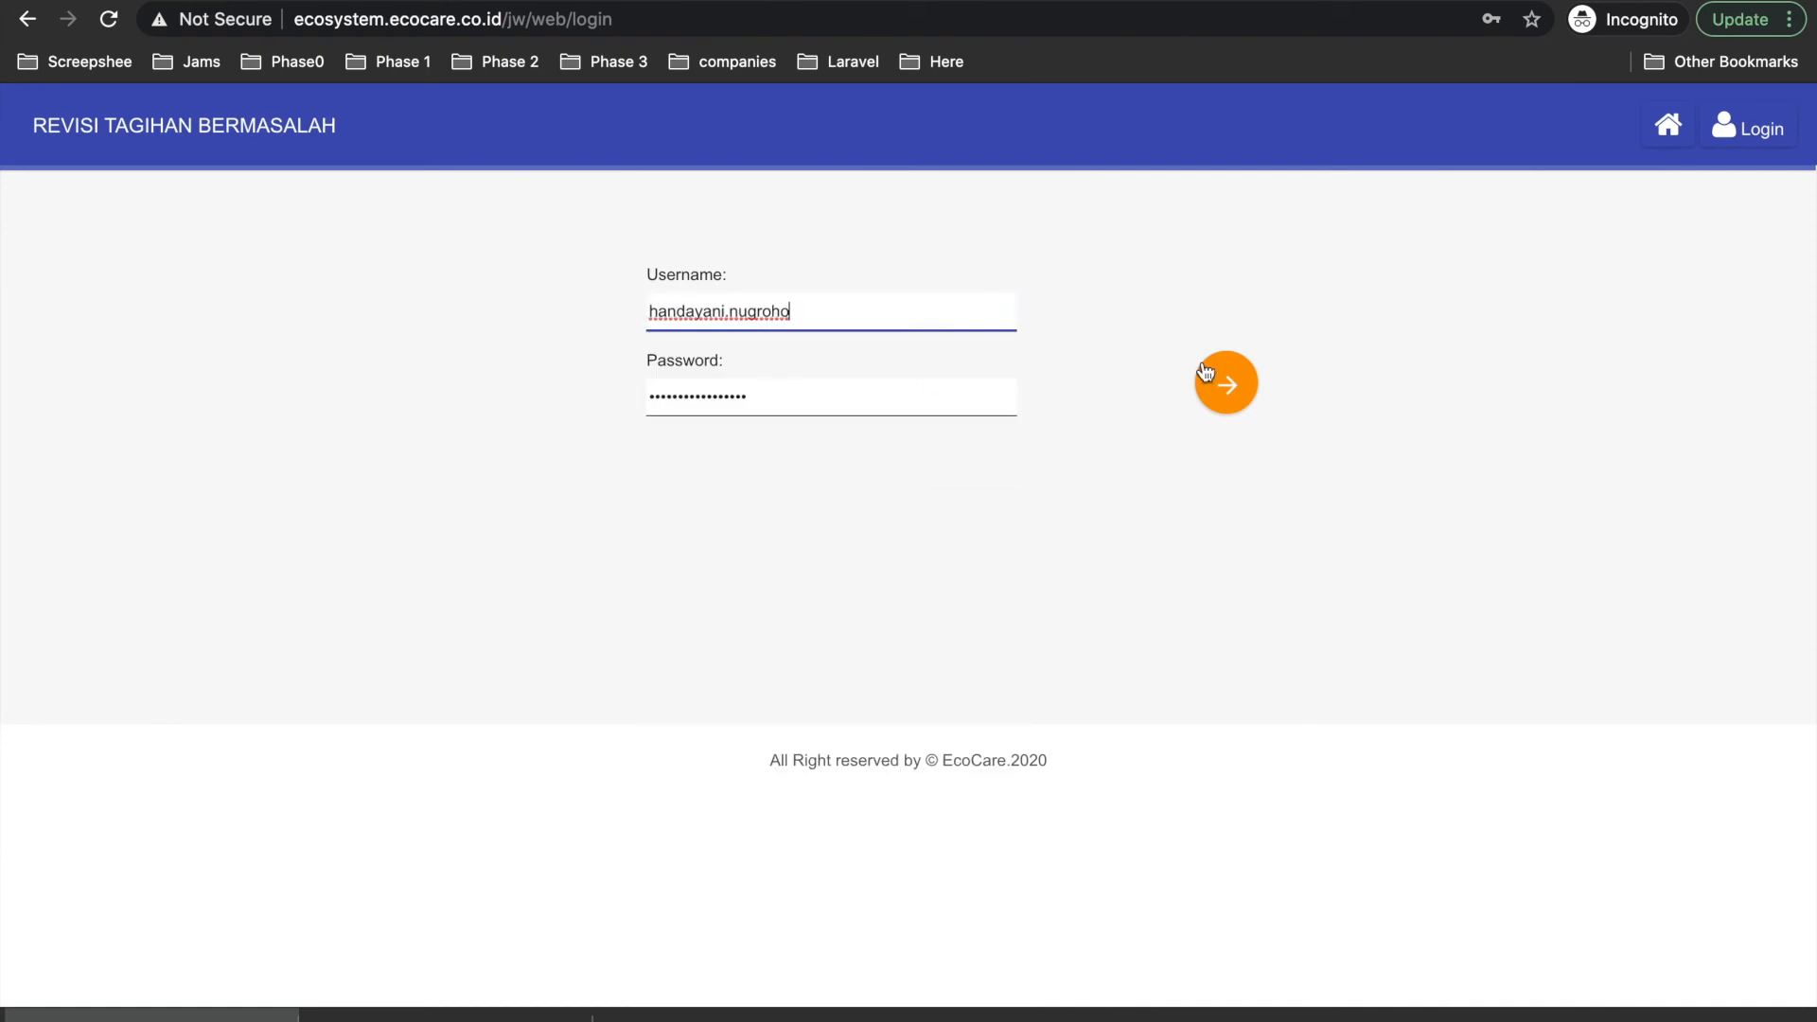
{"action": "left_click", "coordinate": [1221, 381]}
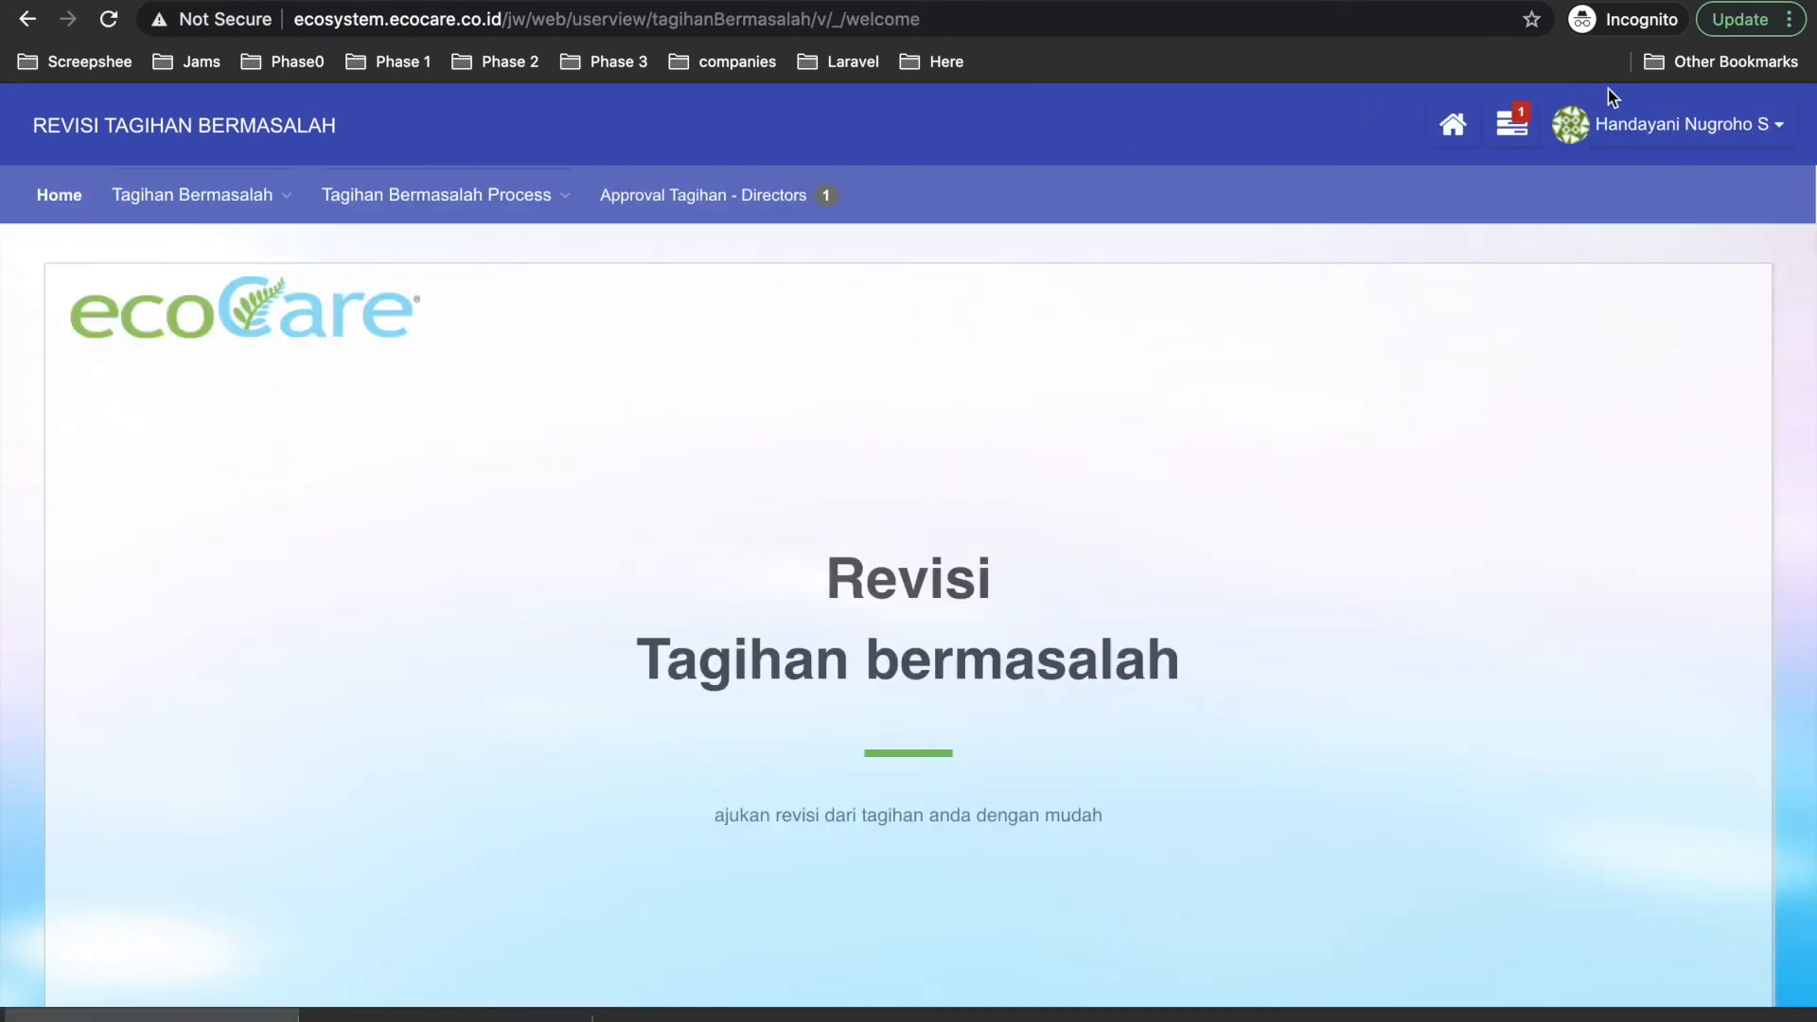
{"action": "left_click", "coordinate": [1512, 124]}
{"action": "left_click", "coordinate": [1349, 293]}
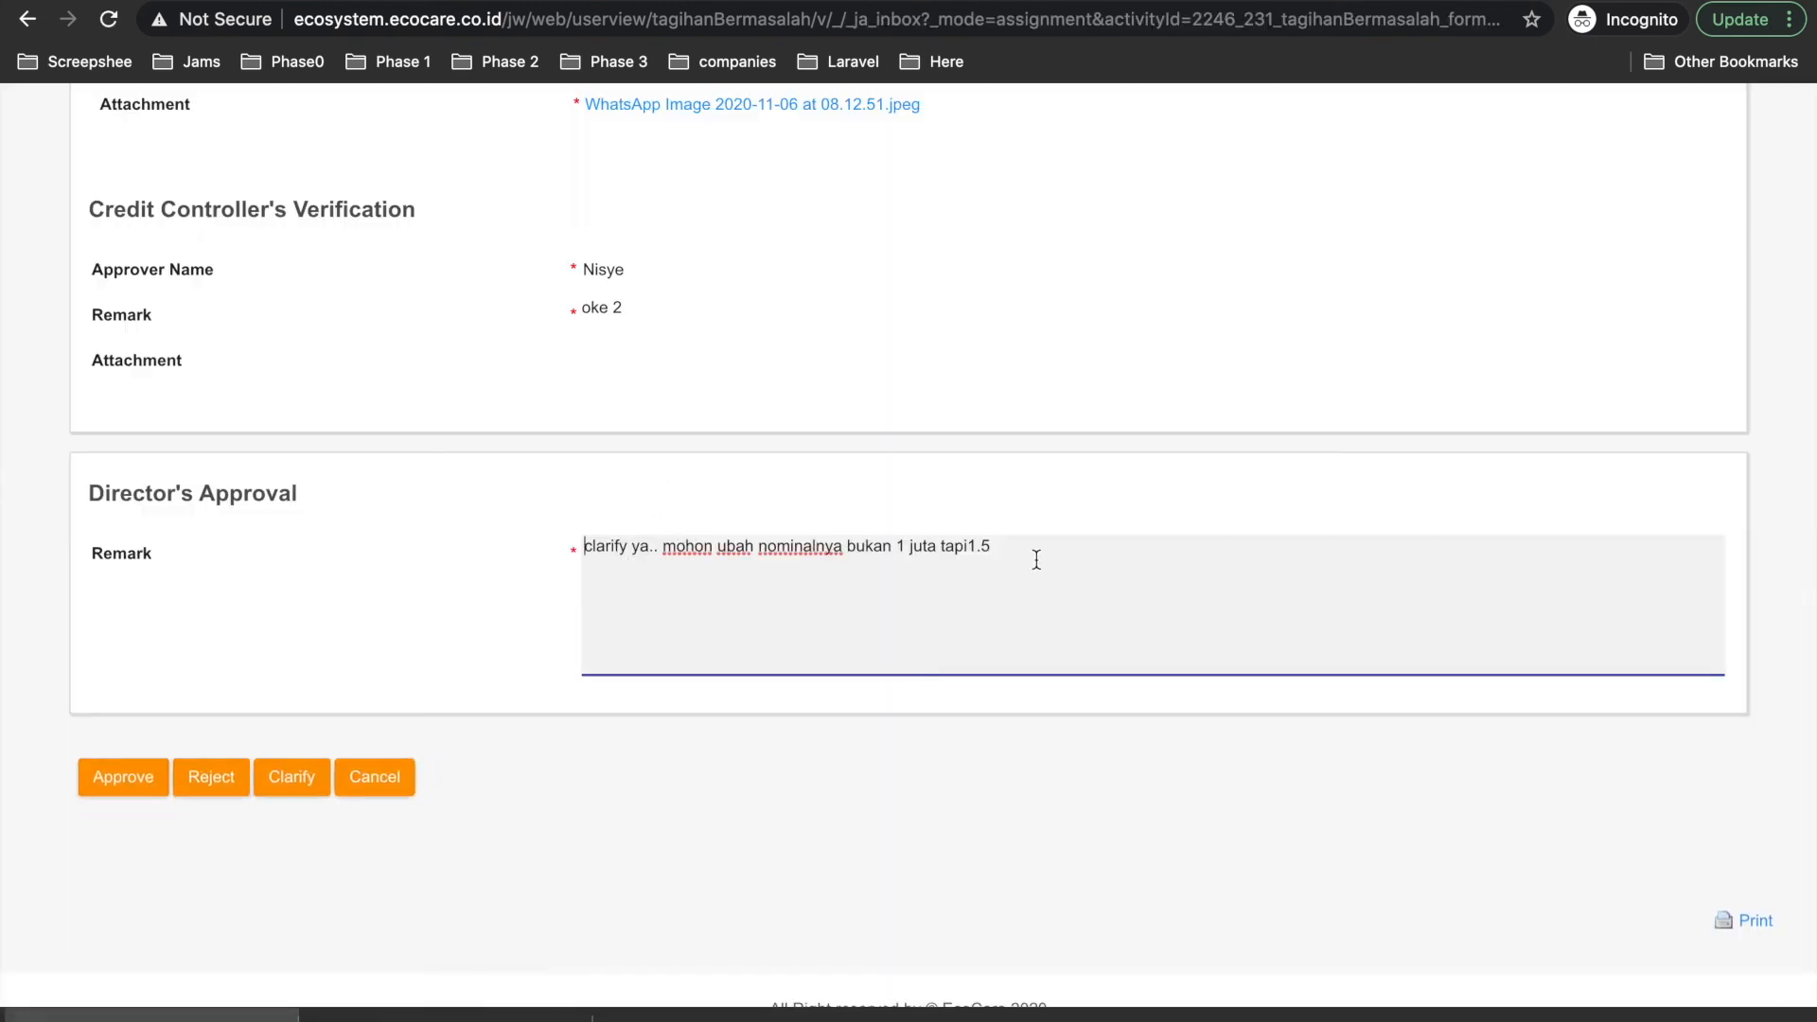
Clear the Director's old Approval Remark and type replacement draft remark text.
{"action": "left_click_drag", "start_coordinate": [975, 554], "coordinate": [637, 527]}
{"action": "key", "text": "BackSpace"}
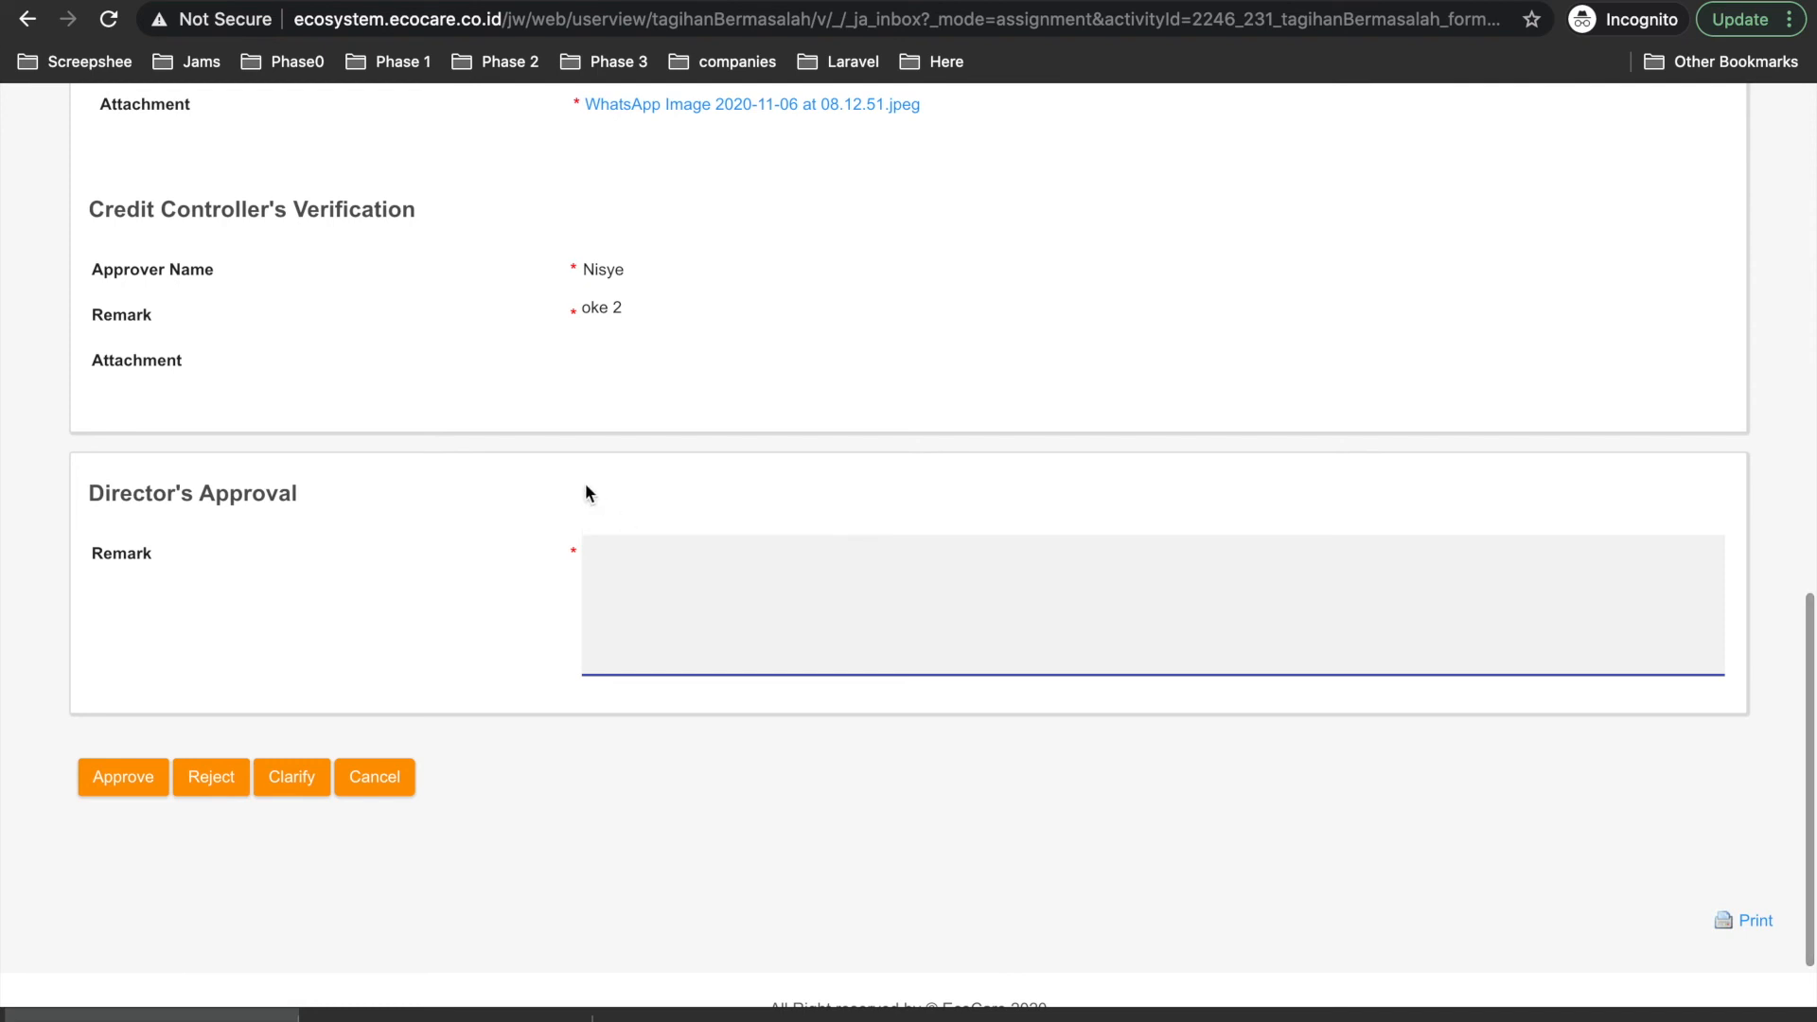
{"action": "type", "text": "oke sudah se"}
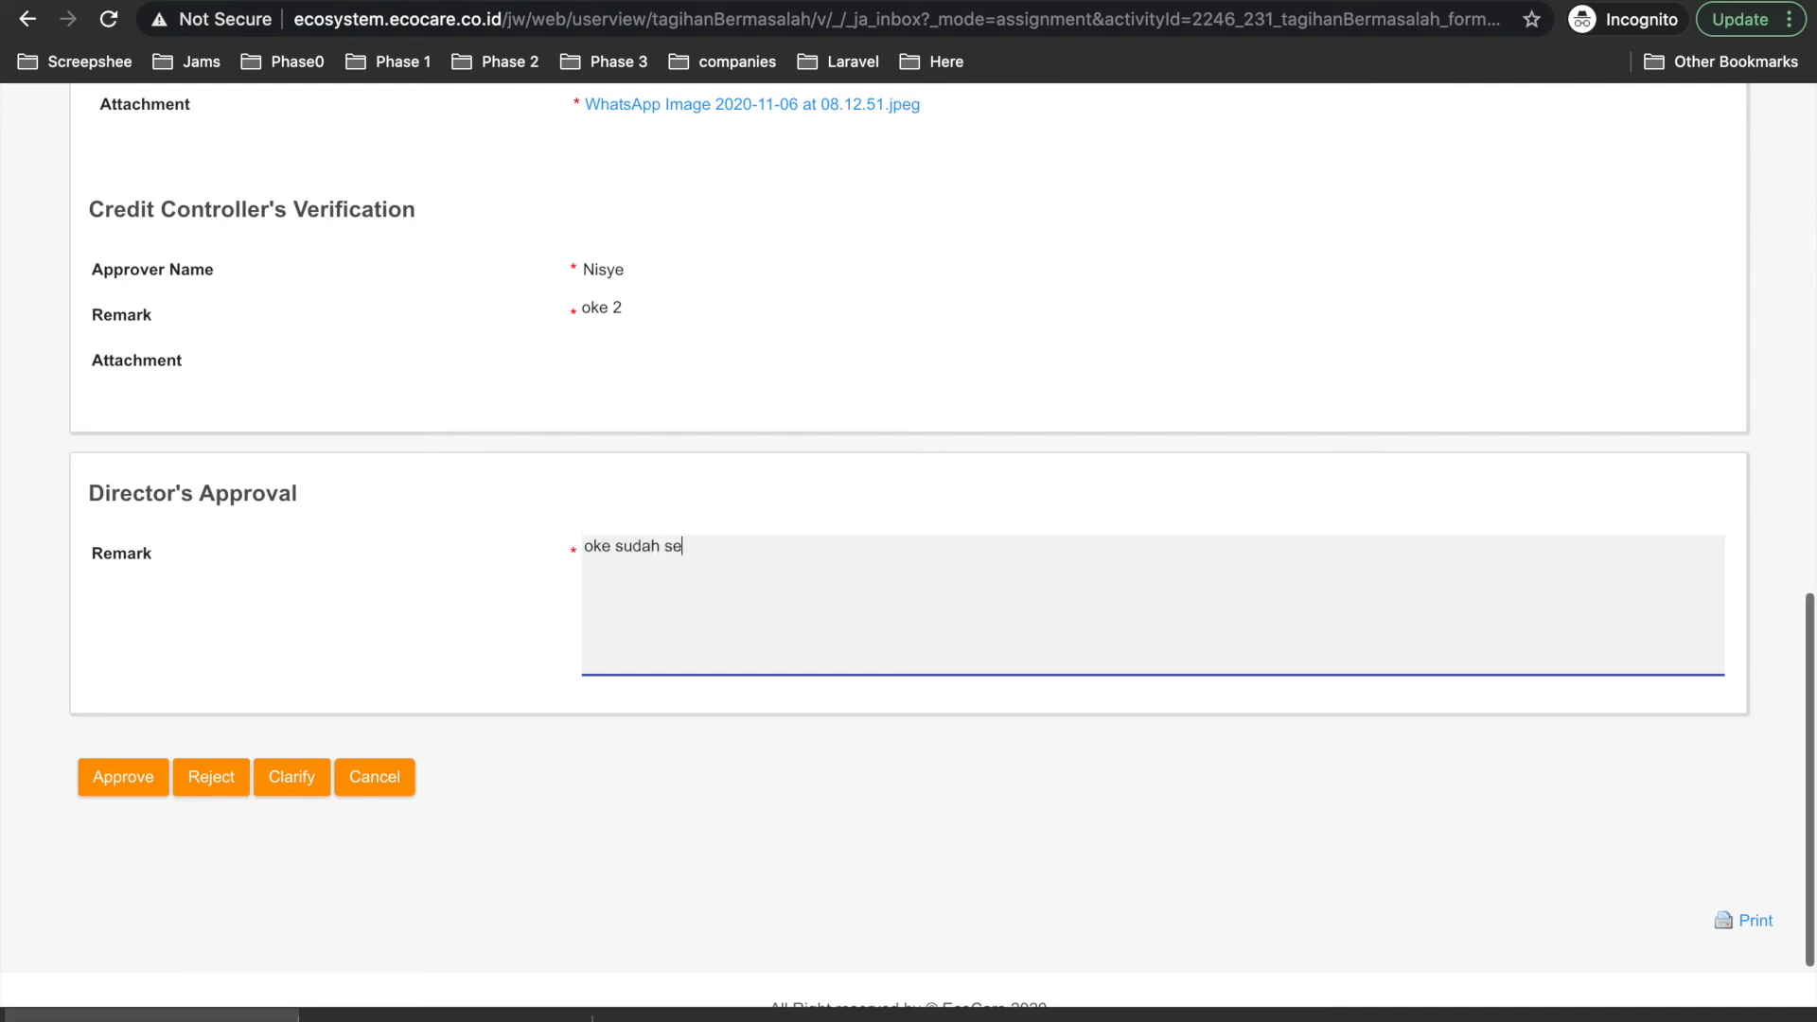
{"action": "type", "text": "suai ya"}
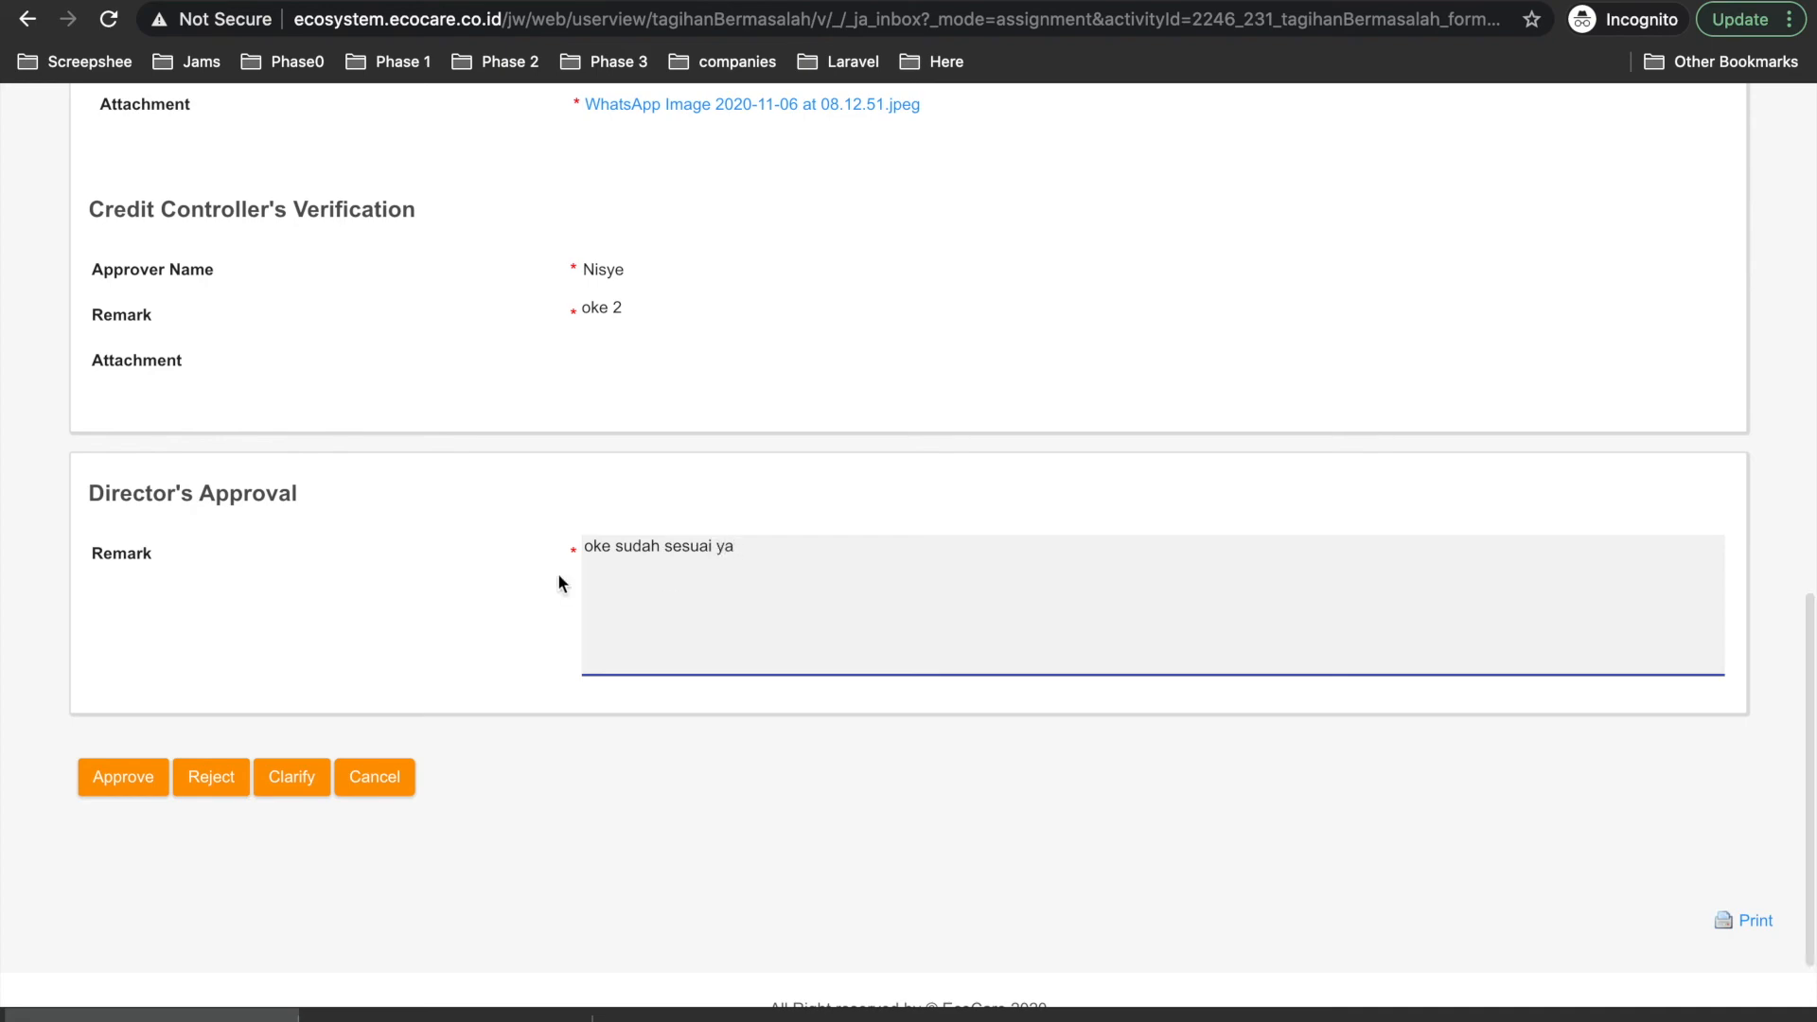
{"action": "scroll", "coordinate": [640, 530], "scroll_direction": "up", "scroll_amount": 10}
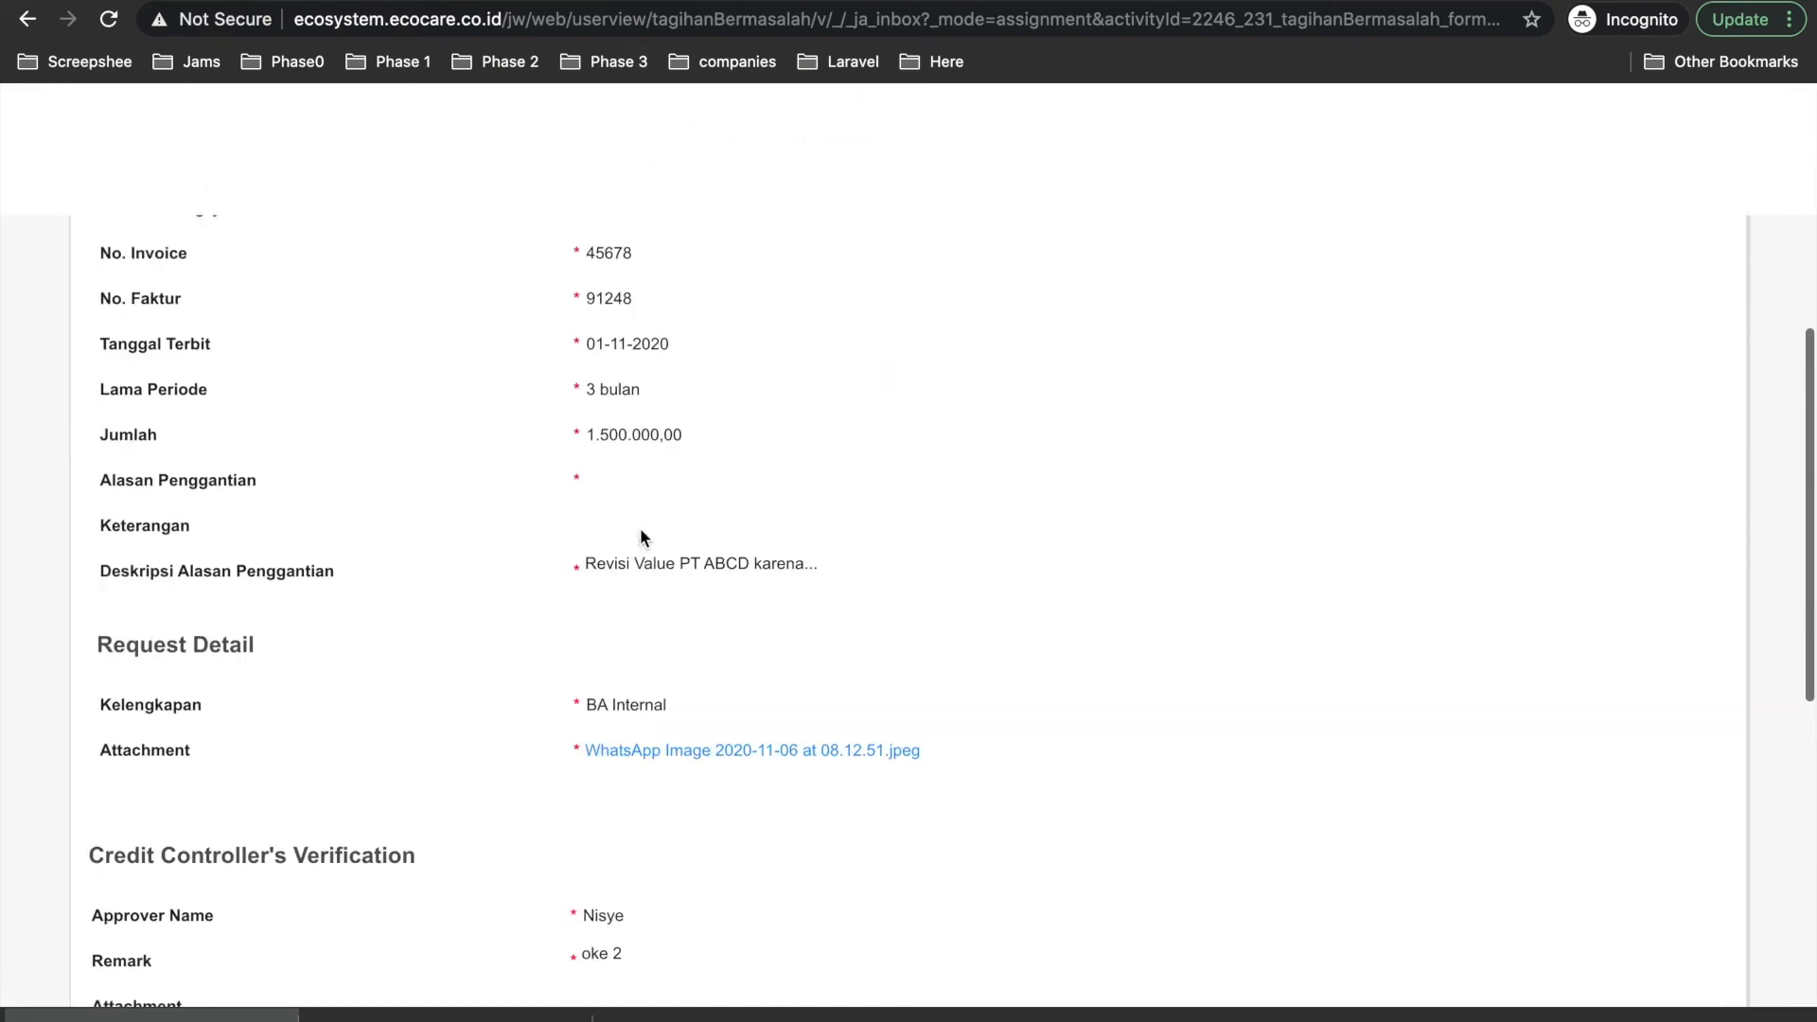
{"action": "scroll", "coordinate": [640, 526], "scroll_direction": "down", "scroll_amount": 10}
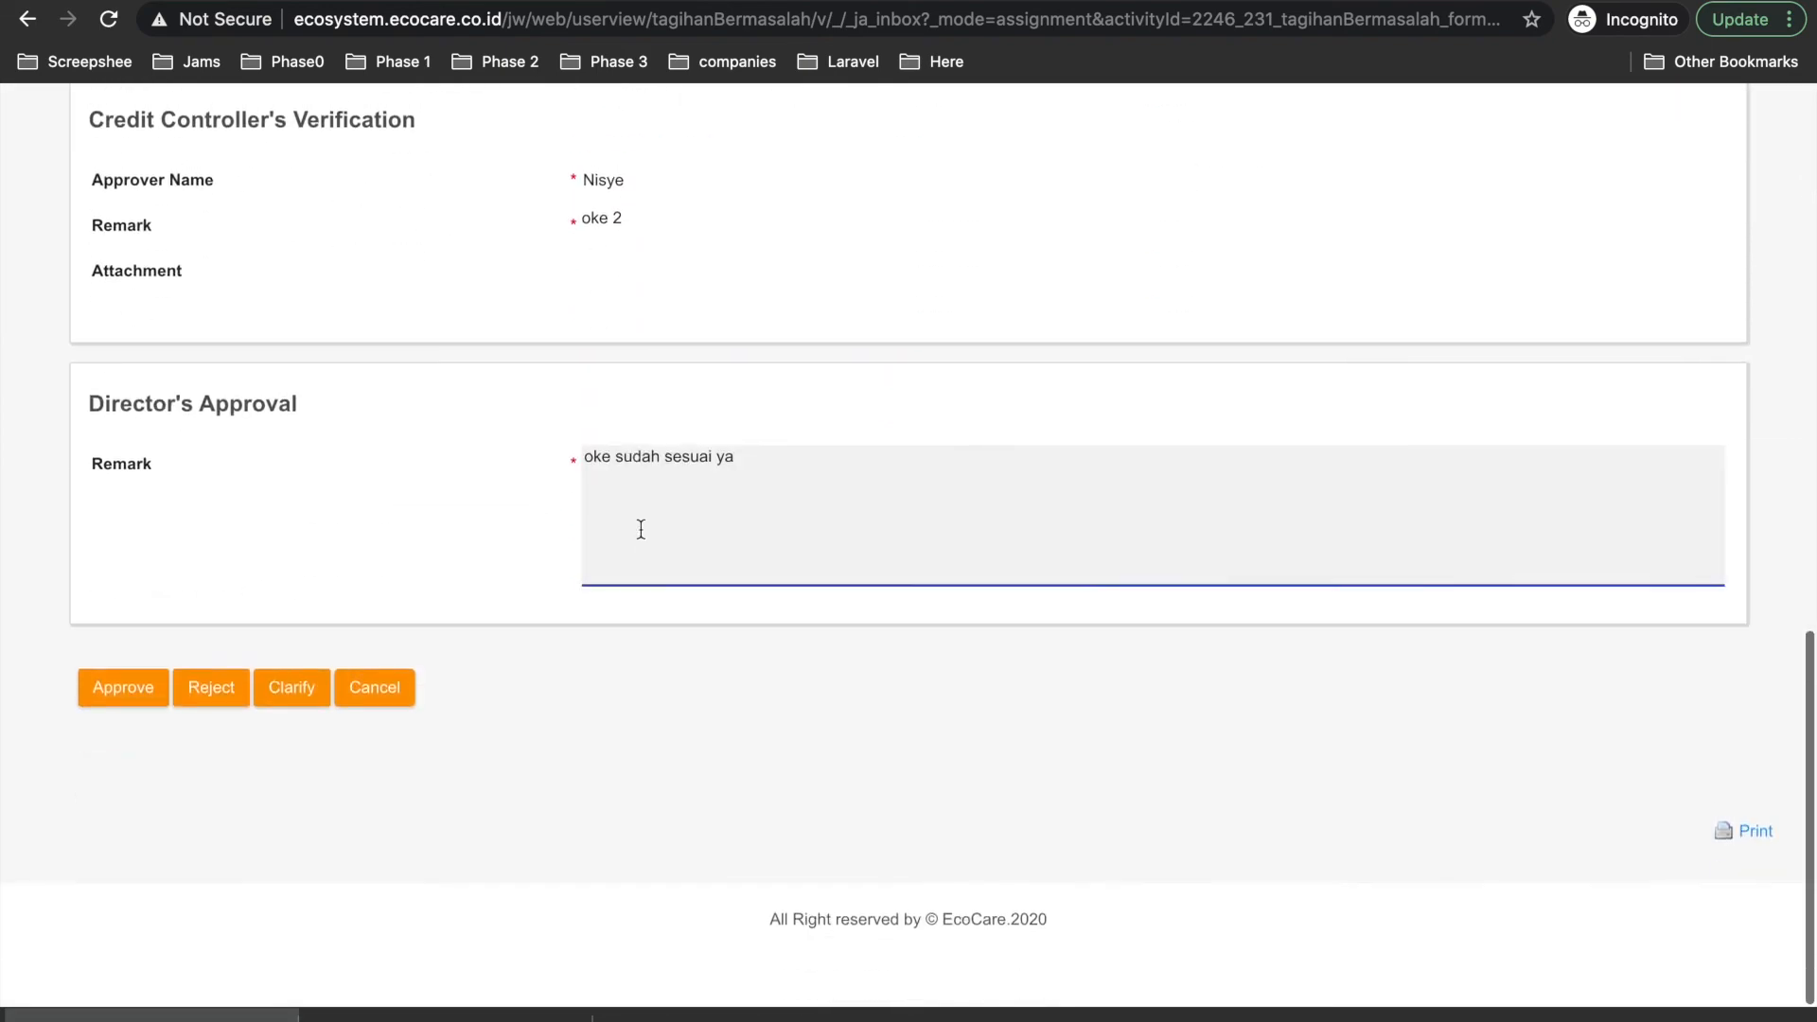
{"action": "scroll", "coordinate": [639, 527], "scroll_direction": "up", "scroll_amount": 2}
{"action": "left_click_drag", "start_coordinate": [751, 659], "coordinate": [601, 661]}
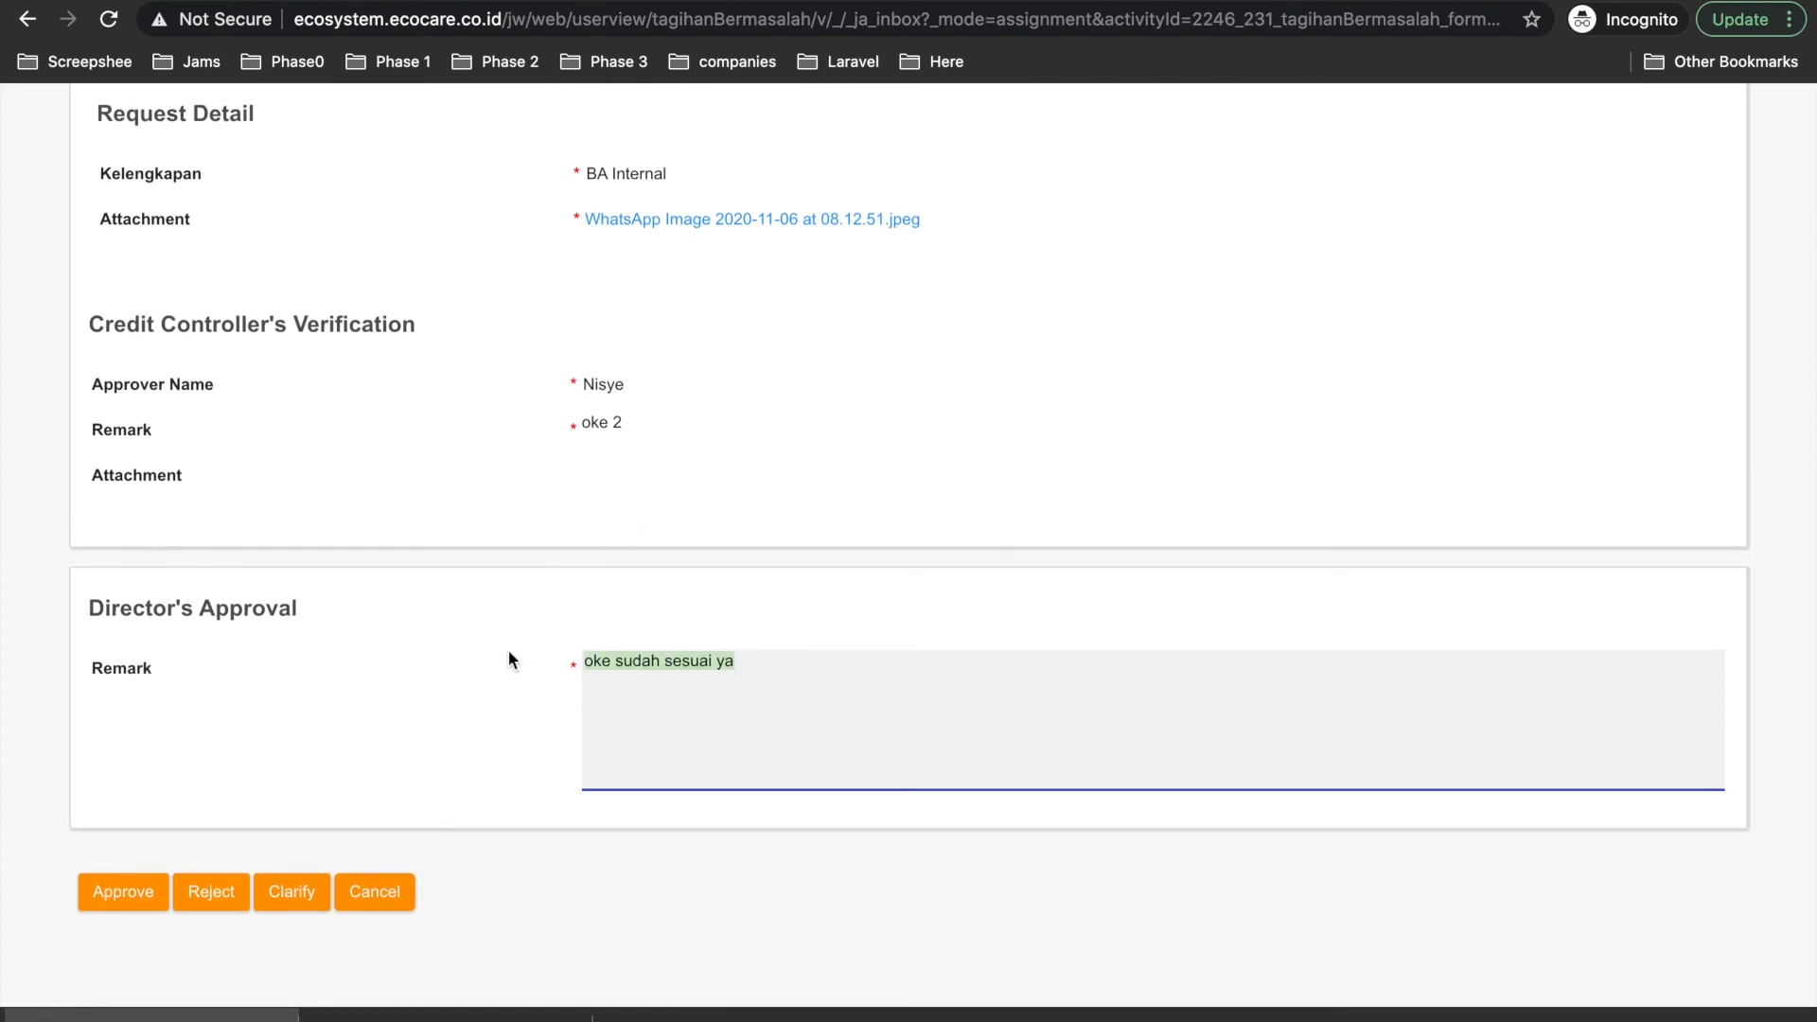
{"action": "type", "text": "oke saya clar"}
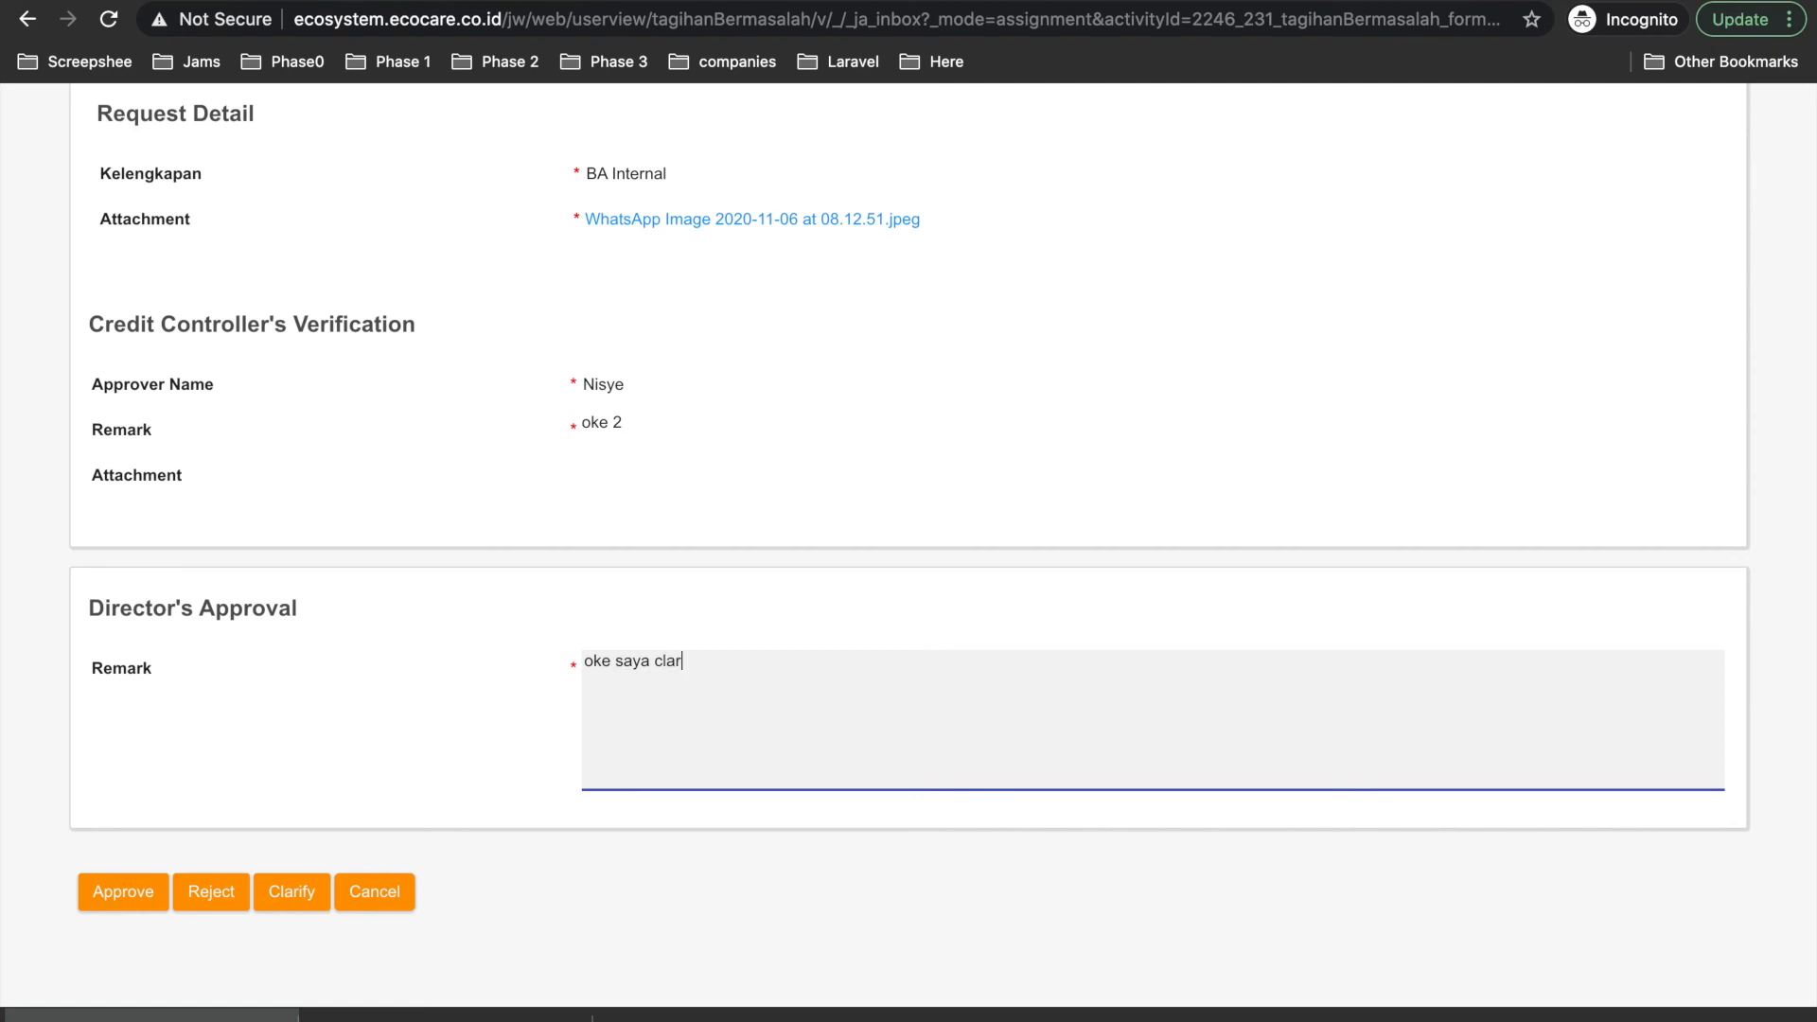
{"action": "type", "text": "ify ya mohon ubah 1.5 juta"}
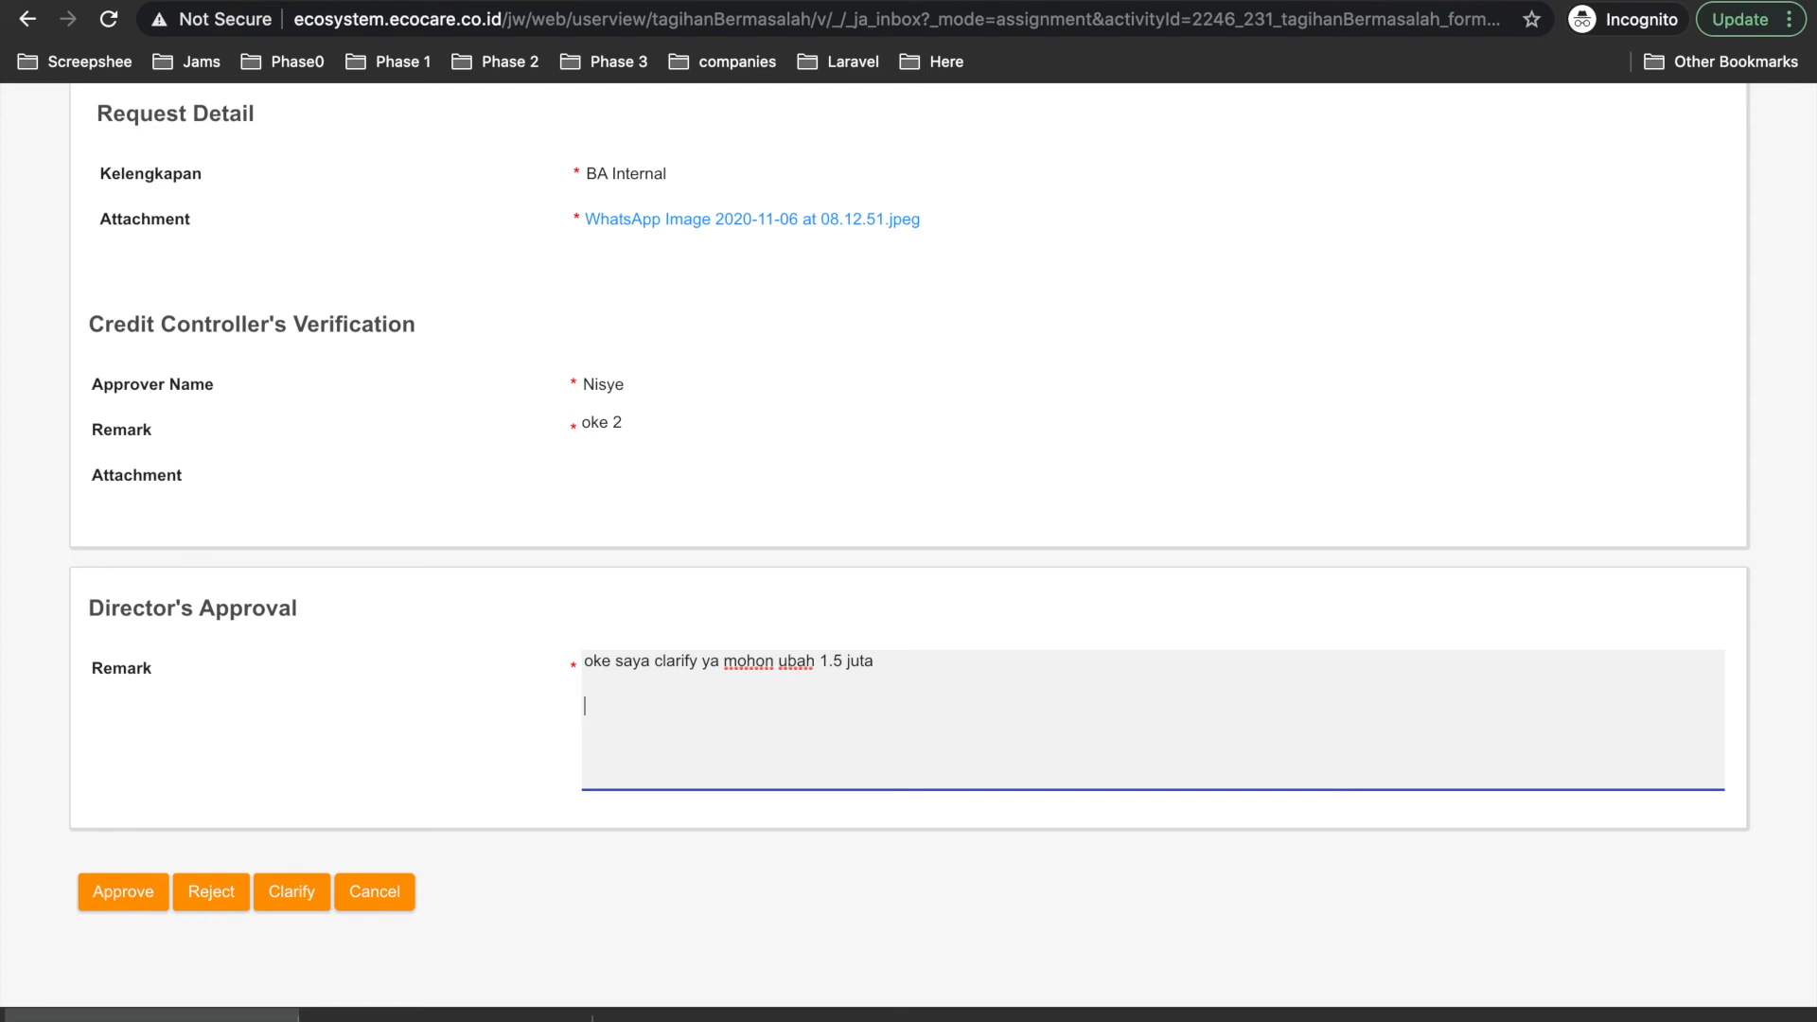
{"action": "type", "text": "maaf saya"}
Finish the remark so it ends 'maaf saya reject ya' and reject the request.
{"action": "left_click_drag", "start_coordinate": [876, 661], "coordinate": [583, 659]}
{"action": "left_click", "coordinate": [685, 715]}
{"action": "type", "text": "reject ya"}
{"action": "left_click", "coordinate": [202, 931]}
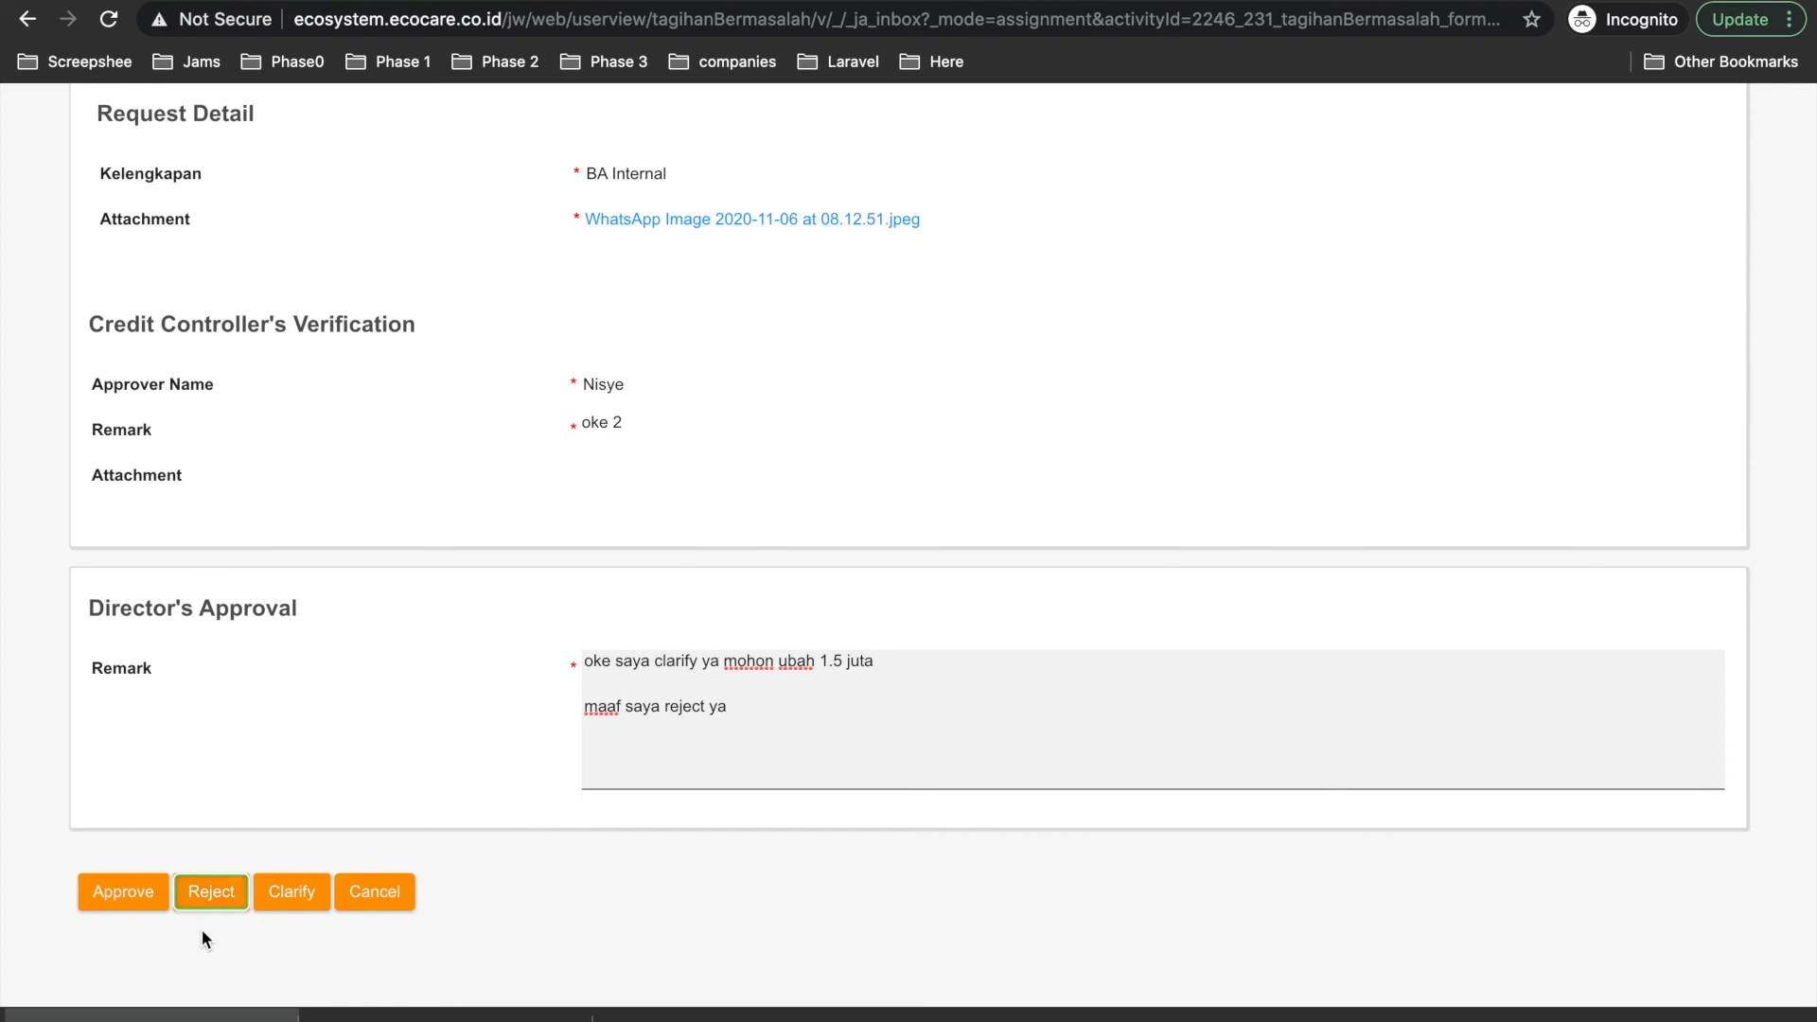
{"action": "left_click", "coordinate": [204, 894]}
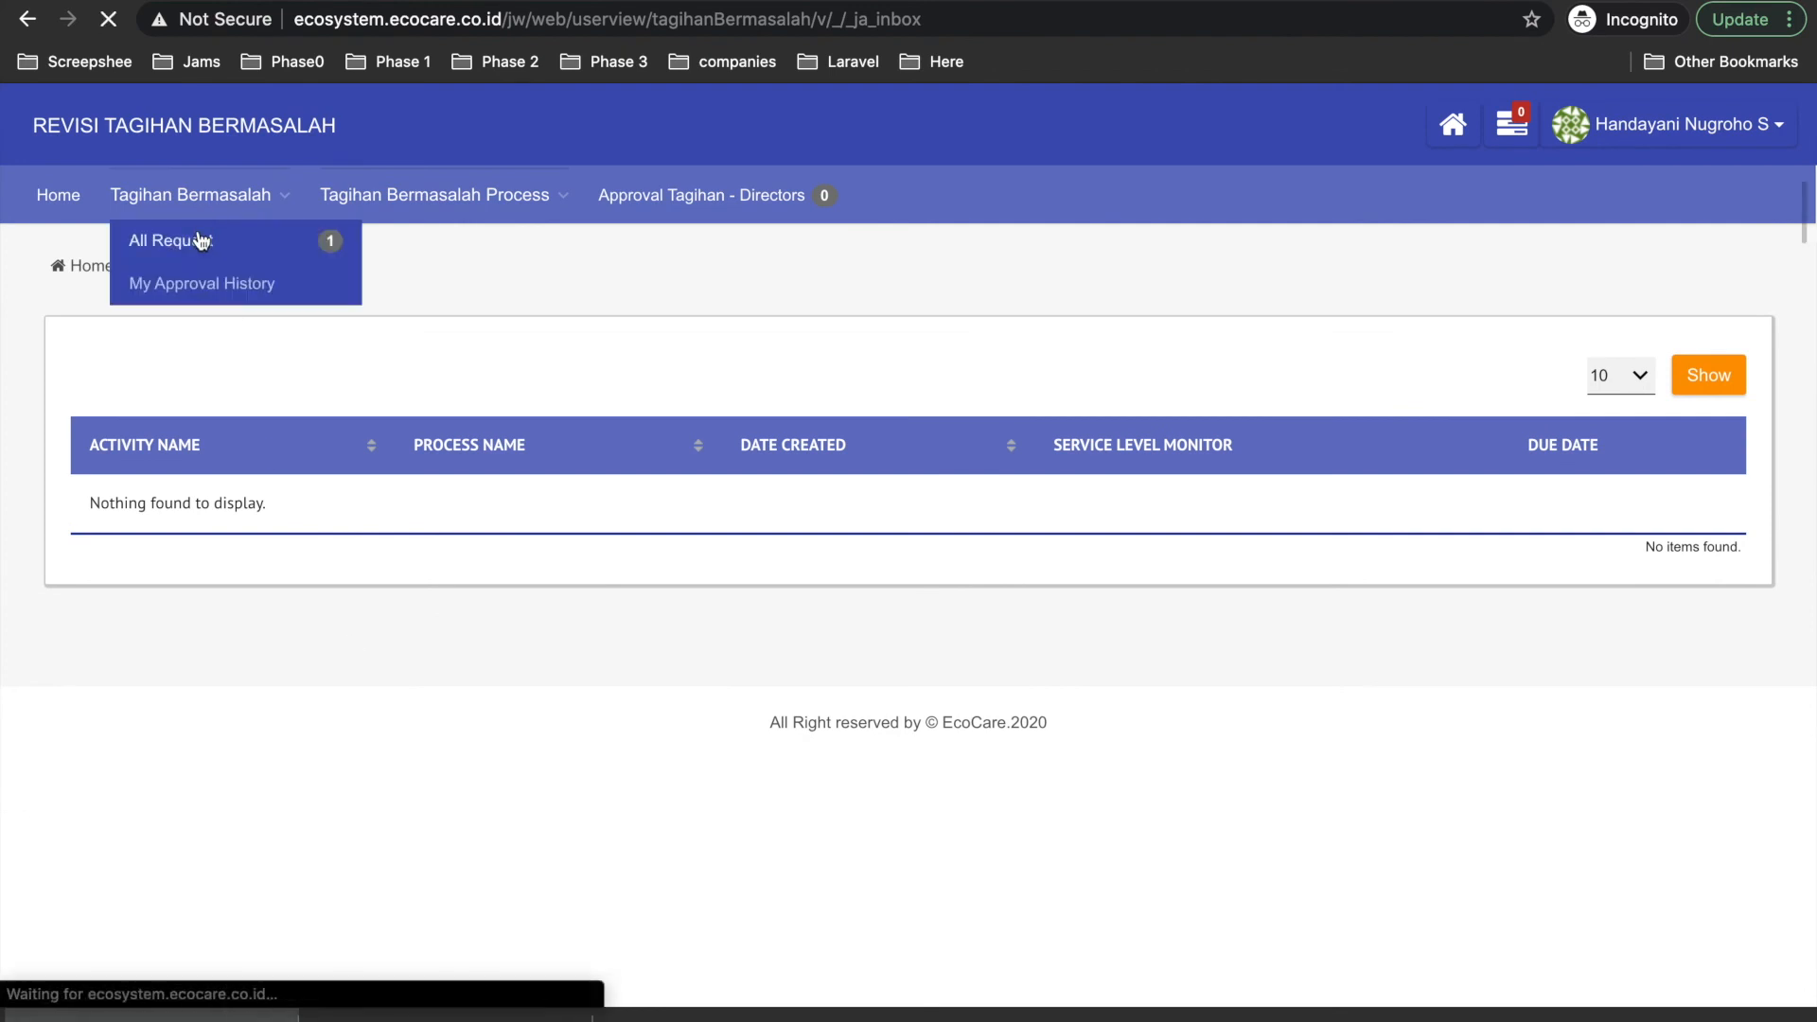
In All Request, check the PT ABCD request's 100% process history, then open its printable report.
{"action": "left_click", "coordinate": [197, 239]}
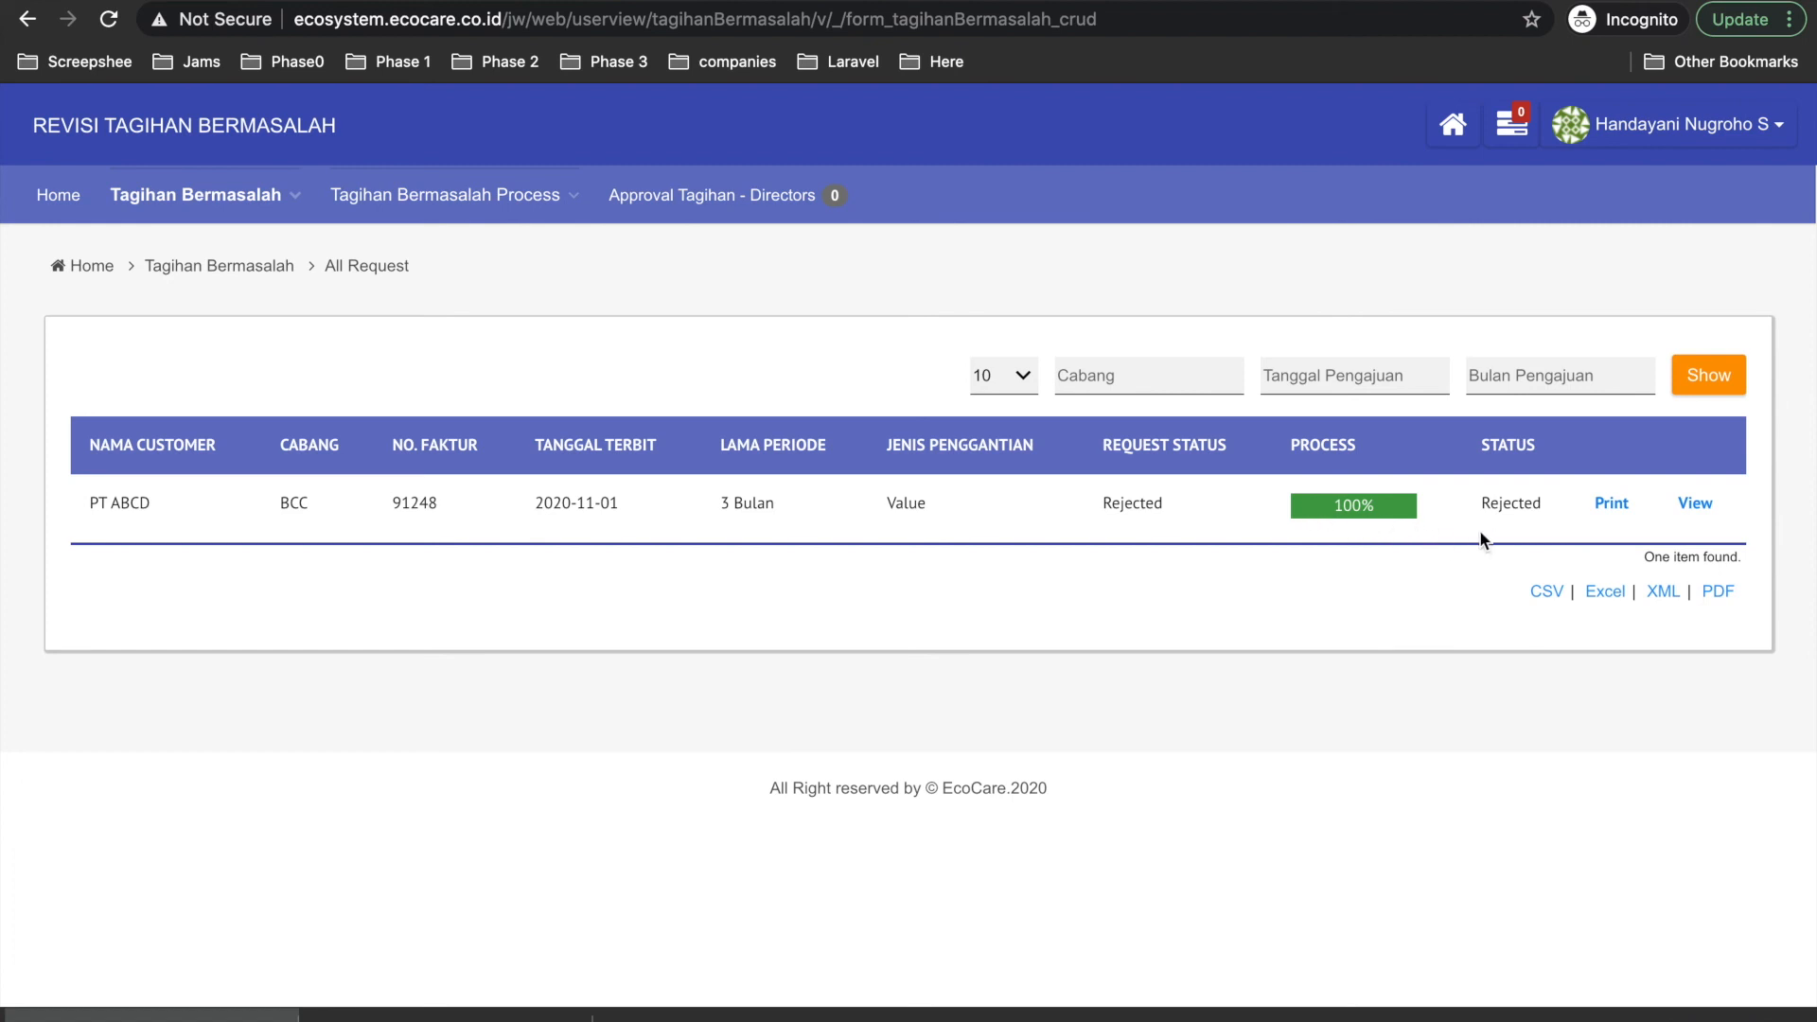
{"action": "left_click", "coordinate": [1377, 507]}
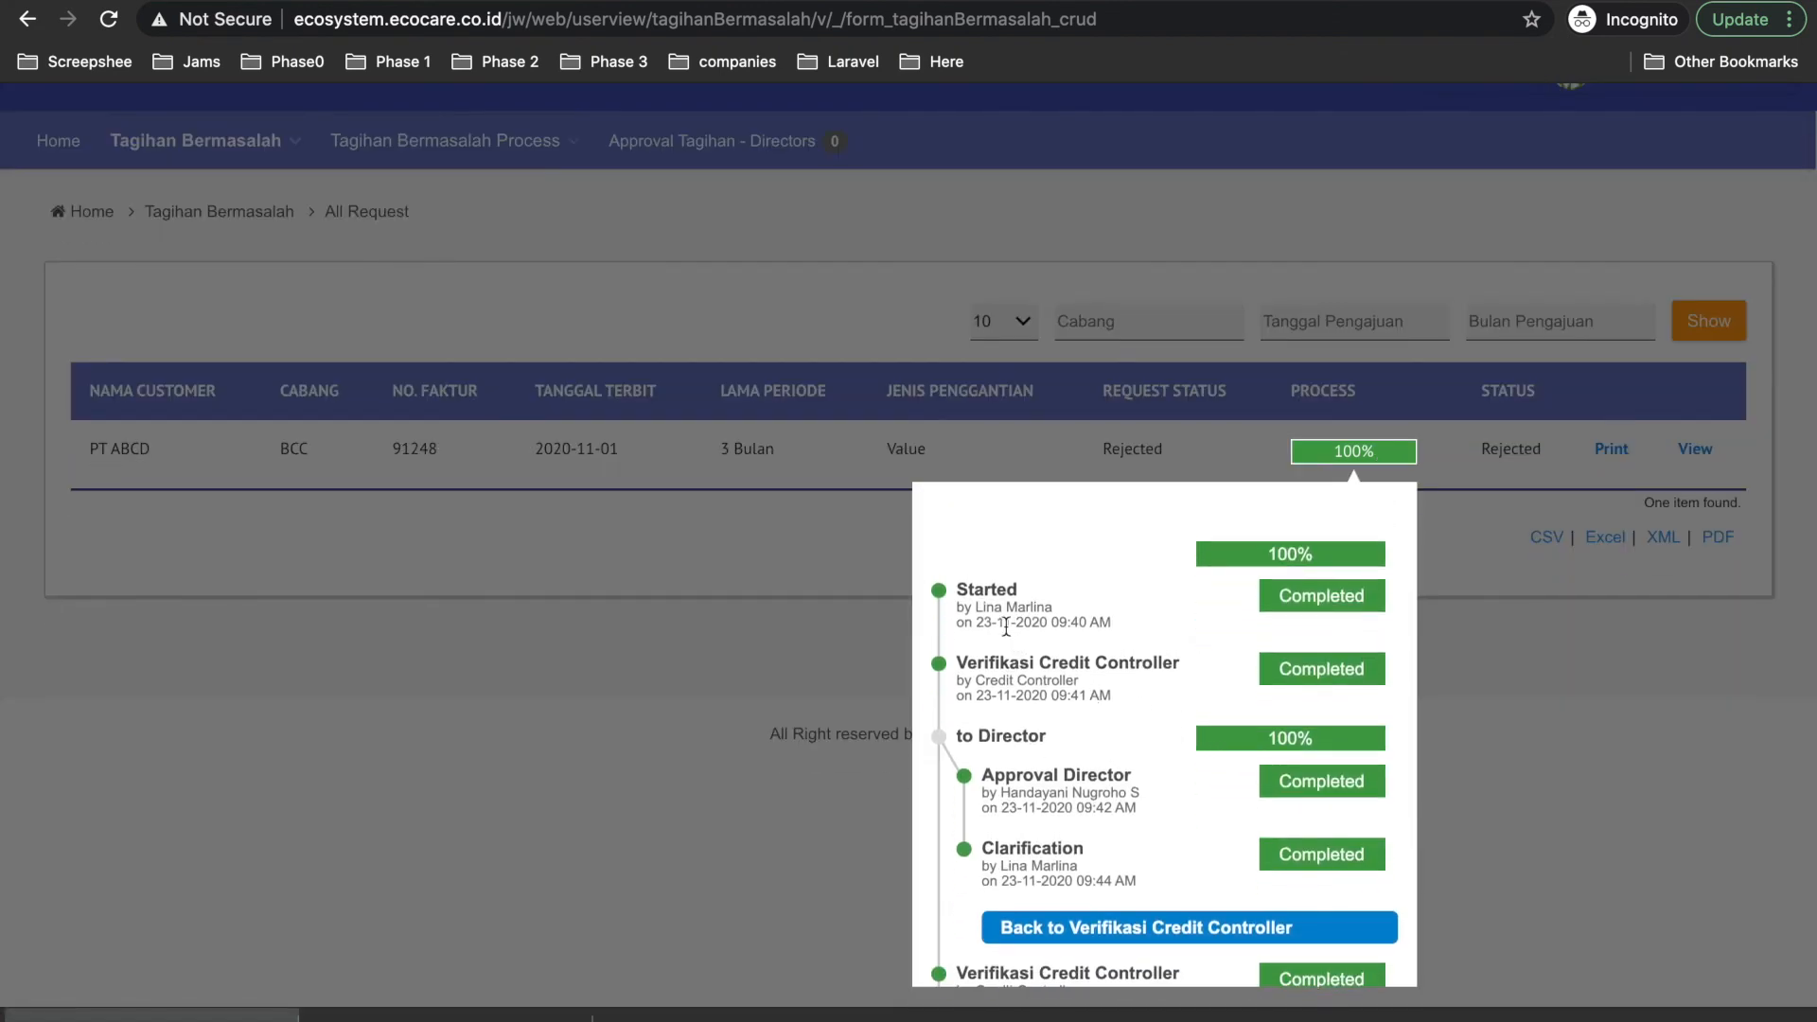
{"action": "scroll", "coordinate": [1097, 736], "scroll_direction": "down", "scroll_amount": 1}
{"action": "scroll", "coordinate": [1098, 743], "scroll_direction": "down", "scroll_amount": 2}
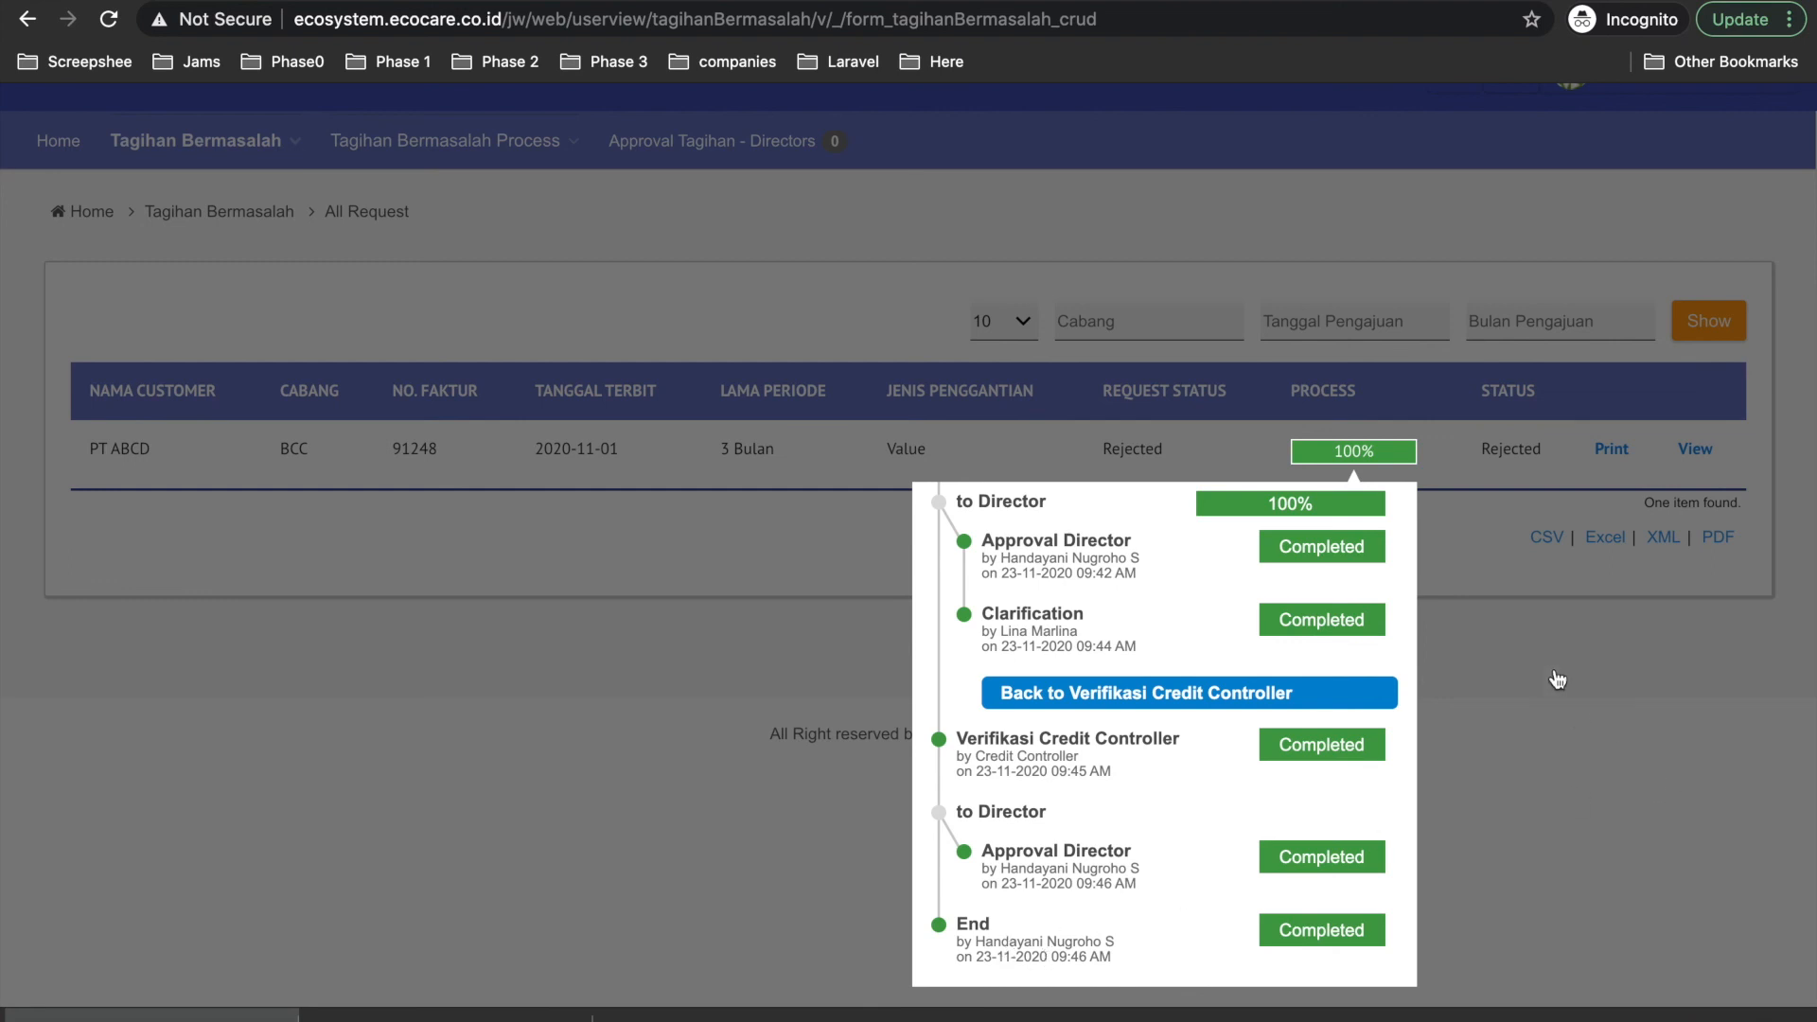
{"action": "left_click", "coordinate": [1514, 470]}
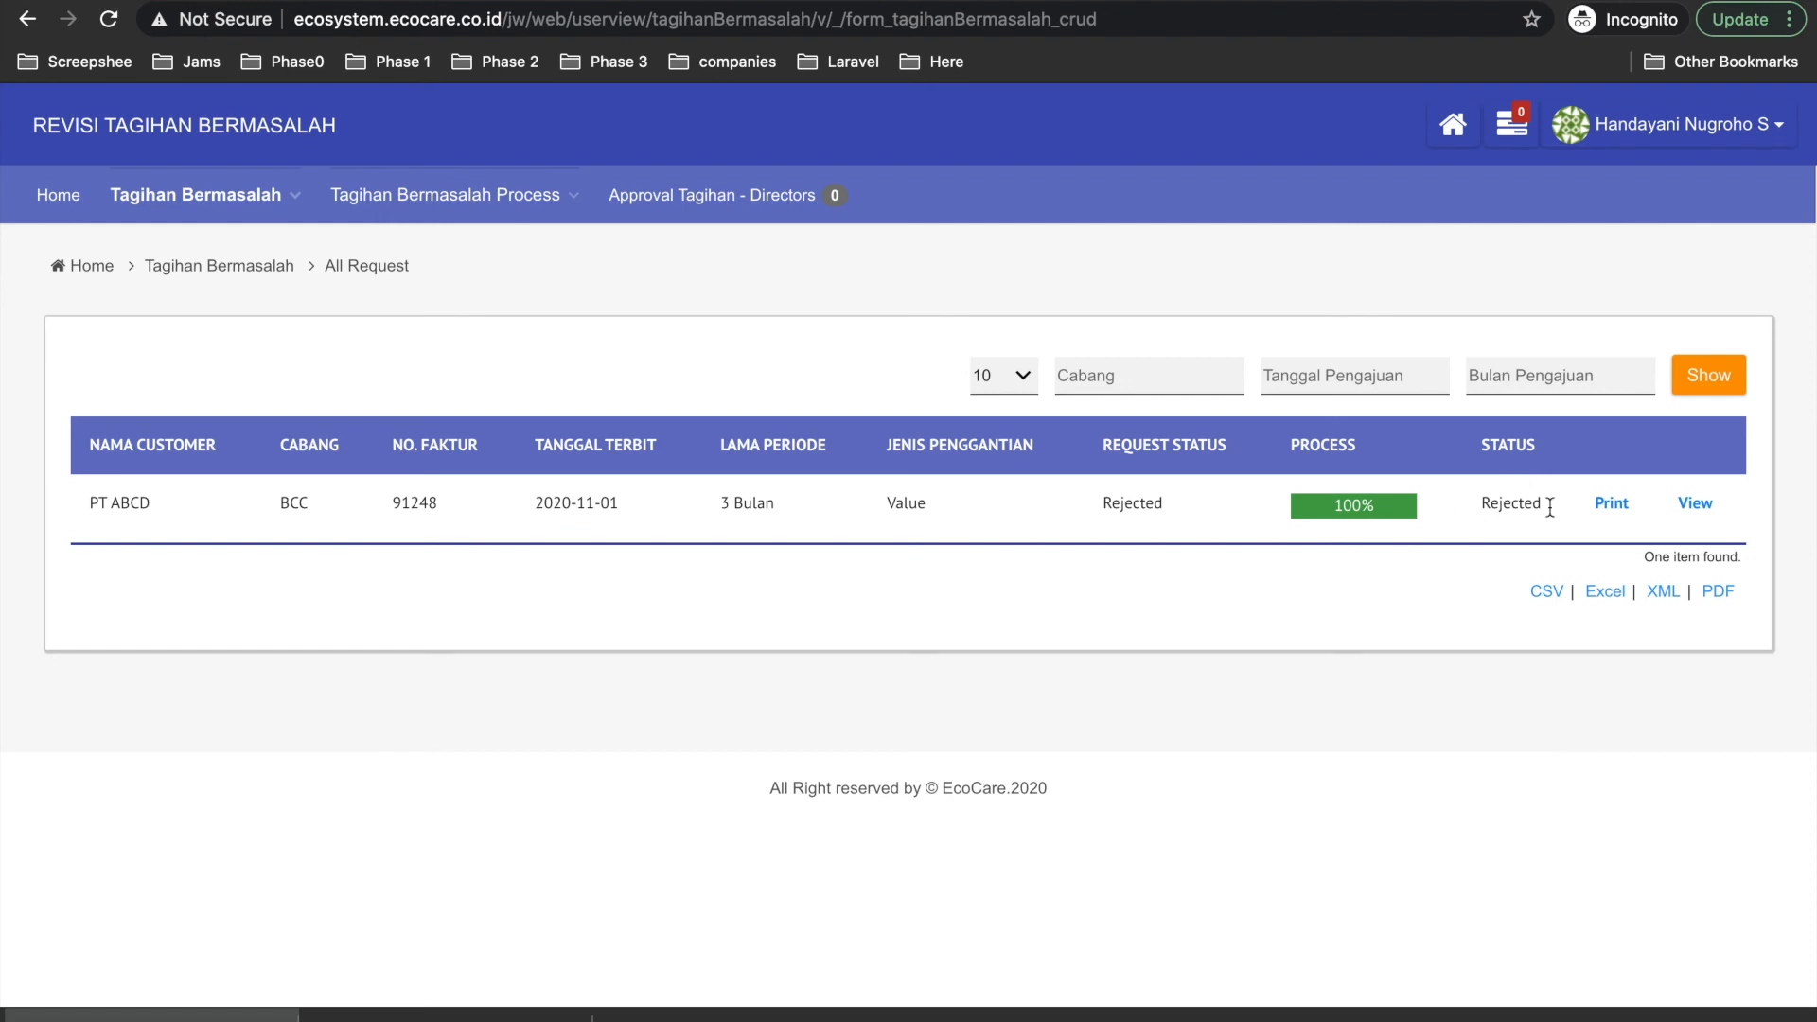
{"action": "left_click", "coordinate": [1611, 504]}
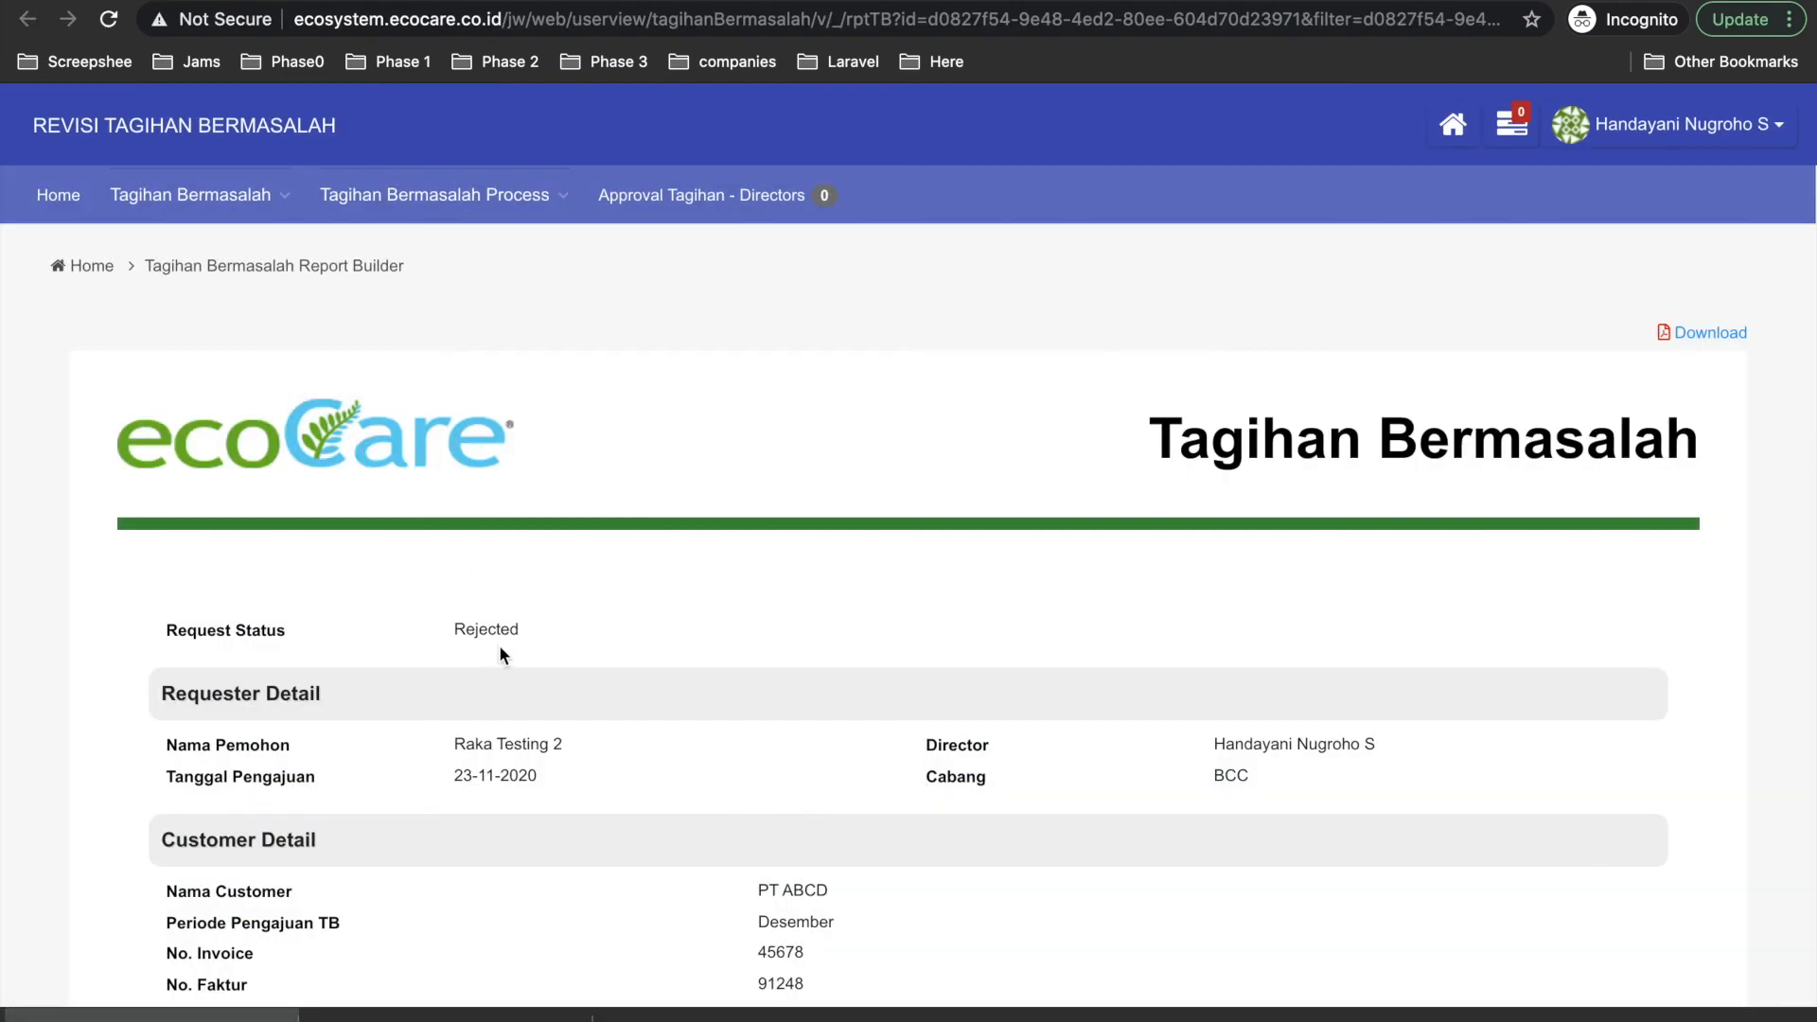
Scroll through the PT ABCD report, highlighting its Rejected status, then go back to the App Center.
{"action": "left_click_drag", "start_coordinate": [451, 627], "coordinate": [516, 630]}
{"action": "scroll", "coordinate": [622, 849], "scroll_direction": "down", "scroll_amount": 7}
{"action": "scroll", "coordinate": [622, 849], "scroll_direction": "down", "scroll_amount": 6}
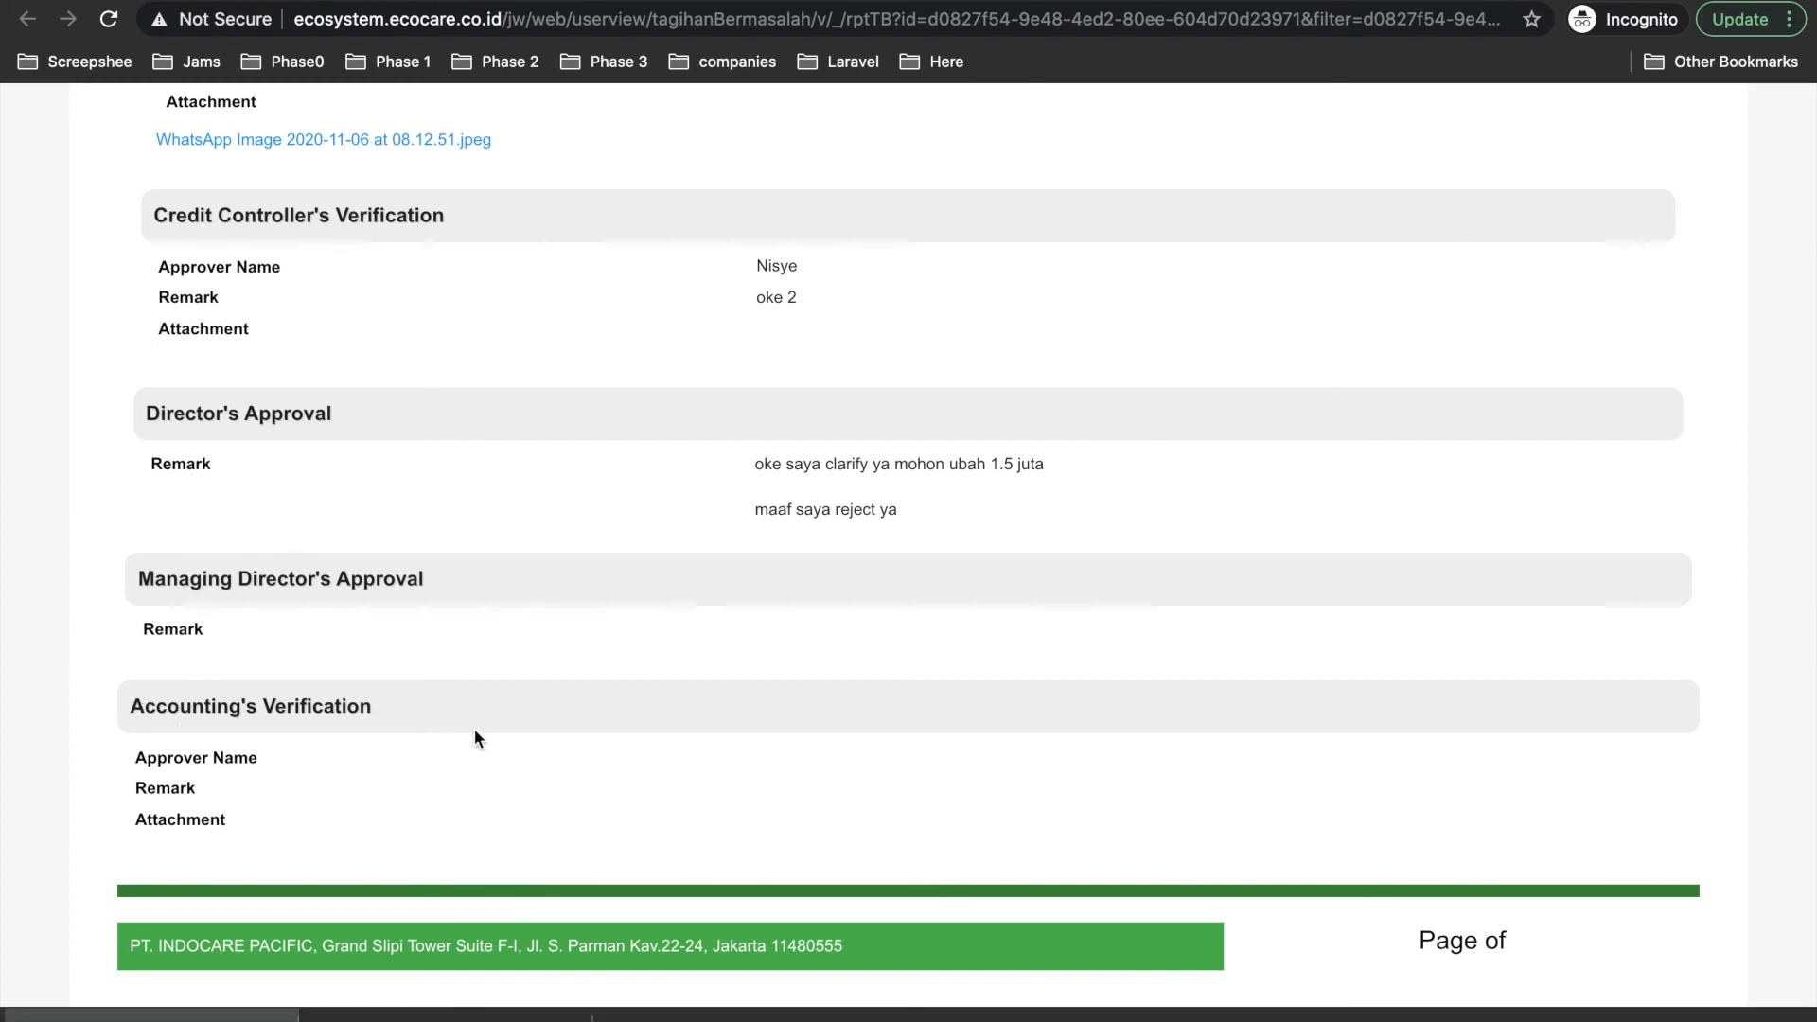
{"action": "scroll", "coordinate": [760, 575], "scroll_direction": "up", "scroll_amount": 3}
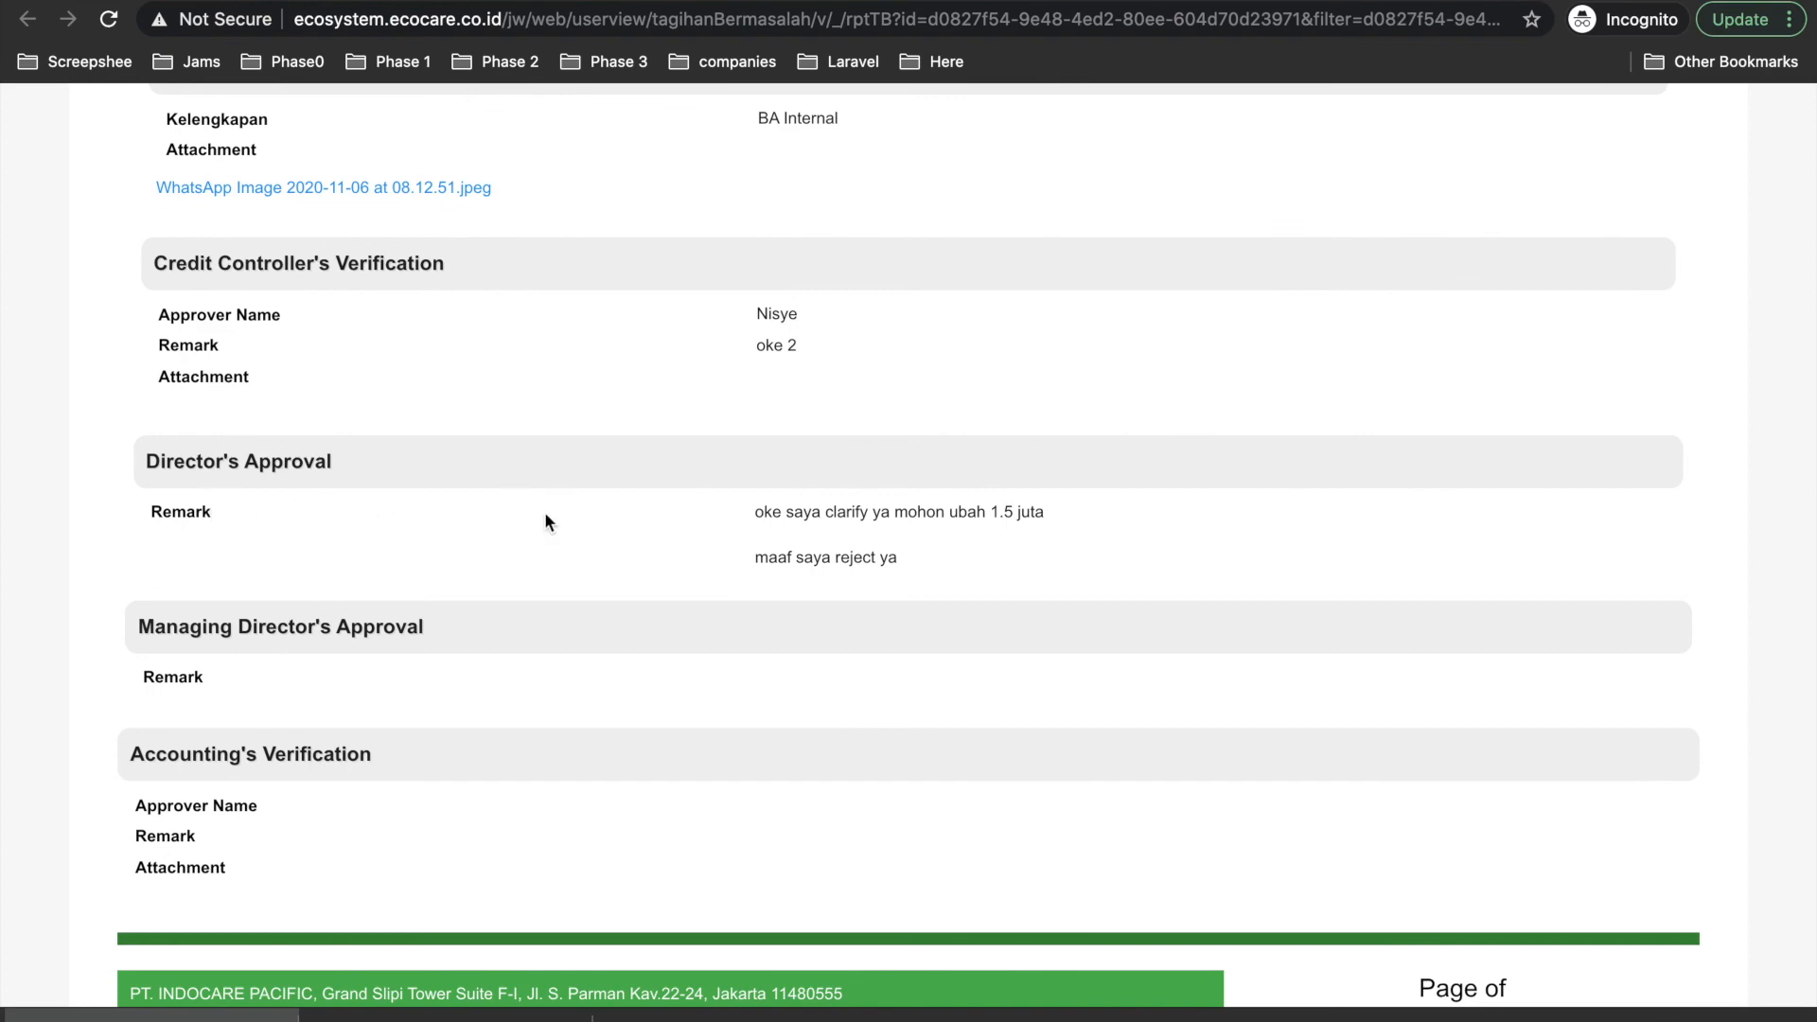
{"action": "scroll", "coordinate": [492, 560], "scroll_direction": "up", "scroll_amount": 10}
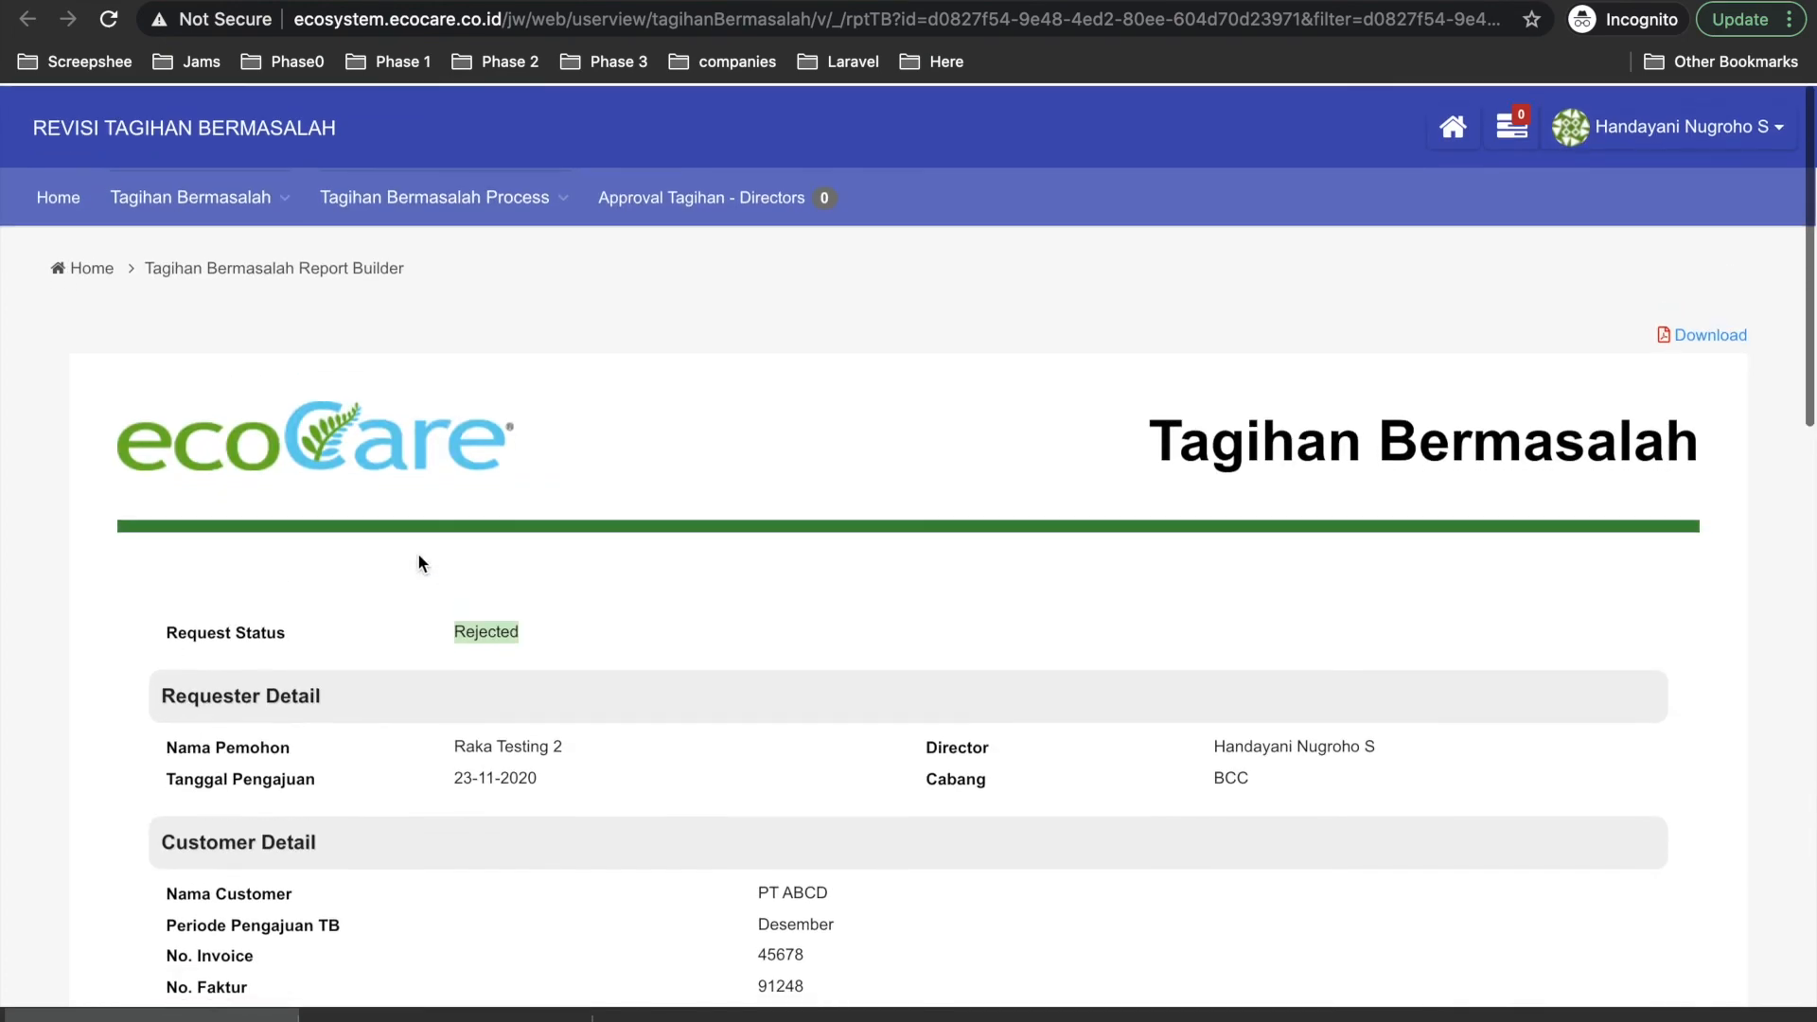
{"action": "scroll", "coordinate": [419, 556], "scroll_direction": "down", "scroll_amount": 3}
{"action": "scroll", "coordinate": [418, 554], "scroll_direction": "down", "scroll_amount": 8}
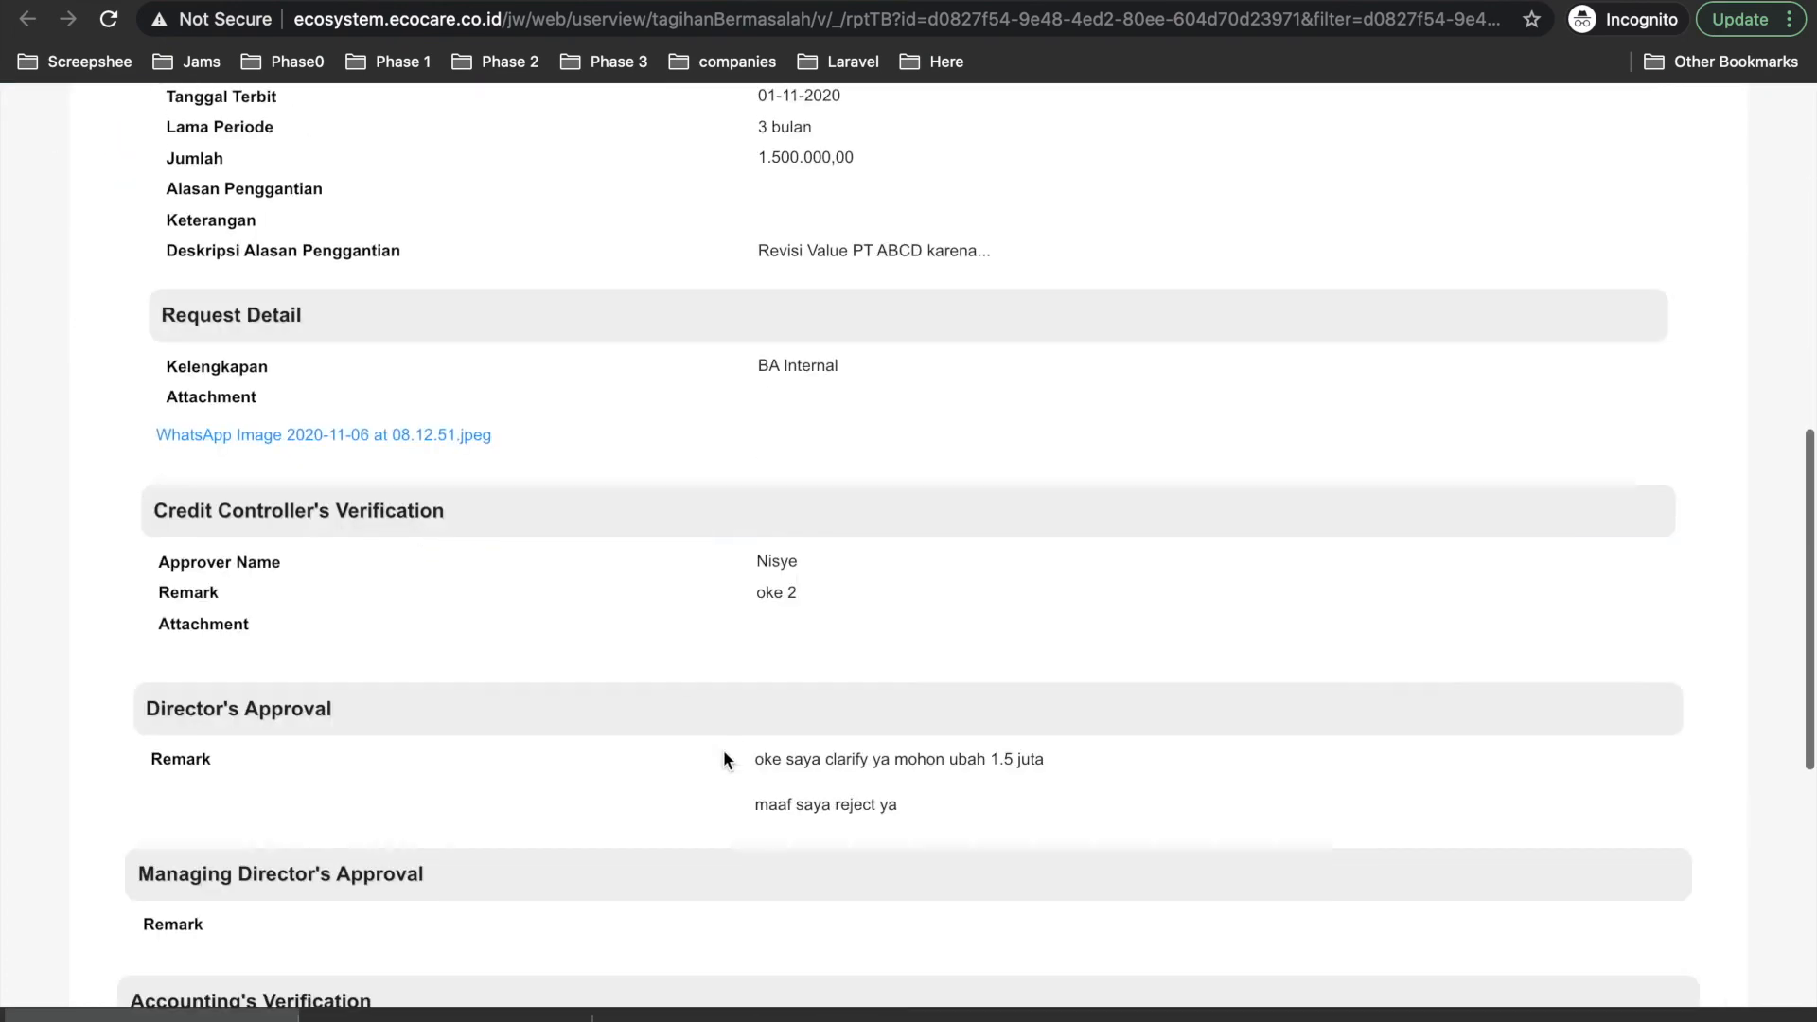
{"action": "scroll", "coordinate": [730, 752], "scroll_direction": "up", "scroll_amount": 10}
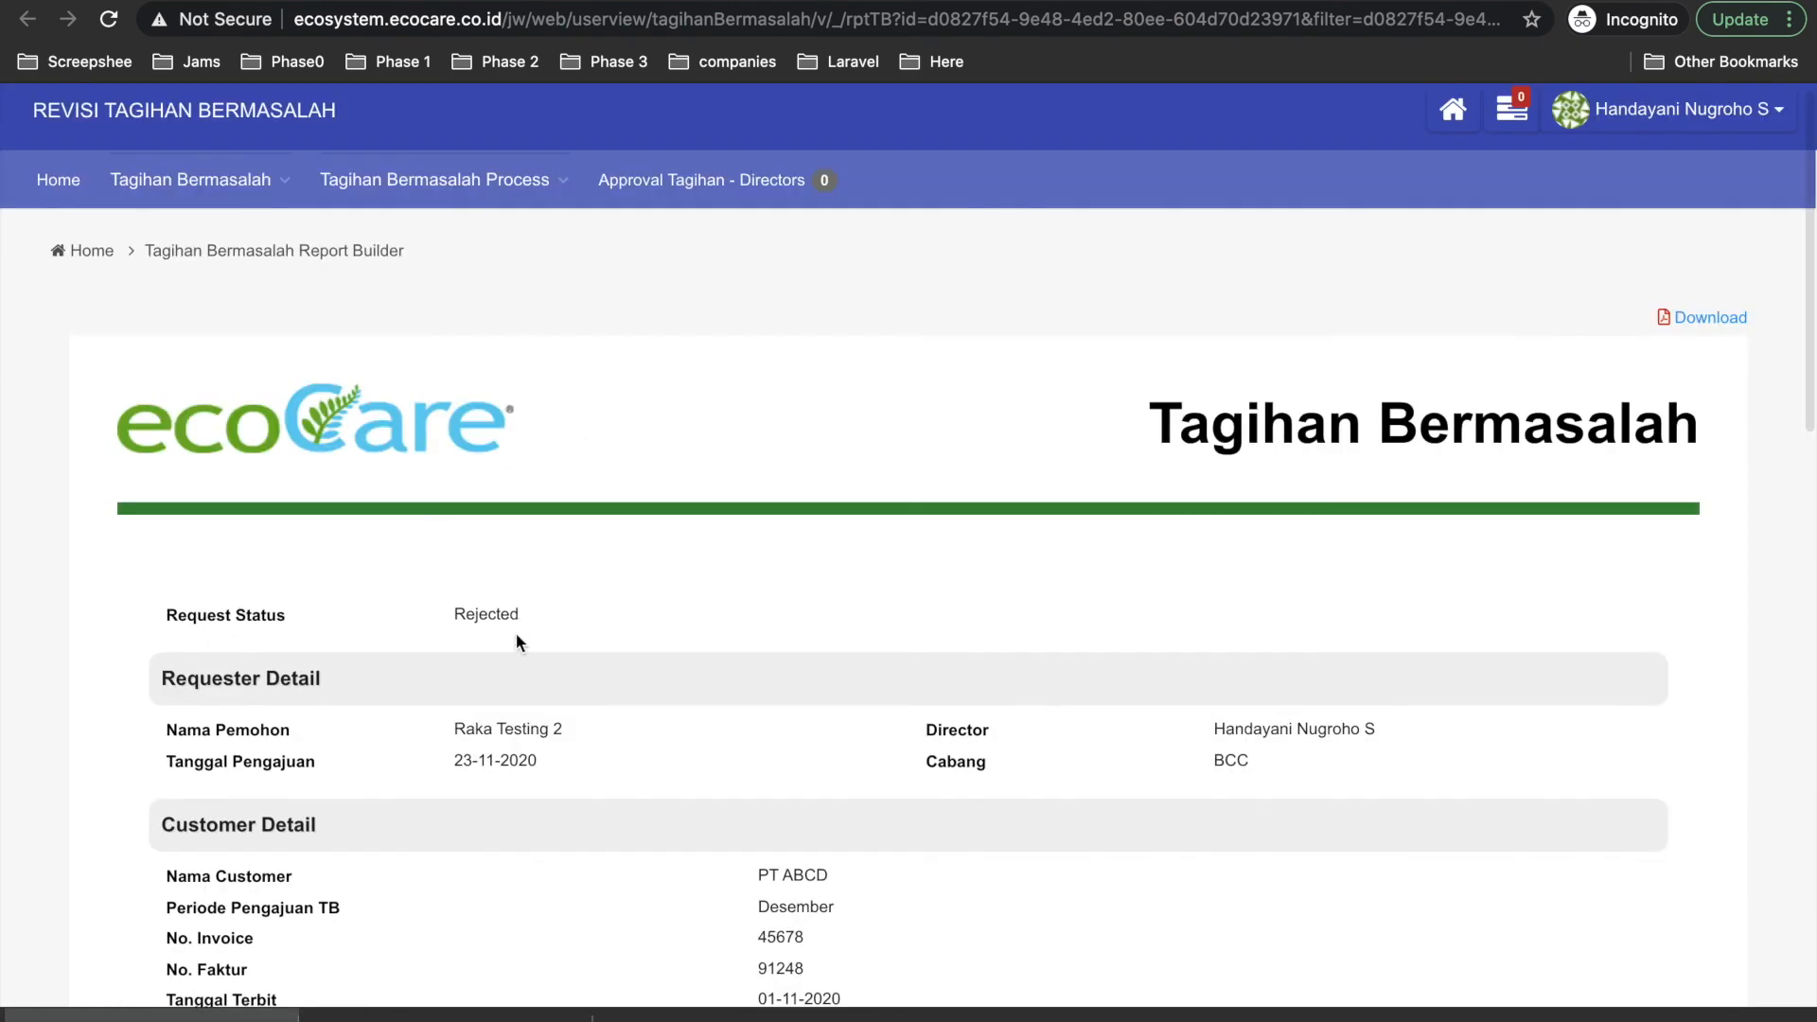
{"action": "left_click_drag", "start_coordinate": [516, 634], "coordinate": [424, 621]}
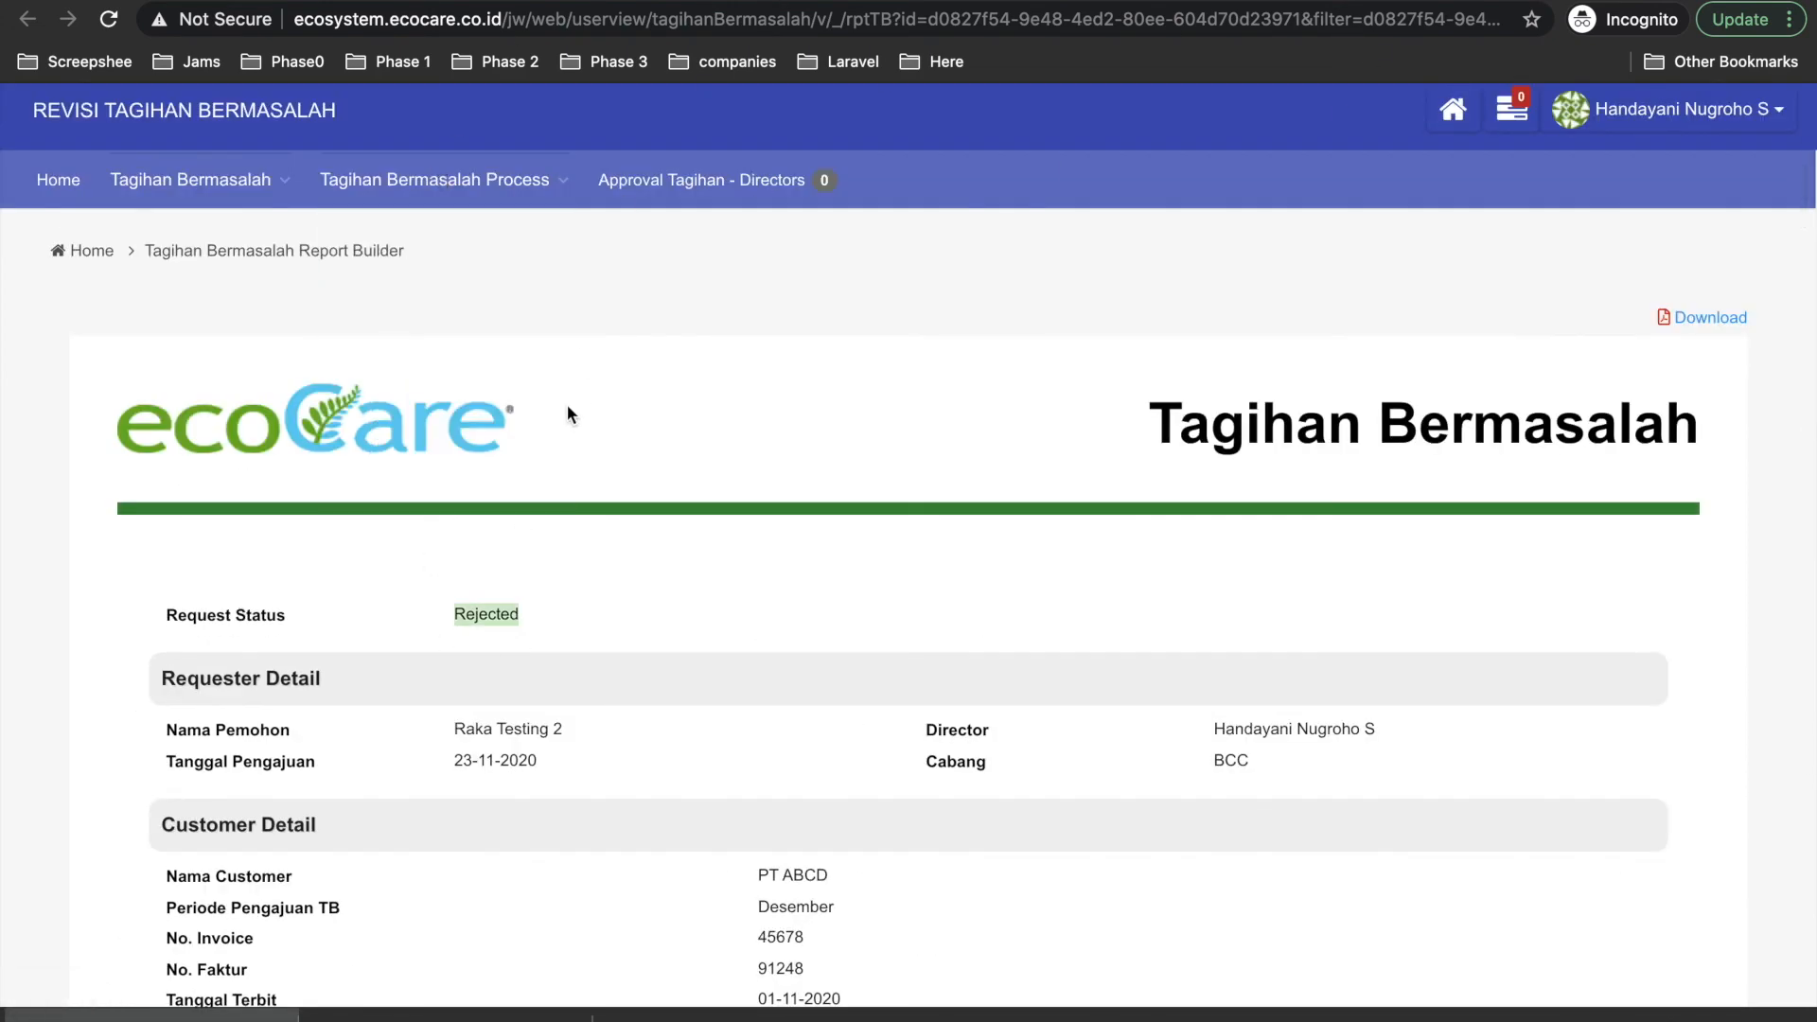
{"action": "left_click", "coordinate": [793, 609]}
{"action": "scroll", "coordinate": [933, 374], "scroll_direction": "up", "scroll_amount": 1}
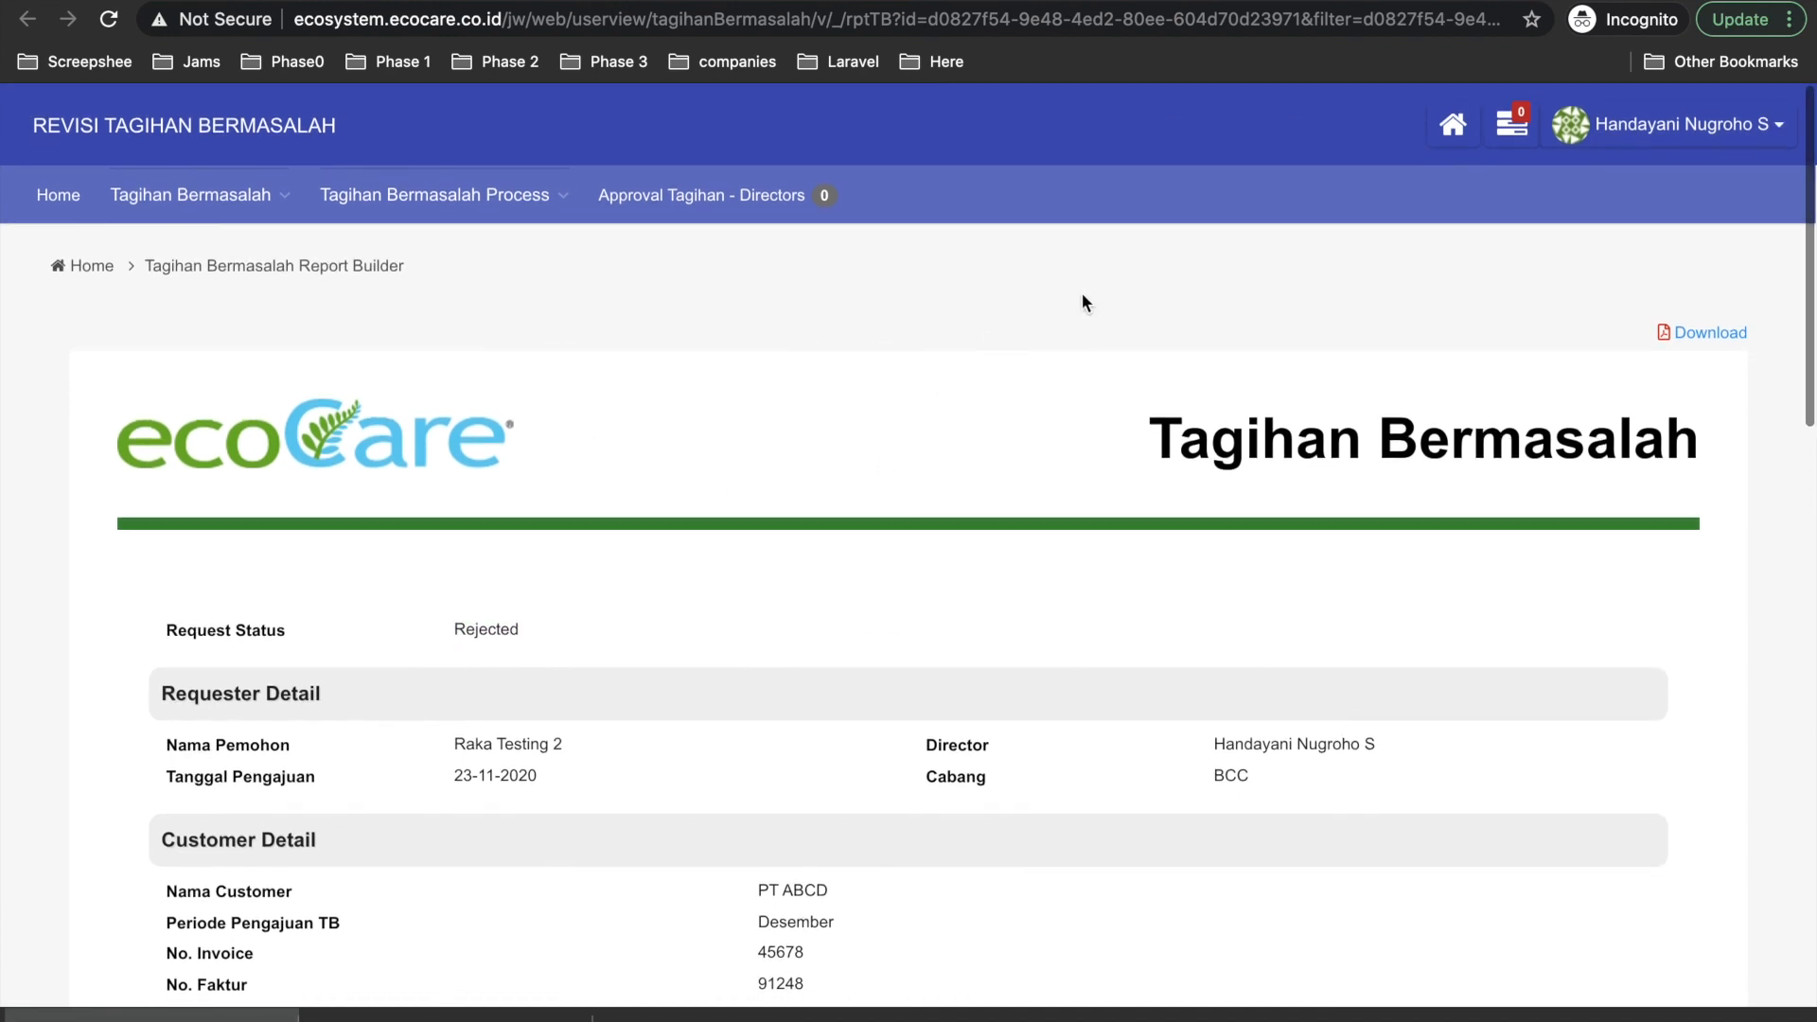
{"action": "mouse_move", "coordinate": [455, 214]}
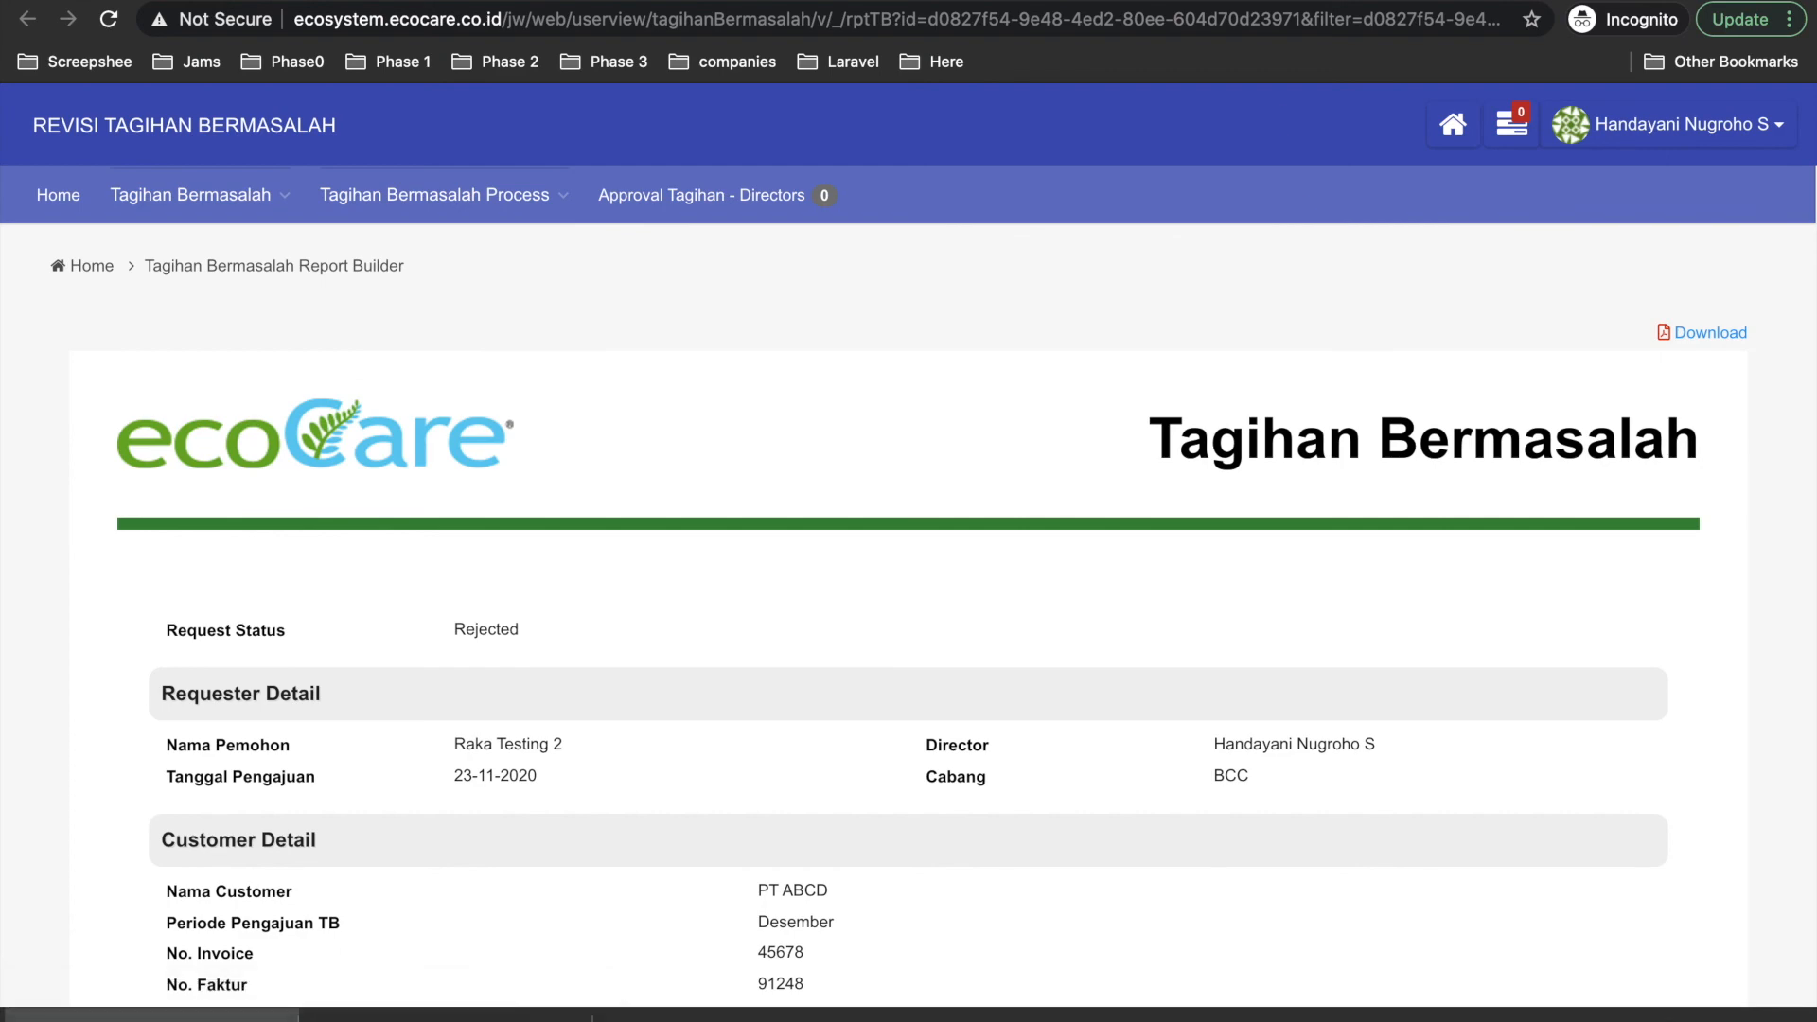
{"action": "left_click", "coordinate": [1454, 127]}
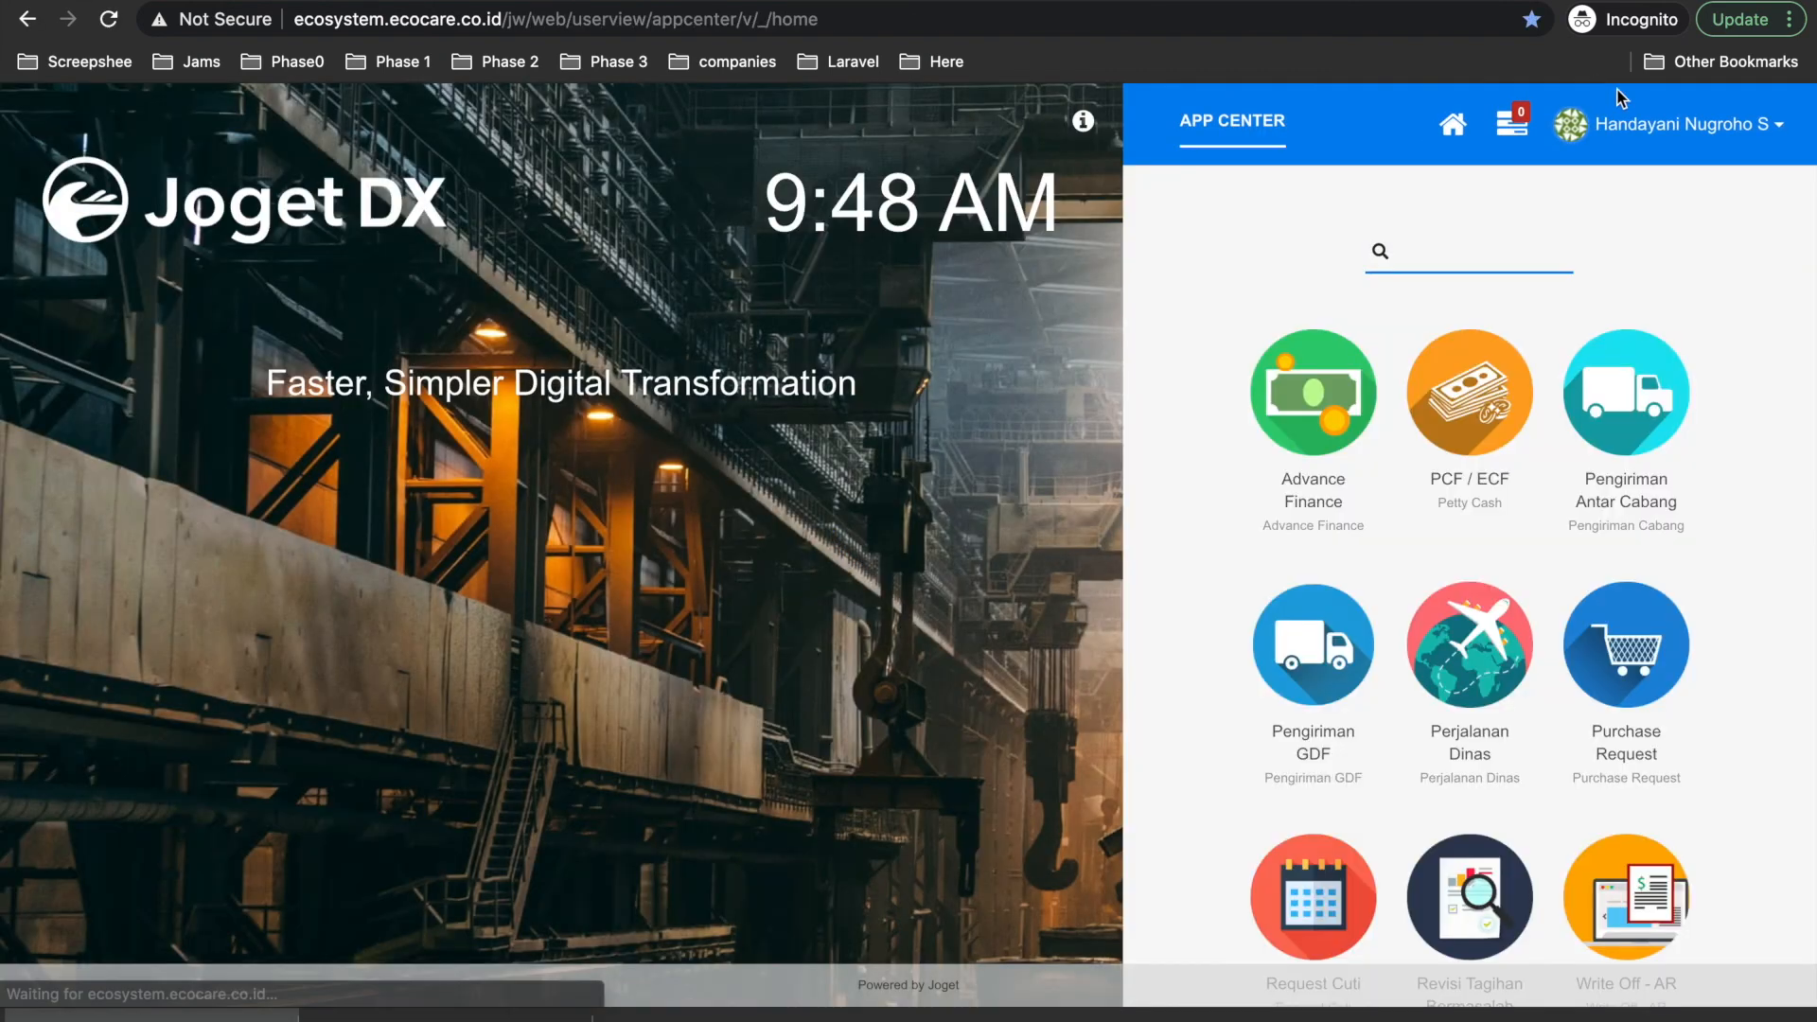
{"action": "left_click", "coordinate": [1608, 142]}
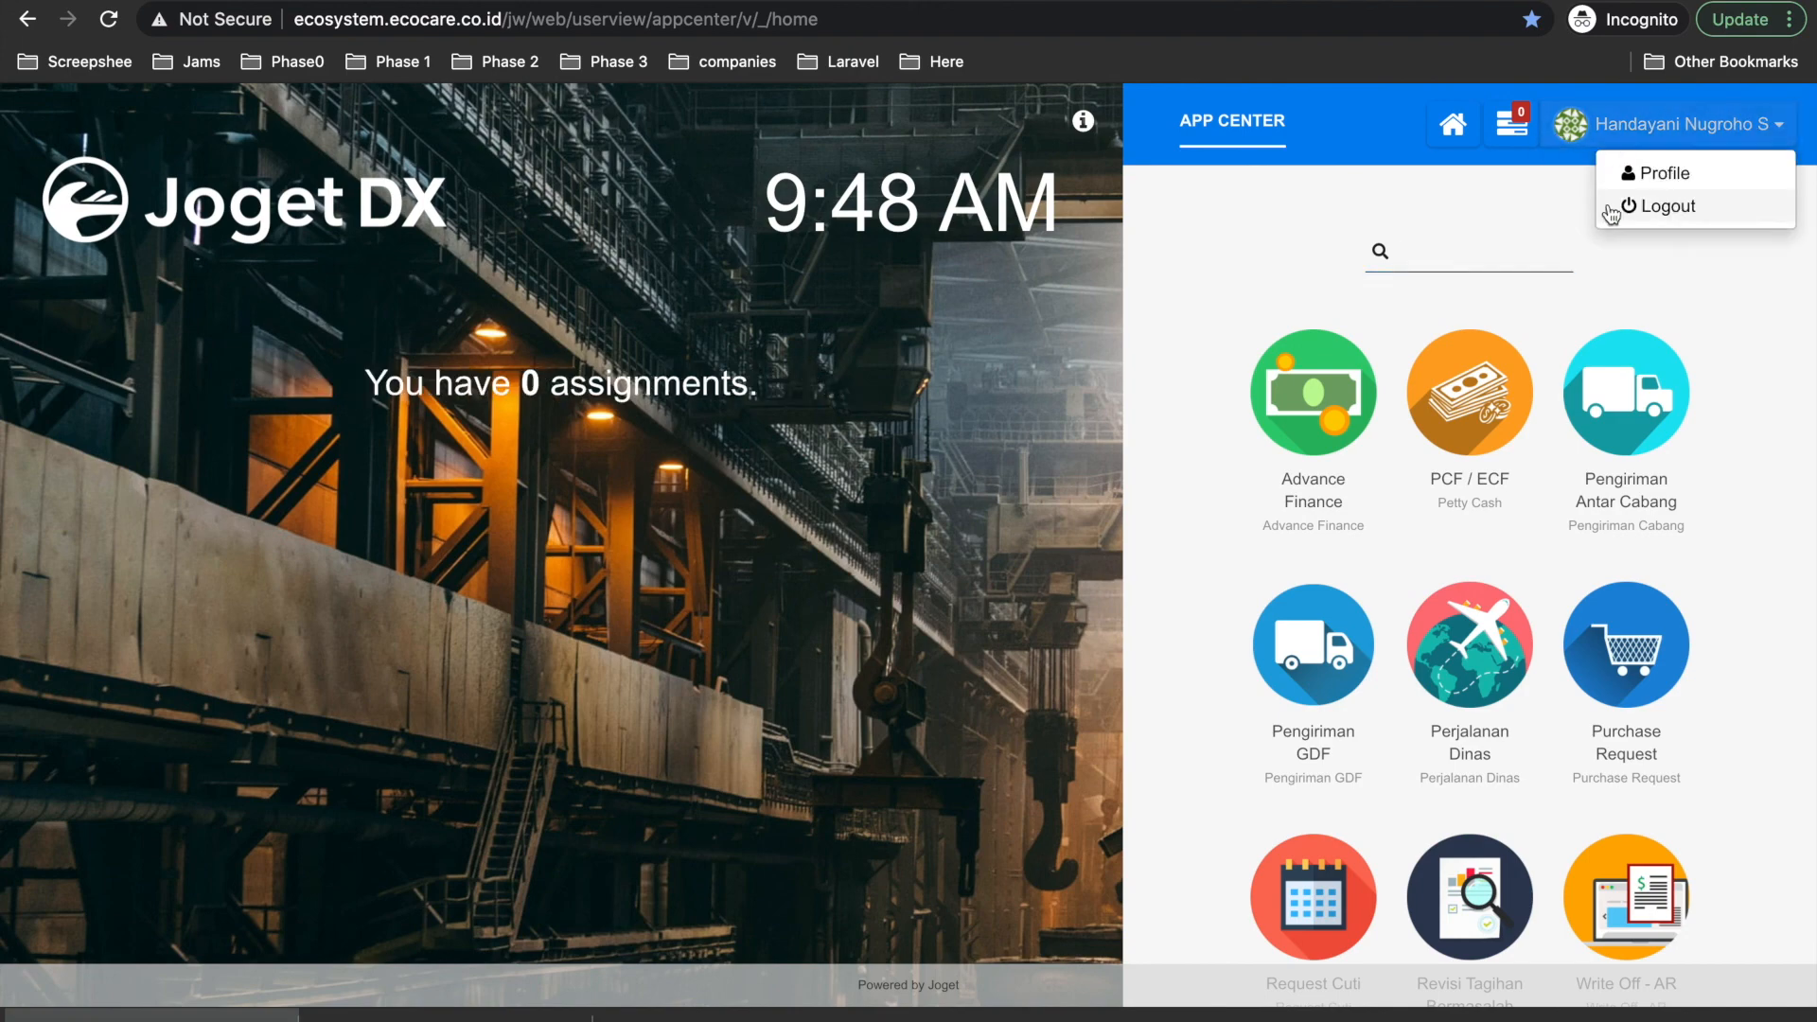
{"action": "left_click", "coordinate": [1634, 204]}
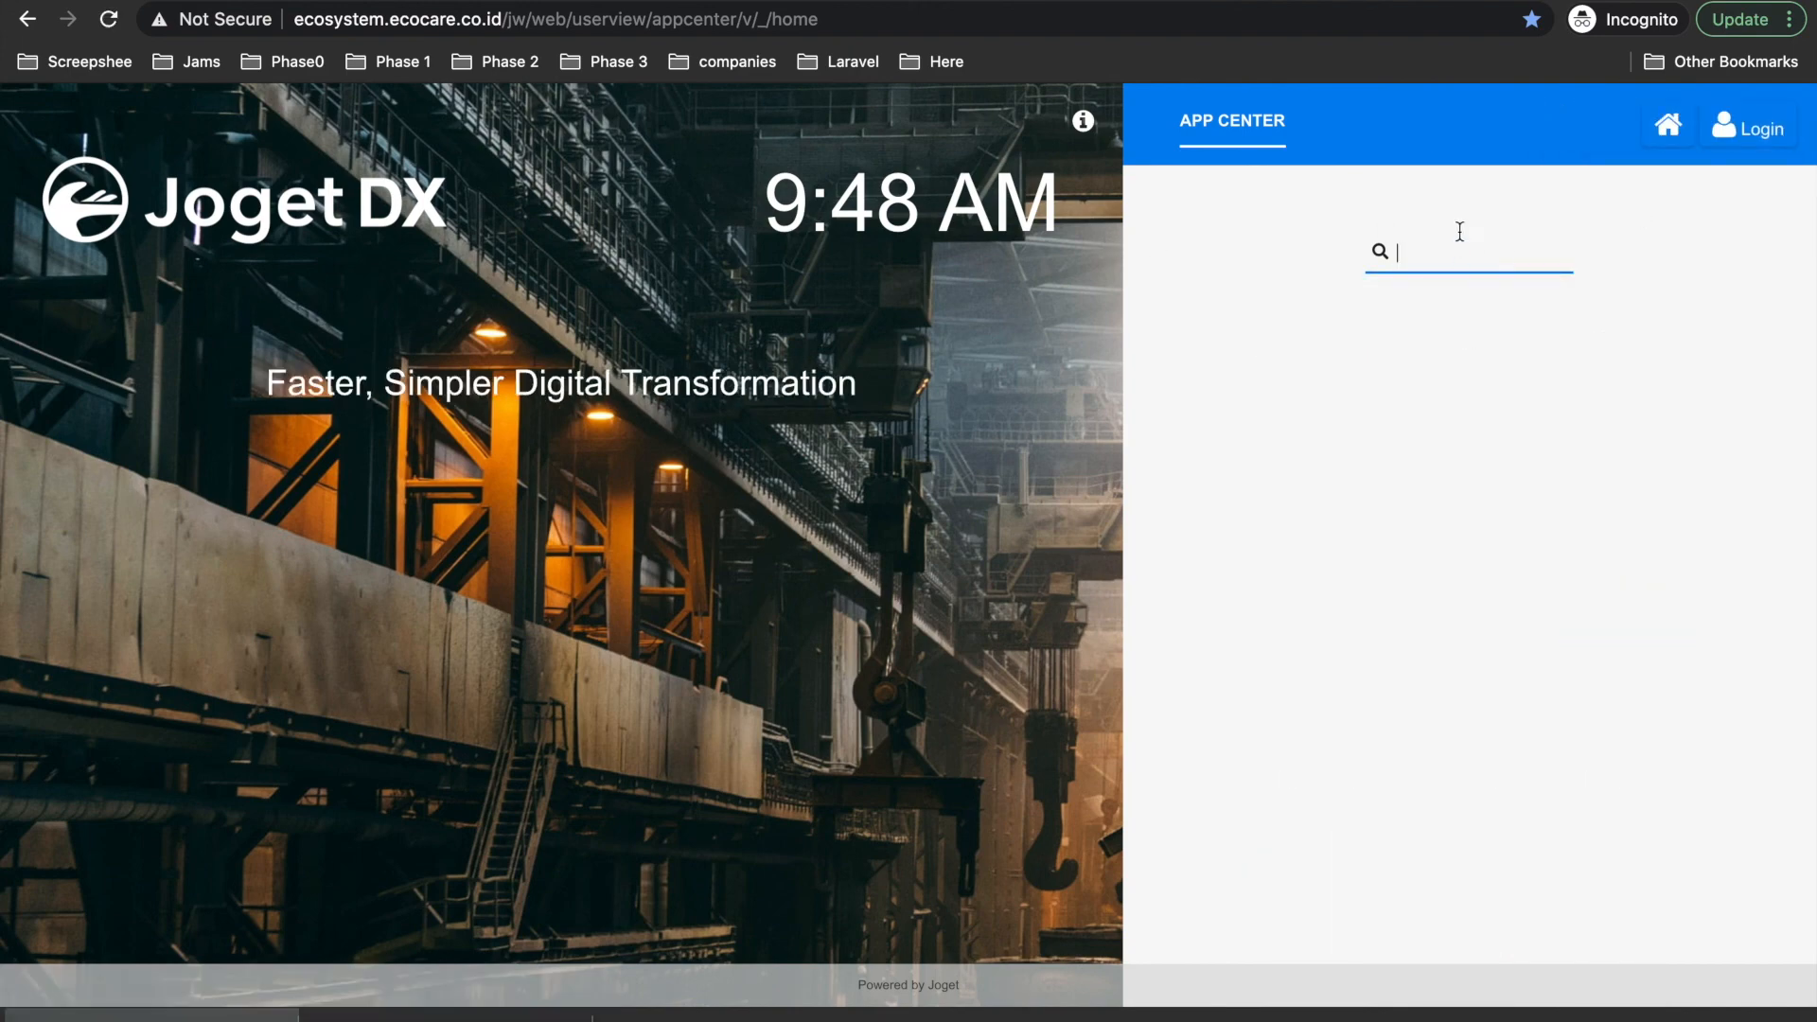
{"action": "left_click", "coordinate": [1753, 123]}
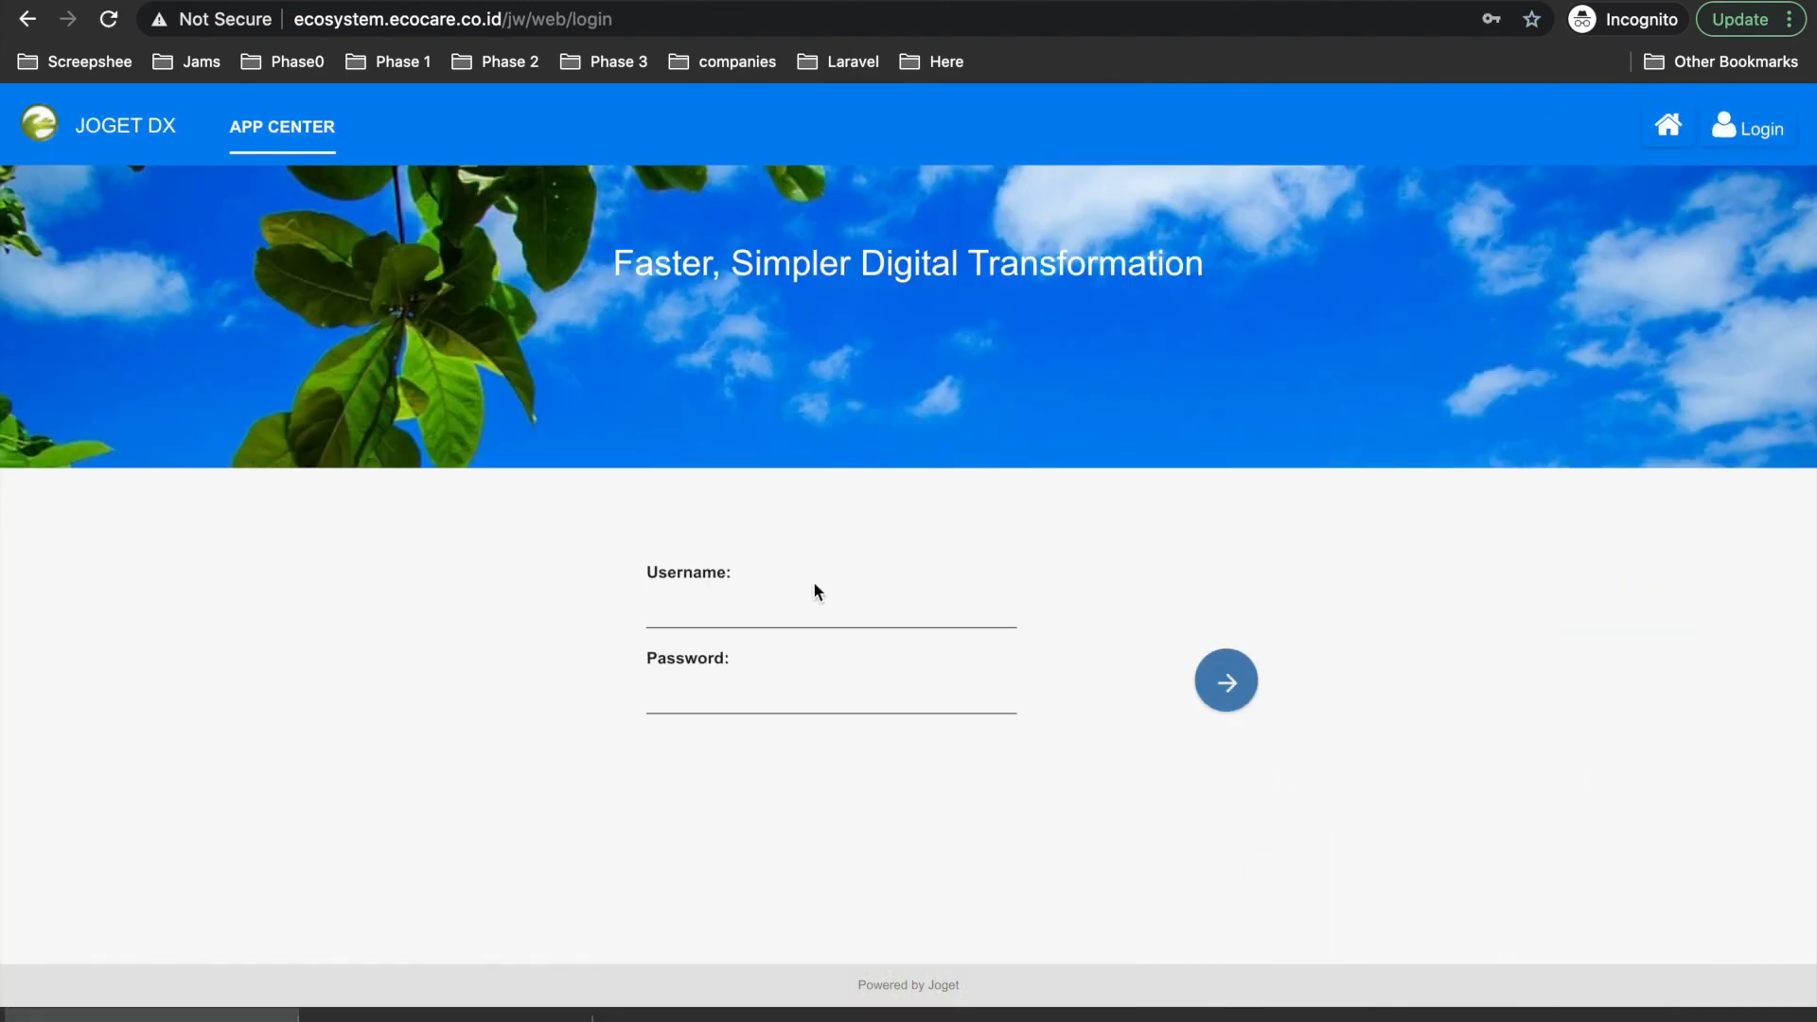
{"action": "left_click", "coordinate": [772, 602]}
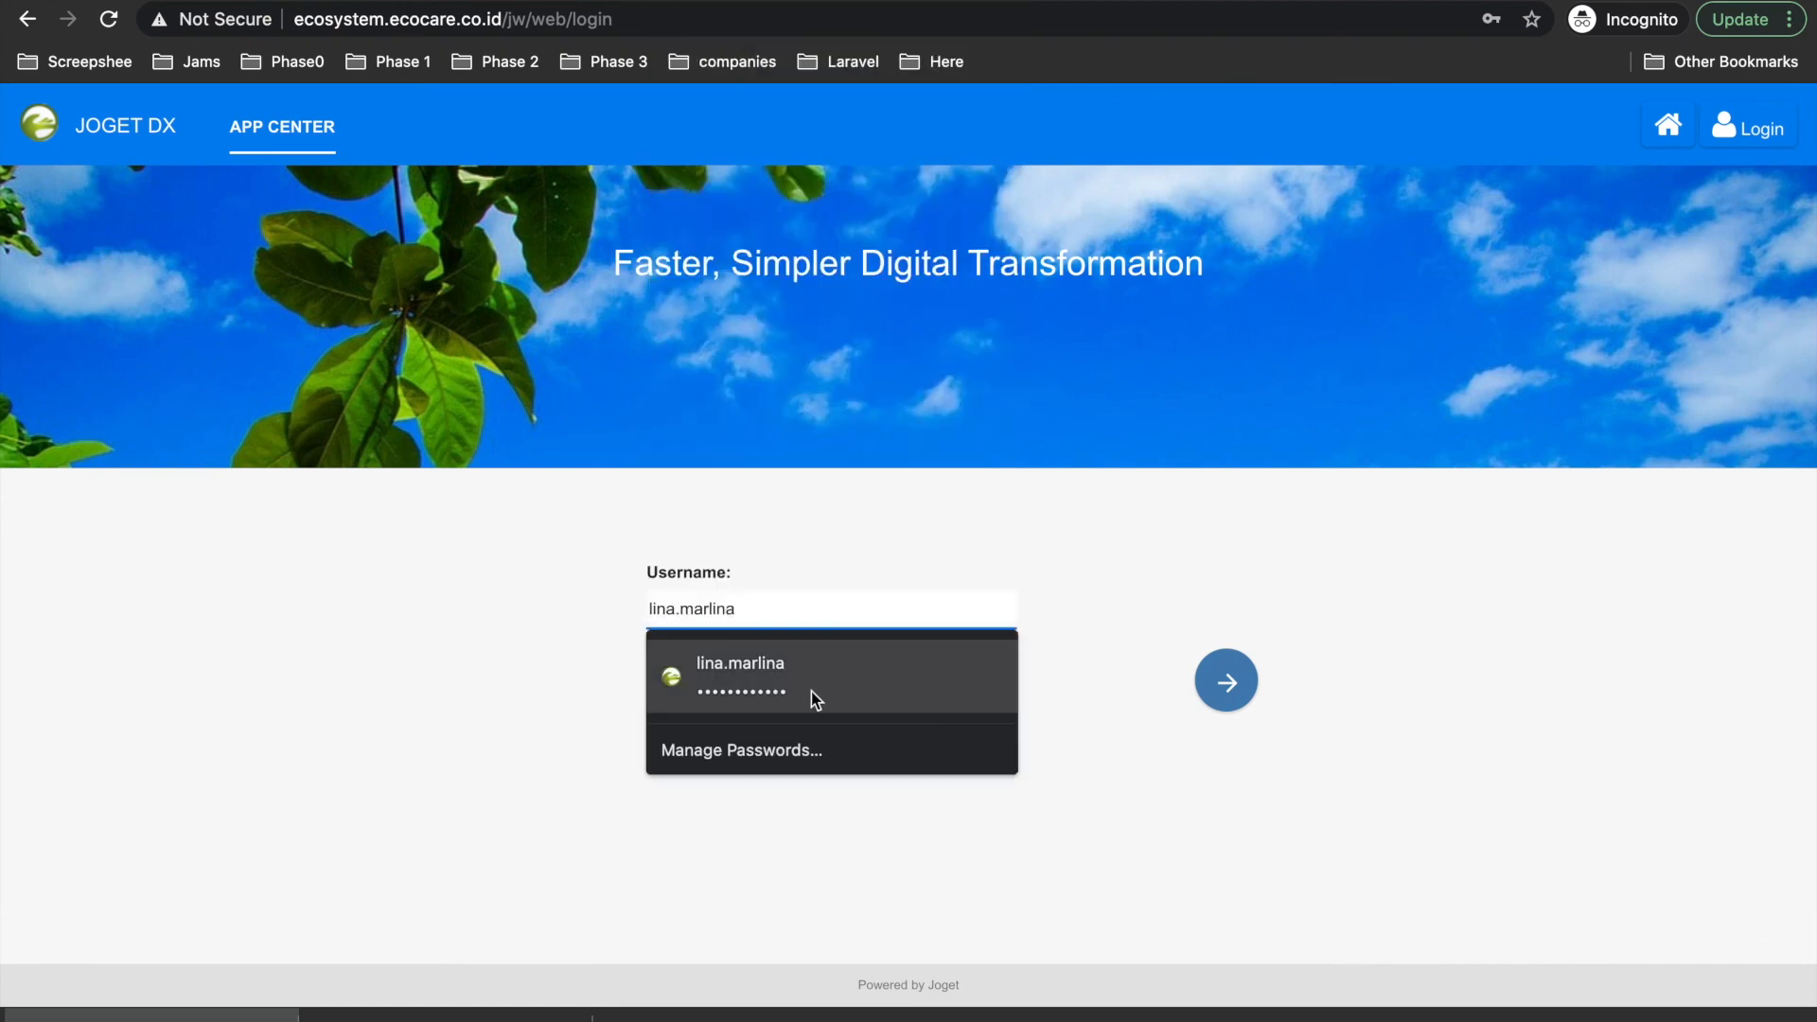
{"action": "left_click", "coordinate": [810, 690]}
{"action": "left_click", "coordinate": [1222, 693]}
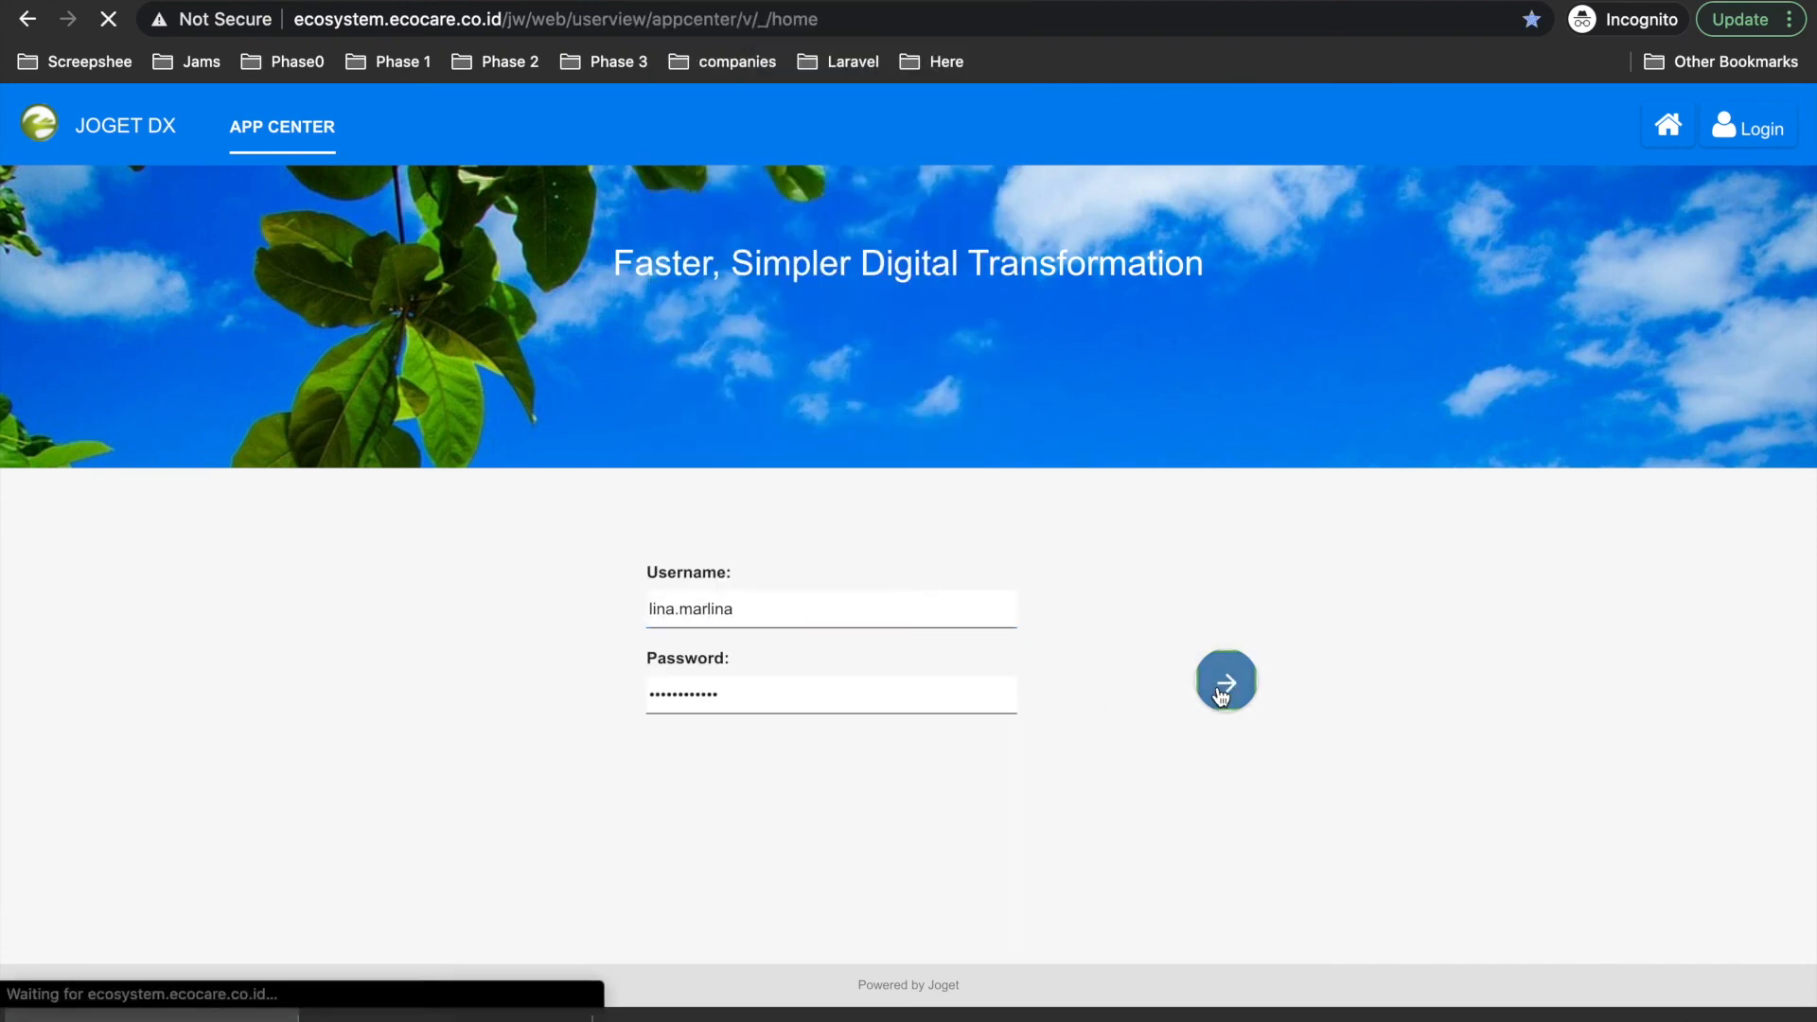
Open the Perjalanan Dinas app and its Approval Process pages.
{"action": "scroll", "coordinate": [1696, 541], "scroll_direction": "down", "scroll_amount": 3}
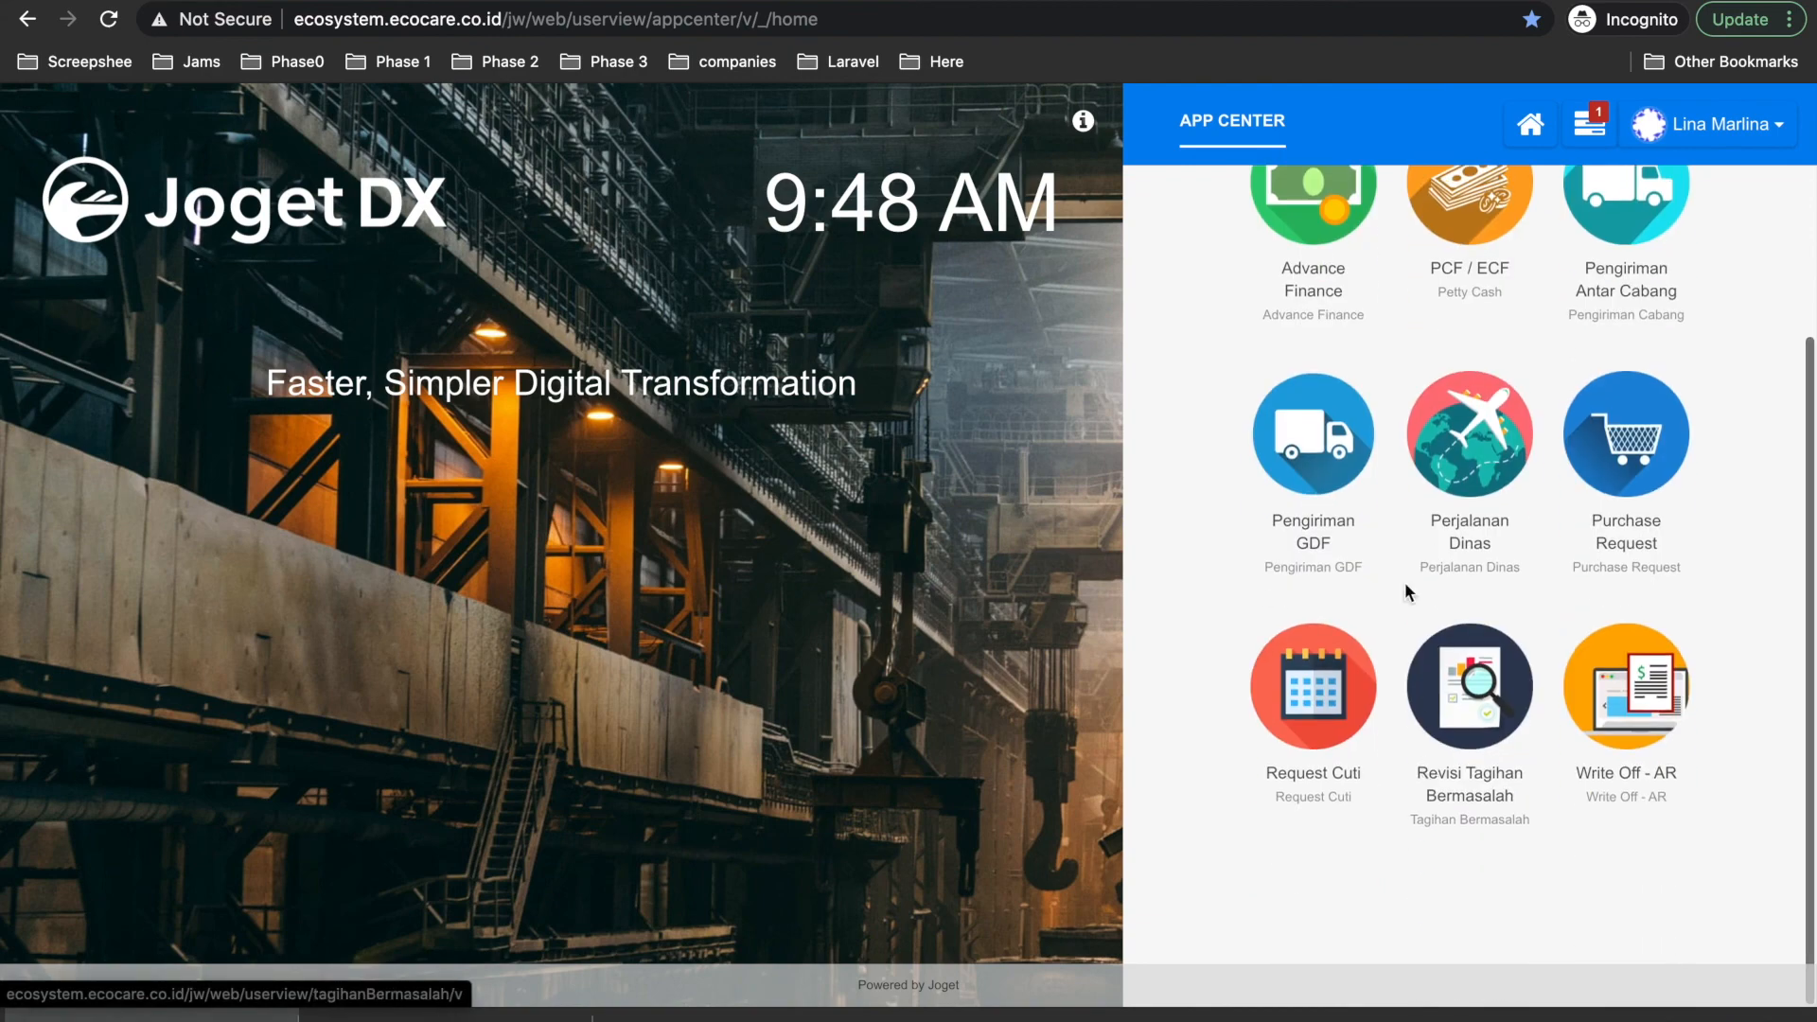
{"action": "left_click", "coordinate": [1476, 399]}
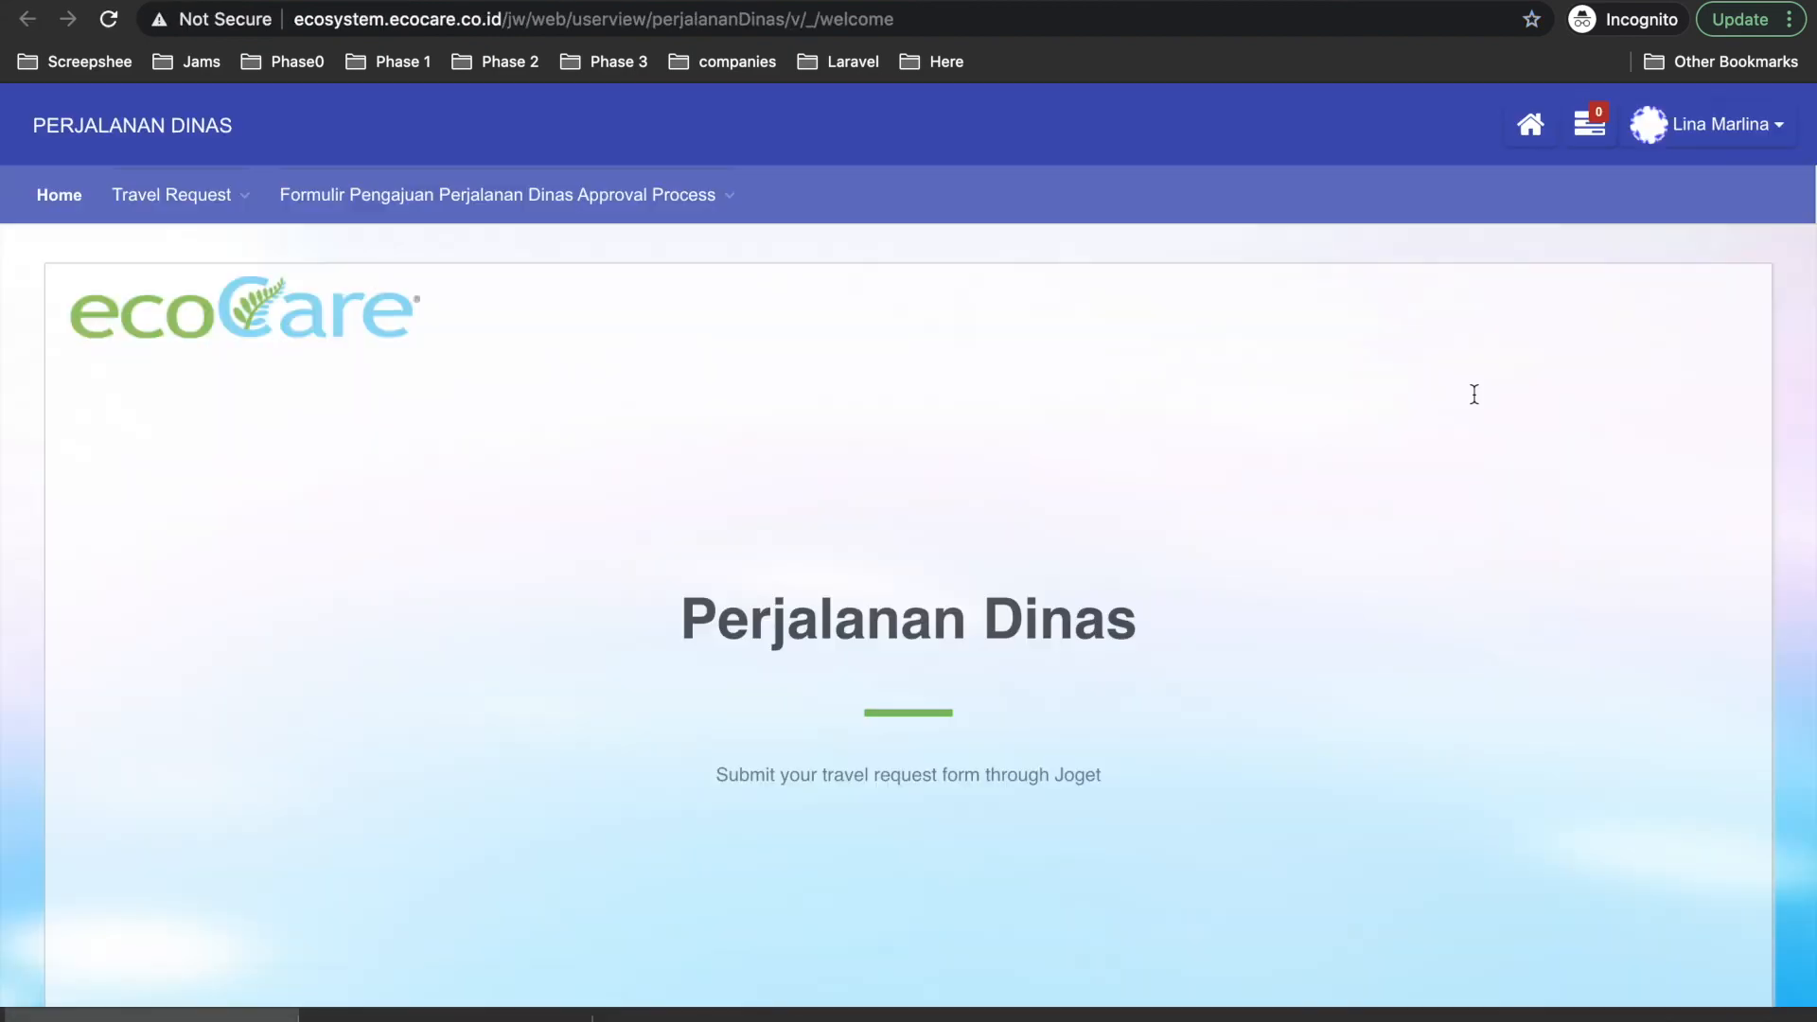
{"action": "left_click", "coordinate": [1752, 125]}
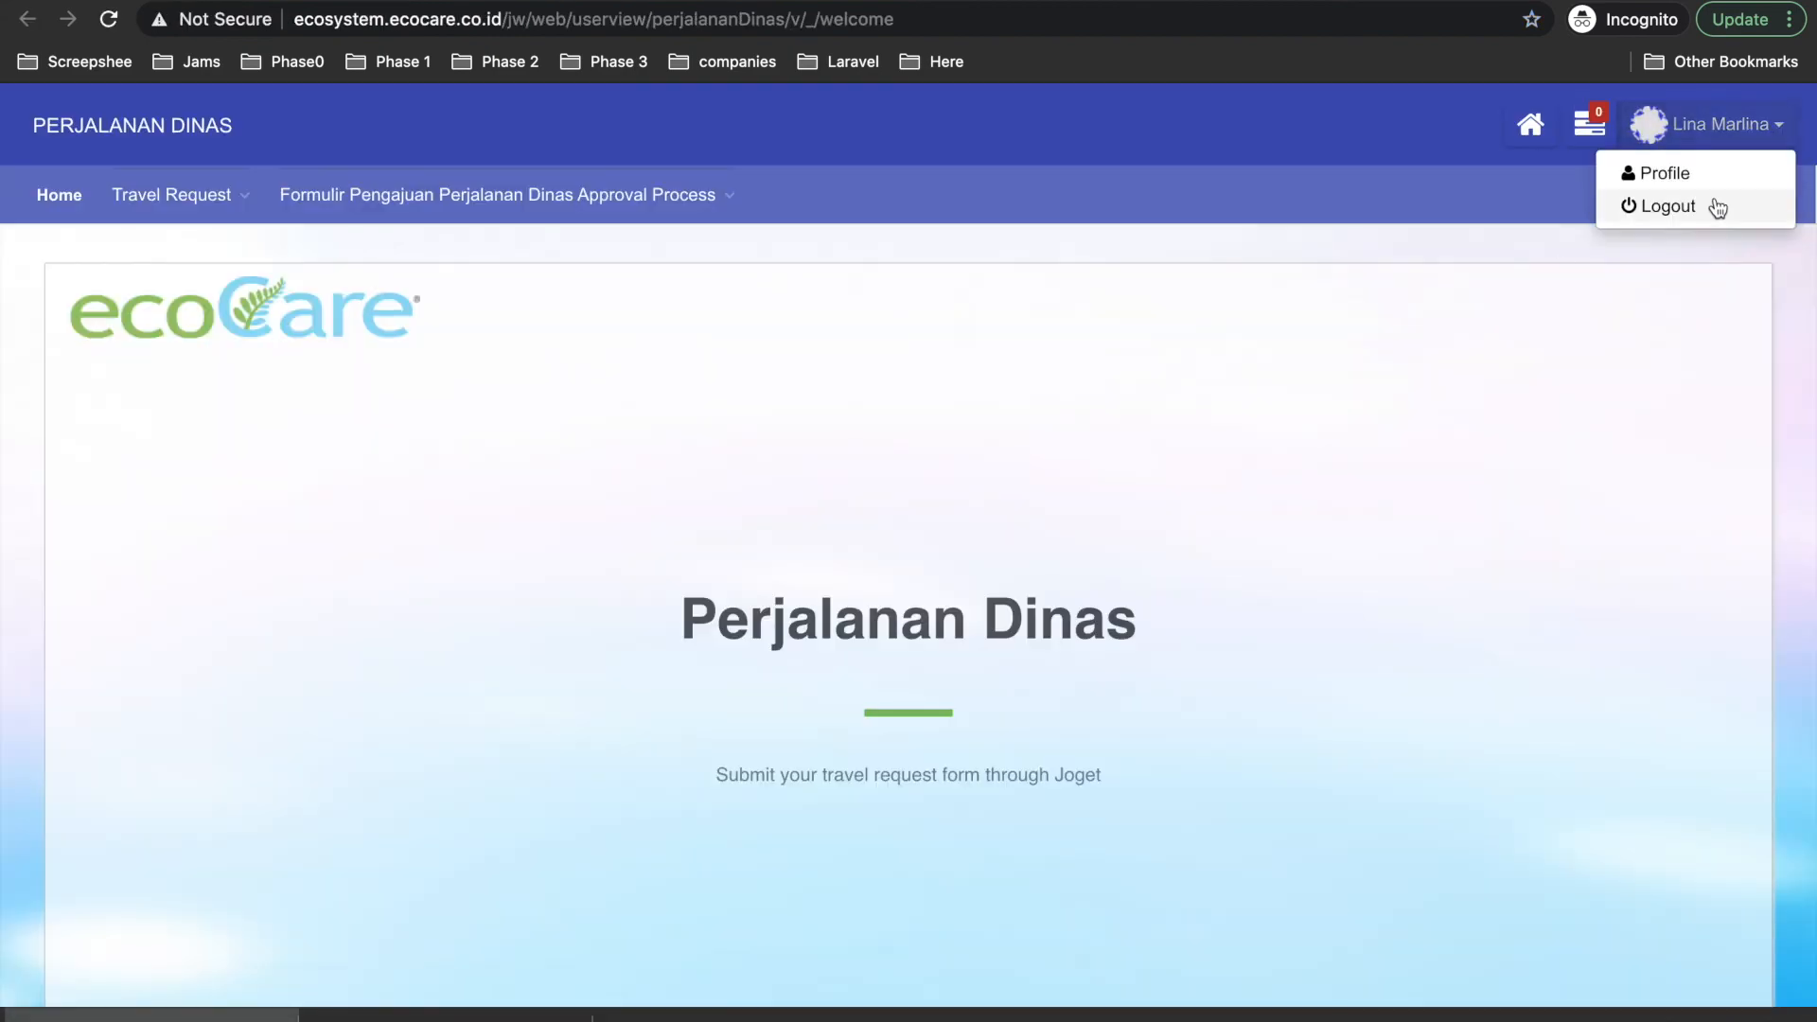
{"action": "left_click", "coordinate": [1709, 204]}
{"action": "left_click", "coordinate": [466, 210]}
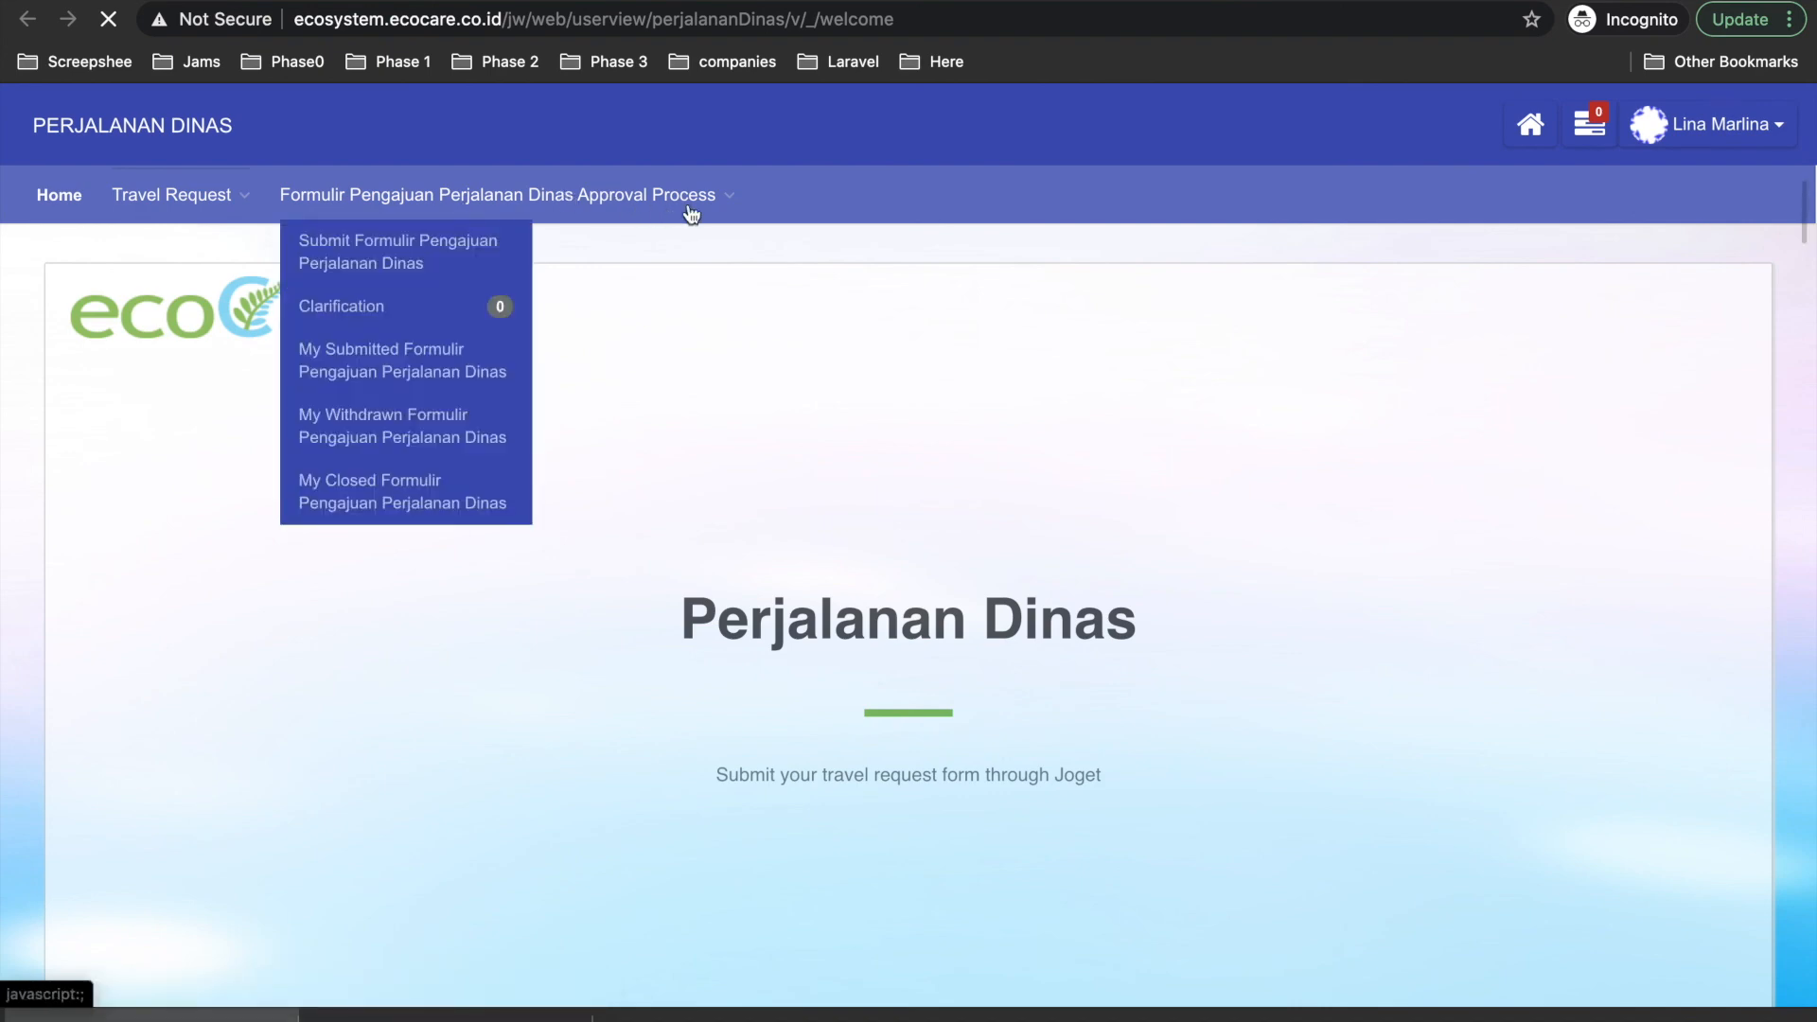